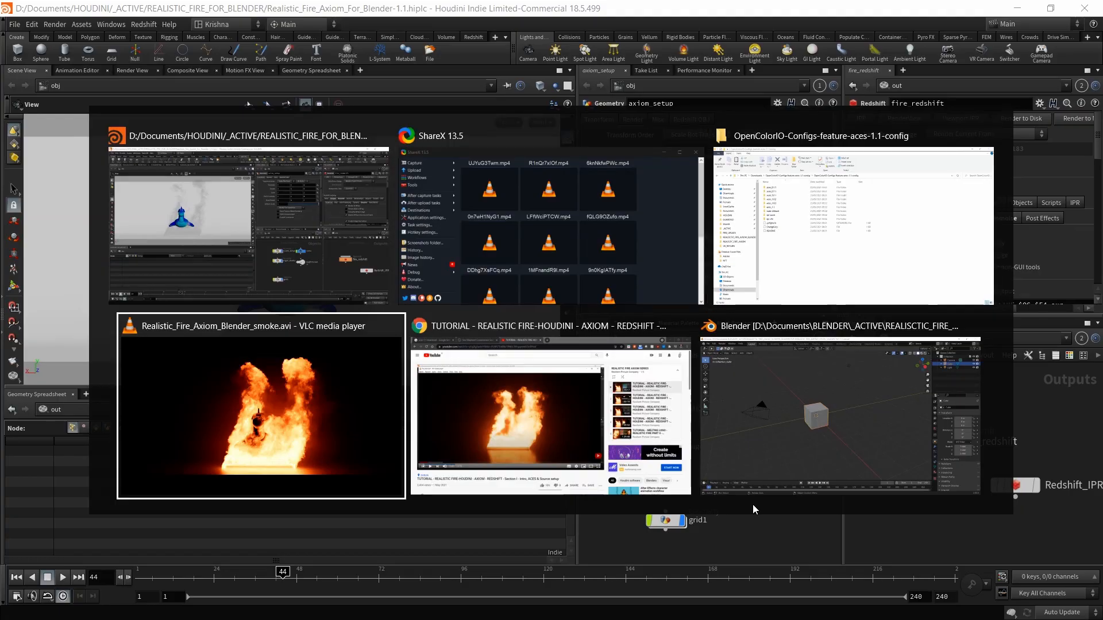
Step: Scroll through the seashepherd.org homepage, then close its tab to return to the tutorial
{"action": "left_click", "coordinate": [249, 14]}
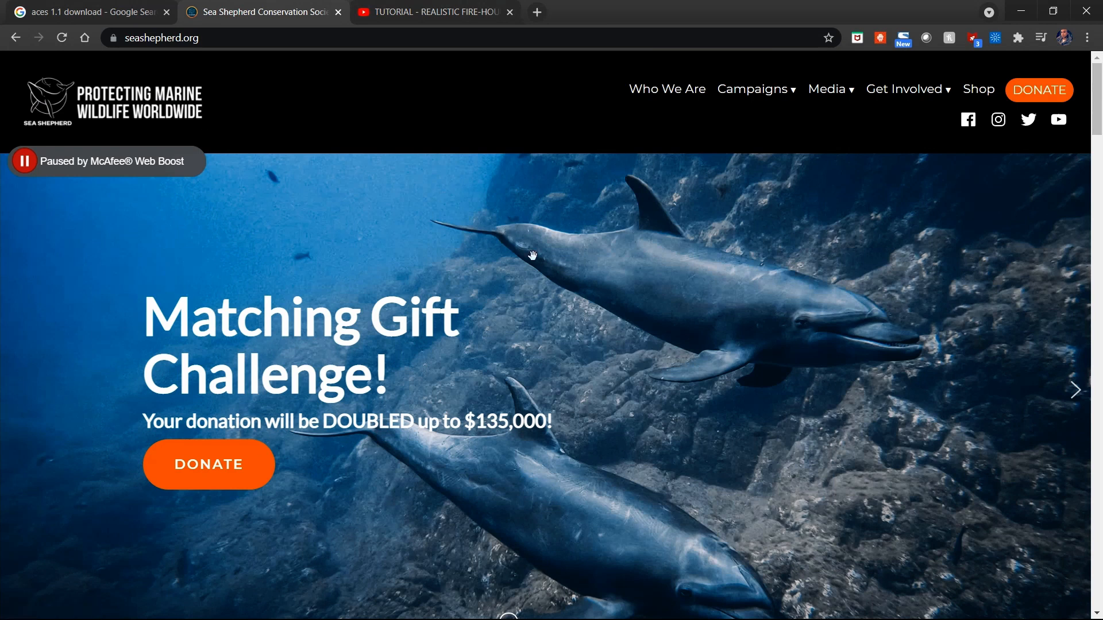
{"action": "scroll", "coordinate": [627, 367], "scroll_direction": "down", "scroll_amount": 3}
{"action": "scroll", "coordinate": [627, 368], "scroll_direction": "down", "scroll_amount": 14}
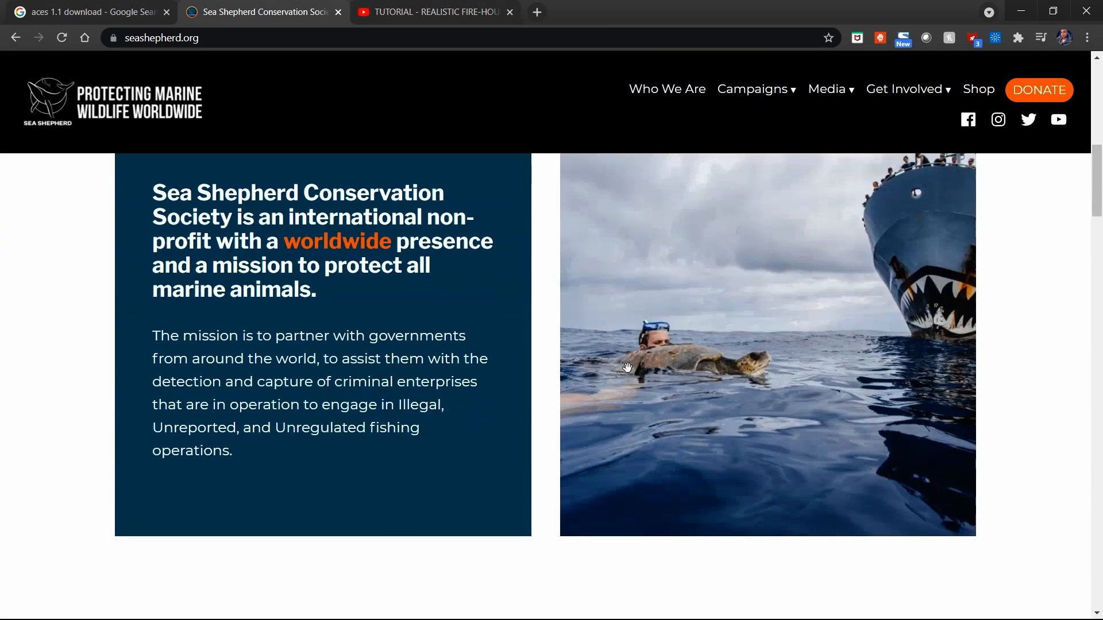
{"action": "scroll", "coordinate": [629, 369], "scroll_direction": "down", "scroll_amount": 2}
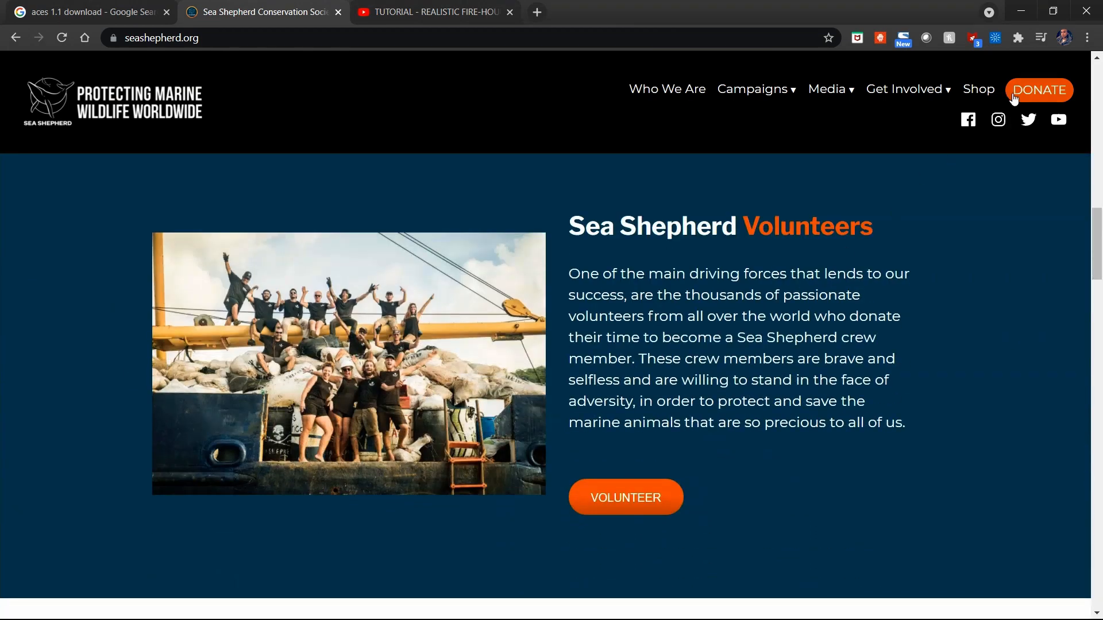
{"action": "scroll", "coordinate": [728, 418], "scroll_direction": "down", "scroll_amount": 5}
{"action": "scroll", "coordinate": [729, 417], "scroll_direction": "down", "scroll_amount": 4}
{"action": "scroll", "coordinate": [728, 423], "scroll_direction": "down", "scroll_amount": 3}
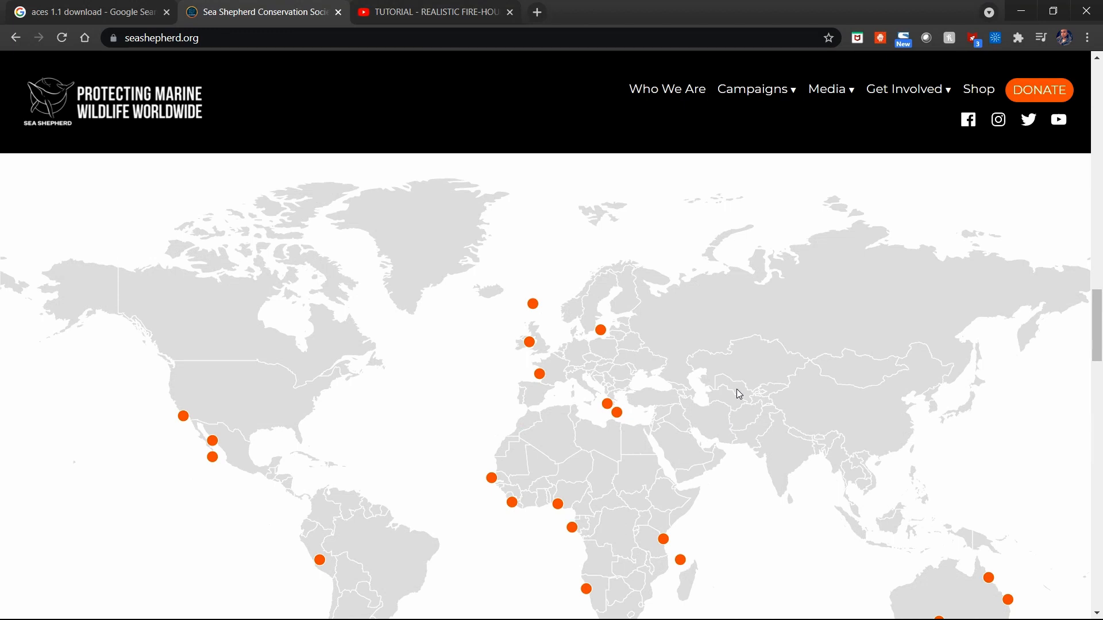
{"action": "scroll", "coordinate": [645, 409], "scroll_direction": "down", "scroll_amount": 1}
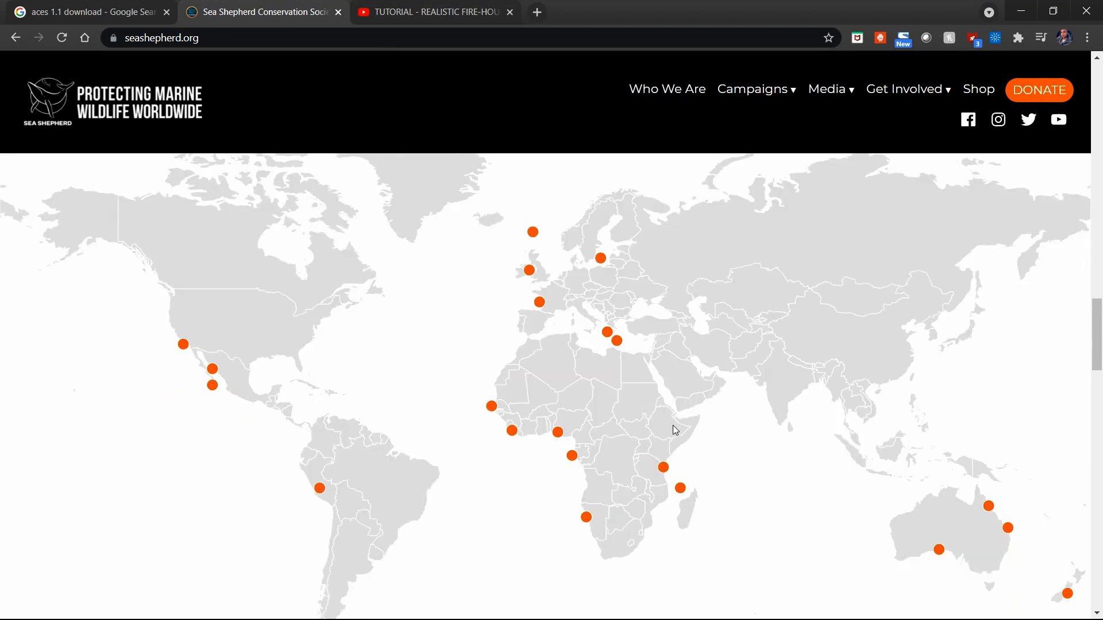
{"action": "scroll", "coordinate": [673, 426], "scroll_direction": "up", "scroll_amount": 10}
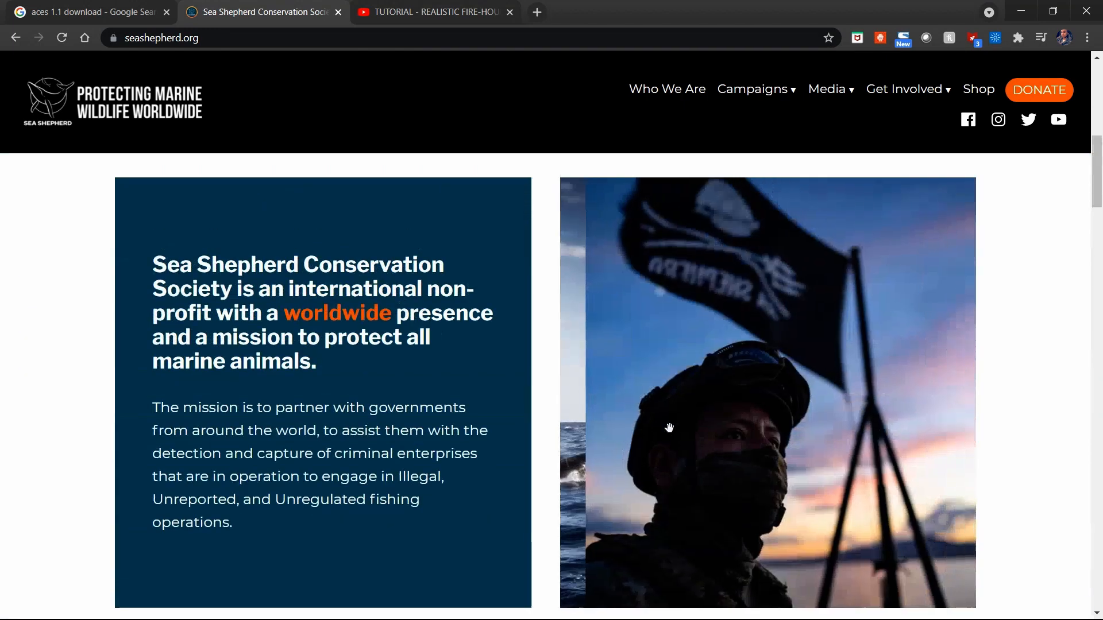
{"action": "key", "text": "ctrl+w"}
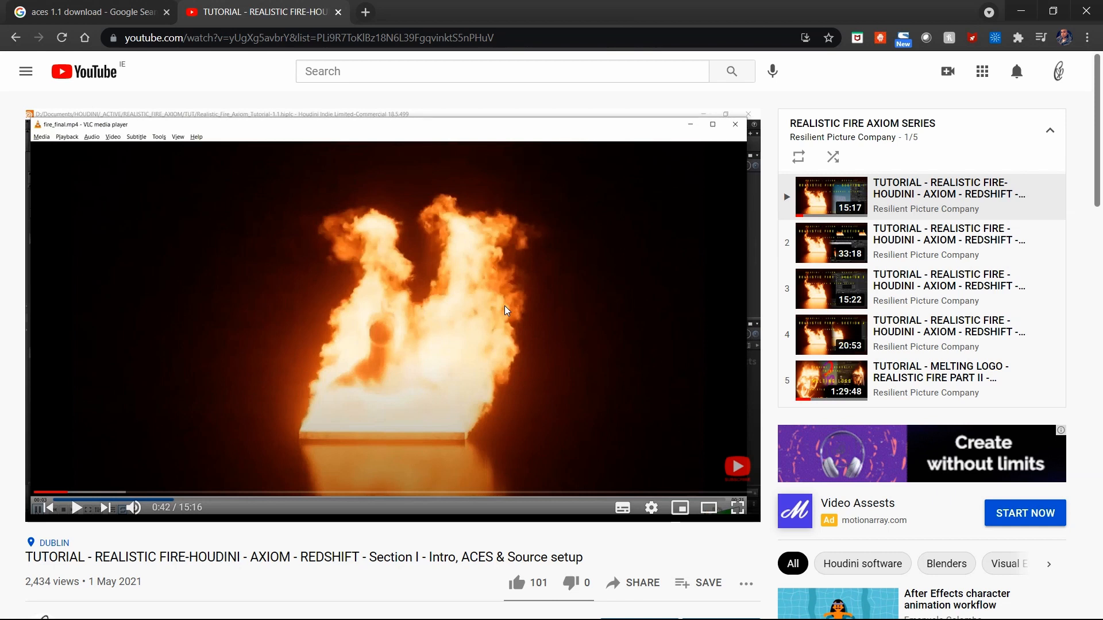
Step: Switch from YouTube to the Houdini Realistic_Fire_Axiom_For_Blender-1.1.hiplc scene
{"action": "key", "text": "alt+Tab"}
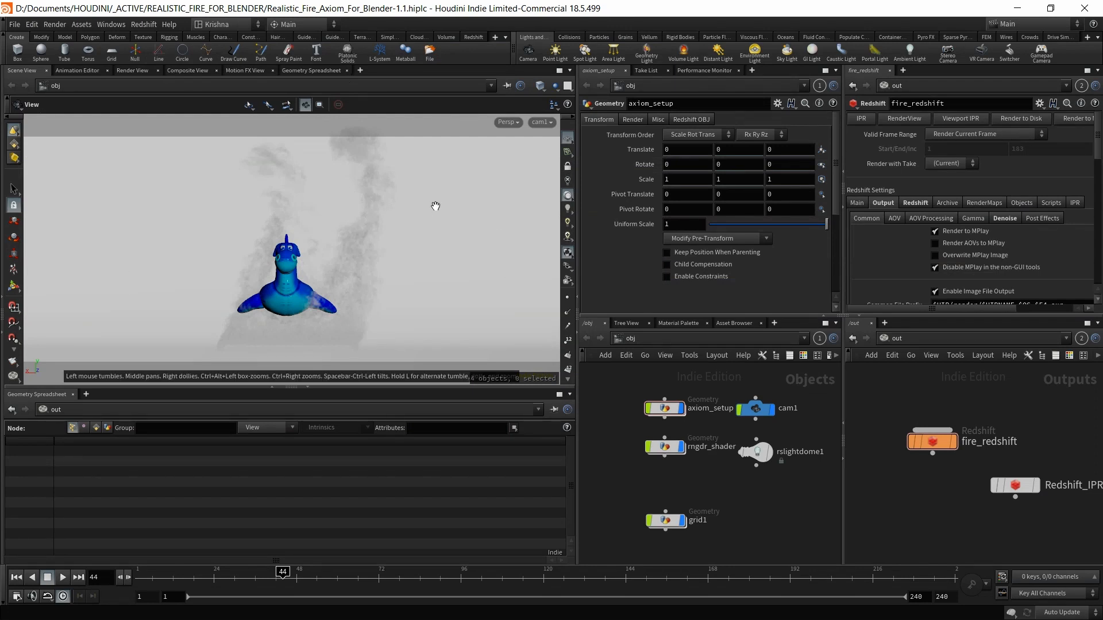
Step: Hide the Geometry Spreadsheet and select the fire_cache node inside axiom_setup
{"action": "left_click", "coordinate": [308, 387]}
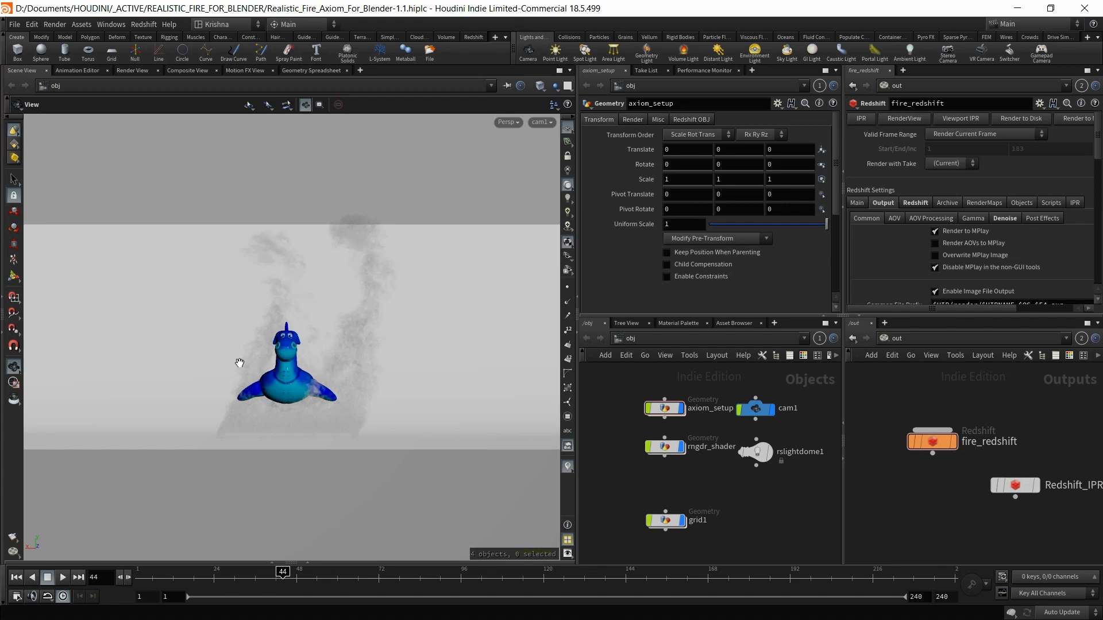
{"action": "double_click", "coordinate": [665, 409]}
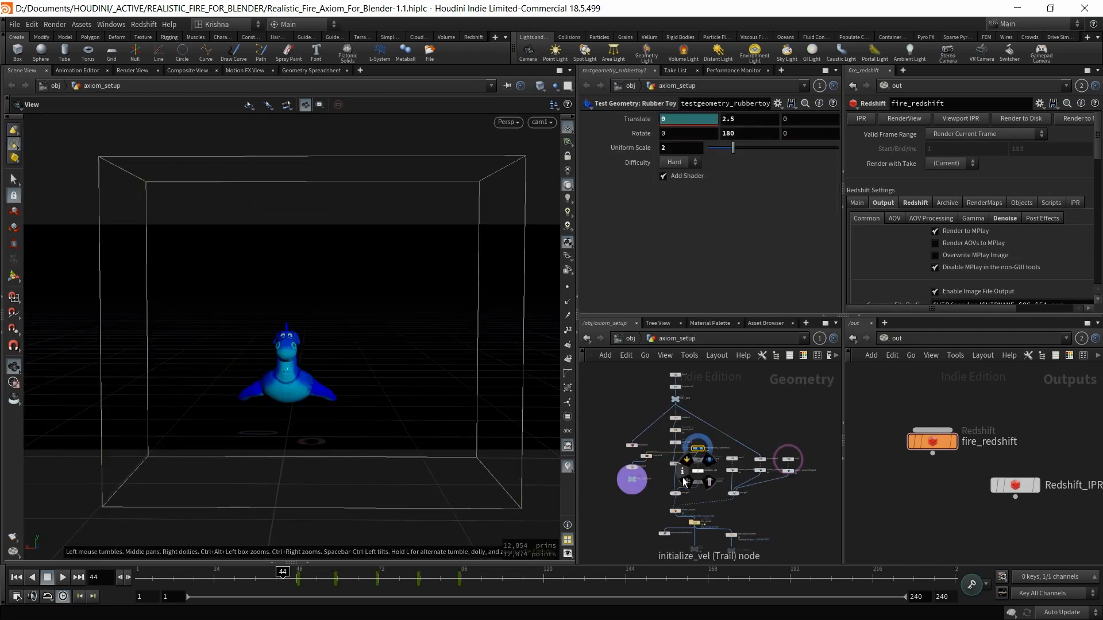
{"action": "scroll", "coordinate": [696, 500], "scroll_direction": "up", "scroll_amount": 4}
{"action": "scroll", "coordinate": [704, 499], "scroll_direction": "up", "scroll_amount": 5}
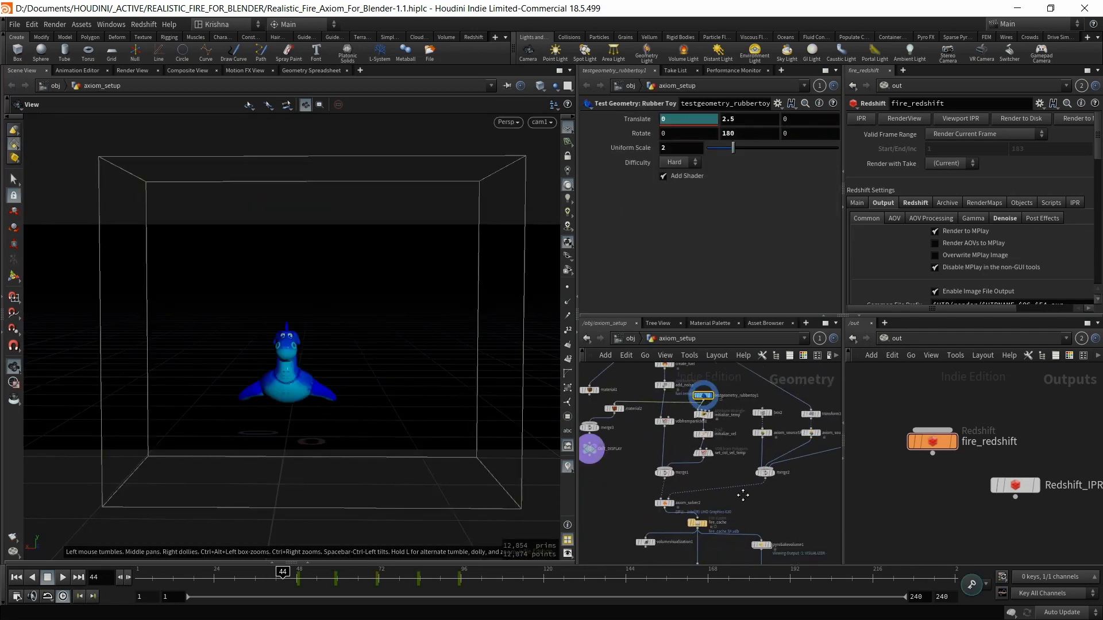
{"action": "left_click", "coordinate": [687, 488]}
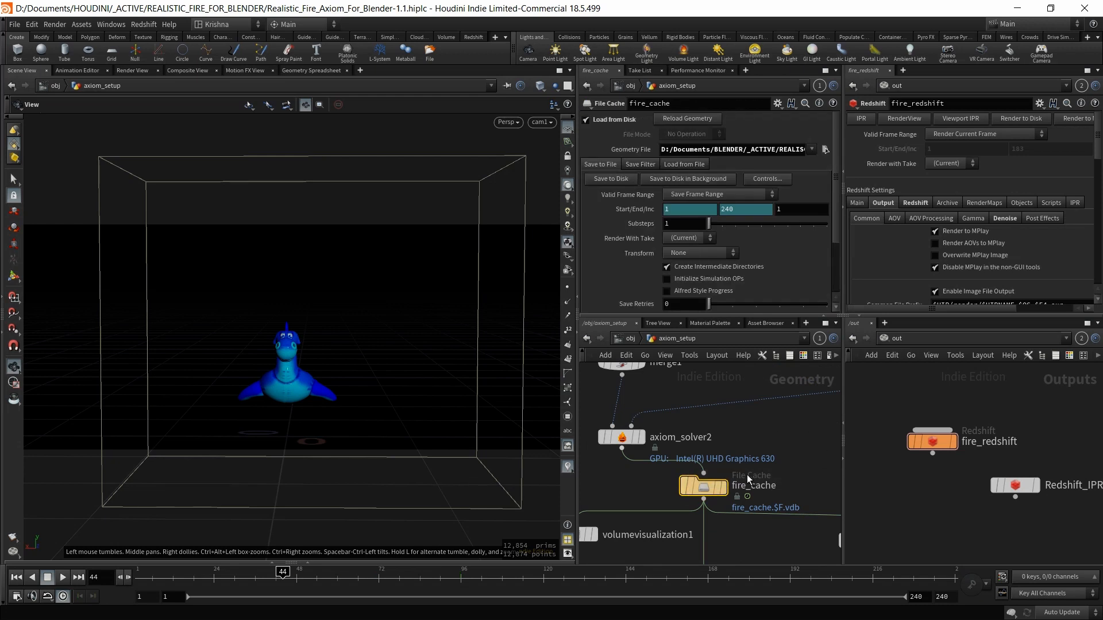
Step: Highlight the .vdb extension in the fire_cache.$F.vdb geometry file path
{"action": "left_click_drag", "start_coordinate": [743, 150], "coordinate": [954, 143]}
{"action": "left_click_drag", "start_coordinate": [791, 148], "coordinate": [813, 160]}
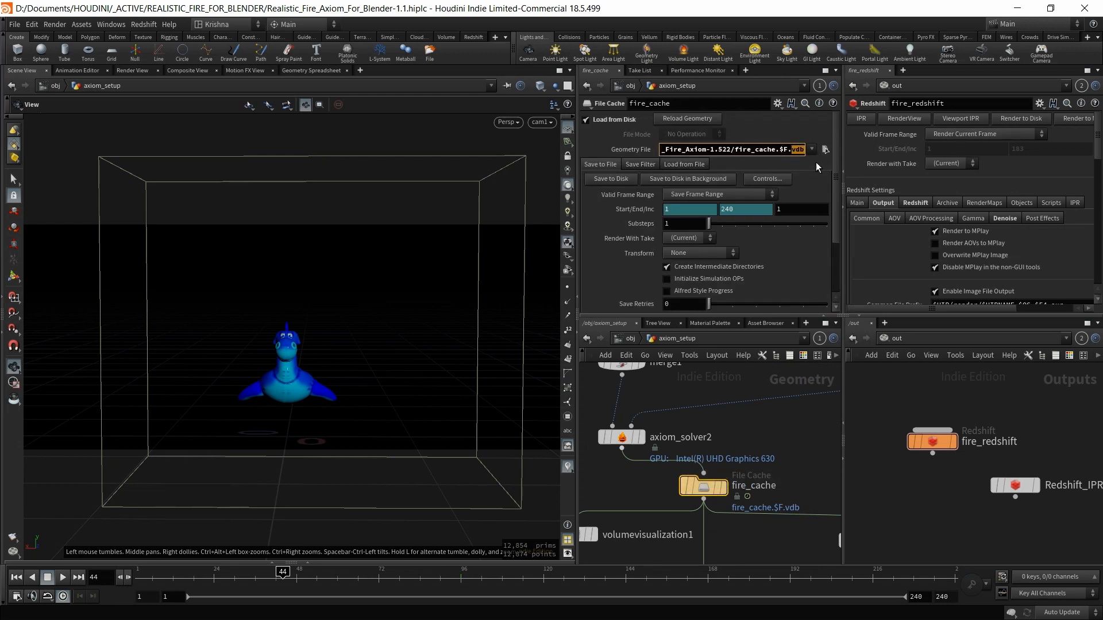
{"action": "left_click", "coordinate": [799, 446]}
{"action": "left_click_drag", "start_coordinate": [787, 153], "coordinate": [806, 152]}
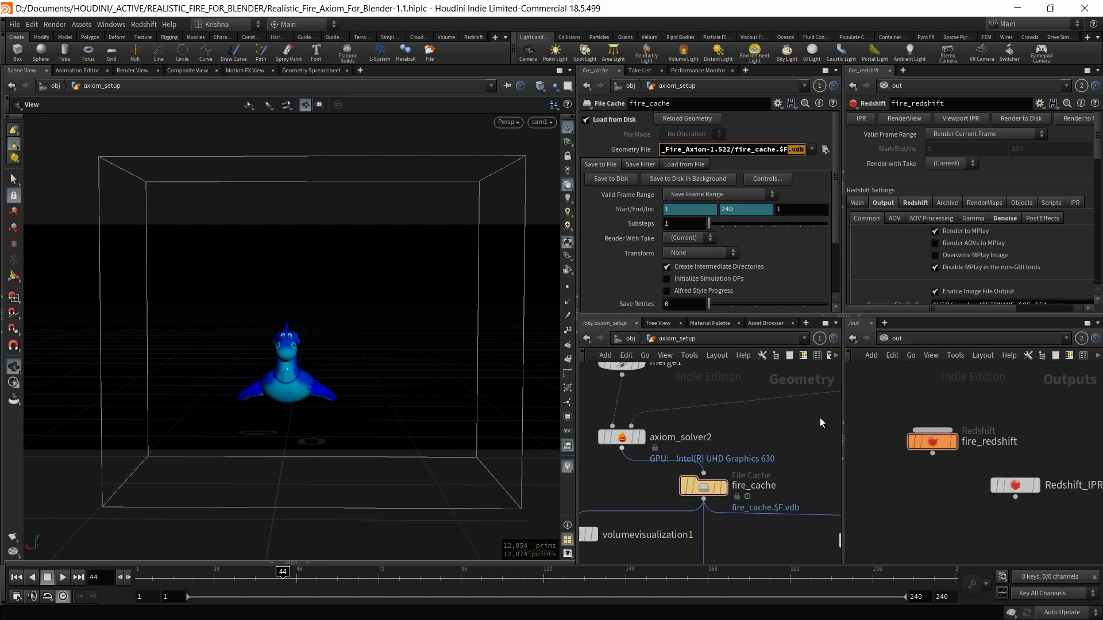
{"action": "scroll", "coordinate": [777, 415], "scroll_direction": "down", "scroll_amount": 3}
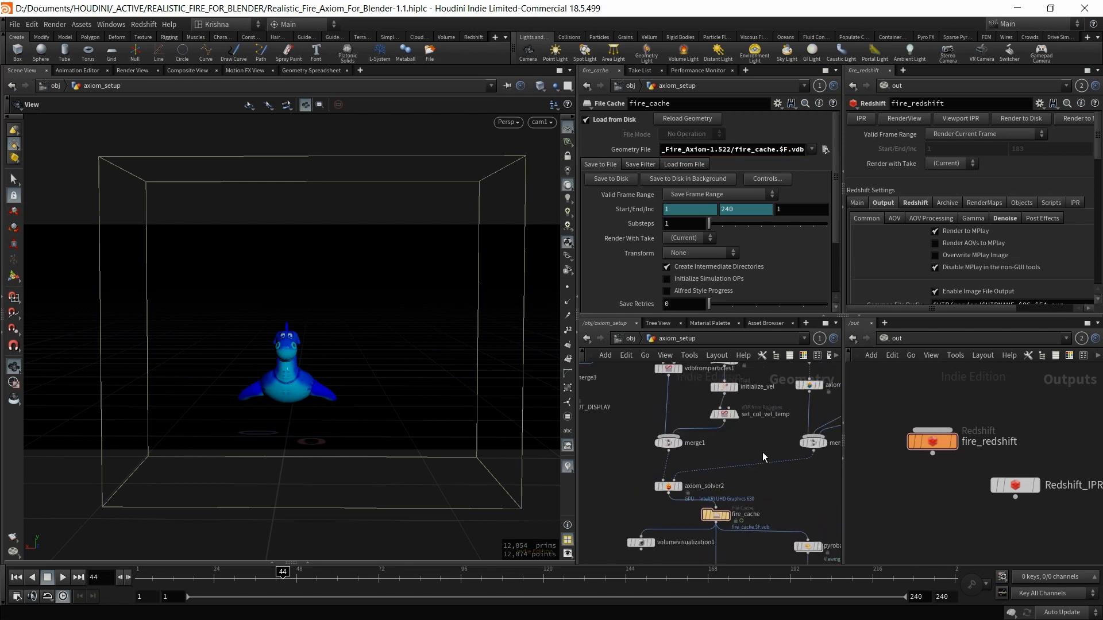
Step: Add a ROP Alembic Output node, rop_alembic1, and wire it into the axiom_setup network
{"action": "middle_click_drag", "start_coordinate": [762, 457], "coordinate": [739, 494]}
{"action": "key", "text": "Tab"}
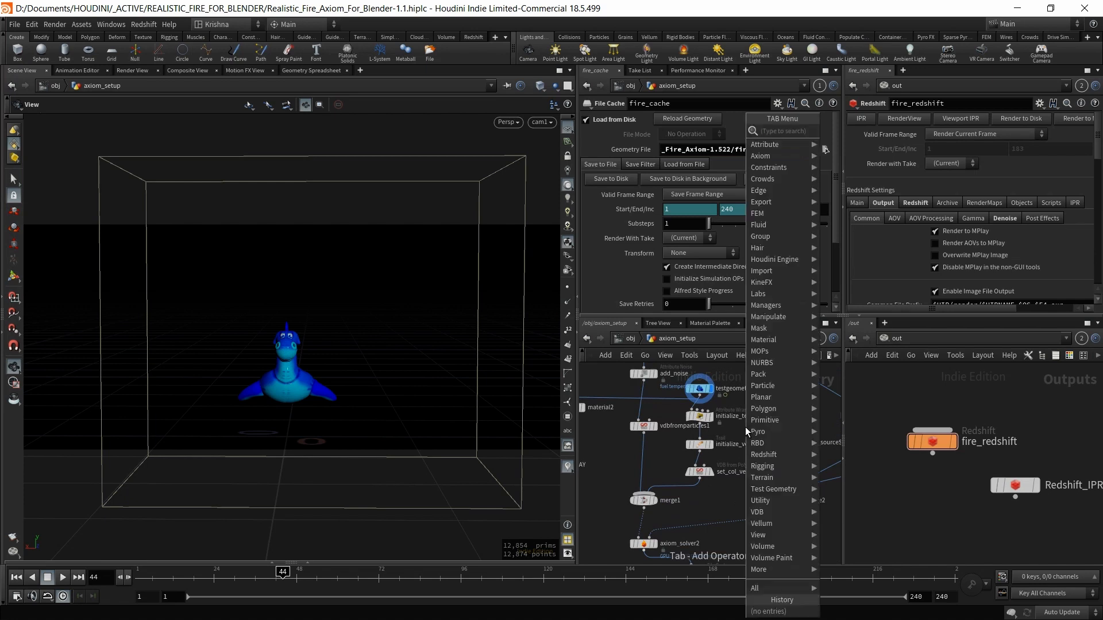
{"action": "type", "text": "rop alem"}
{"action": "key", "text": "Return"}
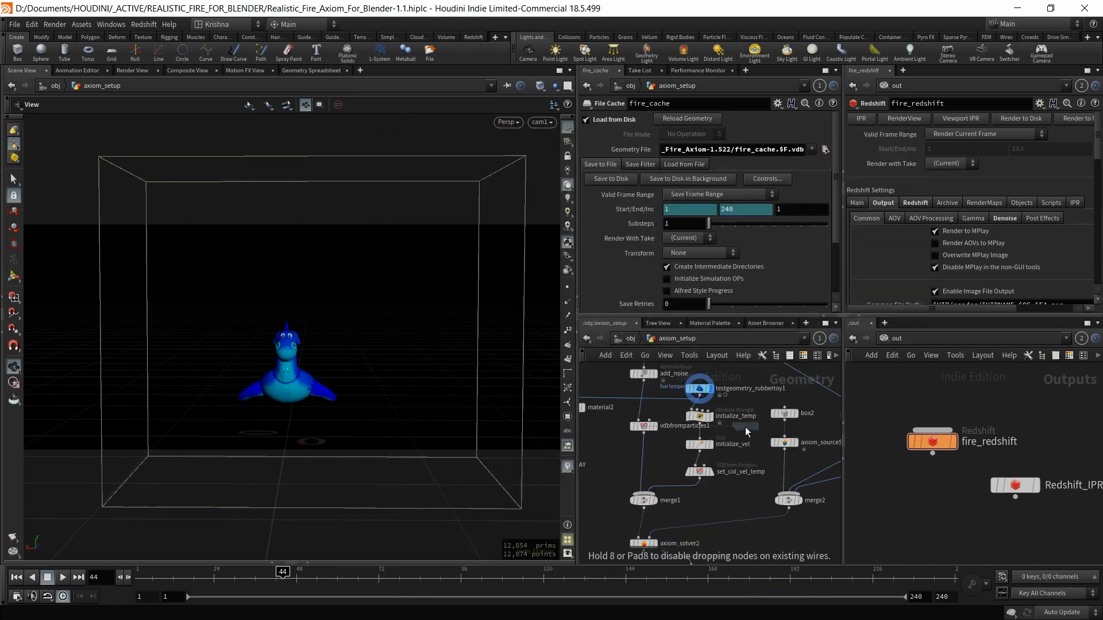
{"action": "left_click", "coordinate": [745, 426]}
{"action": "left_click", "coordinate": [745, 421]}
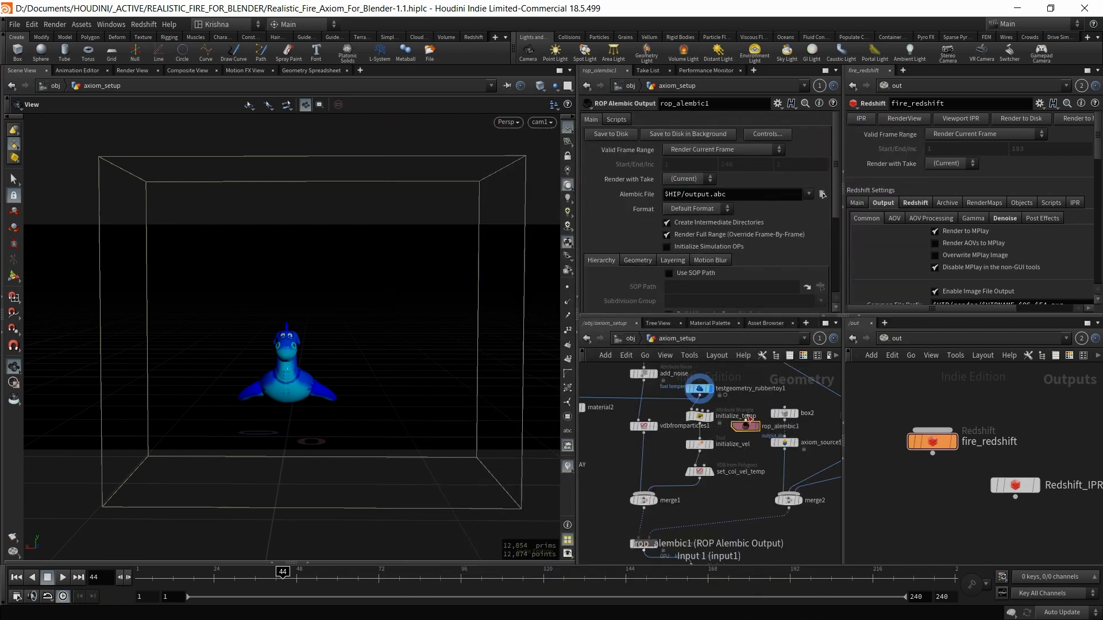
{"action": "left_click", "coordinate": [710, 396]}
{"action": "left_click_drag", "start_coordinate": [734, 373], "coordinate": [695, 392]}
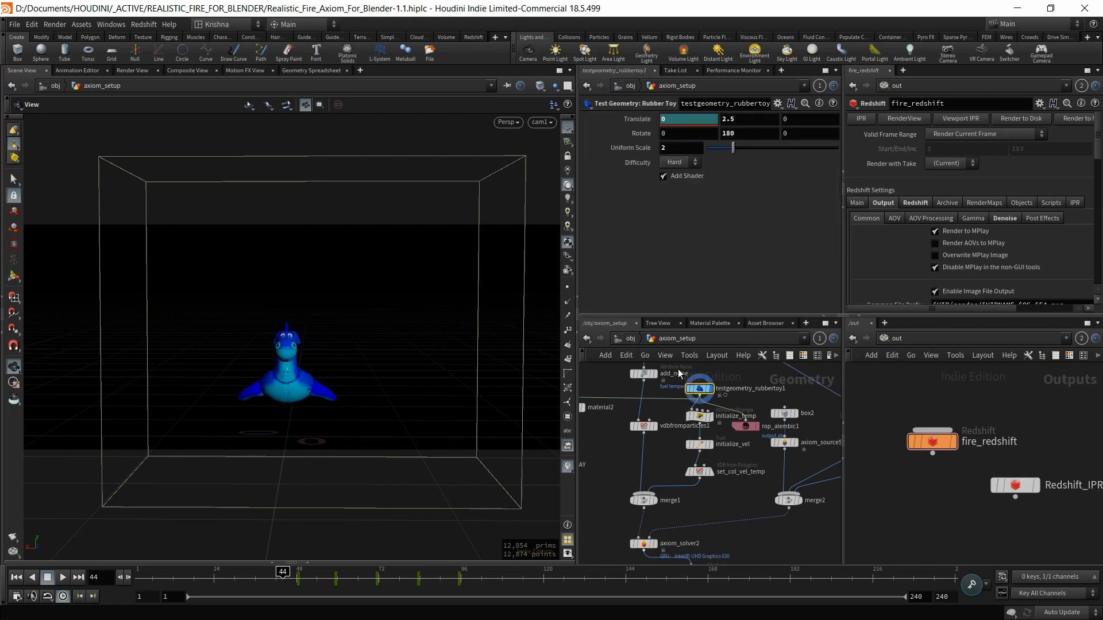
{"action": "left_click_drag", "start_coordinate": [284, 581], "coordinate": [323, 581]}
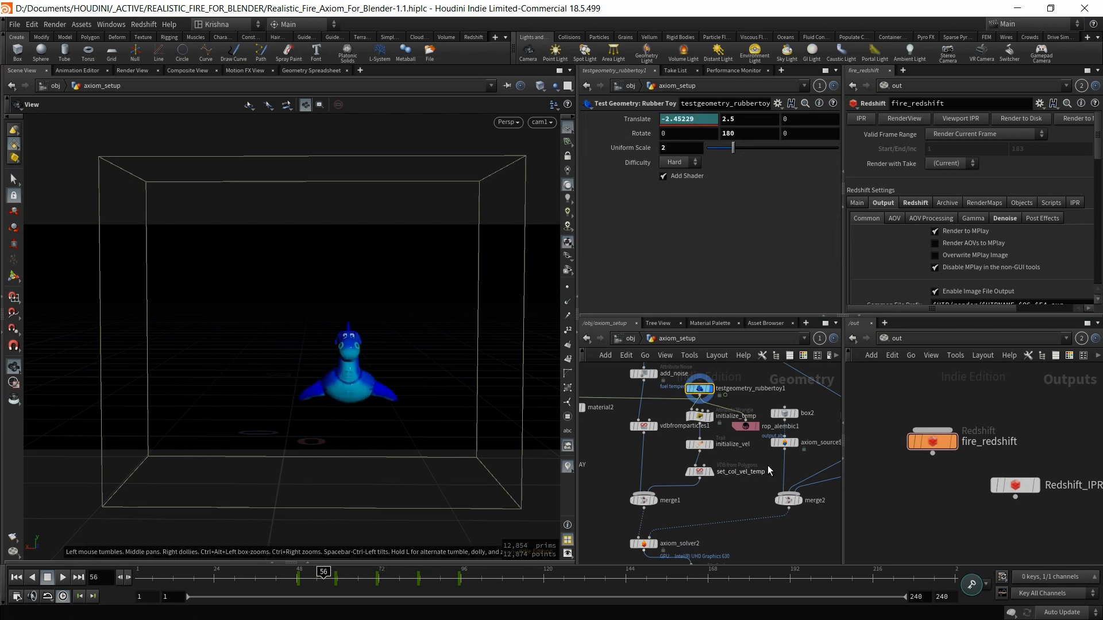
Step: Set rop_alembic1's Valid Frame Range to Render Frame Range, frames 1 to 240
{"action": "left_click", "coordinate": [745, 426]}
{"action": "left_click", "coordinate": [712, 151]}
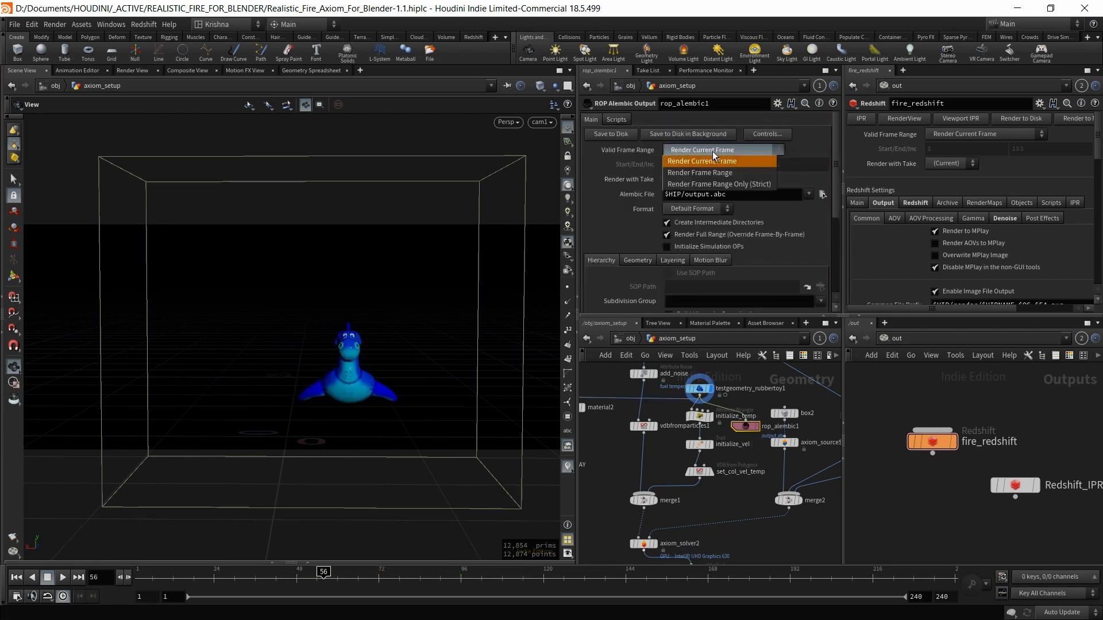
{"action": "left_click", "coordinate": [712, 173]}
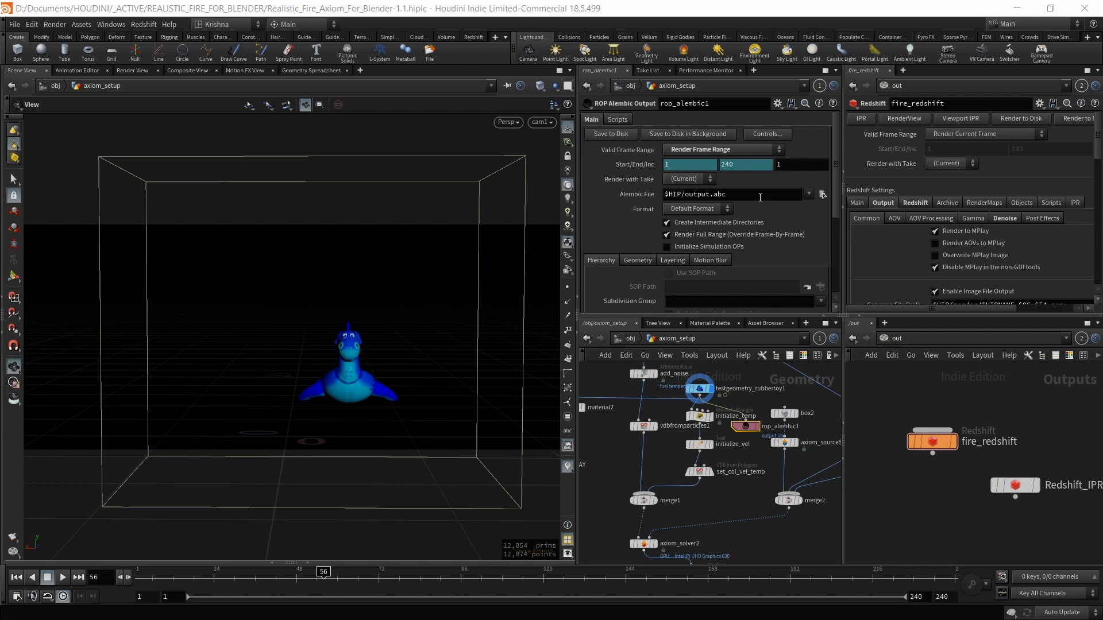
{"action": "left_click", "coordinate": [713, 195]}
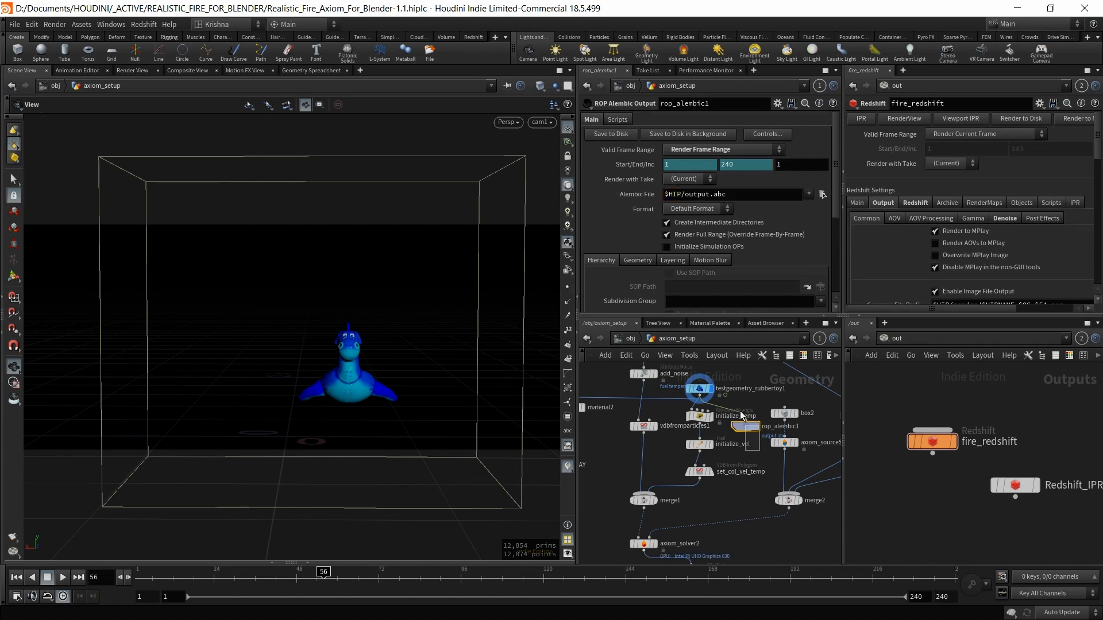
Step: Look inside grid1, go back up to object level, and select cam1 to view its settings
{"action": "left_click", "coordinate": [635, 339]}
{"action": "double_click", "coordinate": [664, 520]}
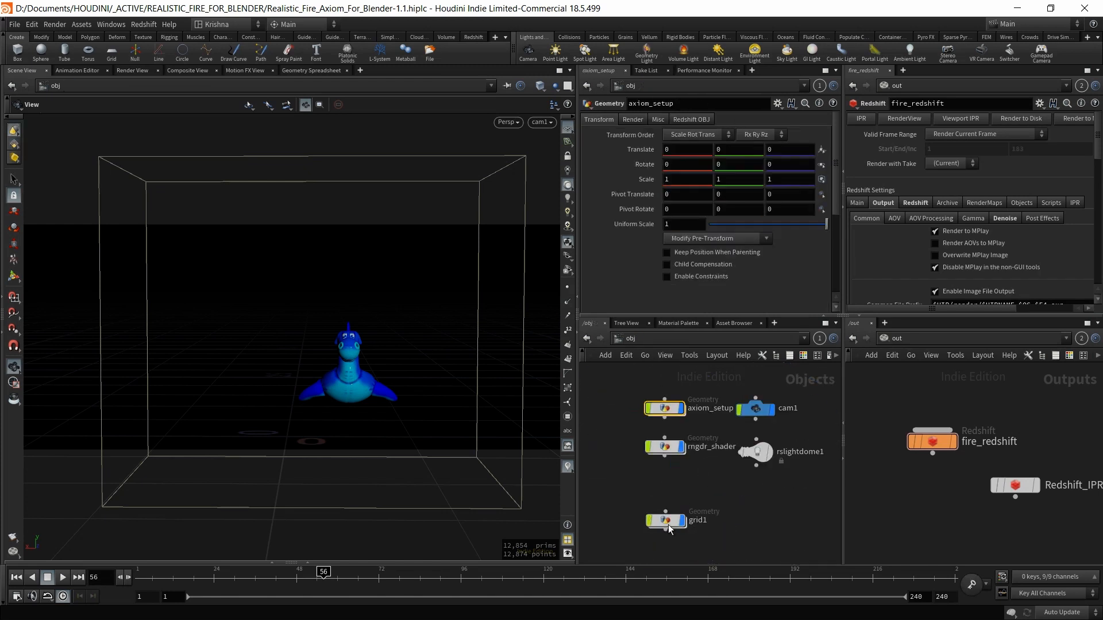
{"action": "scroll", "coordinate": [763, 545], "scroll_direction": "down", "scroll_amount": 1}
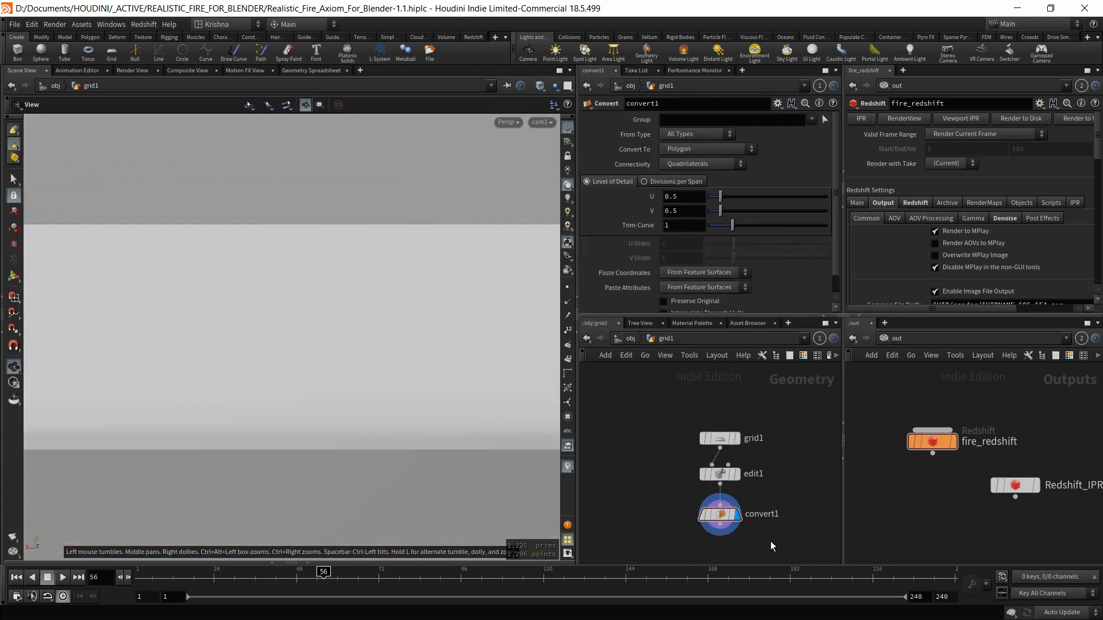
{"action": "middle_click_drag", "start_coordinate": [770, 541], "coordinate": [751, 489]}
{"action": "left_click", "coordinate": [759, 482]}
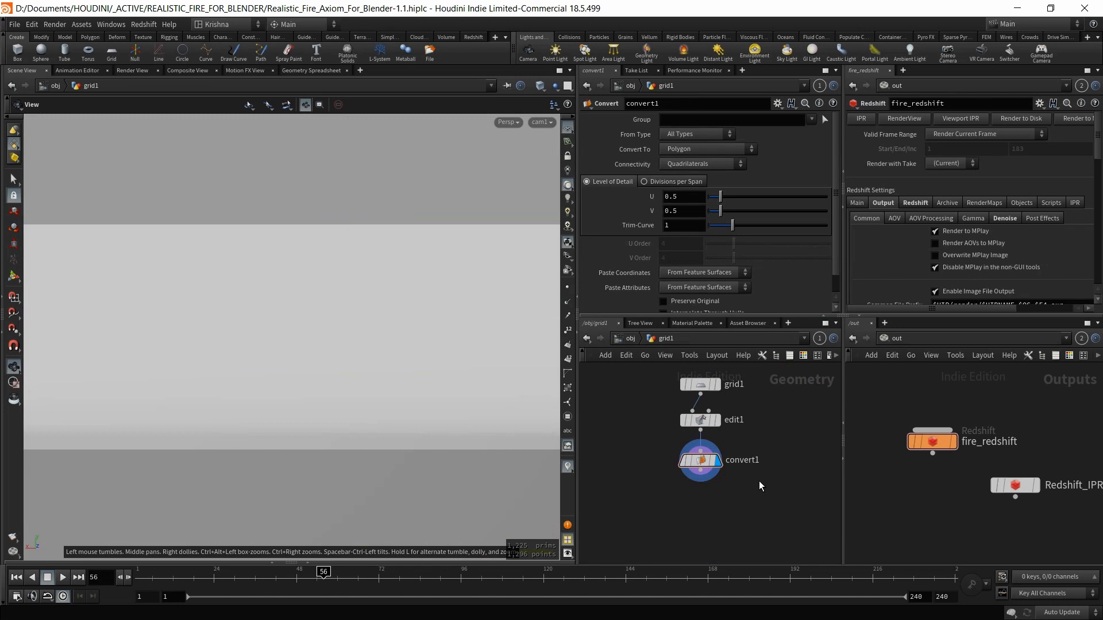
{"action": "key", "text": "u"}
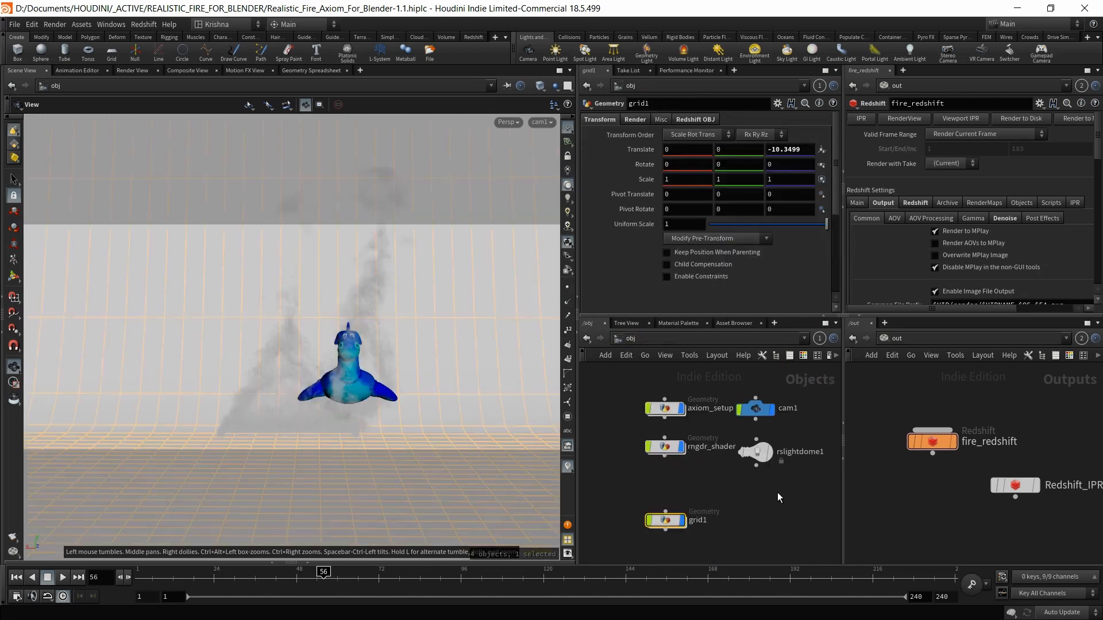
{"action": "left_click", "coordinate": [755, 408]}
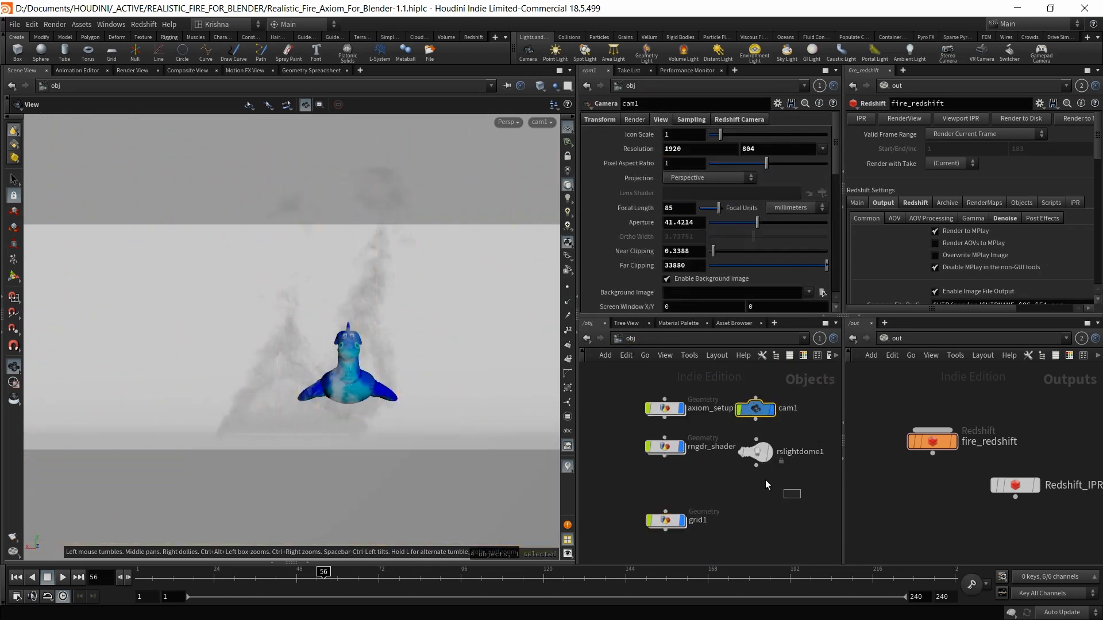
{"action": "left_click_drag", "start_coordinate": [765, 480], "coordinate": [746, 438]}
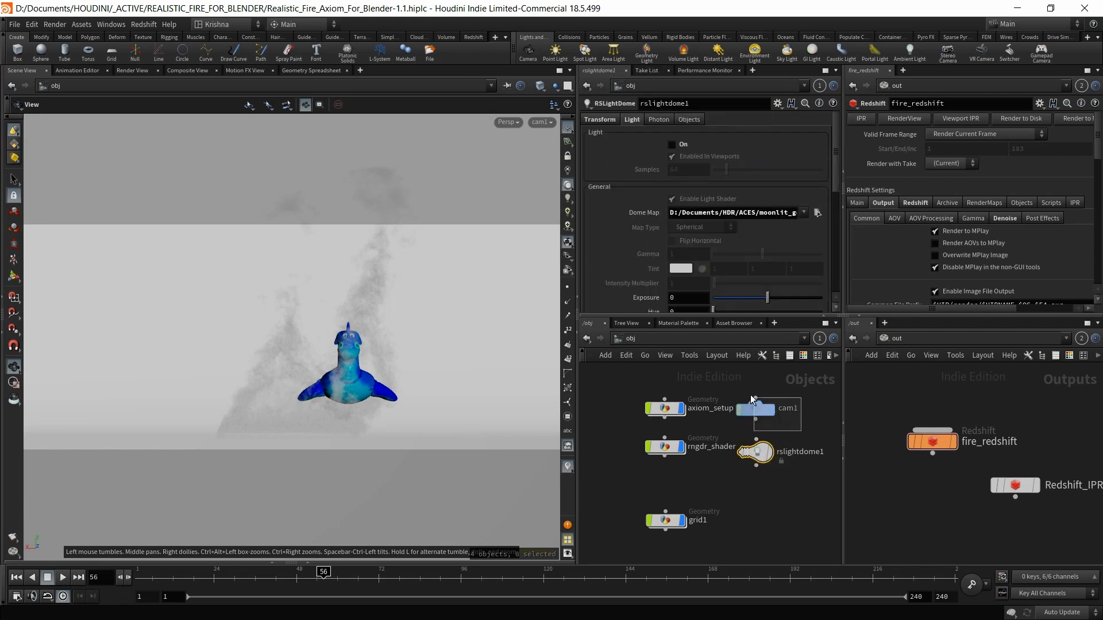
{"action": "left_click_drag", "start_coordinate": [750, 394], "coordinate": [751, 394]}
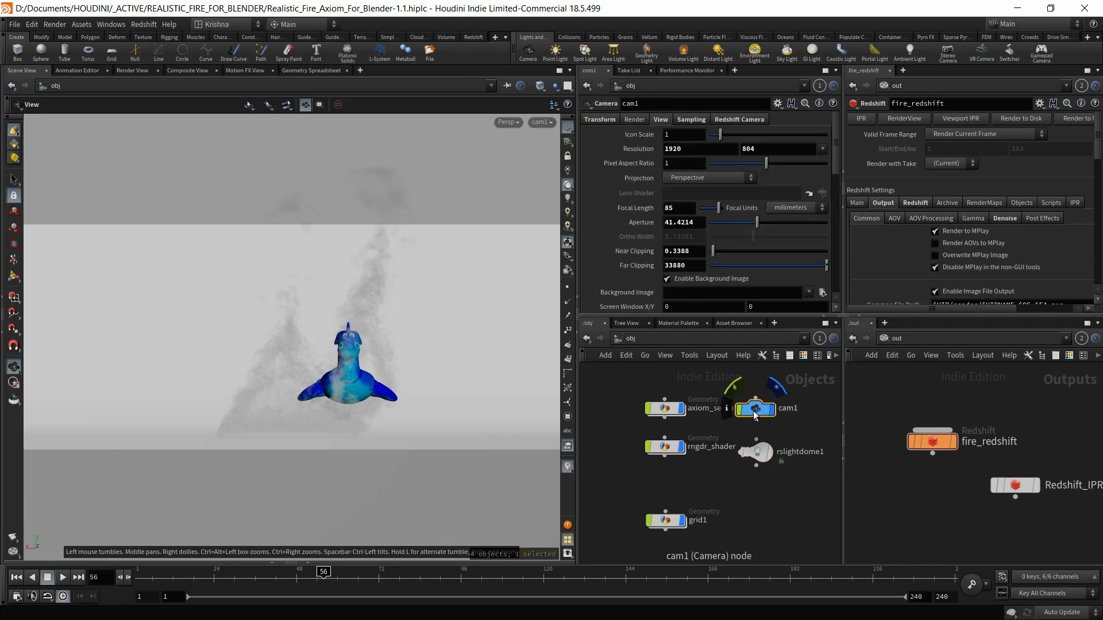
{"action": "left_click", "coordinate": [14, 24]}
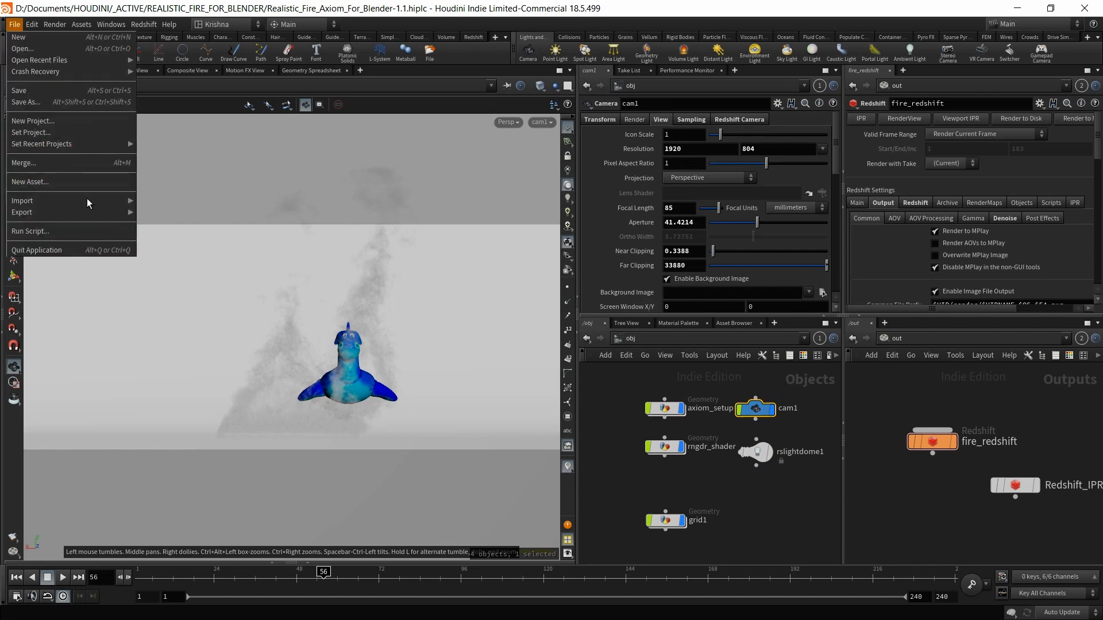
{"action": "mouse_move", "coordinate": [94, 212]}
{"action": "left_click", "coordinate": [156, 215]}
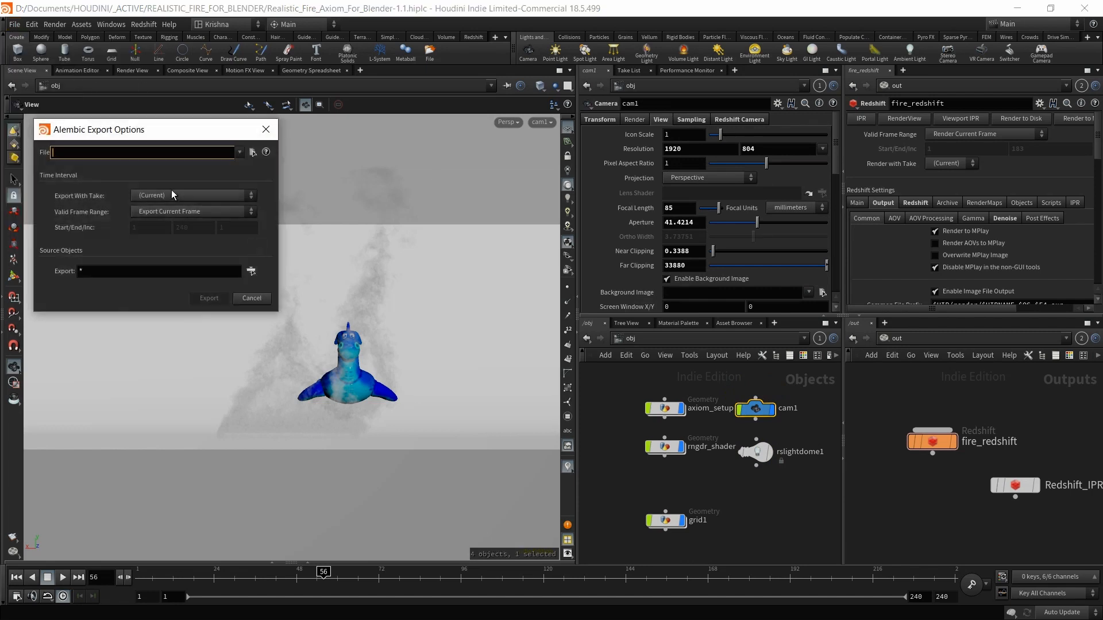
{"action": "left_click", "coordinate": [251, 271]}
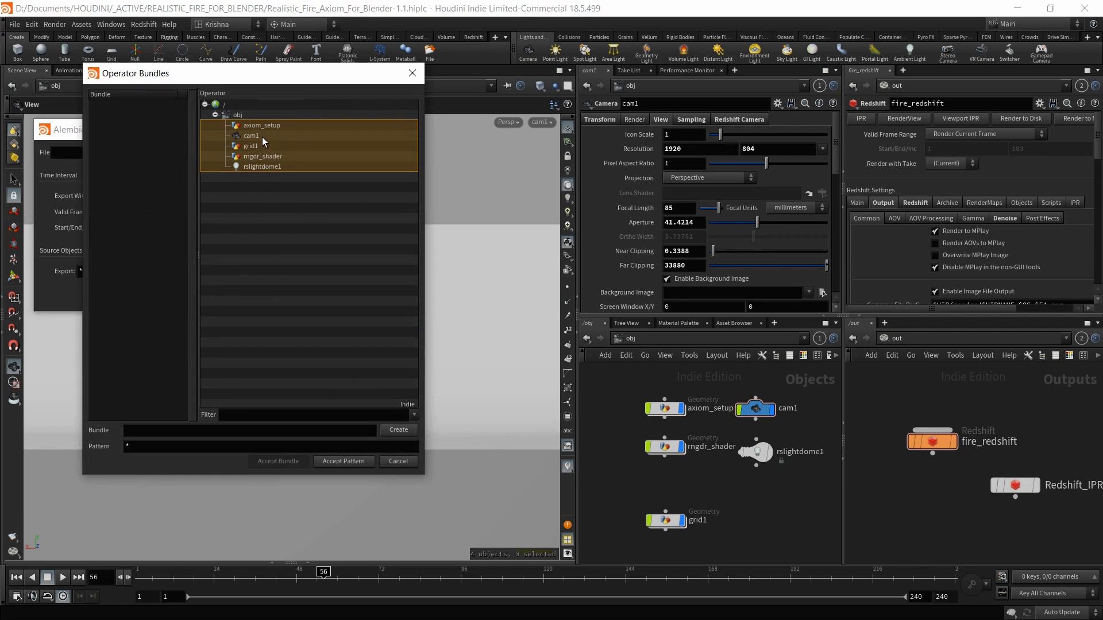
{"action": "left_click", "coordinate": [263, 136]}
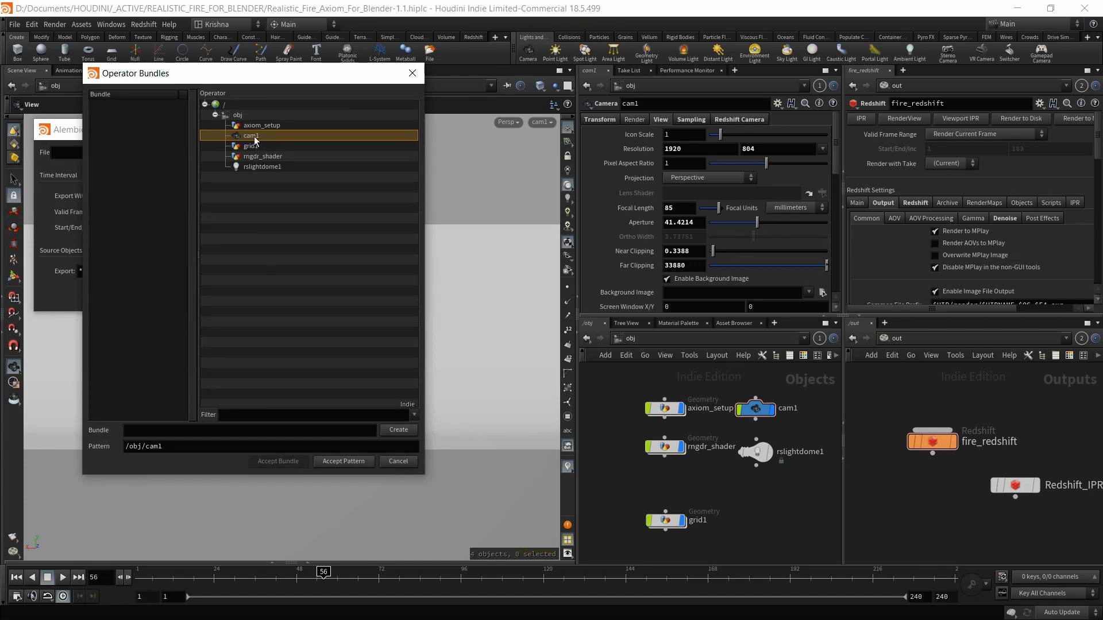
{"action": "left_click", "coordinate": [338, 461]}
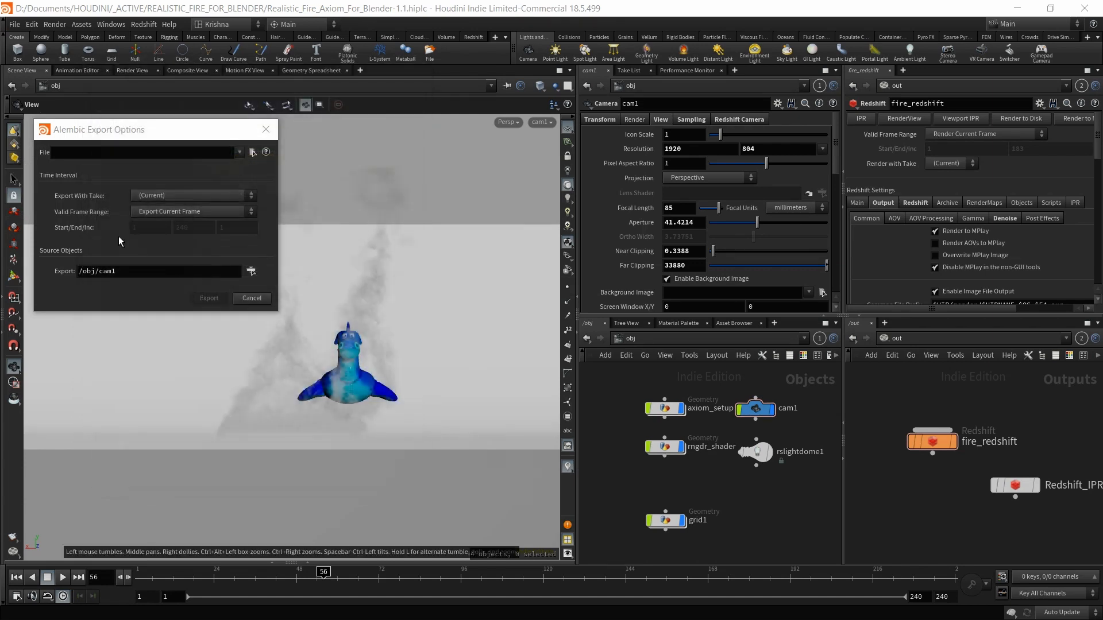
{"action": "left_click", "coordinate": [170, 212]}
{"action": "left_click", "coordinate": [164, 230]}
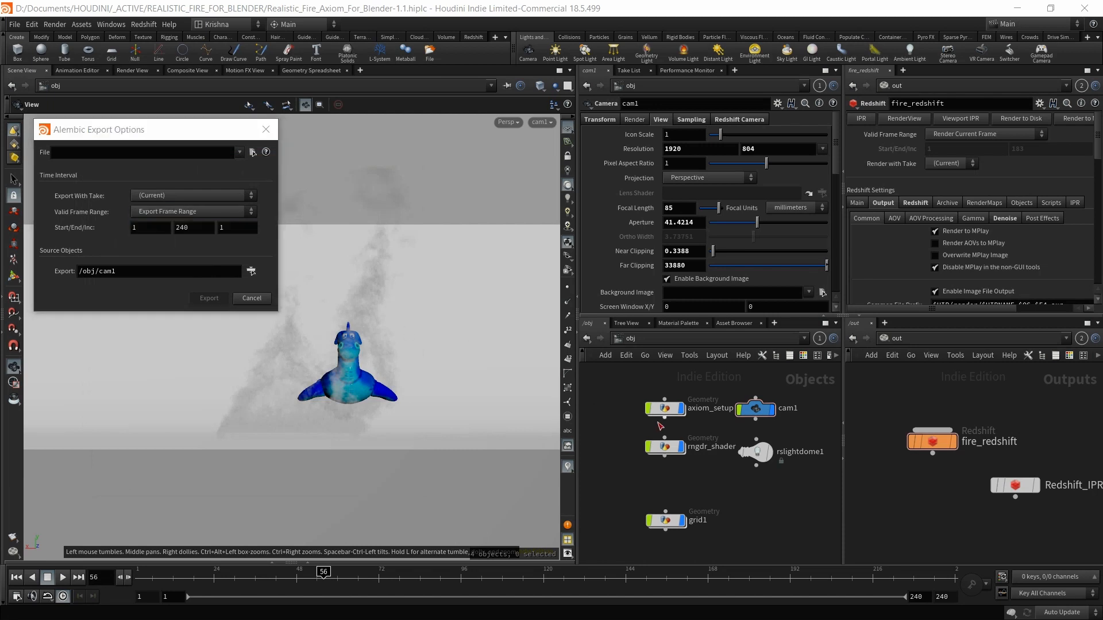
{"action": "left_click", "coordinate": [170, 212]}
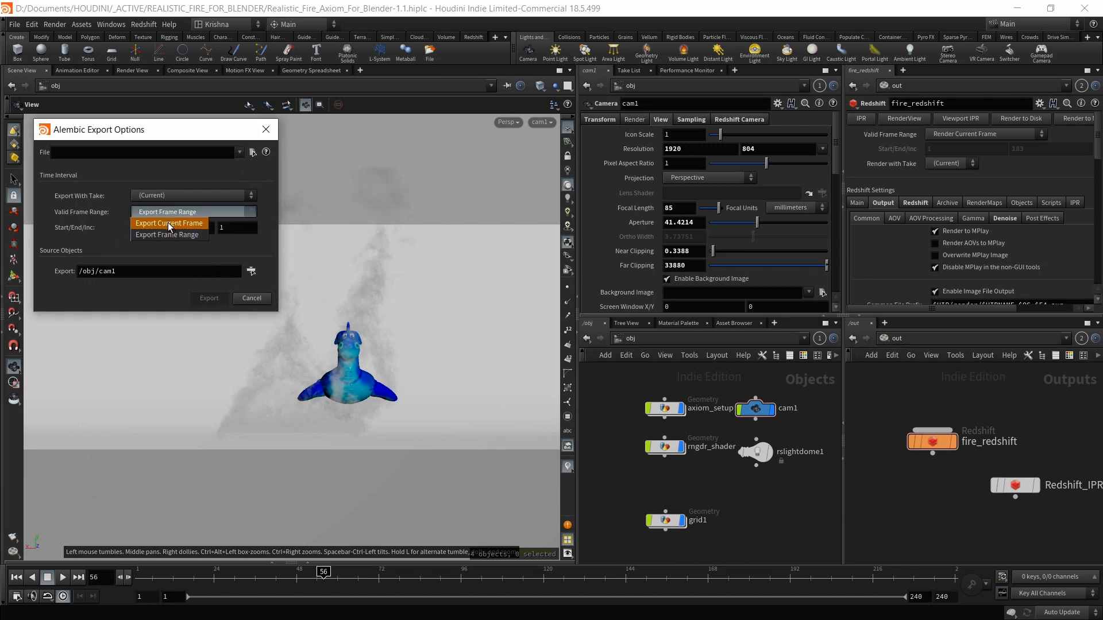
{"action": "left_click", "coordinate": [171, 224]}
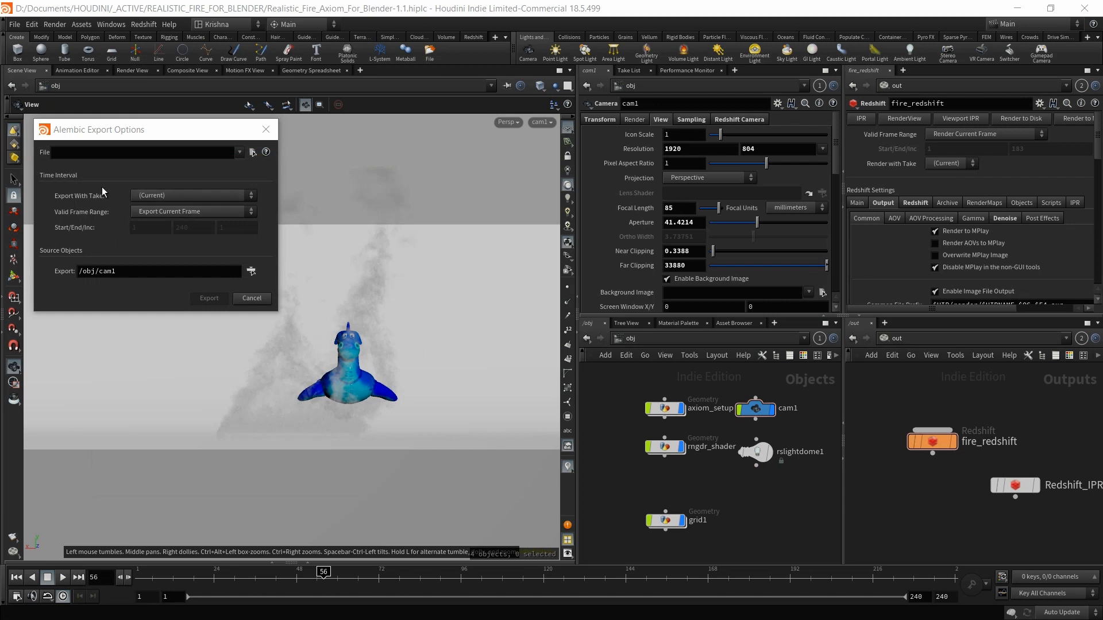
{"action": "left_click", "coordinate": [265, 130]}
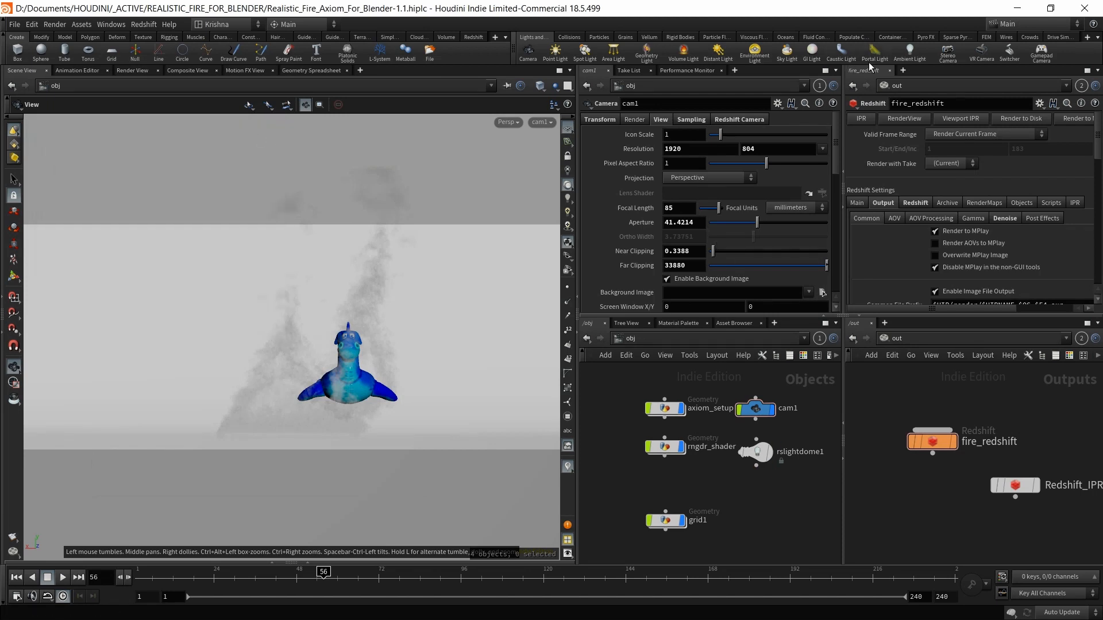
Step: Close Houdini, check the fire_cache VDB frames in sim/Realistic_Fire_Axiom-1.522, then close Explorer
{"action": "left_click", "coordinate": [1082, 13]}
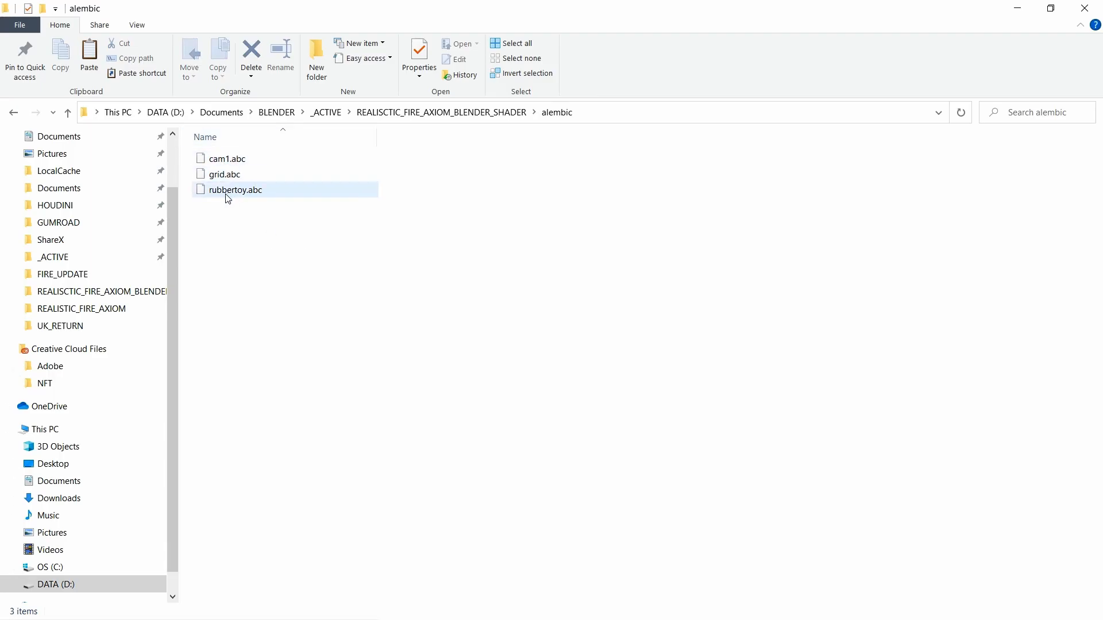
{"action": "left_click", "coordinate": [475, 115]}
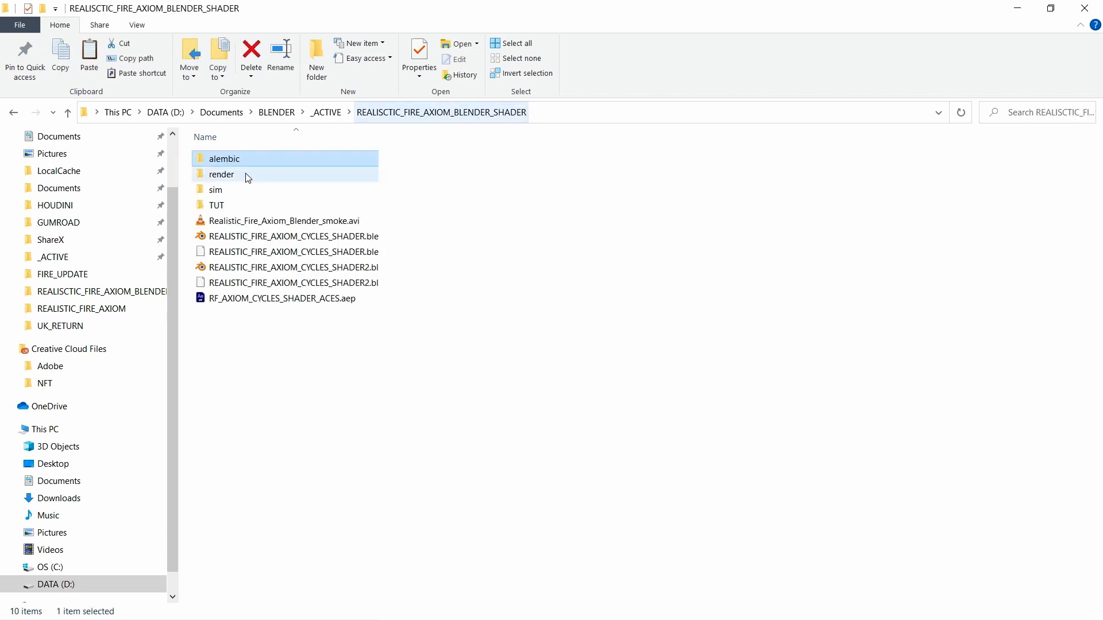
{"action": "double_click", "coordinate": [226, 190]}
{"action": "double_click", "coordinate": [270, 159]}
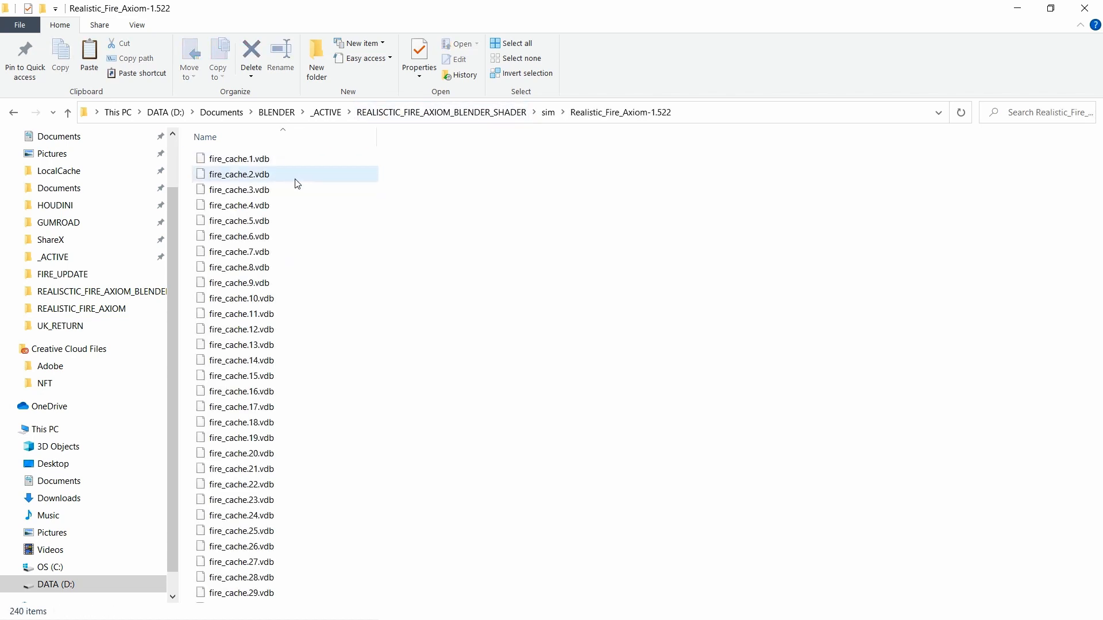
{"action": "scroll", "coordinate": [350, 393], "scroll_direction": "down", "scroll_amount": 18}
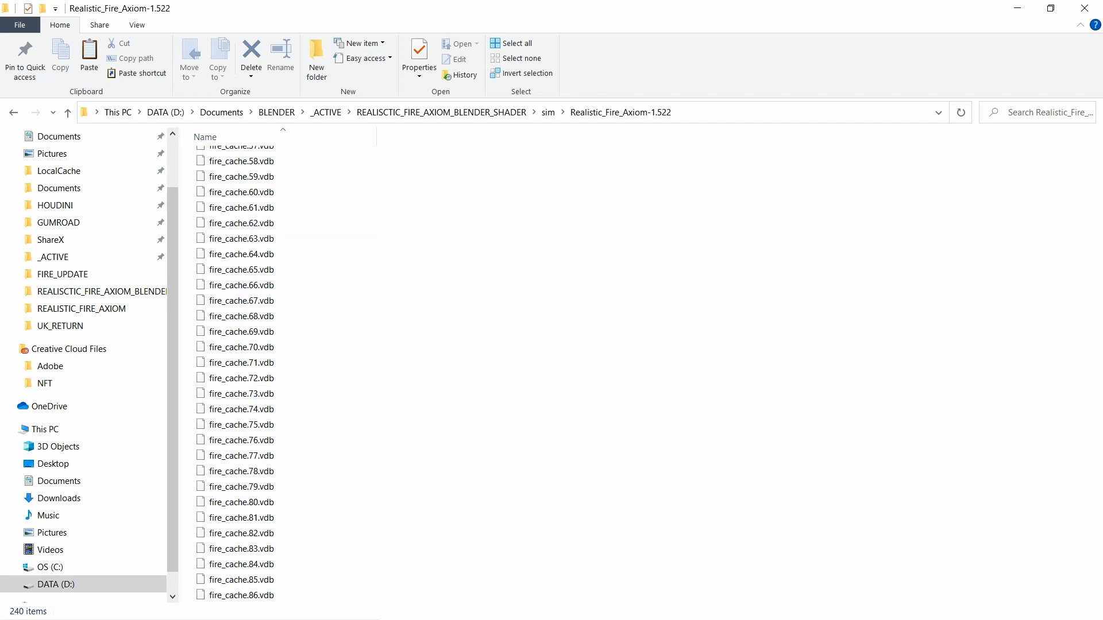
{"action": "left_click", "coordinate": [1077, 14]}
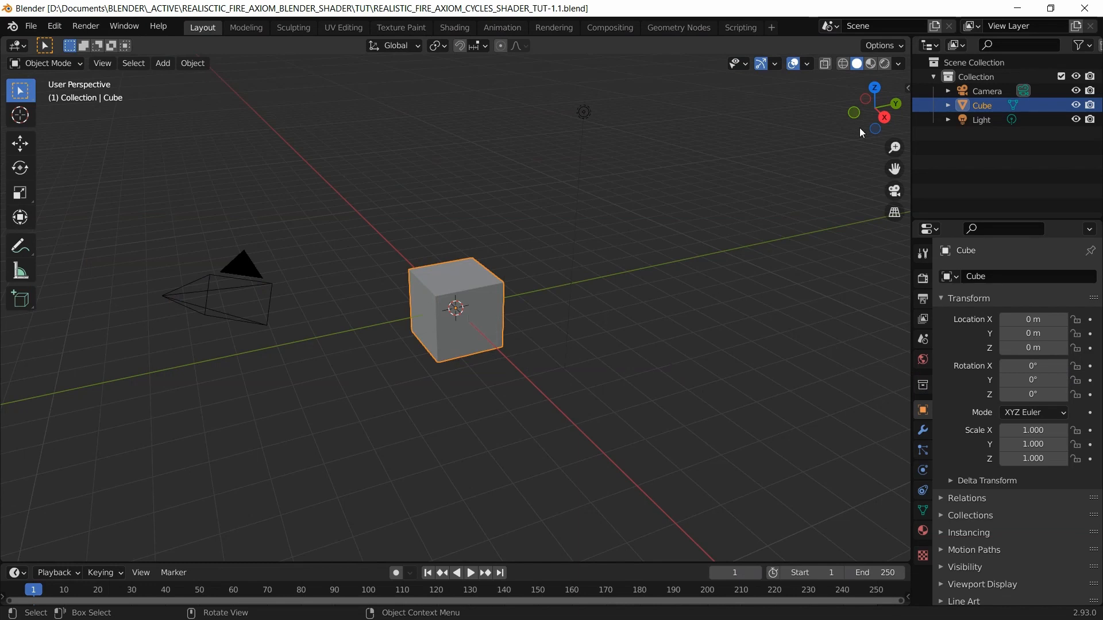
Step: Select Camera, Cube and Light in the Outliner, delete them, and save the file
{"action": "left_click", "coordinate": [982, 120], "text": "ctrl"}
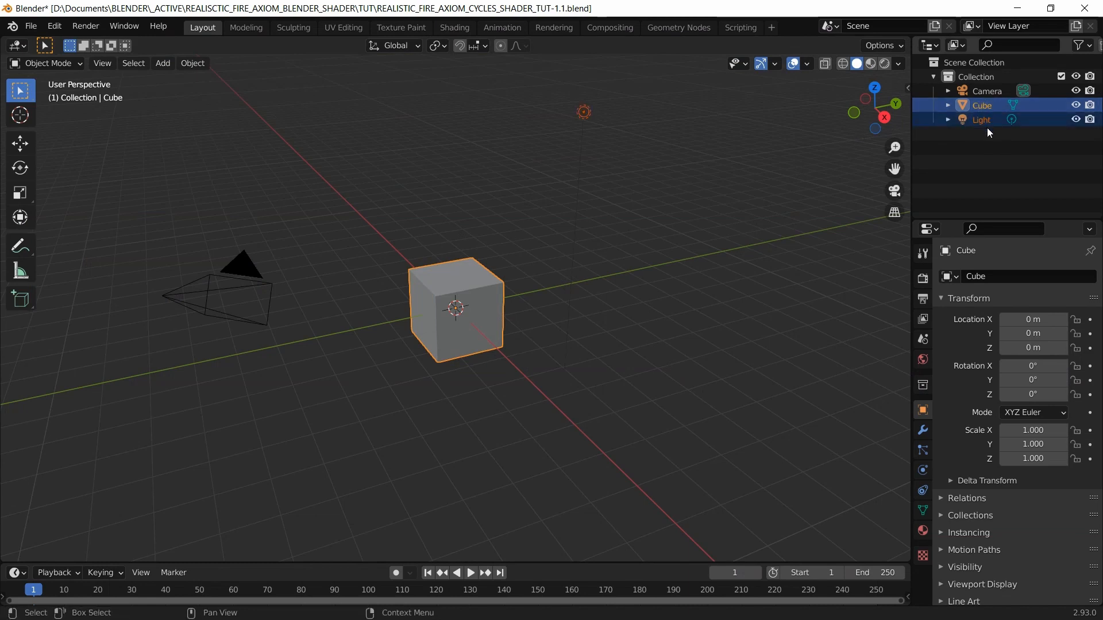
{"action": "left_click", "coordinate": [978, 85]}
{"action": "left_click_drag", "start_coordinate": [1012, 153], "coordinate": [966, 91]}
{"action": "key", "text": "Delete"}
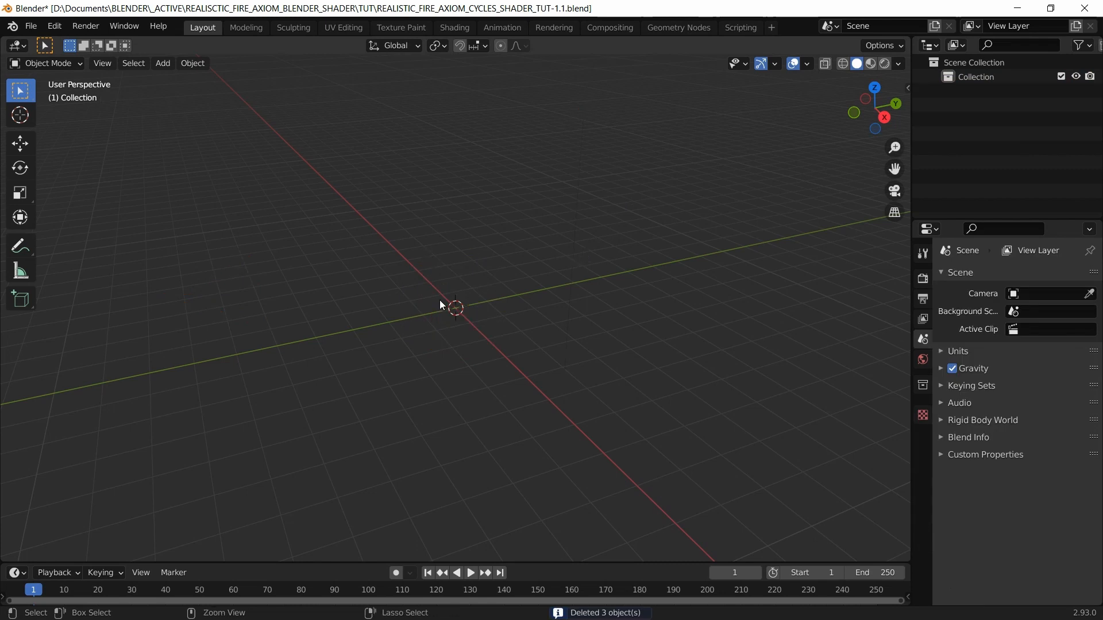
{"action": "key", "text": "ctrl+s"}
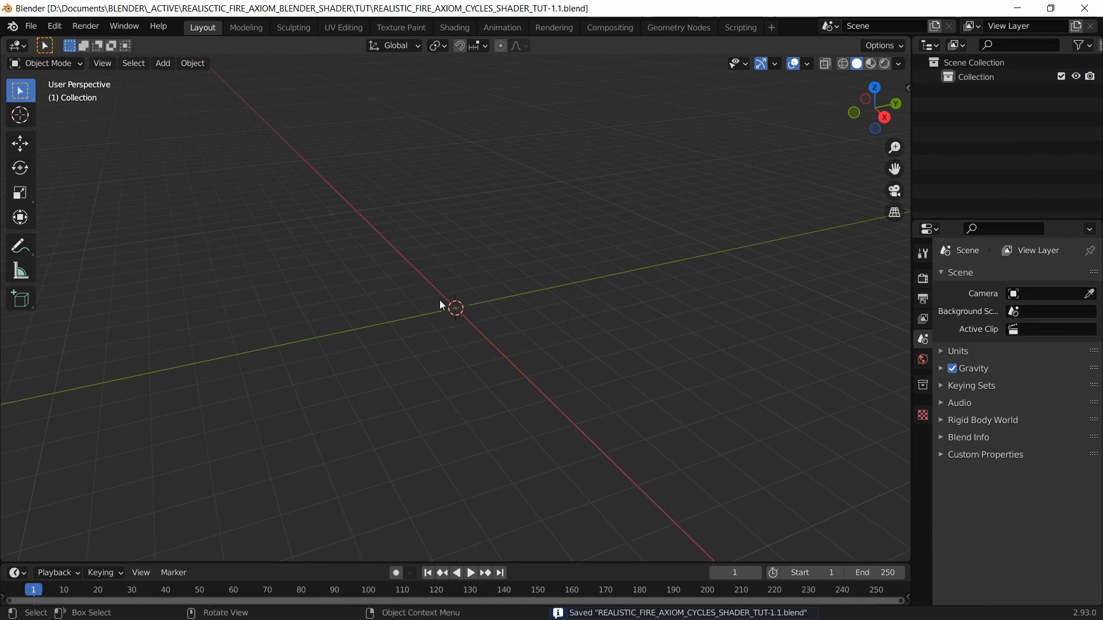
Step: Import grid.abc from the project's alembic folder, then delete the imported grid1
{"action": "left_click", "coordinate": [31, 26]}
{"action": "mouse_move", "coordinate": [112, 228]}
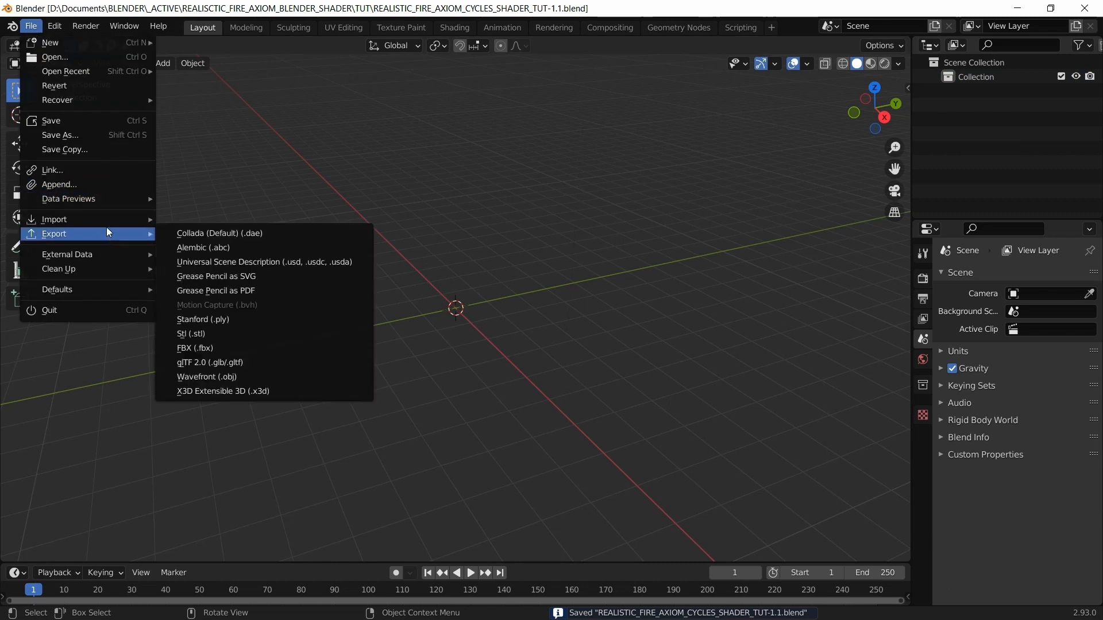
{"action": "key", "text": "Return"}
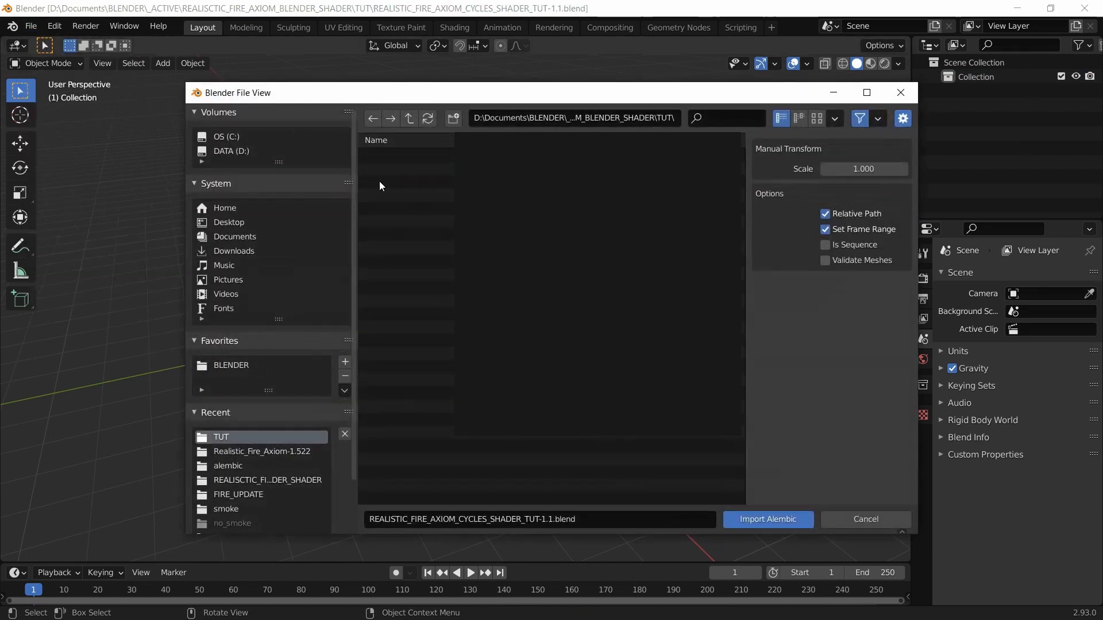
{"action": "left_click", "coordinate": [232, 366]}
{"action": "left_click", "coordinate": [407, 156]}
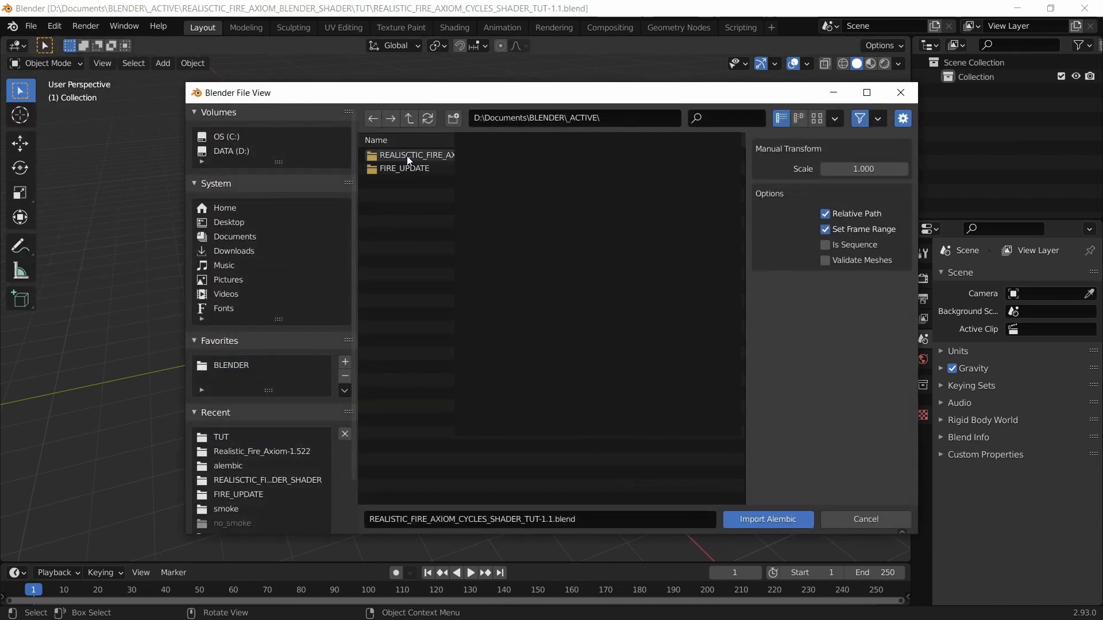
{"action": "left_click", "coordinate": [427, 157]}
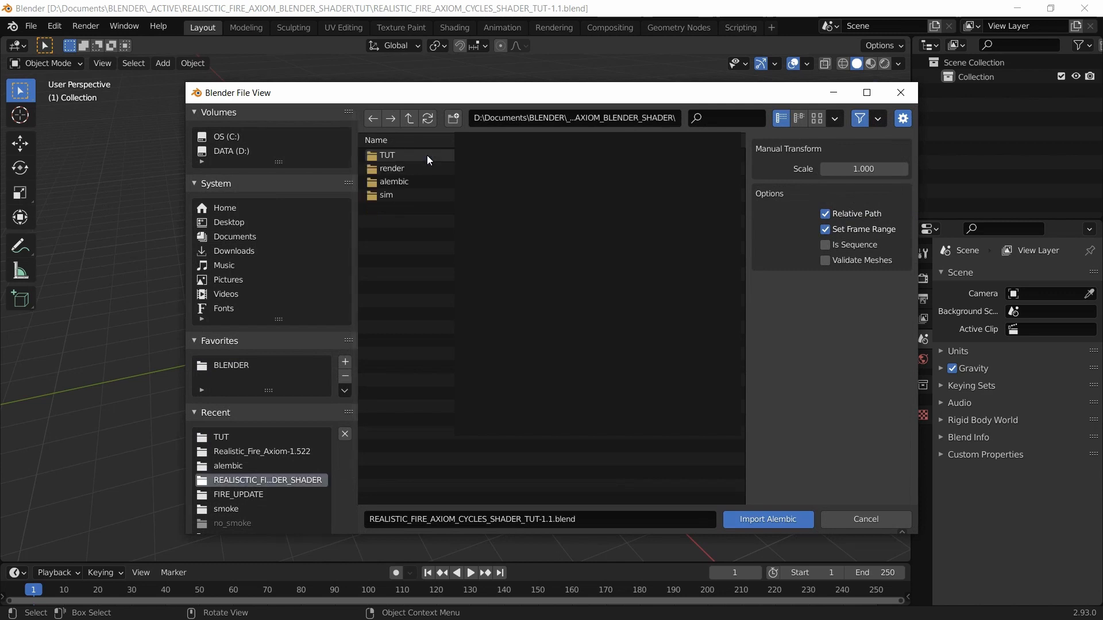
{"action": "left_click", "coordinate": [405, 179]}
{"action": "left_click", "coordinate": [409, 155]}
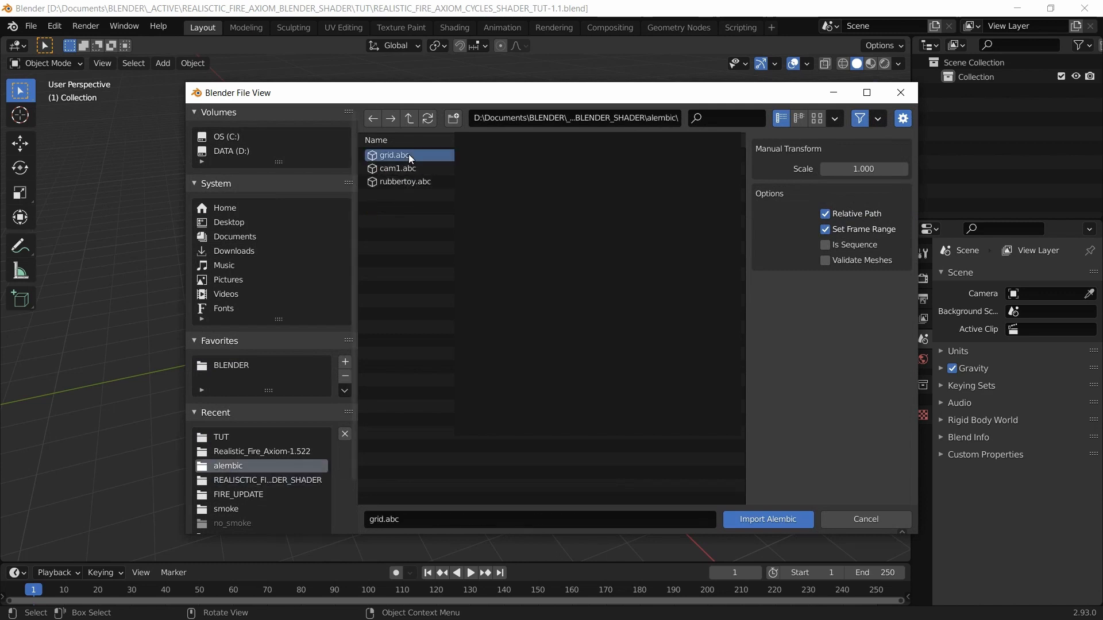
{"action": "left_click", "coordinate": [415, 185], "text": "shift"}
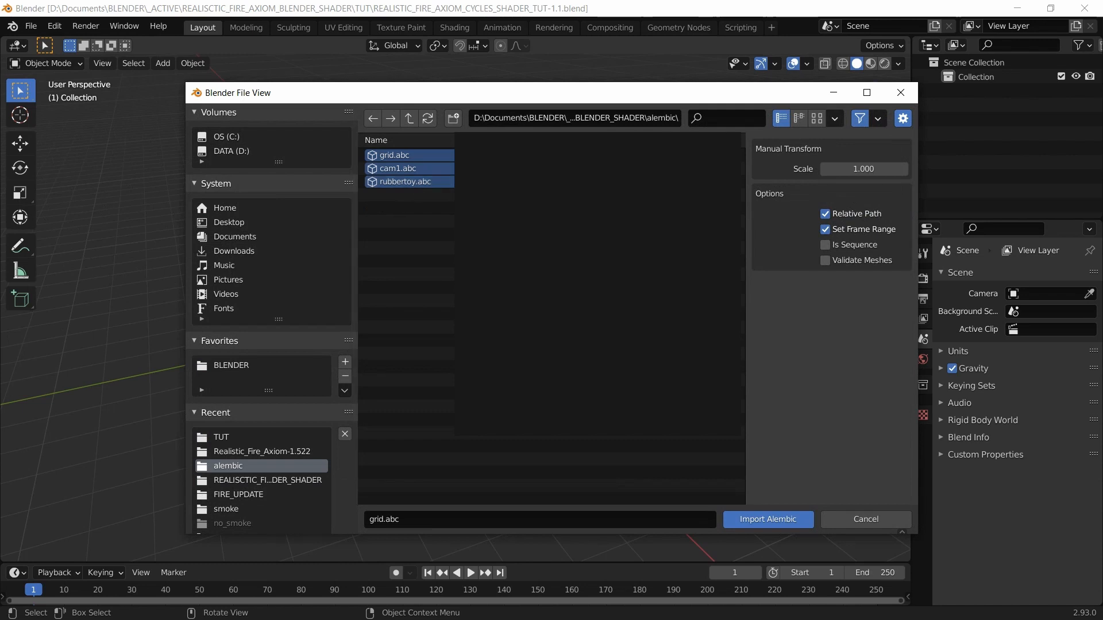
{"action": "left_click", "coordinate": [751, 520]}
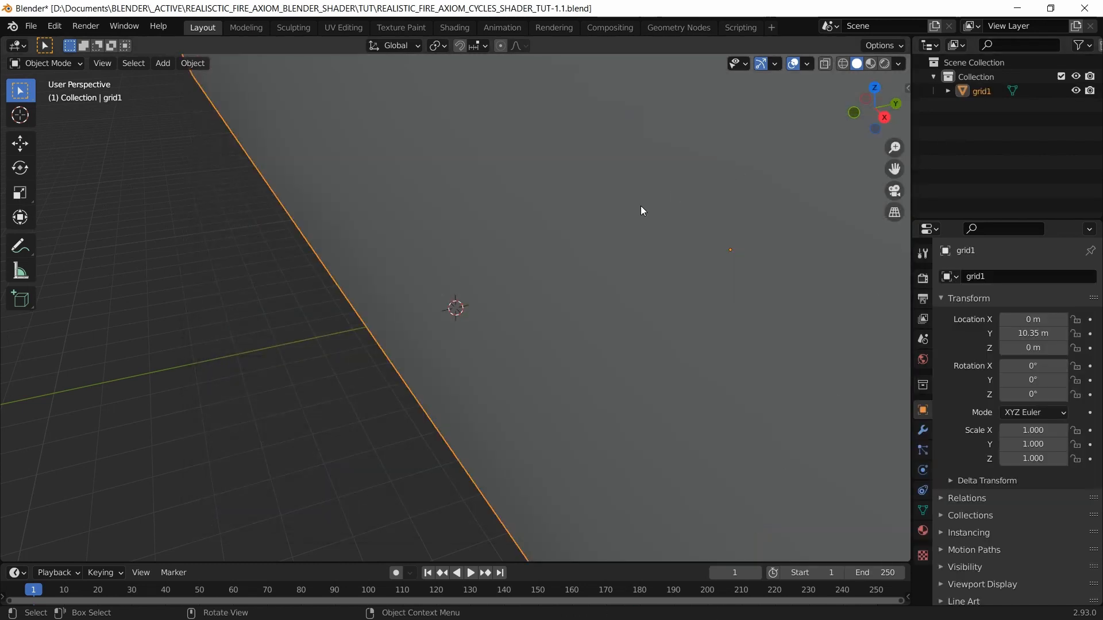
{"action": "key", "text": "Delete"}
Step: Import grid.abc again as an Alembic file
{"action": "left_click", "coordinate": [39, 24]}
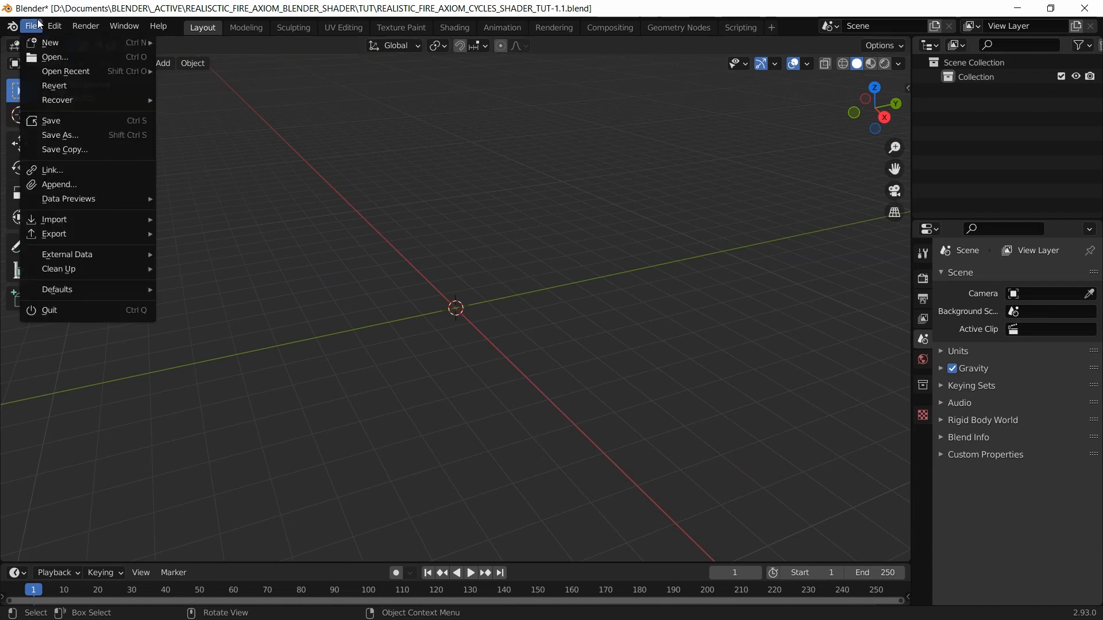
{"action": "mouse_move", "coordinate": [119, 222]}
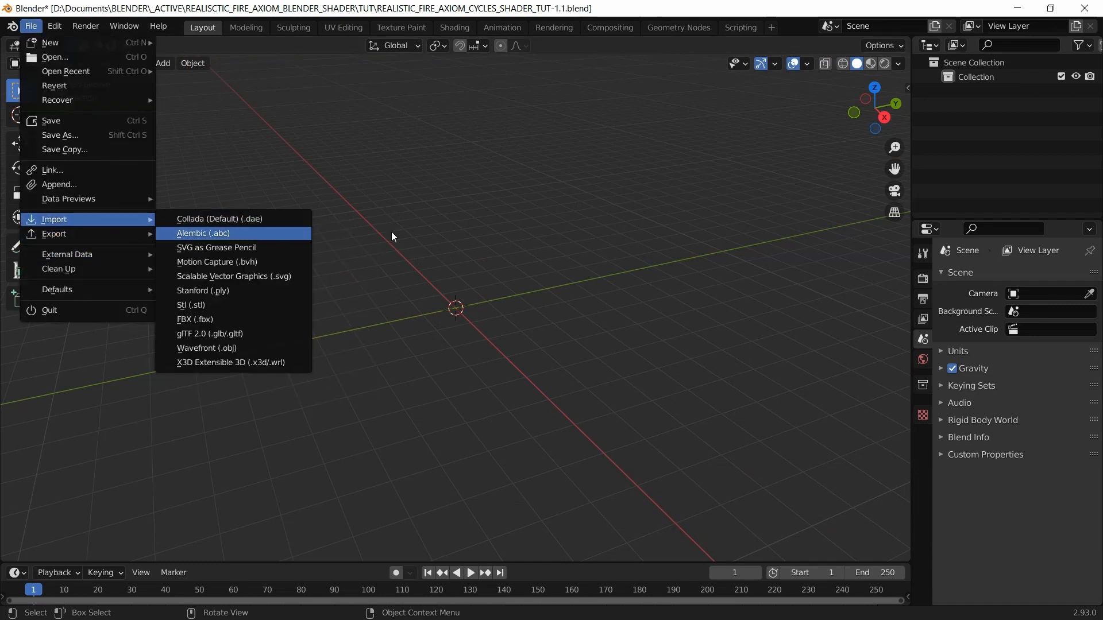
{"action": "left_click", "coordinate": [189, 230]}
{"action": "left_click", "coordinate": [398, 156]}
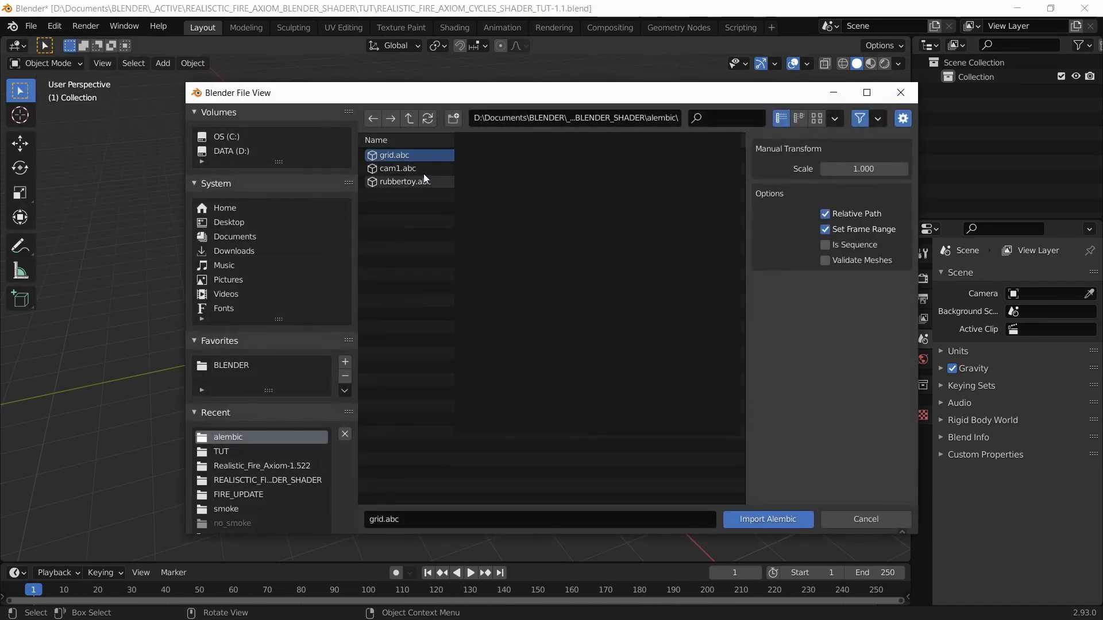
{"action": "left_click", "coordinate": [753, 520]}
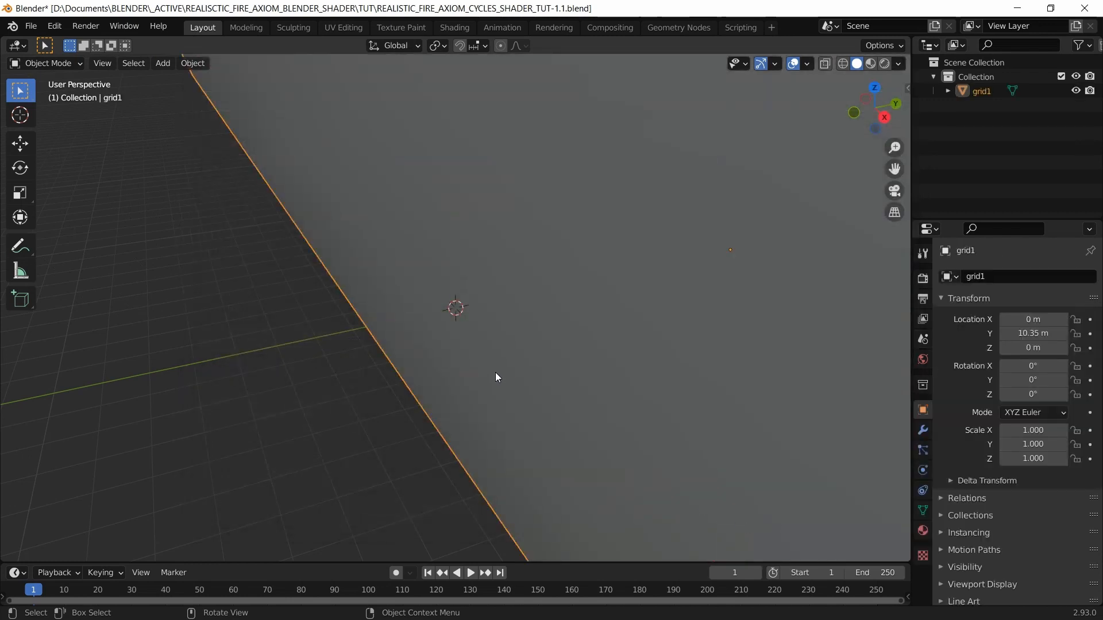
Step: Import the cam1.abc camera and look through it
{"action": "left_click", "coordinate": [31, 27]}
{"action": "mouse_move", "coordinate": [102, 218]}
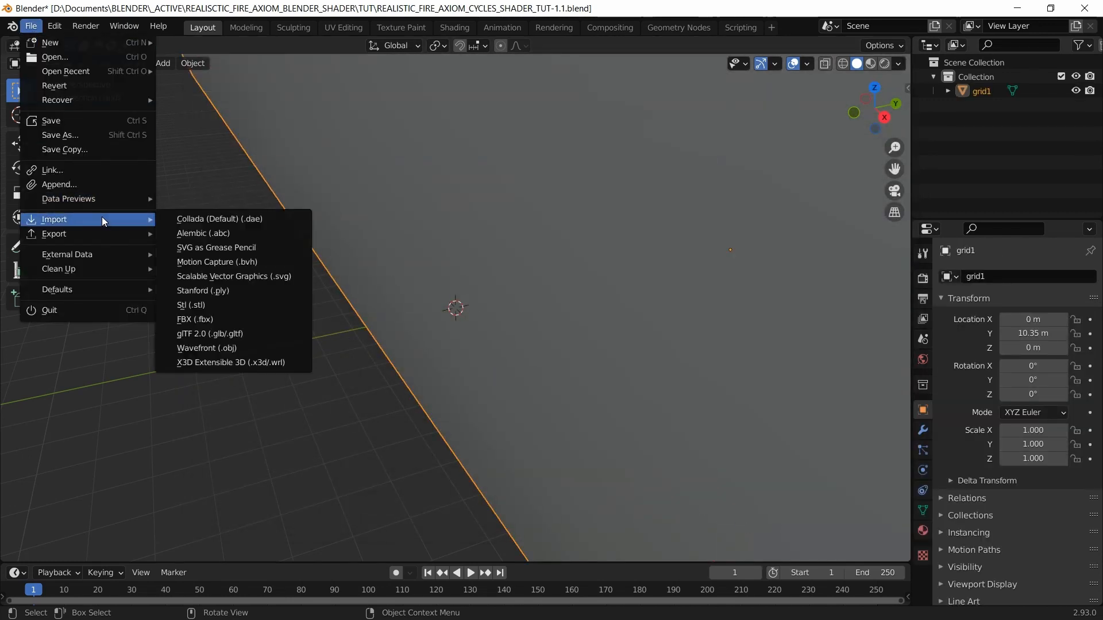
{"action": "left_click", "coordinate": [225, 235]}
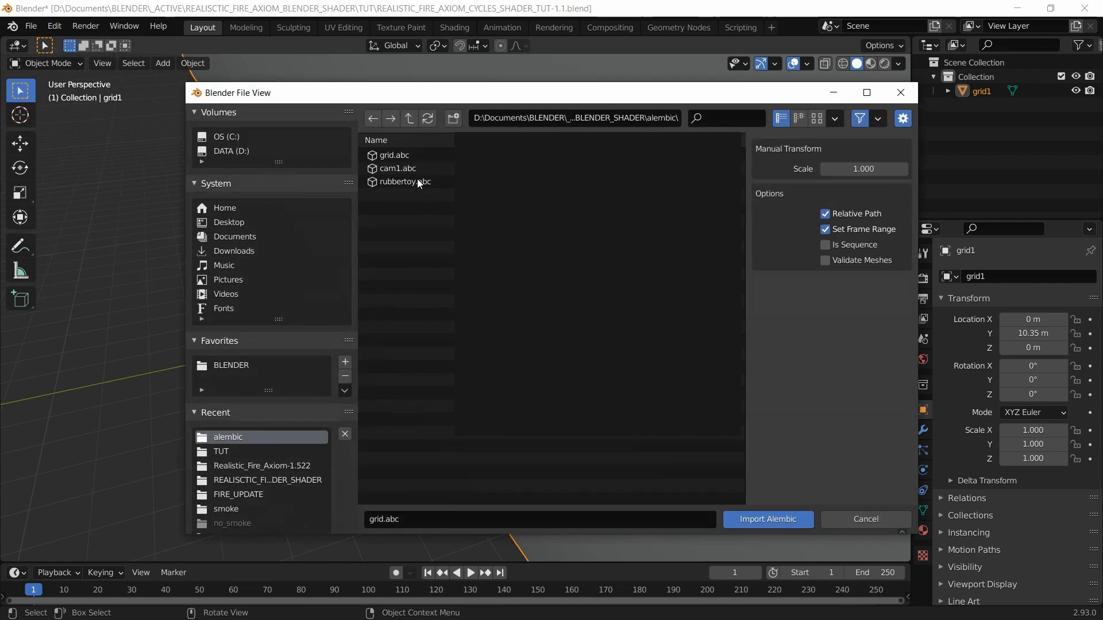
{"action": "left_click", "coordinate": [425, 168]}
{"action": "left_click", "coordinate": [760, 515]}
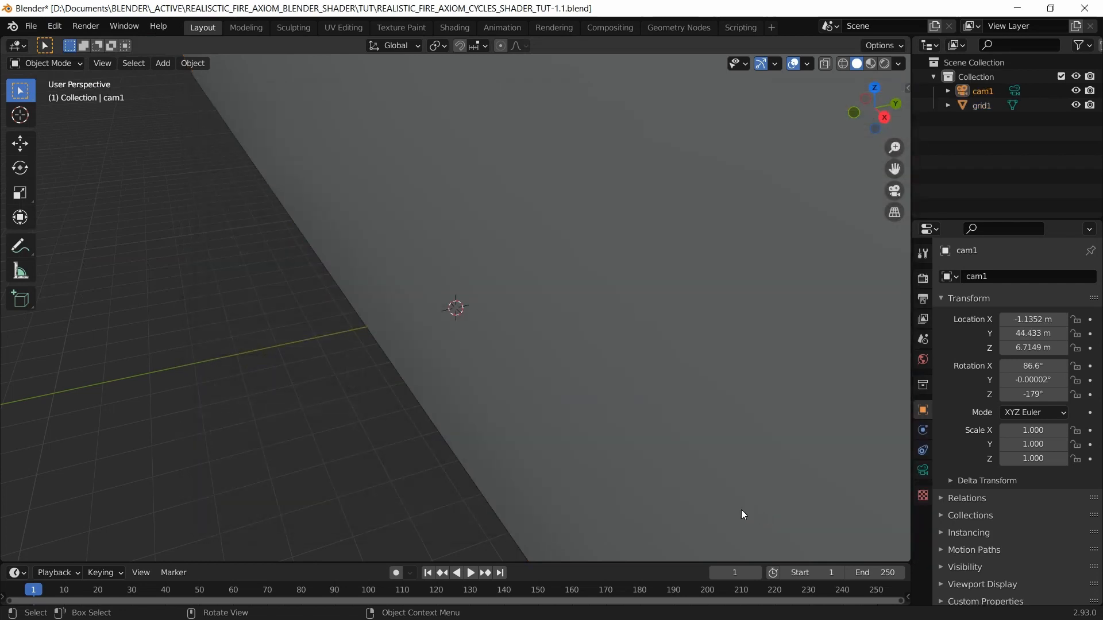
{"action": "key", "text": "KP_0"}
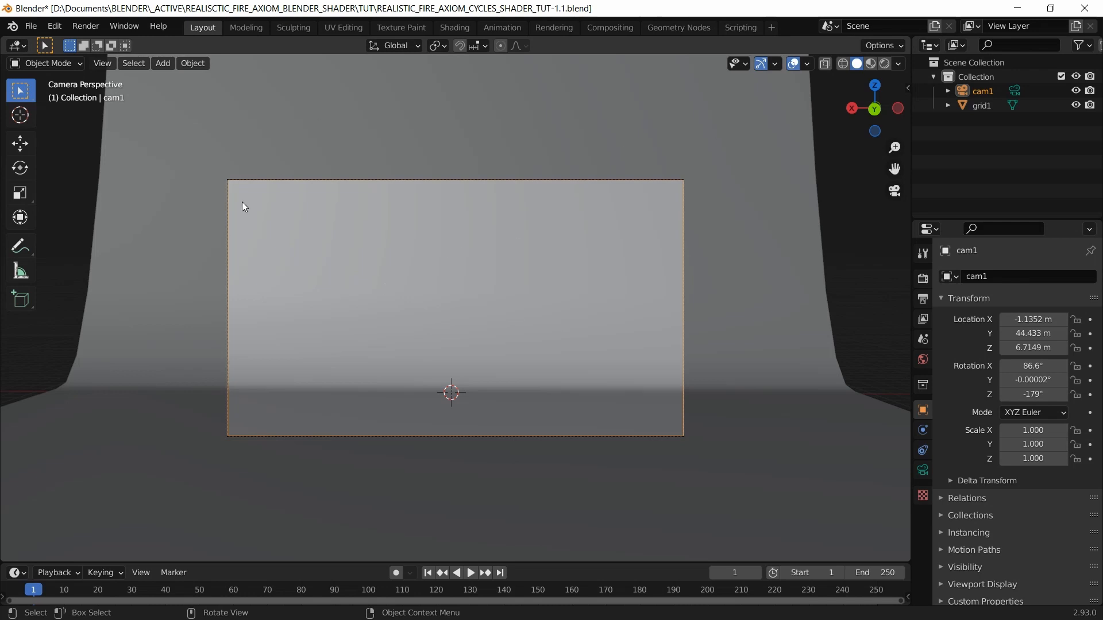
Step: Import rubbertoy.abc, which arrives as the axiom_setup object
{"action": "left_click", "coordinate": [31, 26]}
{"action": "mouse_move", "coordinate": [131, 220]}
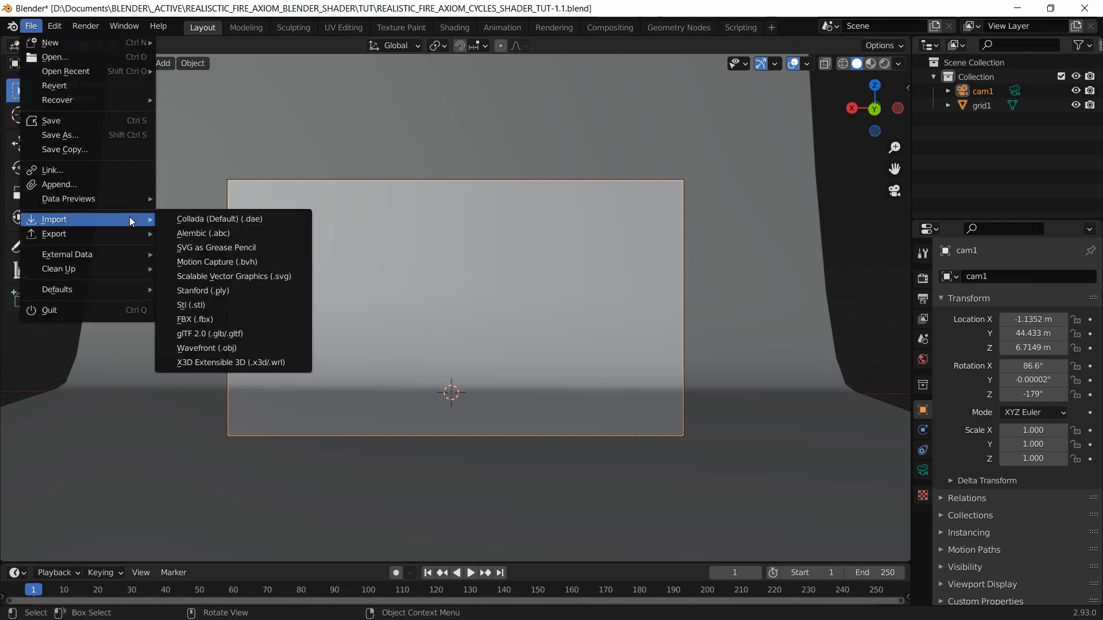
{"action": "left_click", "coordinate": [221, 234]}
{"action": "left_click", "coordinate": [418, 185]}
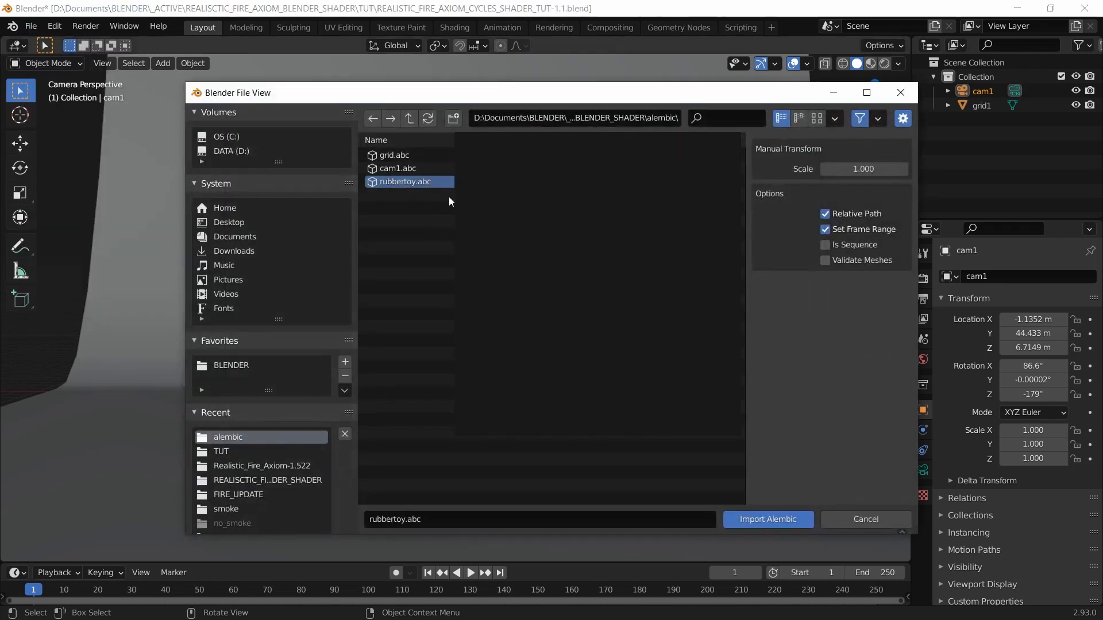
{"action": "left_click", "coordinate": [763, 520]}
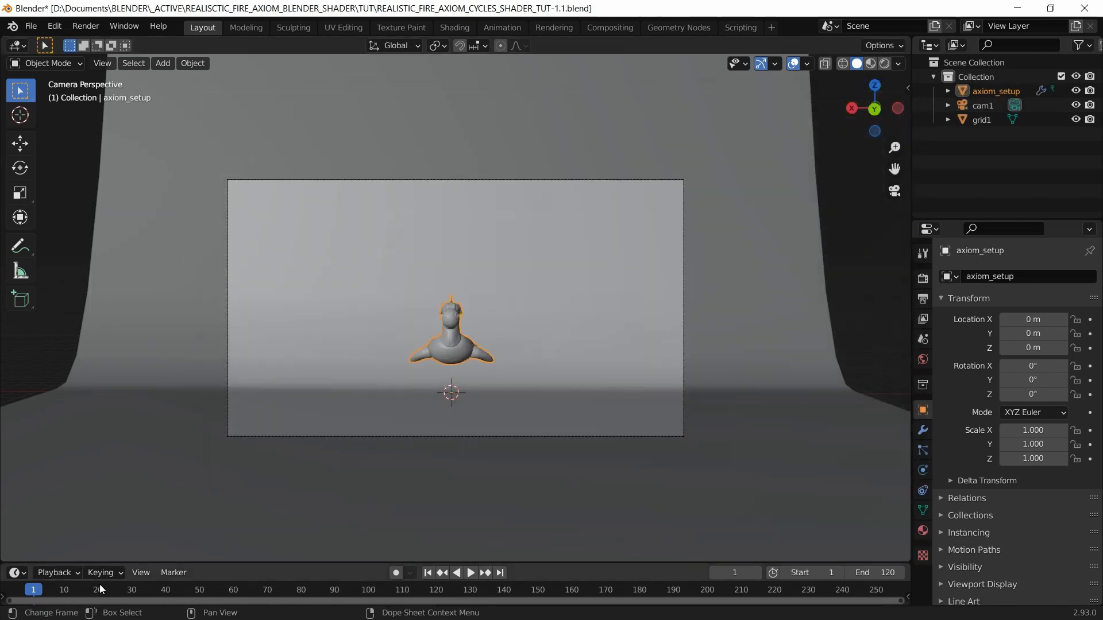
Step: Play the toy animation, return to frame 1, deselect the toy, and save the blend file
{"action": "key", "text": "space"}
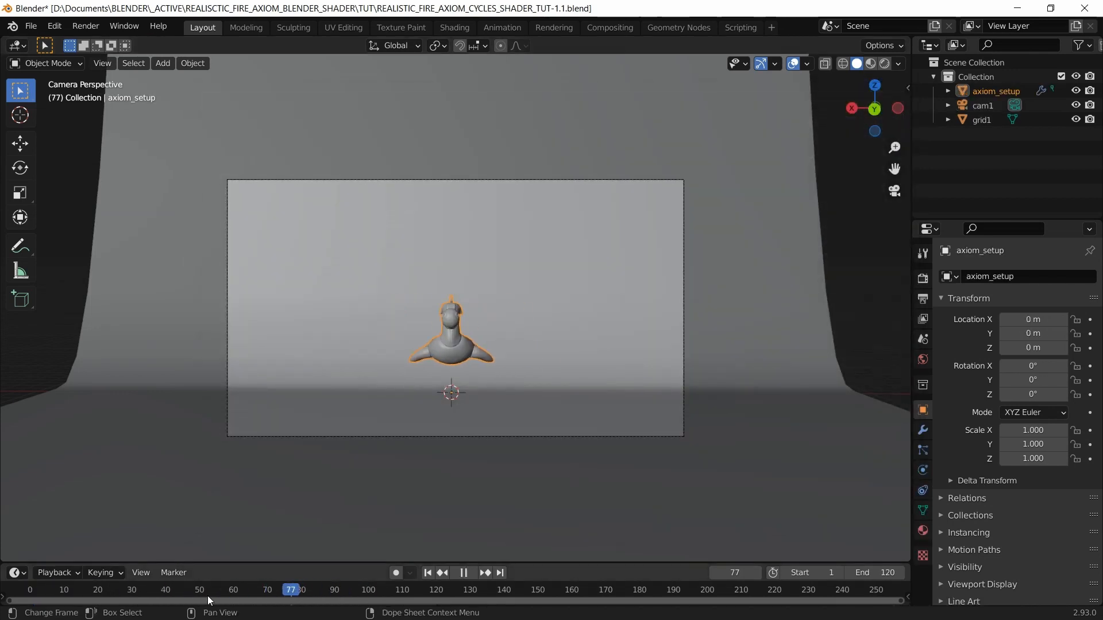
{"action": "left_click_drag", "start_coordinate": [114, 594], "coordinate": [33, 594]}
{"action": "key", "text": "space"}
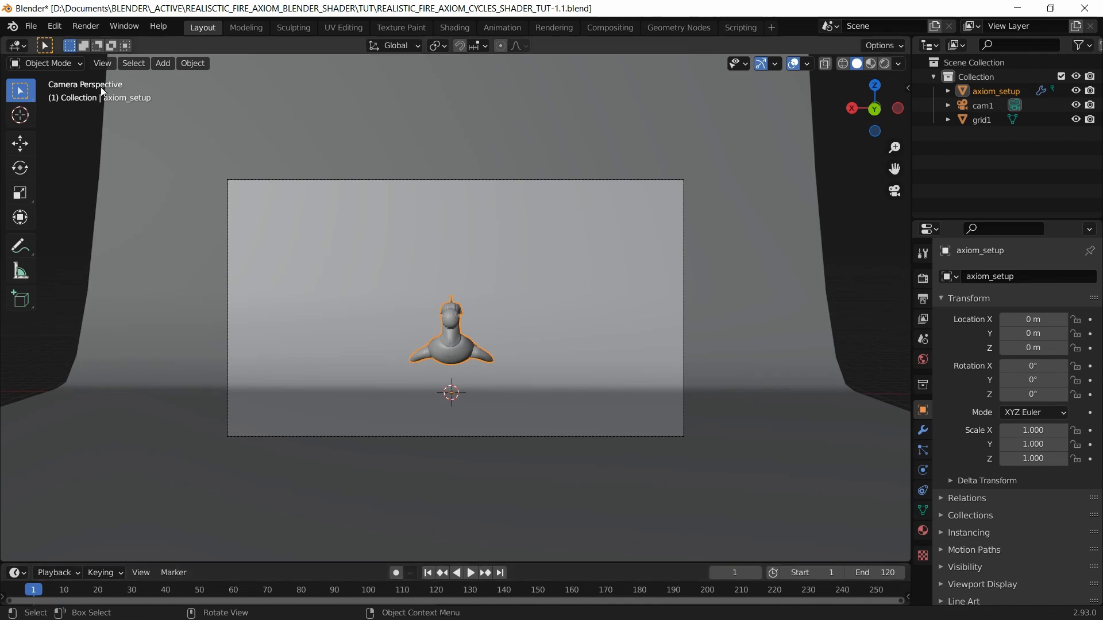
{"action": "left_click", "coordinate": [31, 26]}
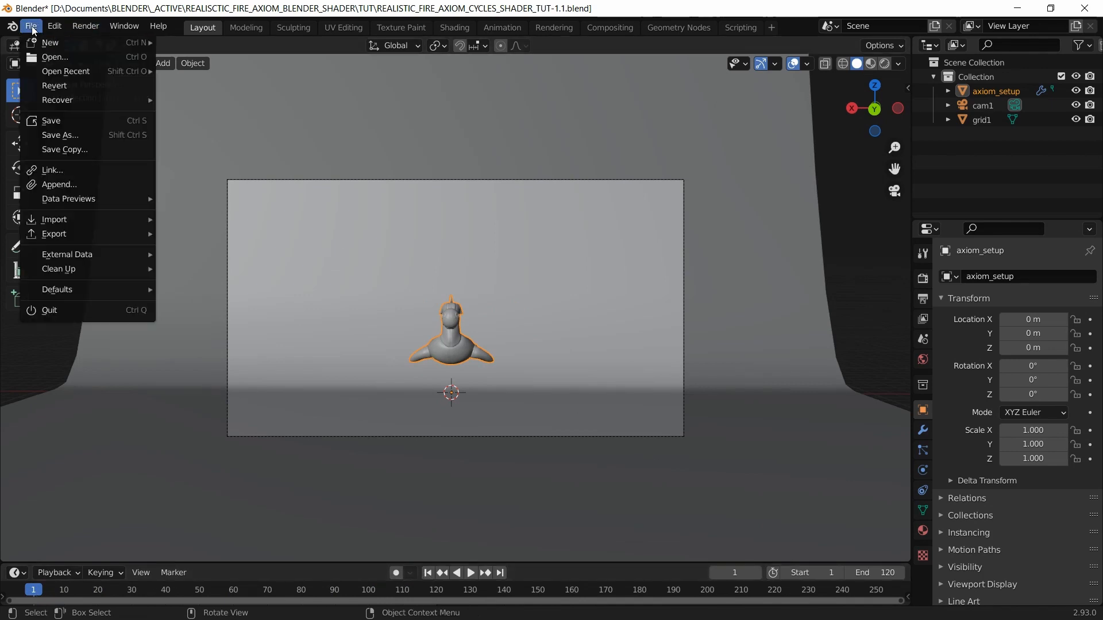
{"action": "left_click", "coordinate": [1009, 164]}
{"action": "key", "text": "ctrl+s"}
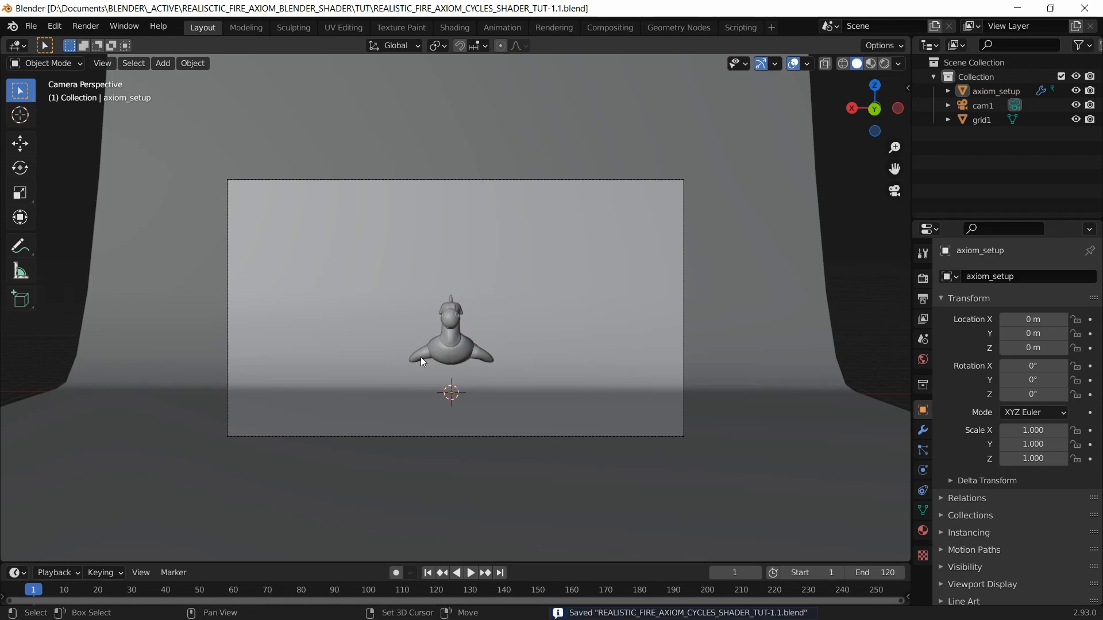
{"action": "key", "text": "shift+a"}
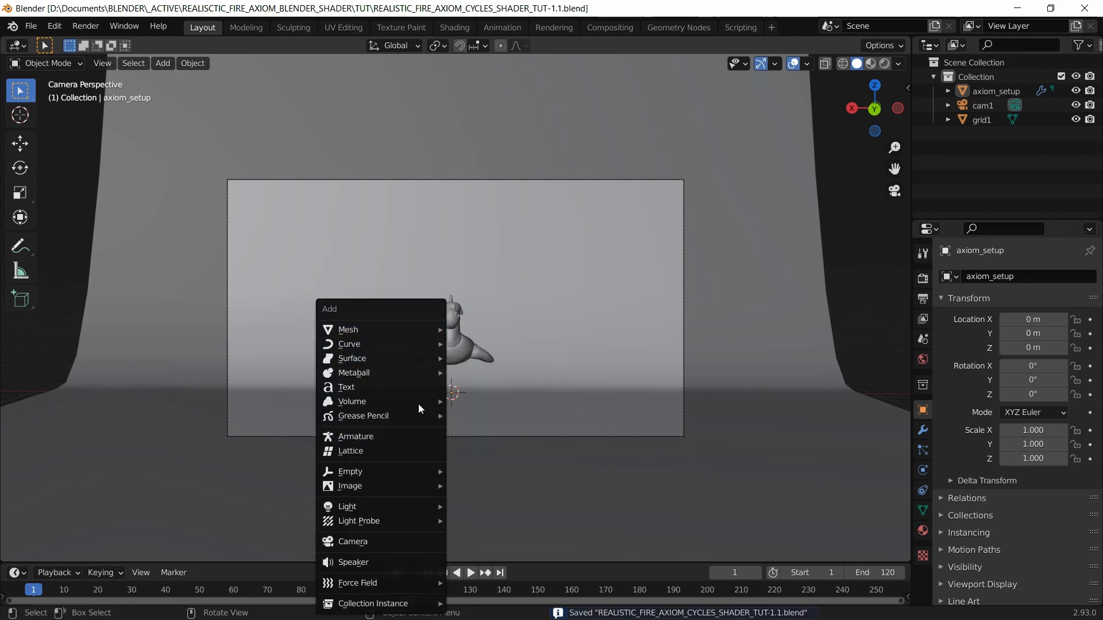
Step: Start a Volume > Import OpenVDB and browse to the fire shader project's sim folder
{"action": "mouse_move", "coordinate": [418, 402]}
{"action": "left_click", "coordinate": [495, 402]}
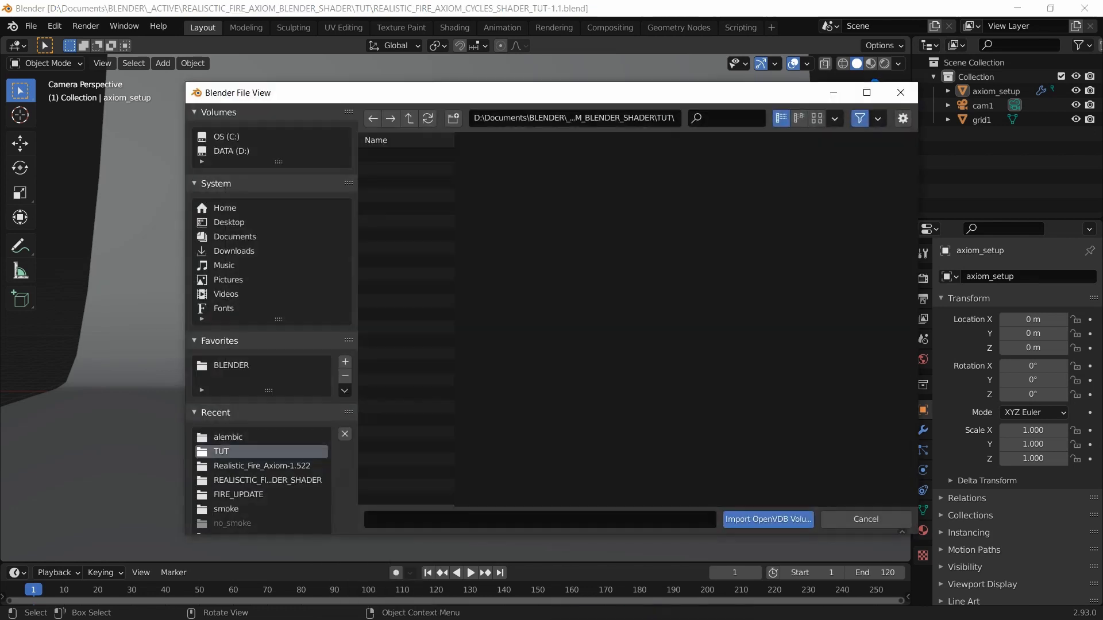
{"action": "left_click", "coordinate": [231, 365]}
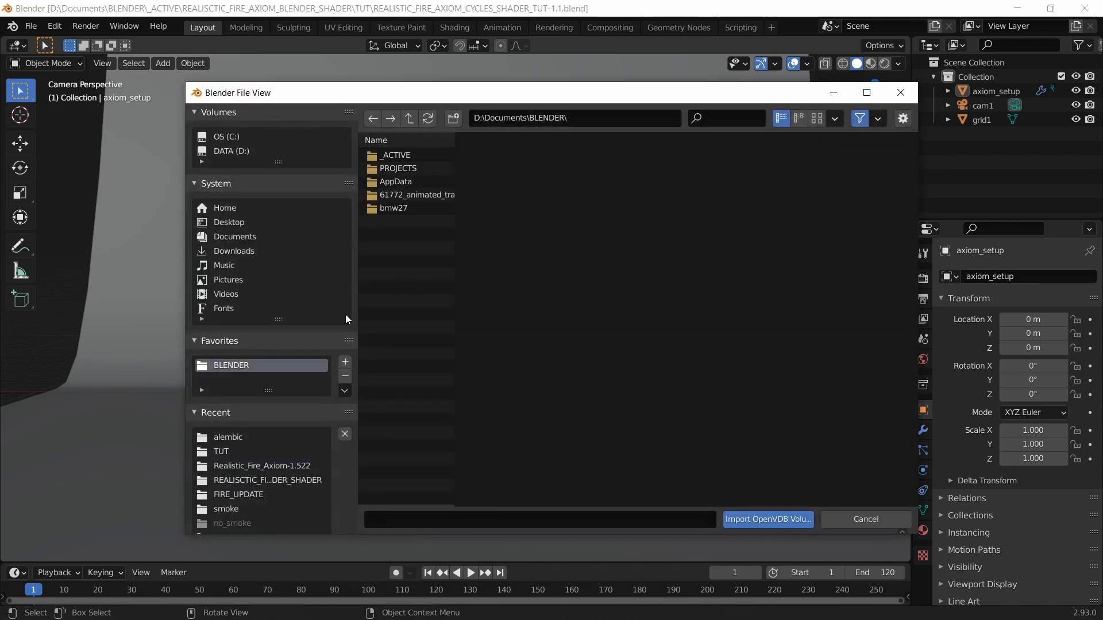
{"action": "double_click", "coordinate": [407, 154]}
{"action": "double_click", "coordinate": [426, 153]}
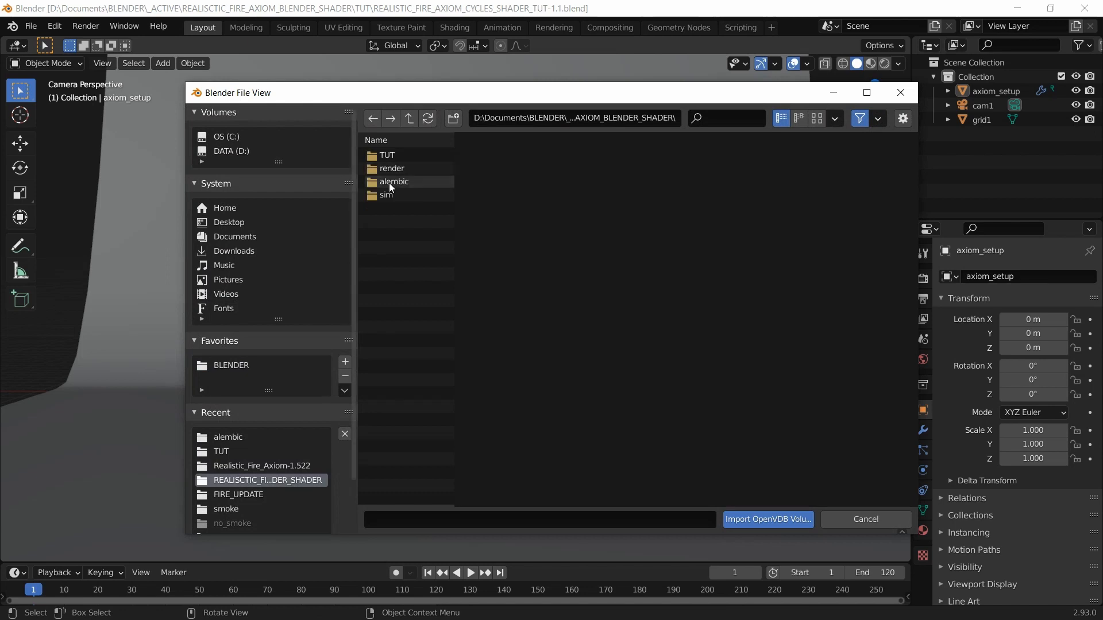
{"action": "left_click", "coordinate": [398, 196]}
{"action": "double_click", "coordinate": [398, 195]}
Step: Import every fire_cache VDB frame from Realistic_Fire_Axiom-1.522 and select the new fire_cache.1 volume
{"action": "double_click", "coordinate": [422, 156]}
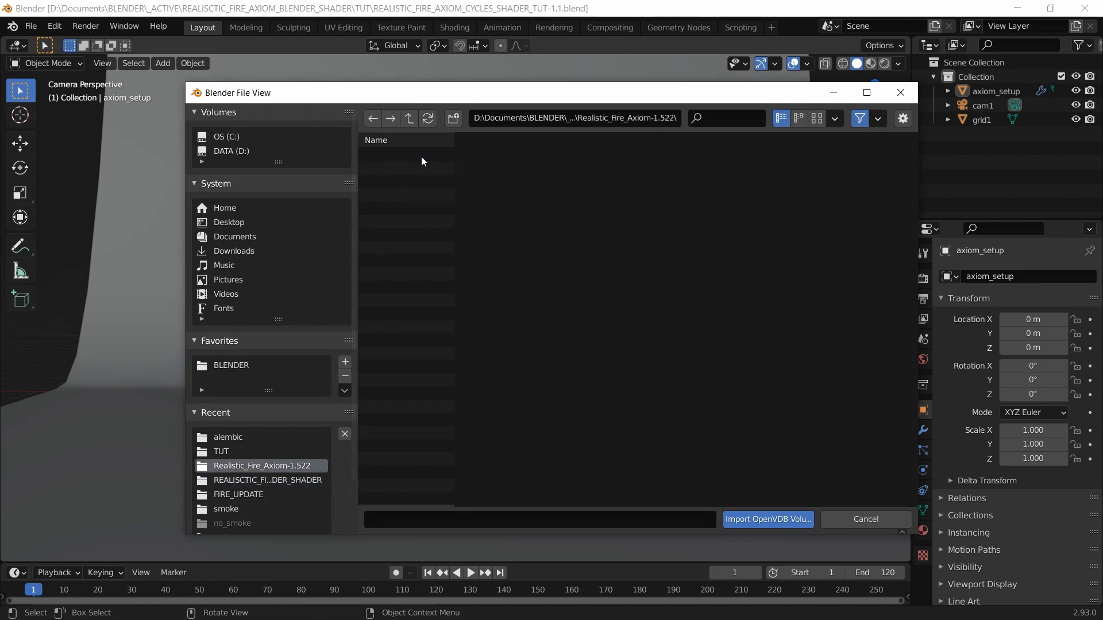
{"action": "left_click", "coordinate": [442, 157]}
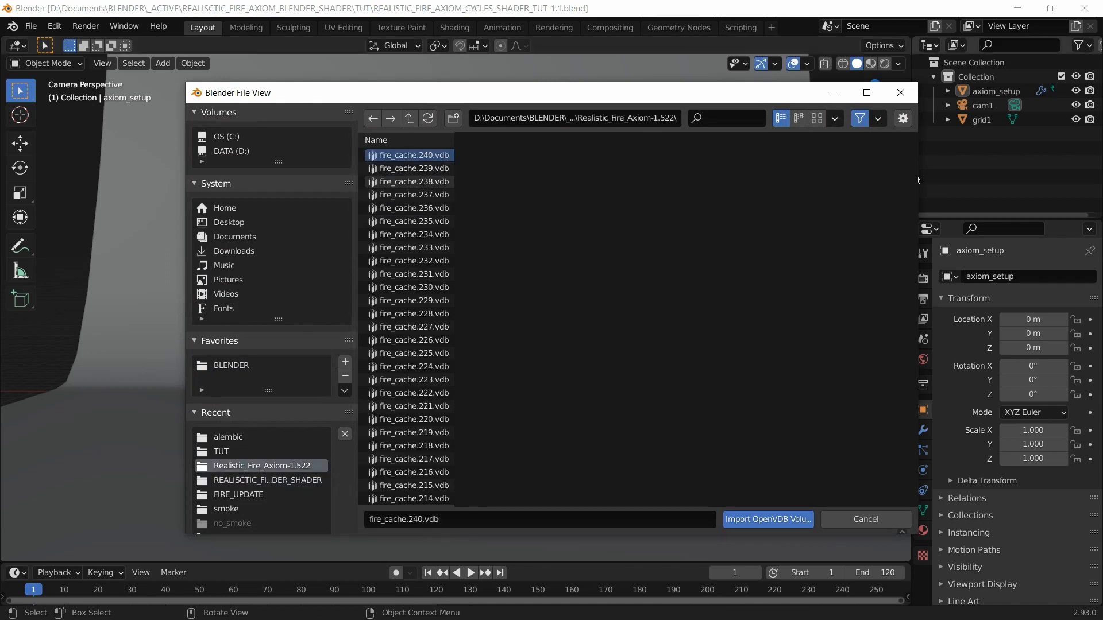
{"action": "left_click_drag", "start_coordinate": [914, 179], "coordinate": [907, 510]}
{"action": "left_click", "coordinate": [414, 499], "text": "shift"}
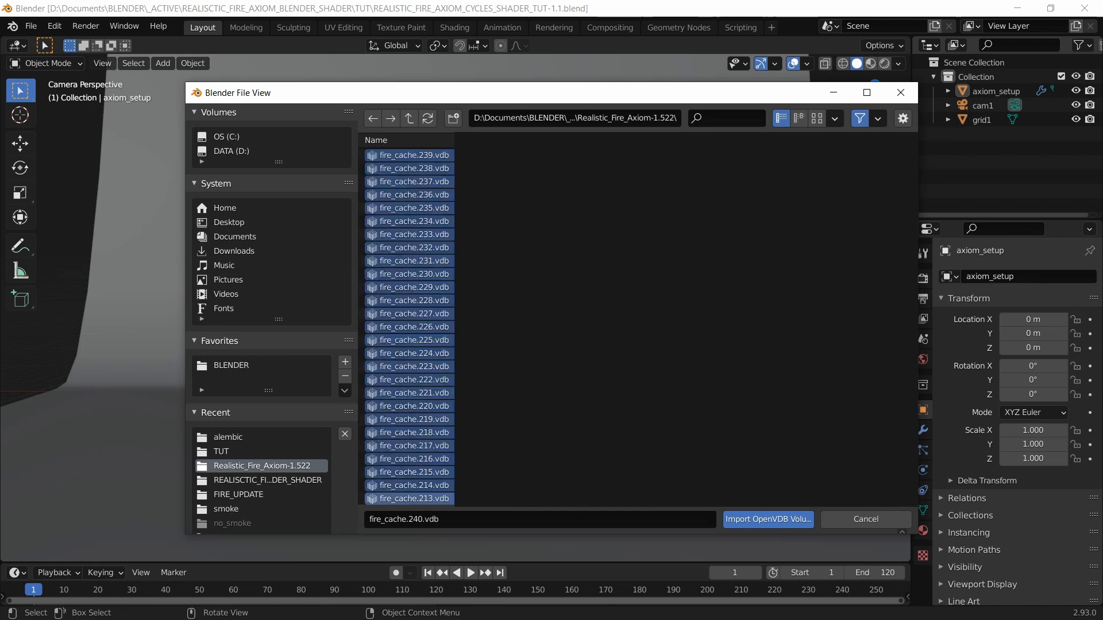
{"action": "left_click", "coordinate": [791, 519]}
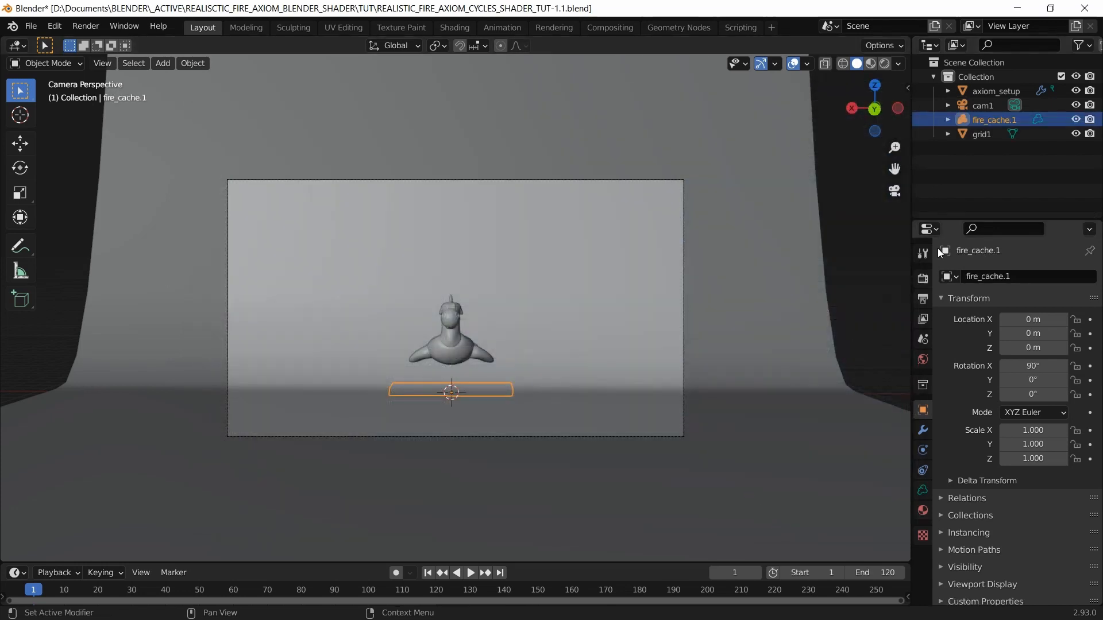
{"action": "left_click", "coordinate": [990, 129]}
{"action": "left_click", "coordinate": [991, 119]}
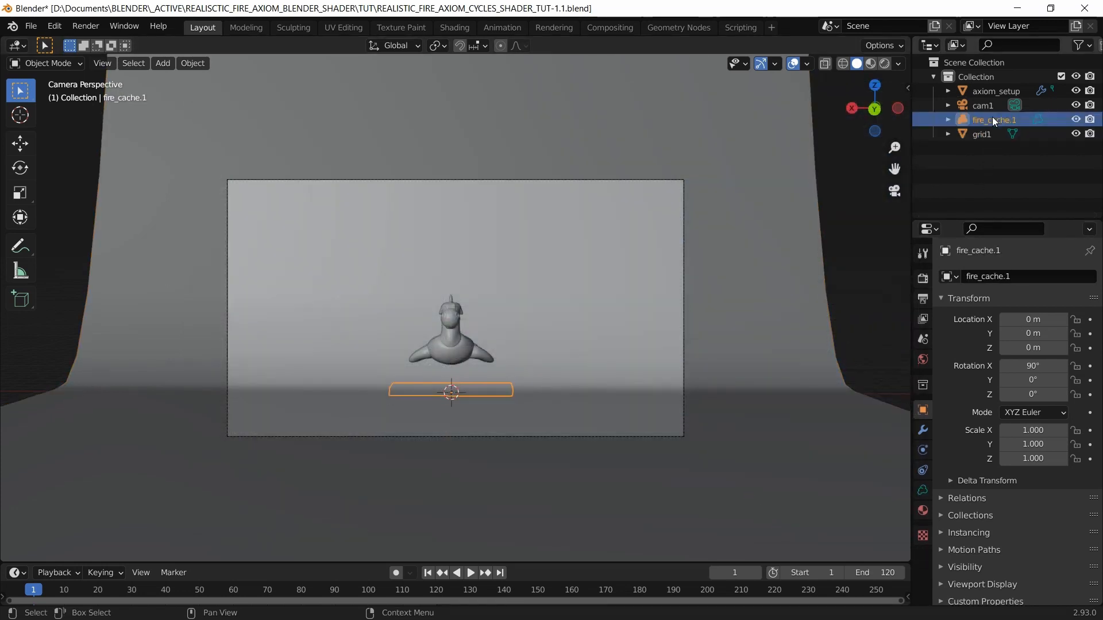
Step: Rename the axiom_setup object to rubber_toy in the Outliner and save the file
{"action": "left_click", "coordinate": [995, 90]}
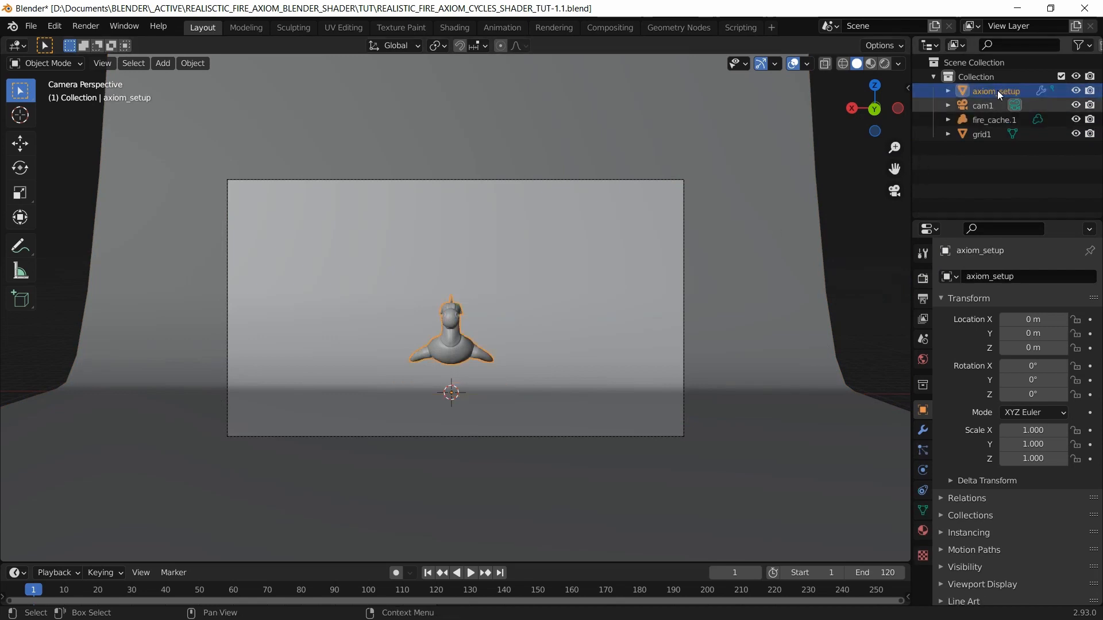
{"action": "double_click", "coordinate": [997, 90]}
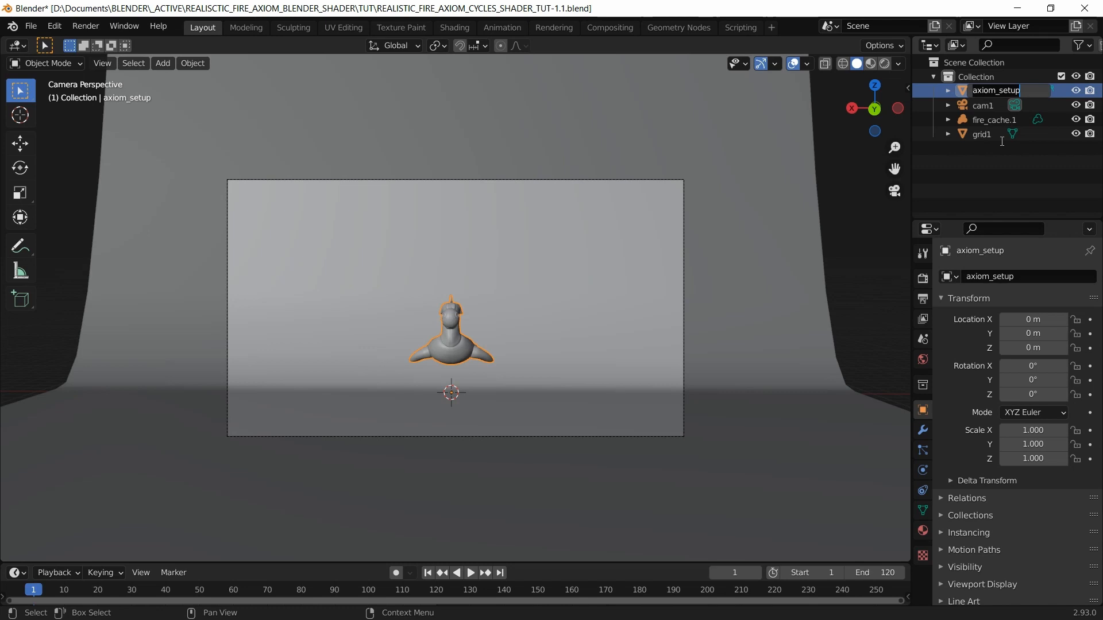
{"action": "type", "text": "rubber_toy"}
{"action": "key", "text": "Return"}
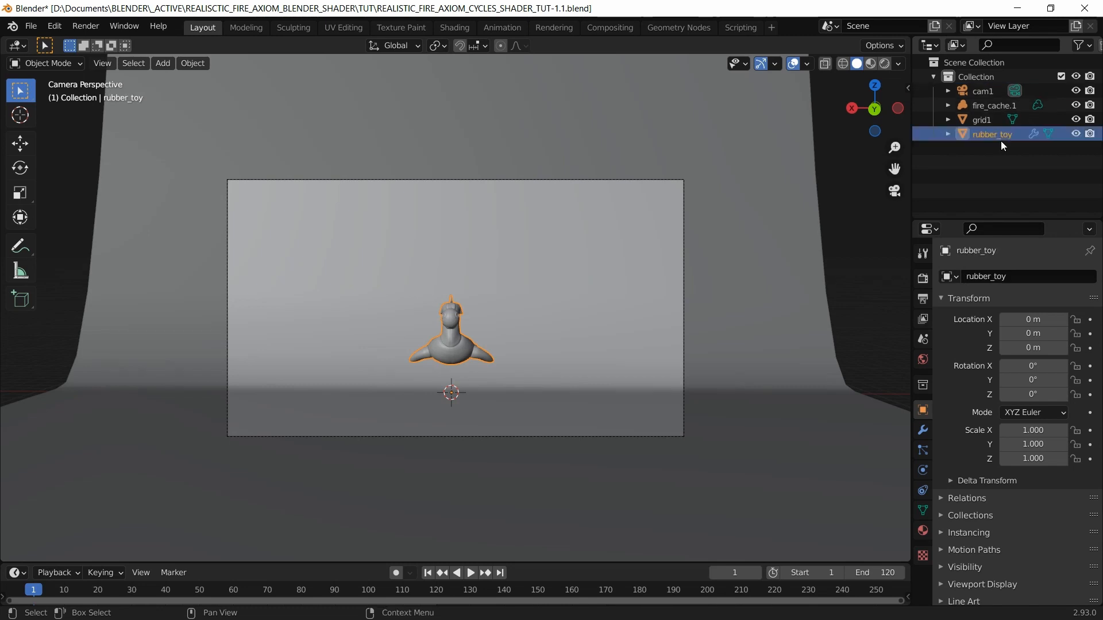
{"action": "key", "text": "ctrl+s"}
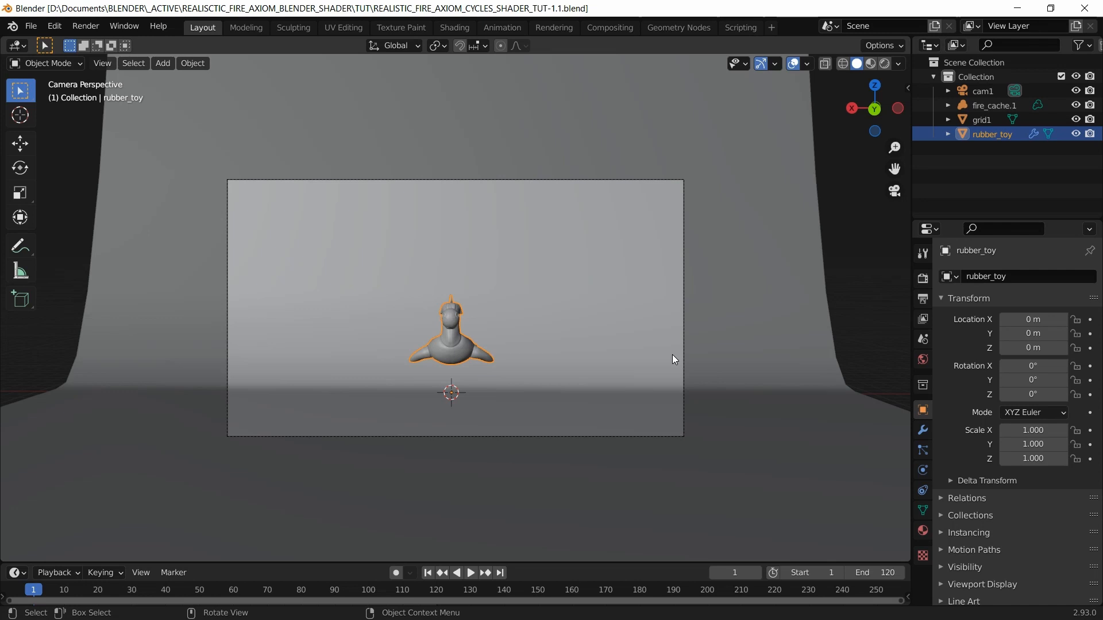
{"action": "left_click", "coordinate": [1017, 174]}
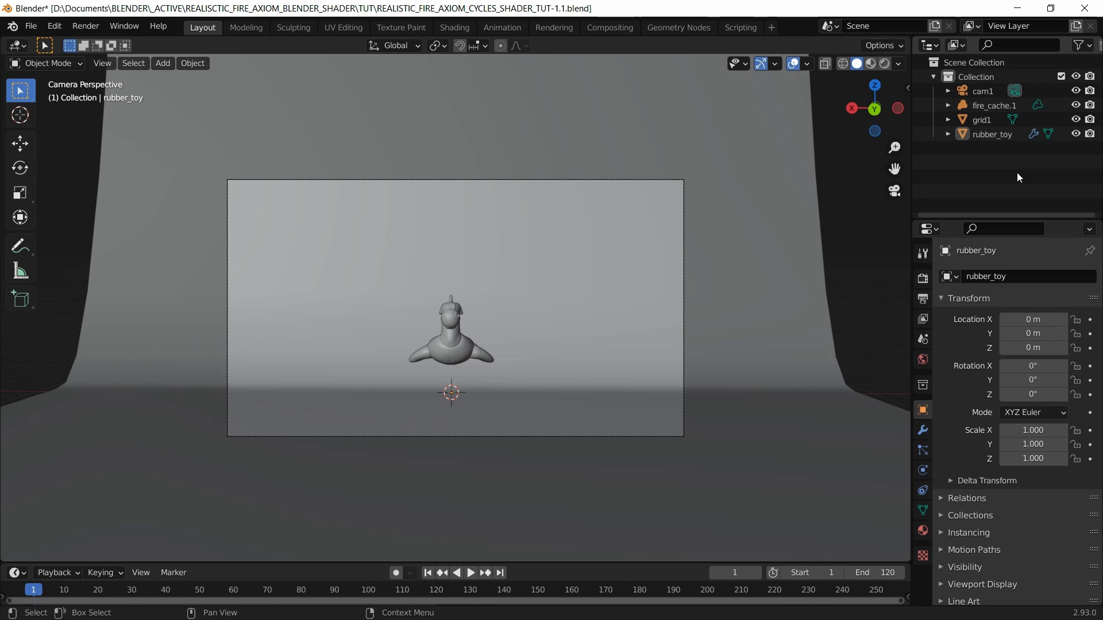
Step: With fire_cache.1 selected, set the scene's end frame to 240
{"action": "left_click", "coordinate": [993, 107]}
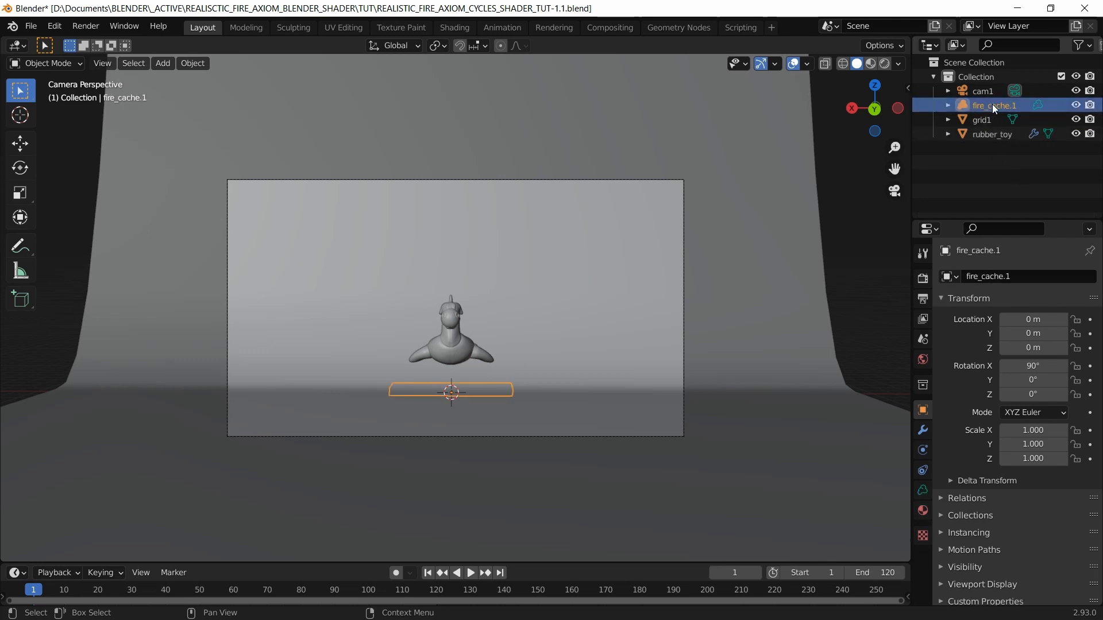
{"action": "left_click", "coordinate": [923, 490]}
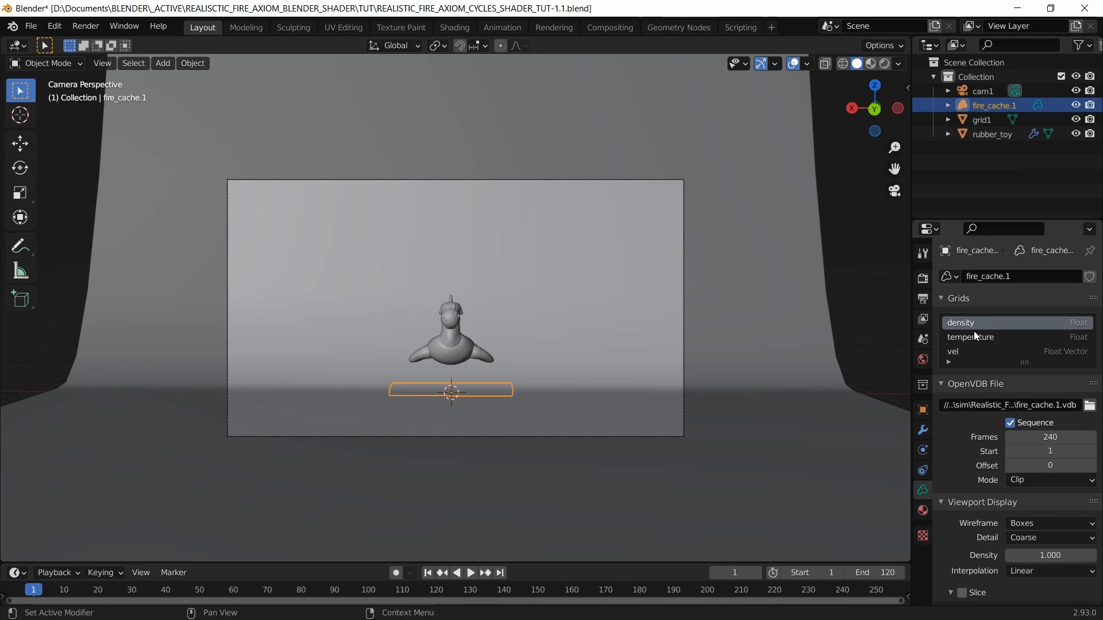
{"action": "scroll", "coordinate": [1007, 343], "scroll_direction": "down", "scroll_amount": 1}
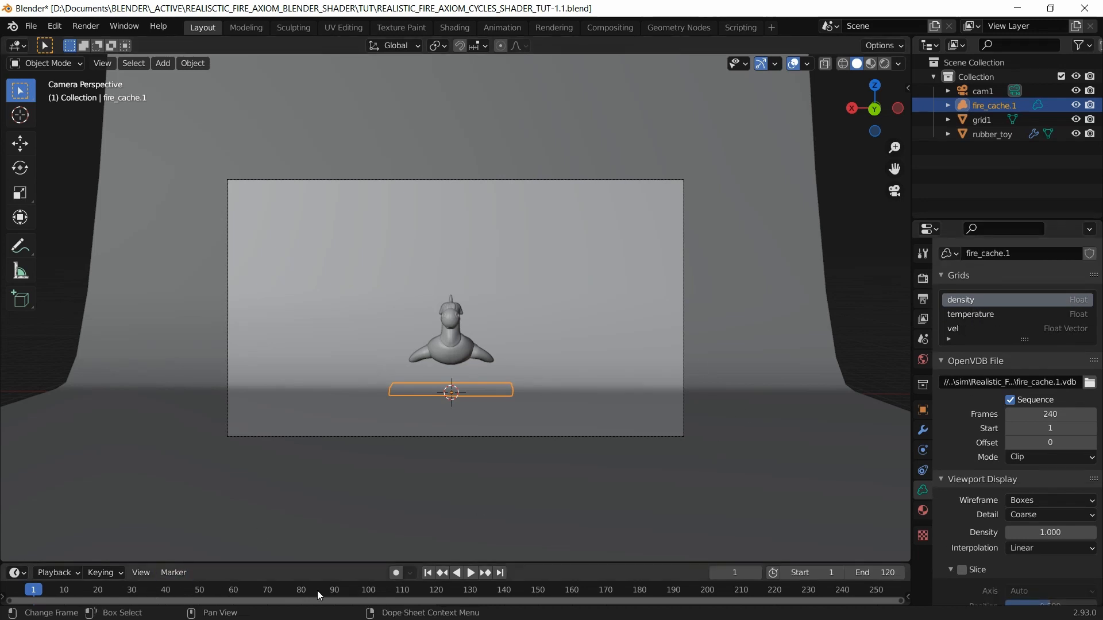
{"action": "left_click", "coordinate": [873, 572]}
{"action": "type", "text": "240"}
{"action": "key", "text": "Return"}
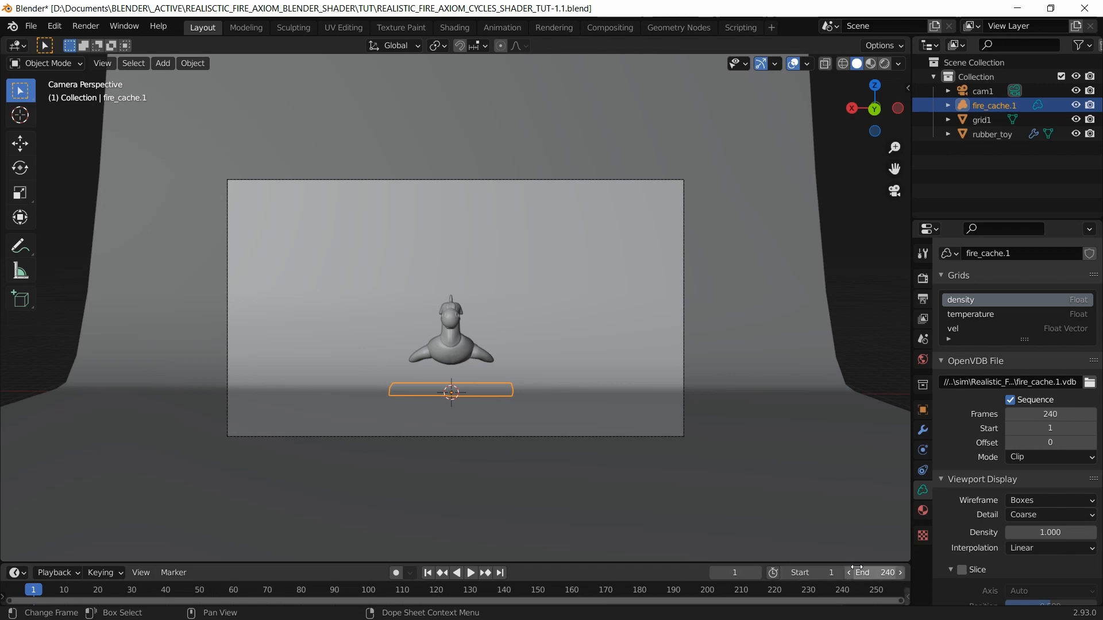
Step: Fit the timeline to the full 240-frame range, jump to frame 44, and save
{"action": "left_click", "coordinate": [147, 577]}
{"action": "left_click", "coordinate": [194, 450]}
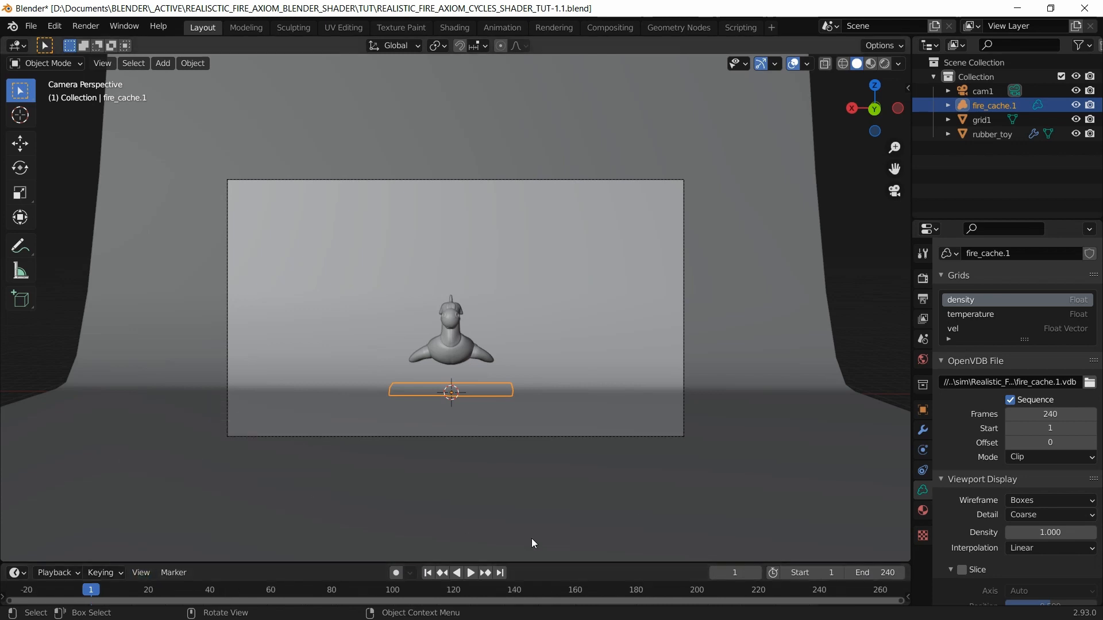
{"action": "left_click", "coordinate": [735, 573]}
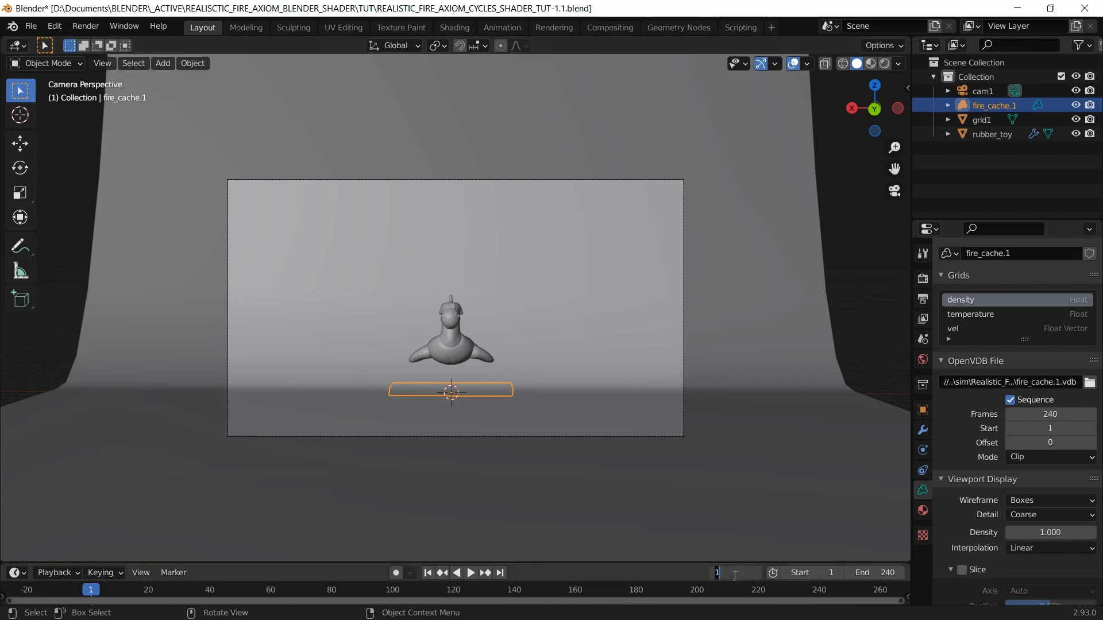
{"action": "type", "text": "44"}
{"action": "key", "text": "Return"}
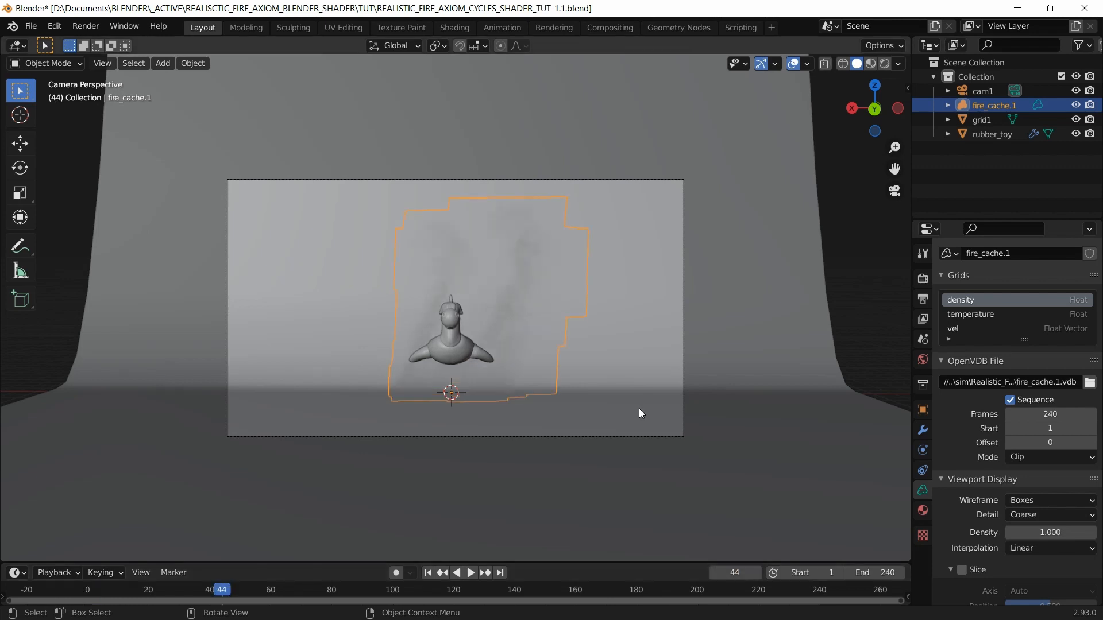
{"action": "left_click", "coordinate": [969, 177]}
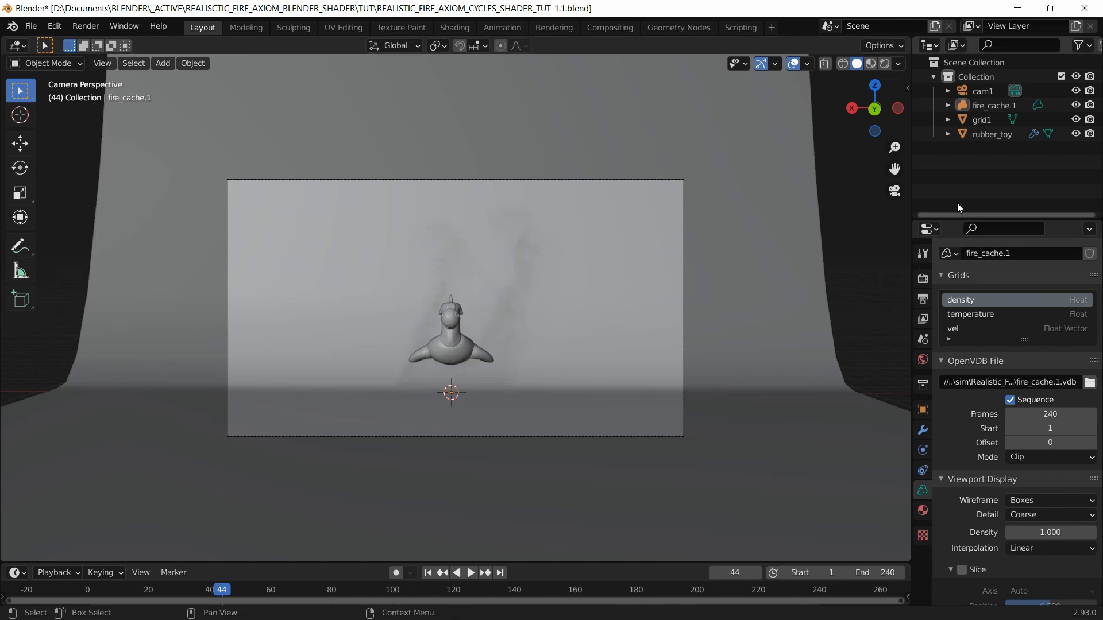
{"action": "key", "text": "ctrl+s"}
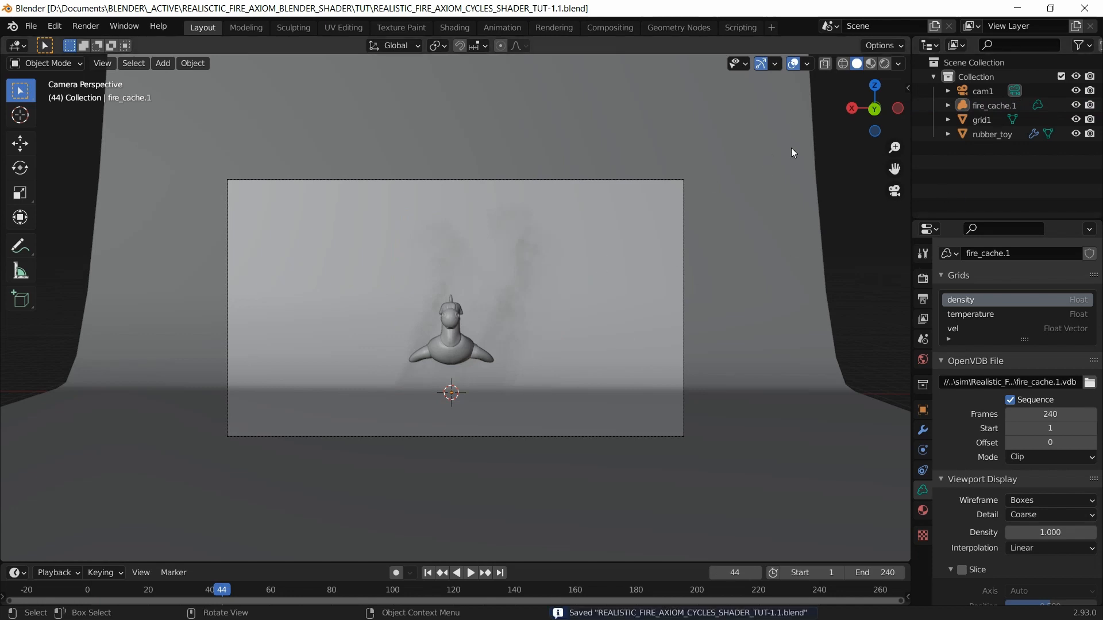
Step: Select fire_cache.1 and change the render engine from Eevee to Cycles
{"action": "left_click", "coordinate": [886, 65]}
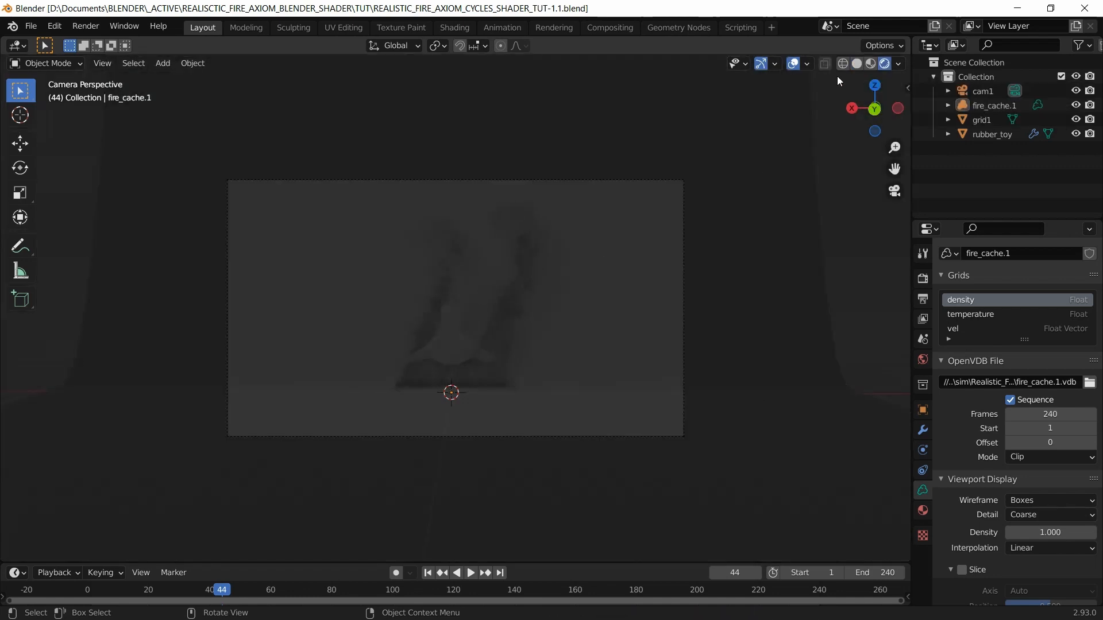
{"action": "left_click", "coordinate": [856, 65]}
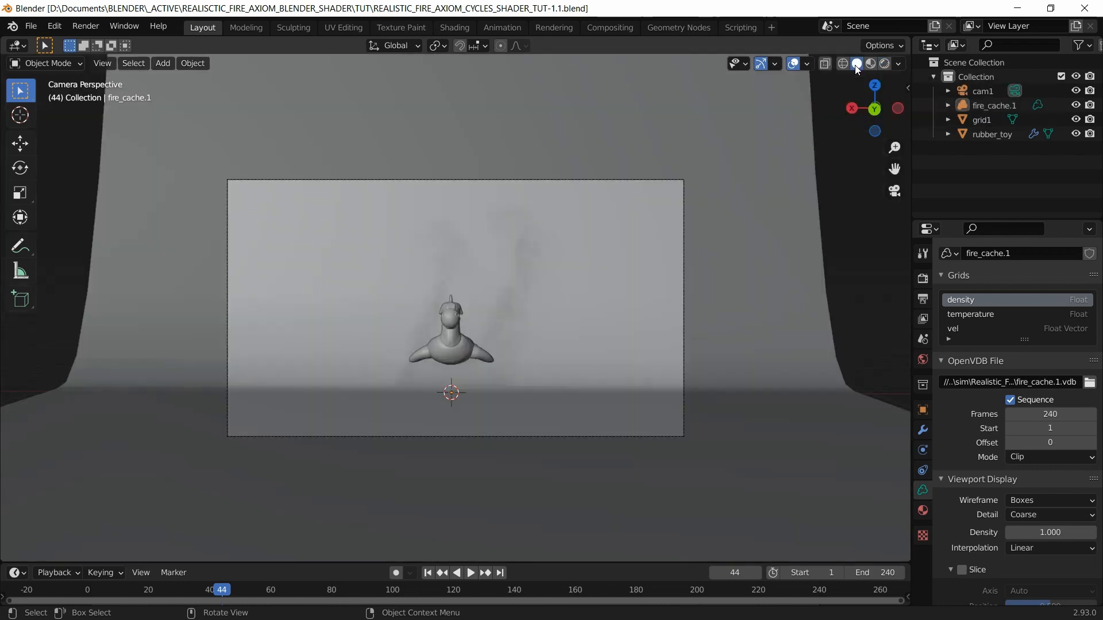
{"action": "left_click", "coordinate": [995, 104]}
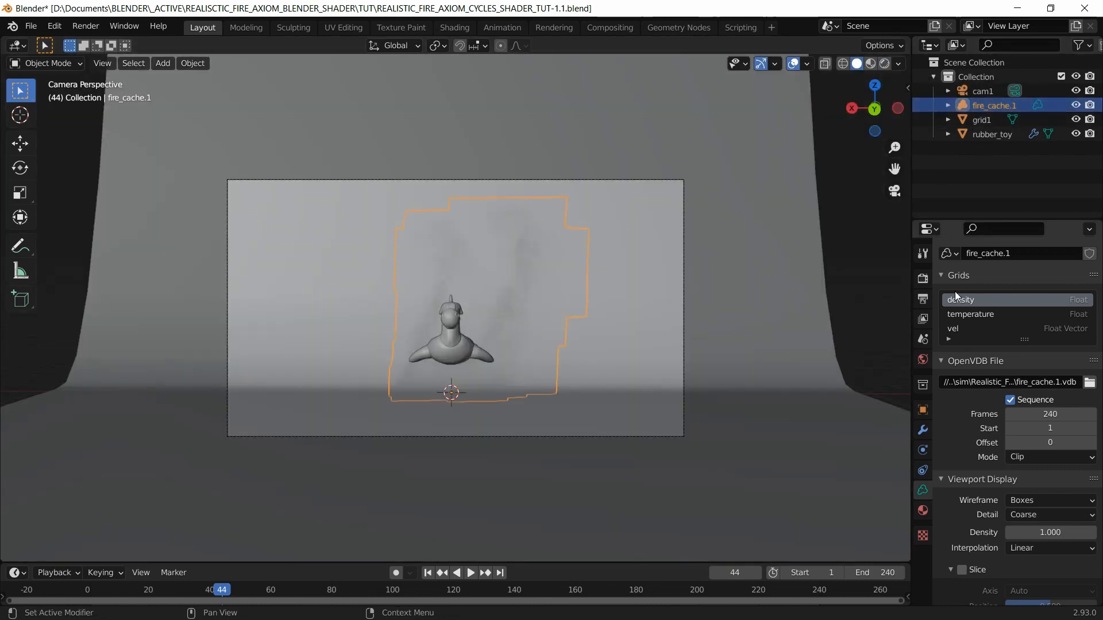
{"action": "left_click", "coordinate": [922, 278]}
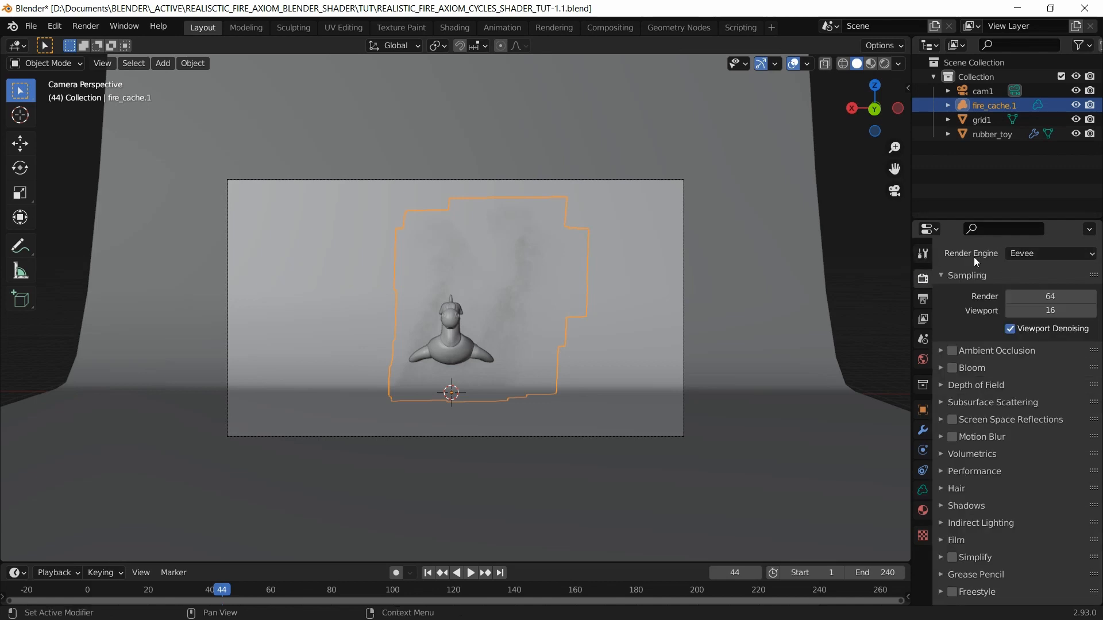
{"action": "left_click", "coordinate": [1053, 256]}
{"action": "left_click", "coordinate": [1035, 301]}
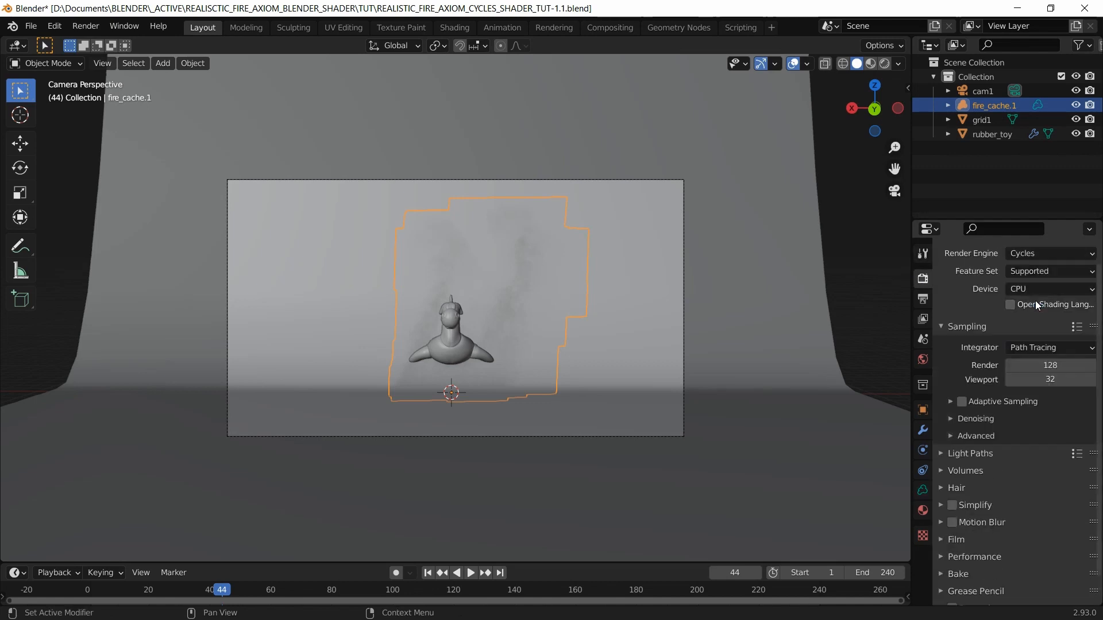
Step: Preview the Cycles render, return to solid shading and camera view, then enter the Shading workspace
{"action": "left_click", "coordinate": [885, 64]}
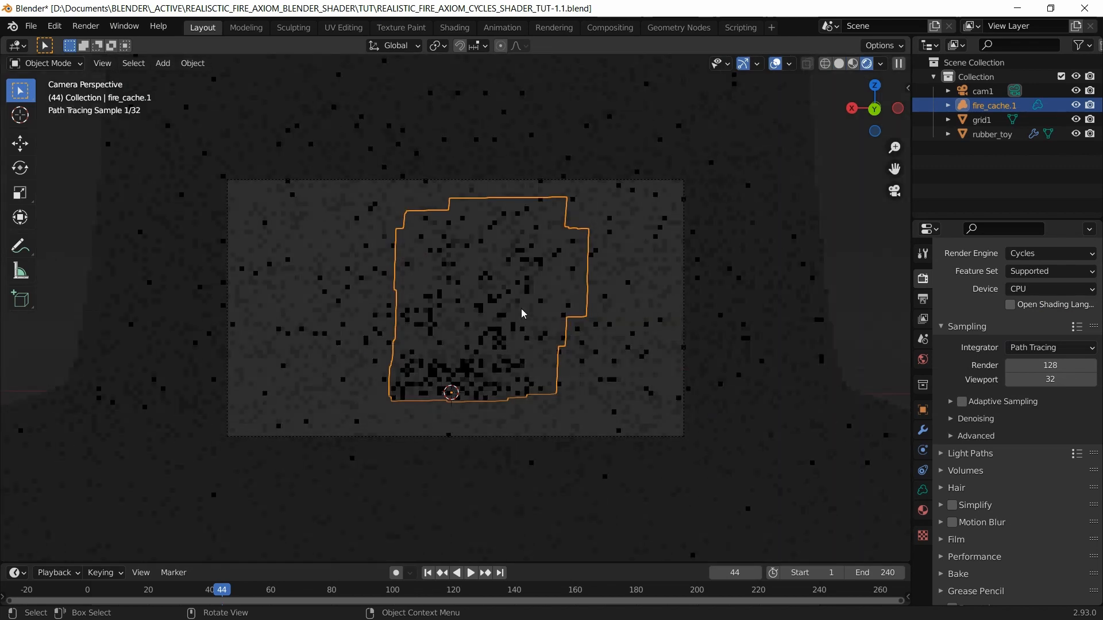
{"action": "key", "text": "KP_1"}
{"action": "left_click", "coordinate": [838, 67]}
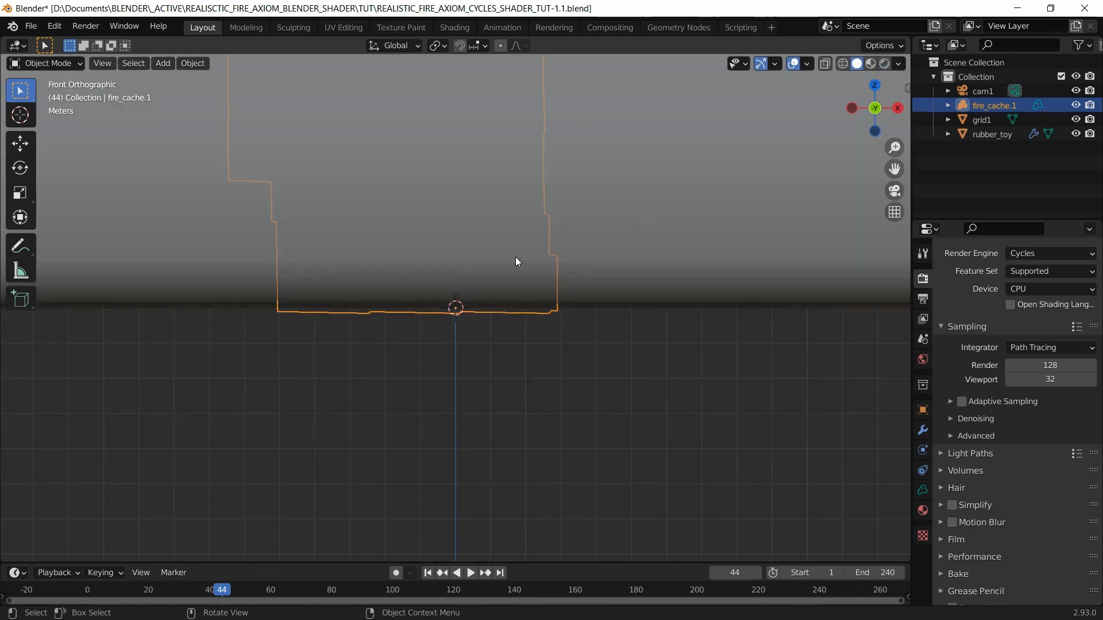
{"action": "key", "text": "KP_0"}
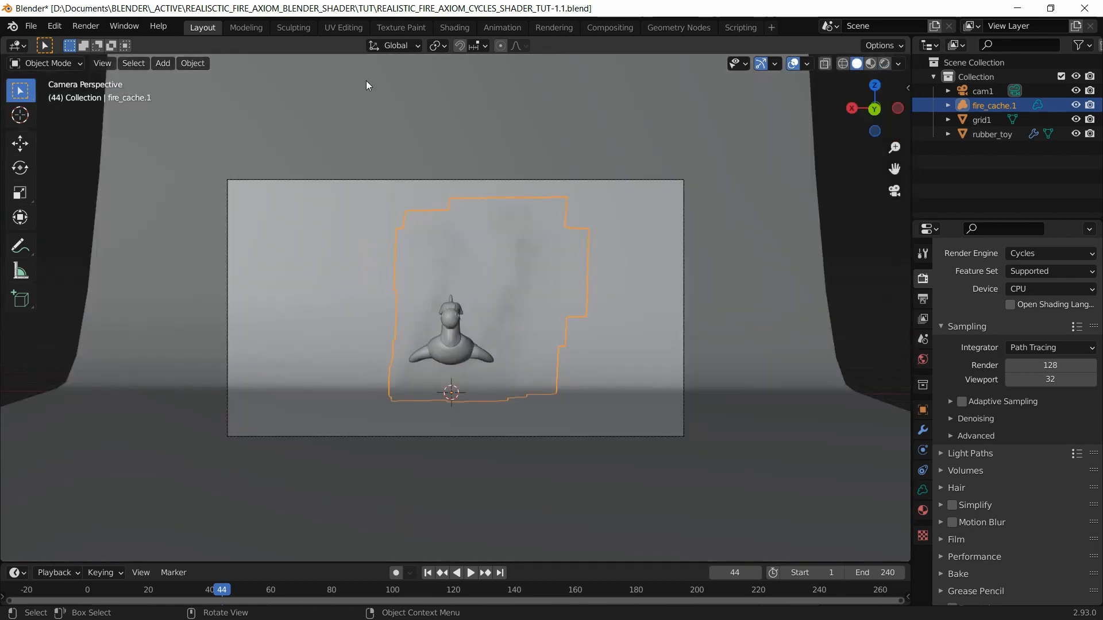
{"action": "left_click", "coordinate": [454, 27]}
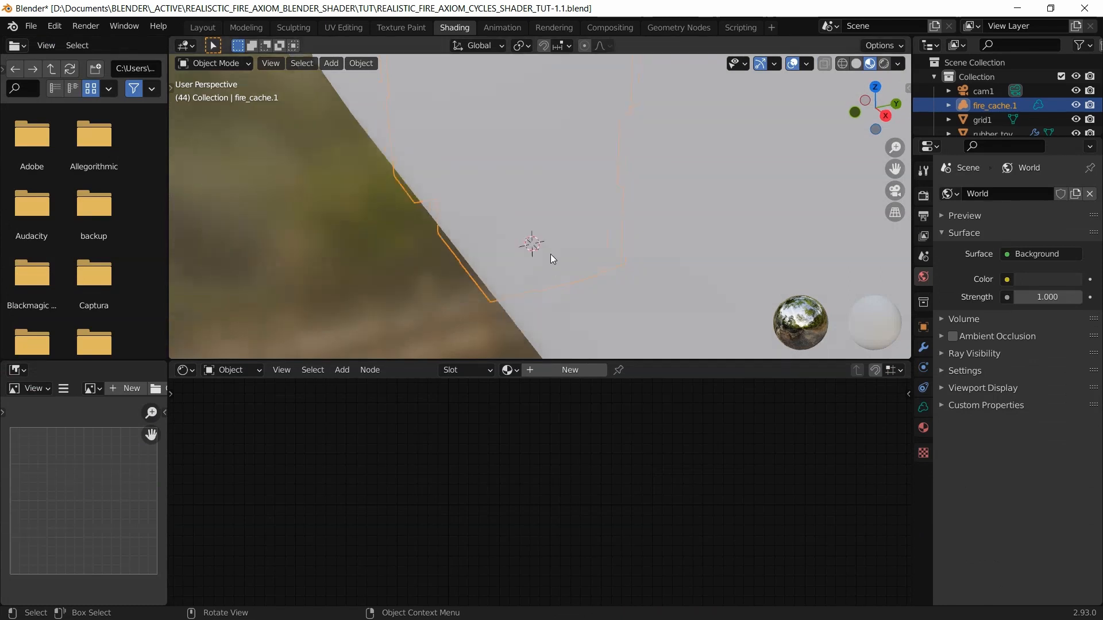
Step: Save the file and create a new material, Material.001, for the fire volume
{"action": "key", "text": "KP_0"}
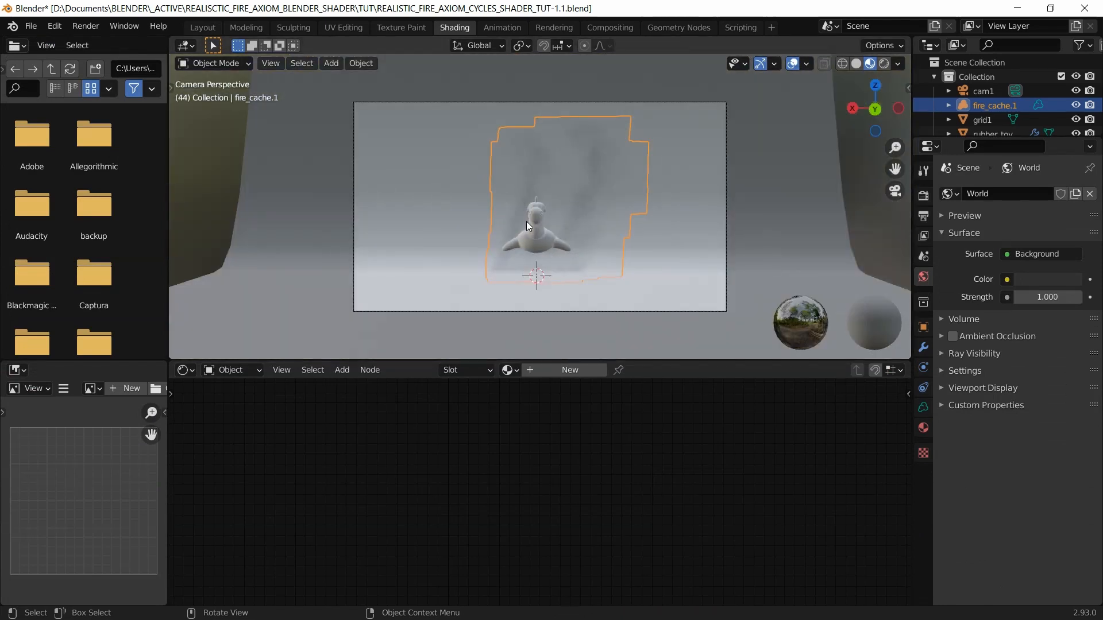
{"action": "scroll", "coordinate": [559, 201], "scroll_direction": "up", "scroll_amount": 2}
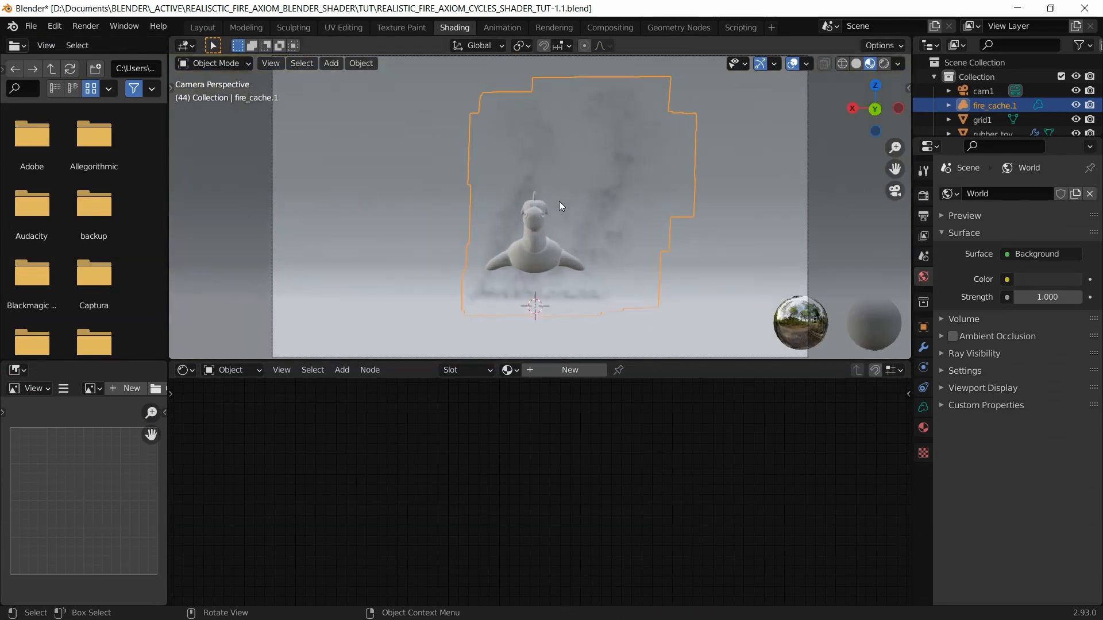
{"action": "left_click", "coordinate": [858, 64]}
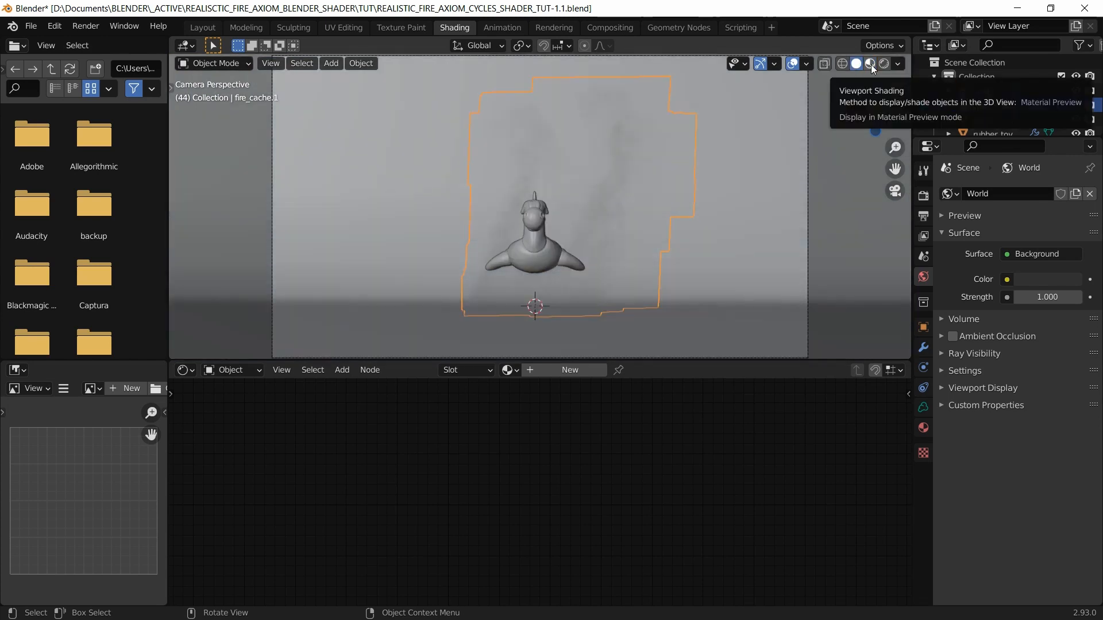
{"action": "key", "text": "ctrl+s"}
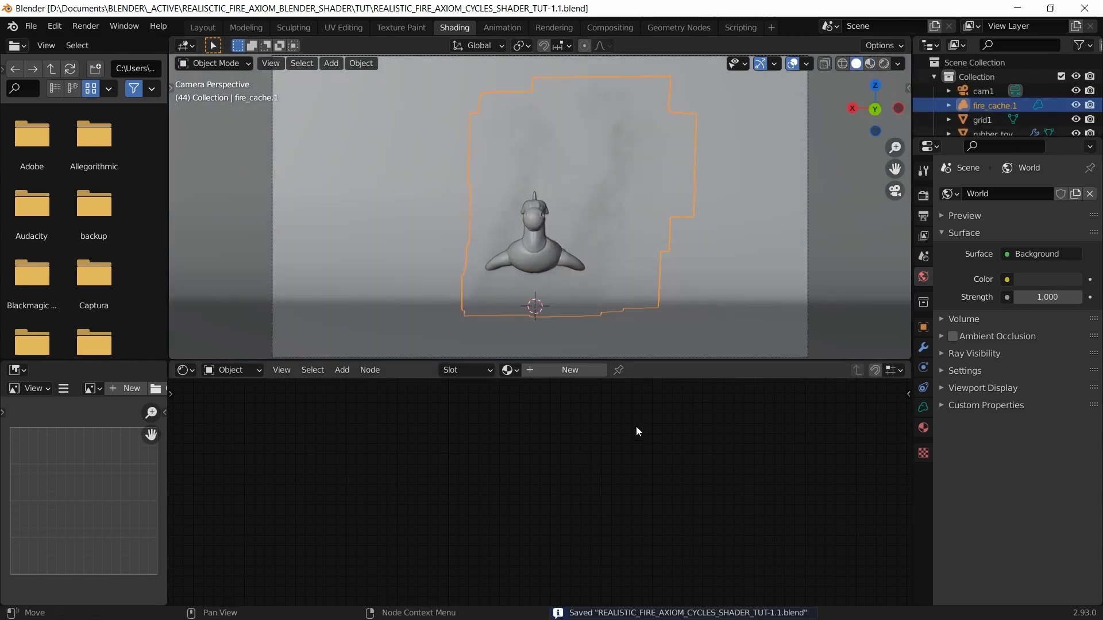
{"action": "left_click", "coordinate": [570, 372]}
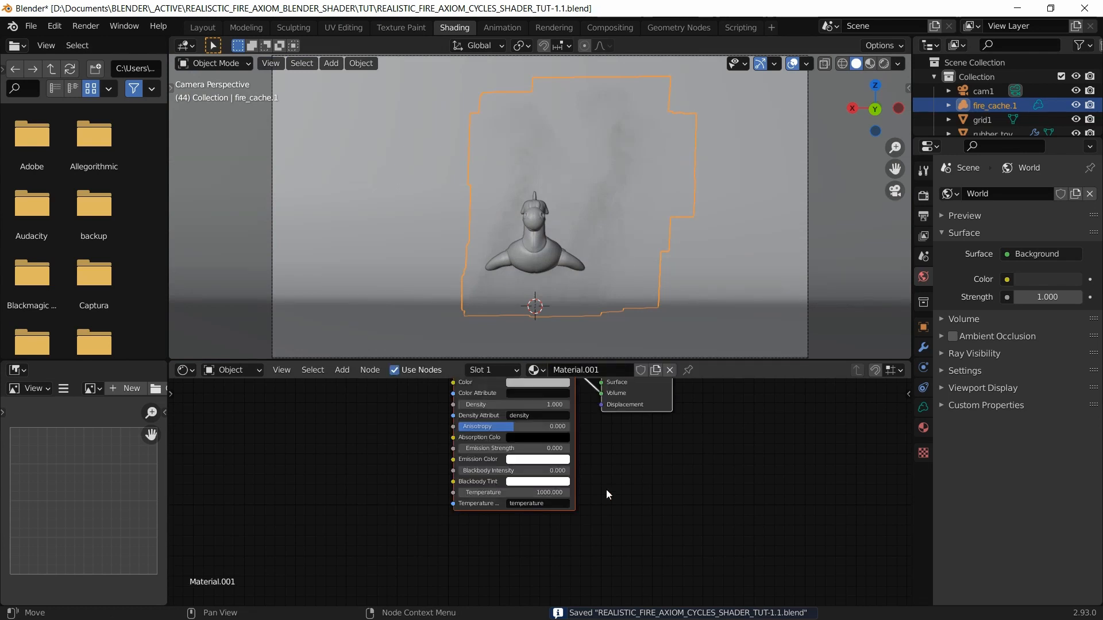
Step: Enlarge the node editor and set the Principled Volume's Blackbody Intensity to 1000 in rendered preview
{"action": "scroll", "coordinate": [491, 415], "scroll_direction": "up", "scroll_amount": 2}
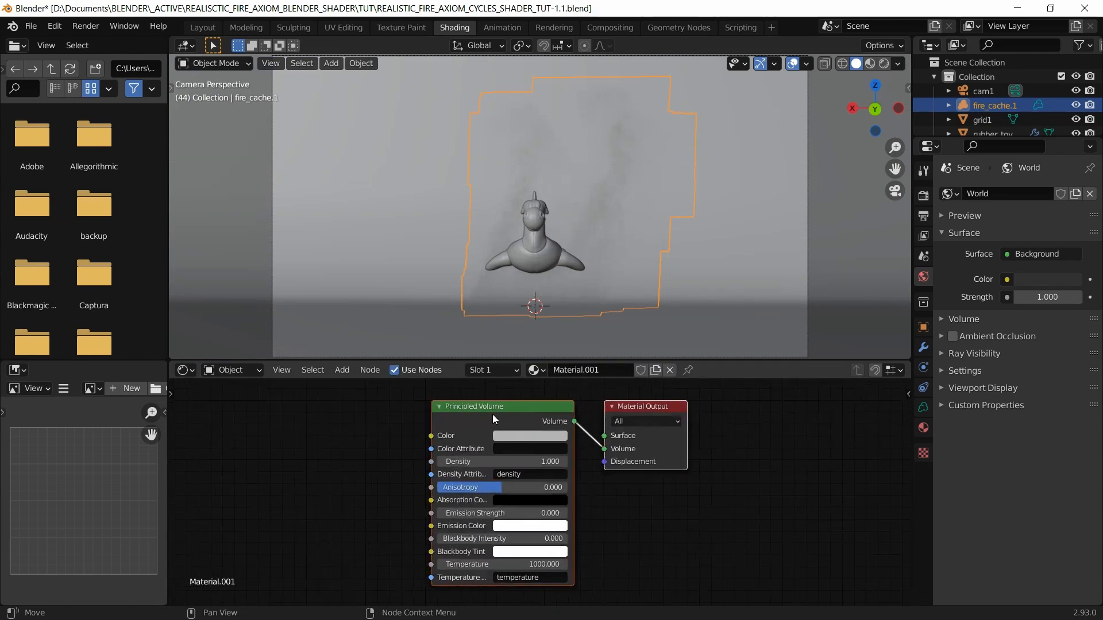
{"action": "left_click_drag", "start_coordinate": [506, 361], "coordinate": [507, 308]}
{"action": "left_click", "coordinate": [669, 365]}
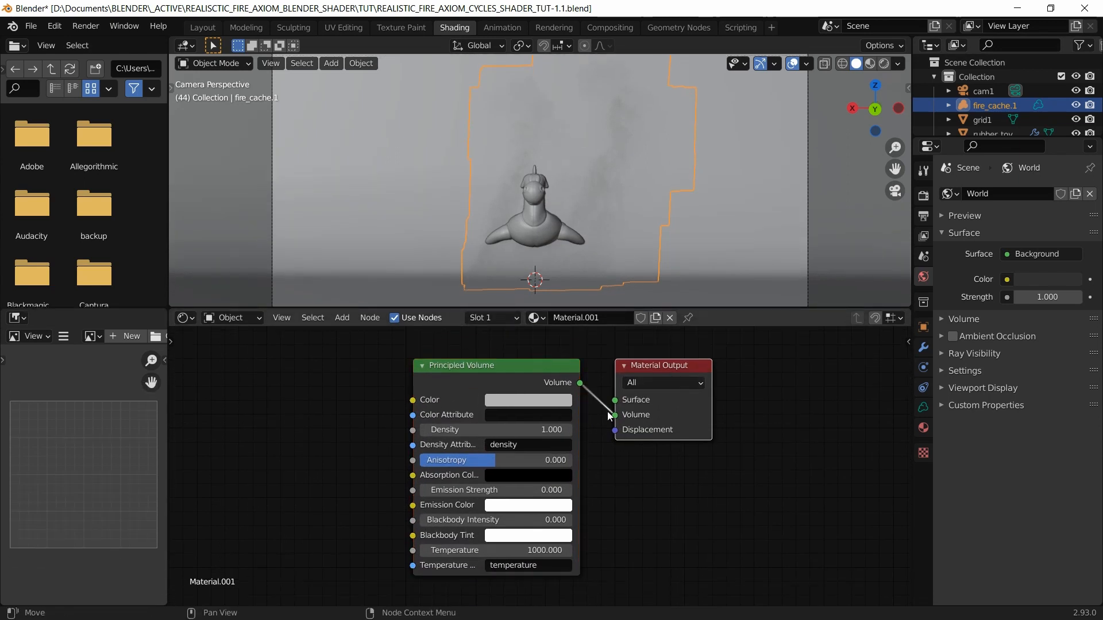
{"action": "left_click", "coordinate": [488, 366]}
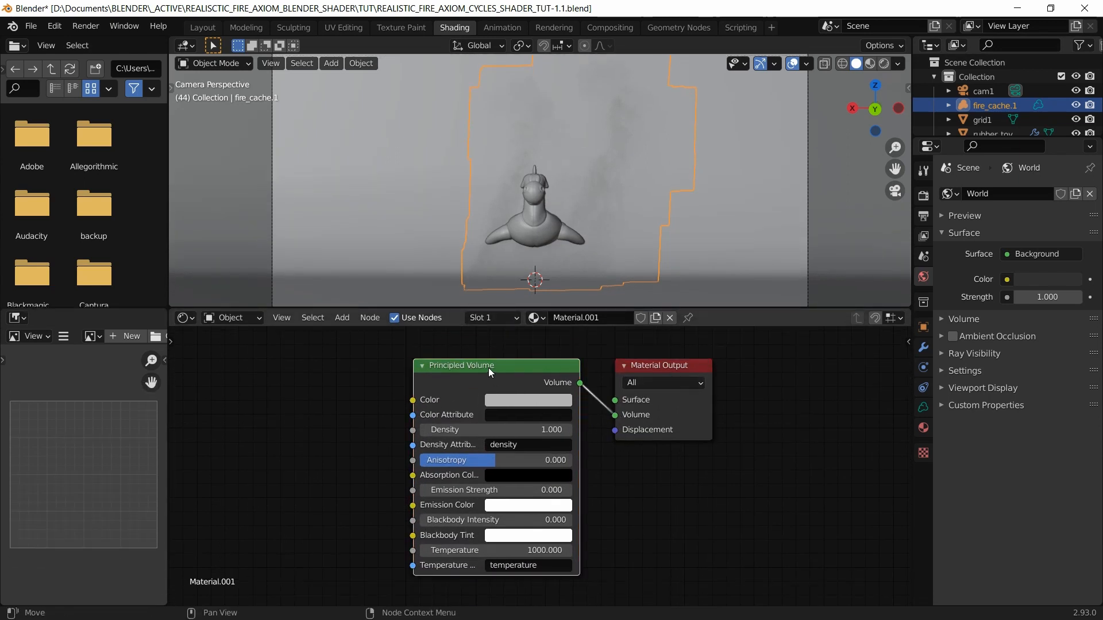
{"action": "left_click", "coordinate": [882, 64]}
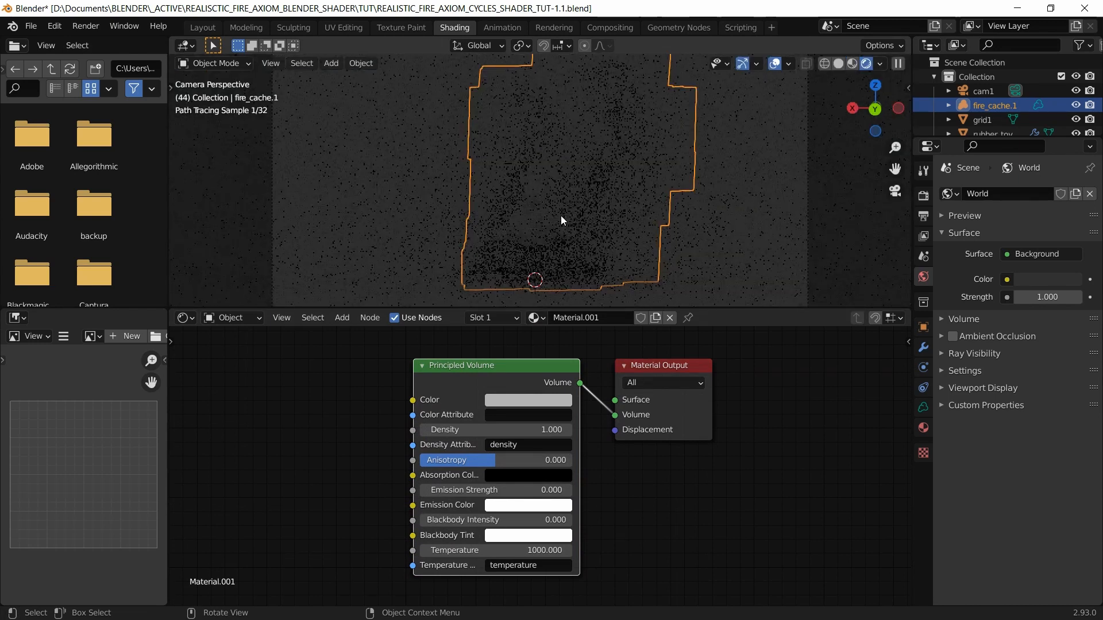
{"action": "left_click", "coordinate": [494, 520]}
{"action": "type", "text": "1000"}
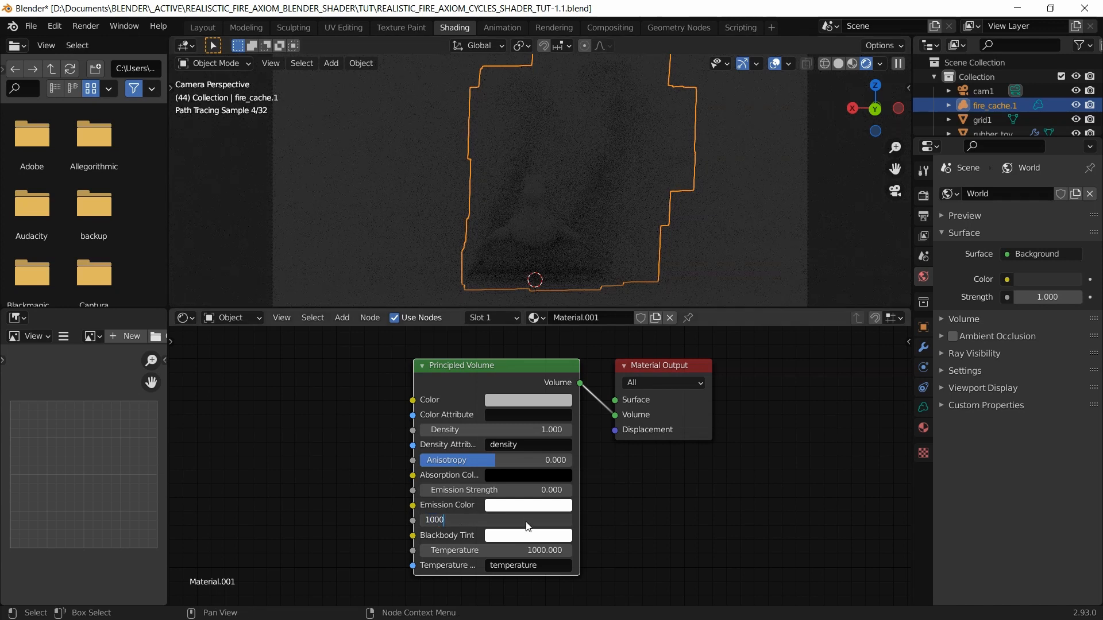
{"action": "key", "text": "Return"}
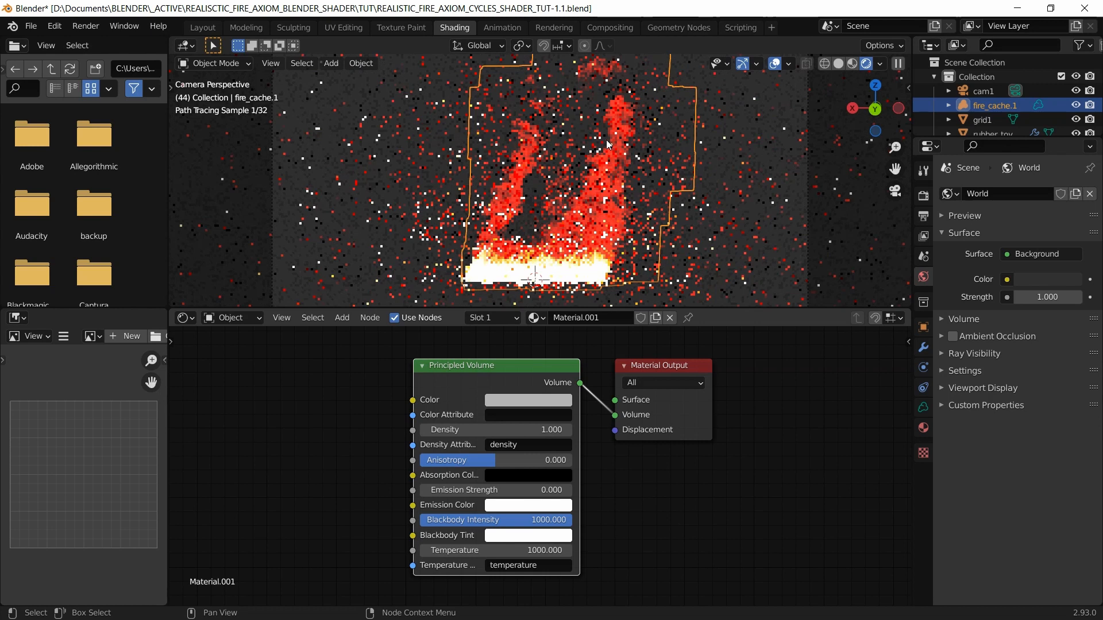
Step: Set the Cycles render device to GPU Compute, save, and return to solid shading
{"action": "left_click", "coordinate": [923, 195]}
{"action": "left_click", "coordinate": [1041, 230]}
{"action": "left_click", "coordinate": [1028, 233]}
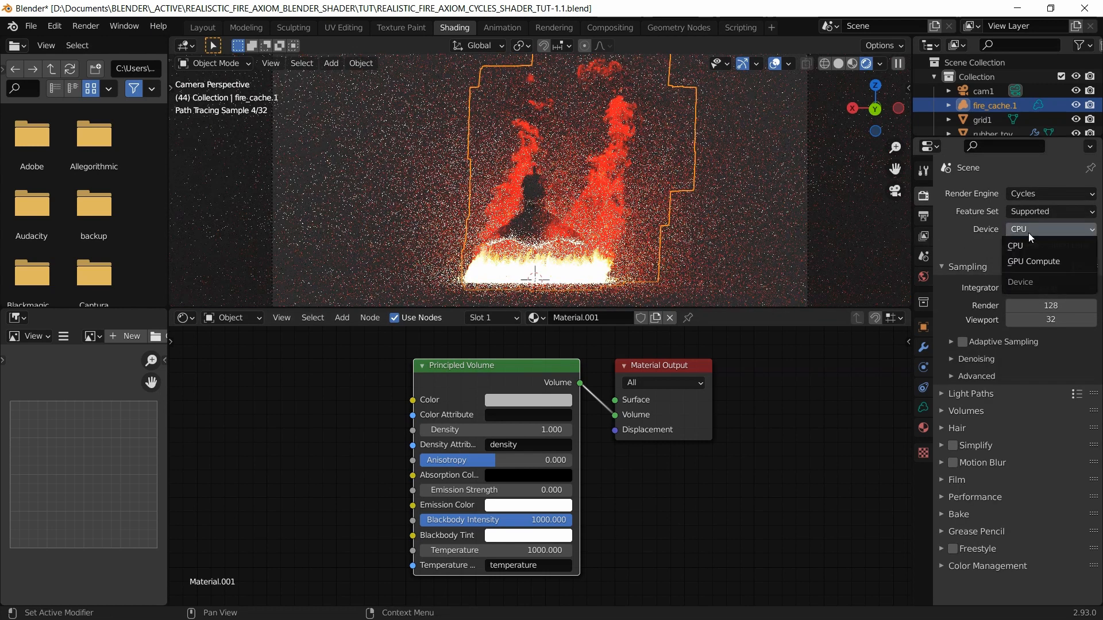
{"action": "left_click", "coordinate": [1032, 265]}
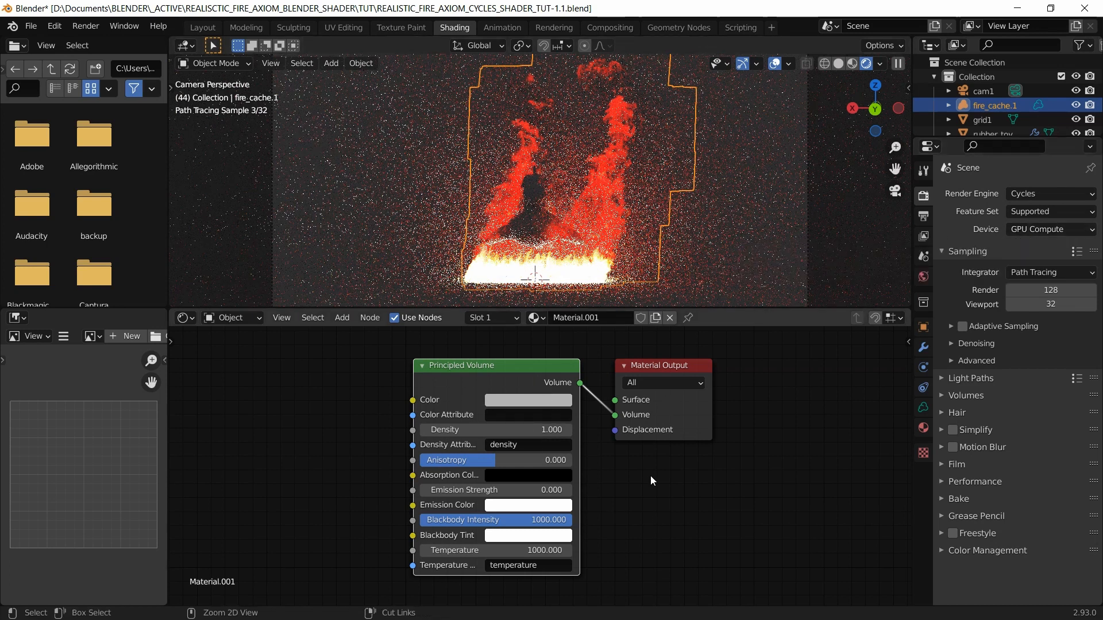
{"action": "key", "text": "ctrl+s"}
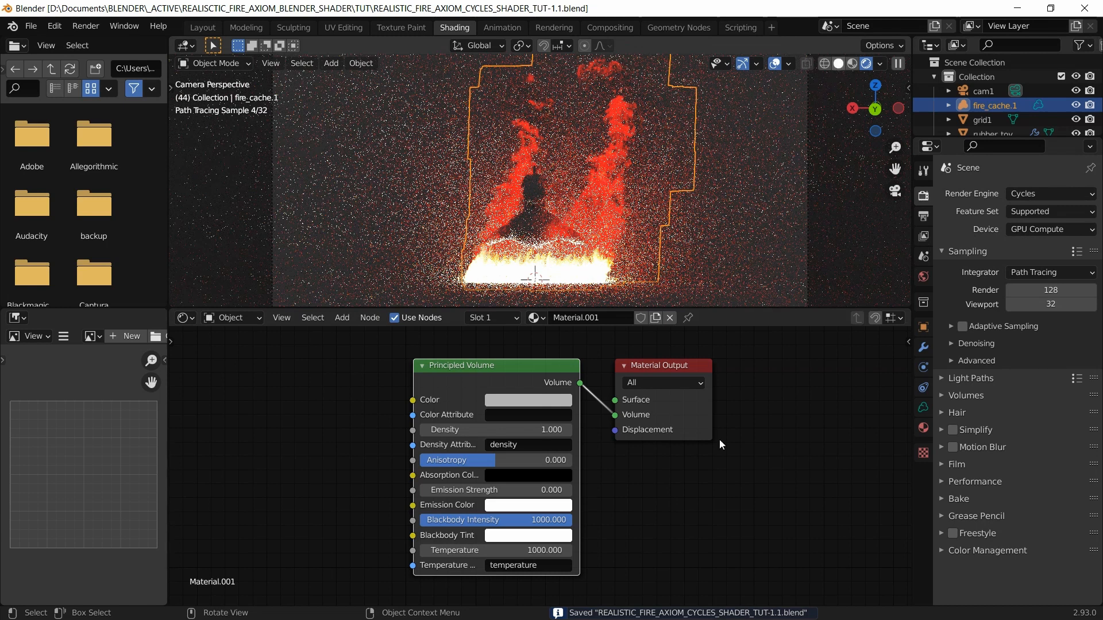
{"action": "left_click", "coordinate": [838, 63]}
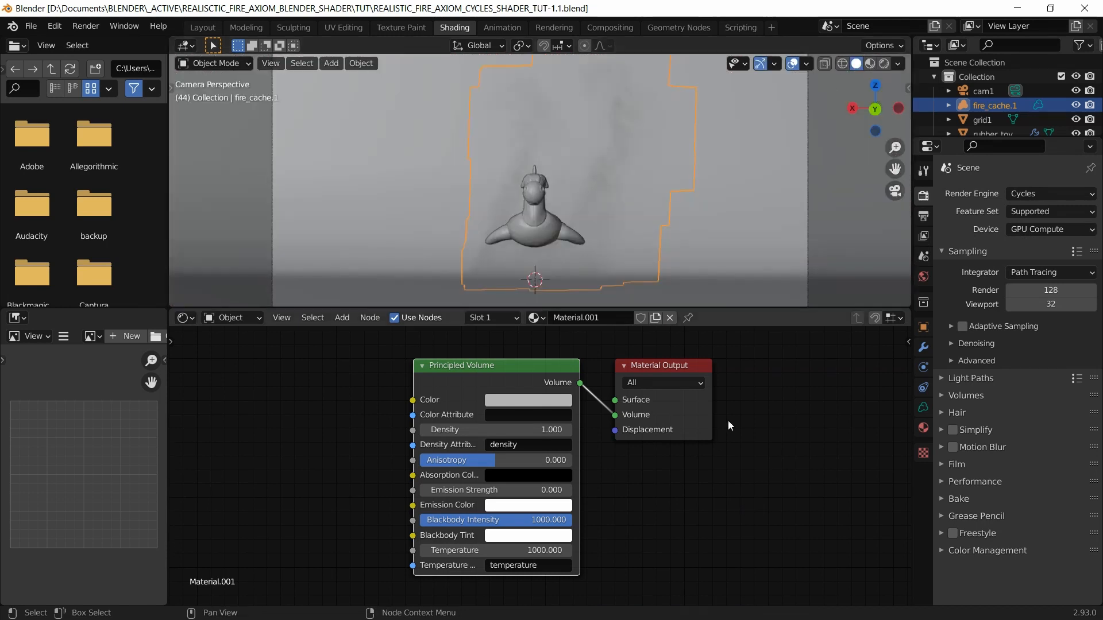
{"action": "left_click", "coordinate": [942, 549]}
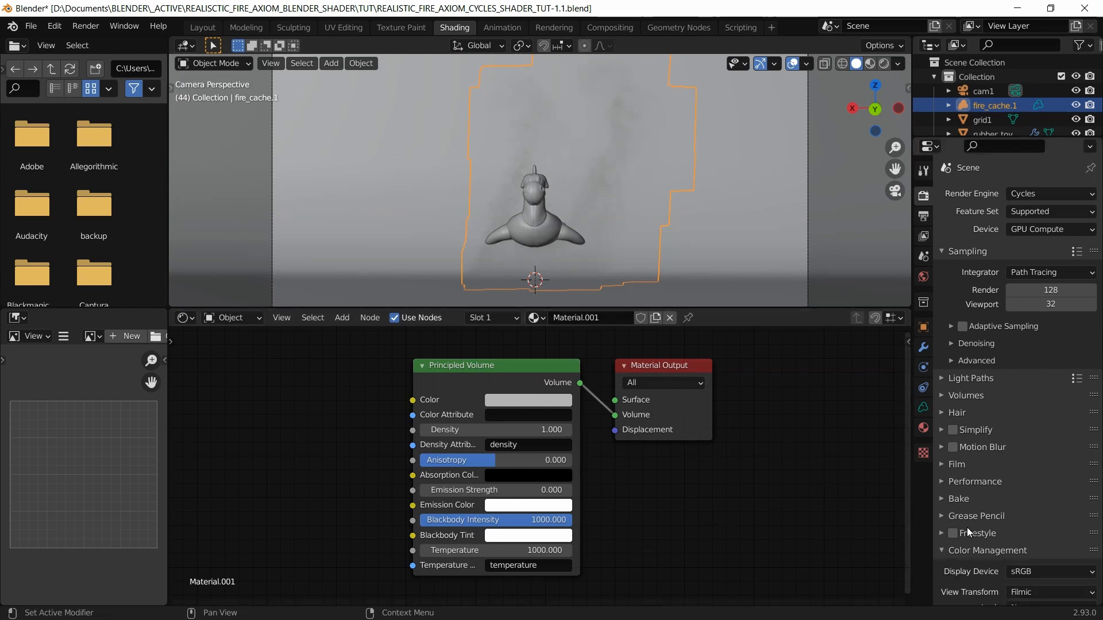
{"action": "scroll", "coordinate": [966, 528], "scroll_direction": "down", "scroll_amount": 1}
{"action": "left_click", "coordinate": [945, 528]}
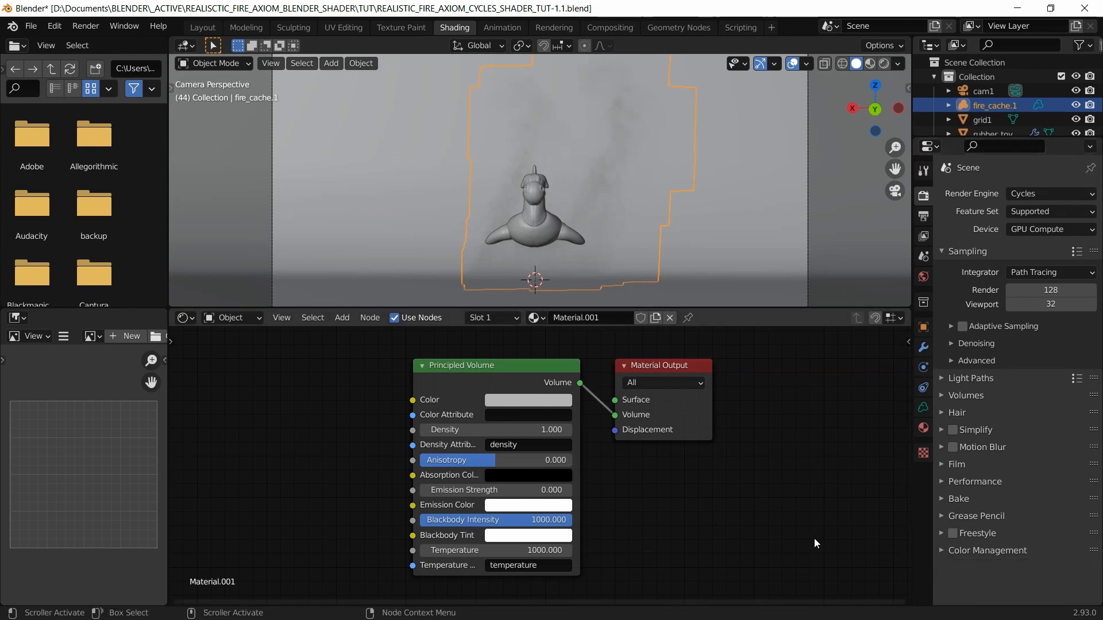
{"action": "left_click", "coordinate": [883, 67]}
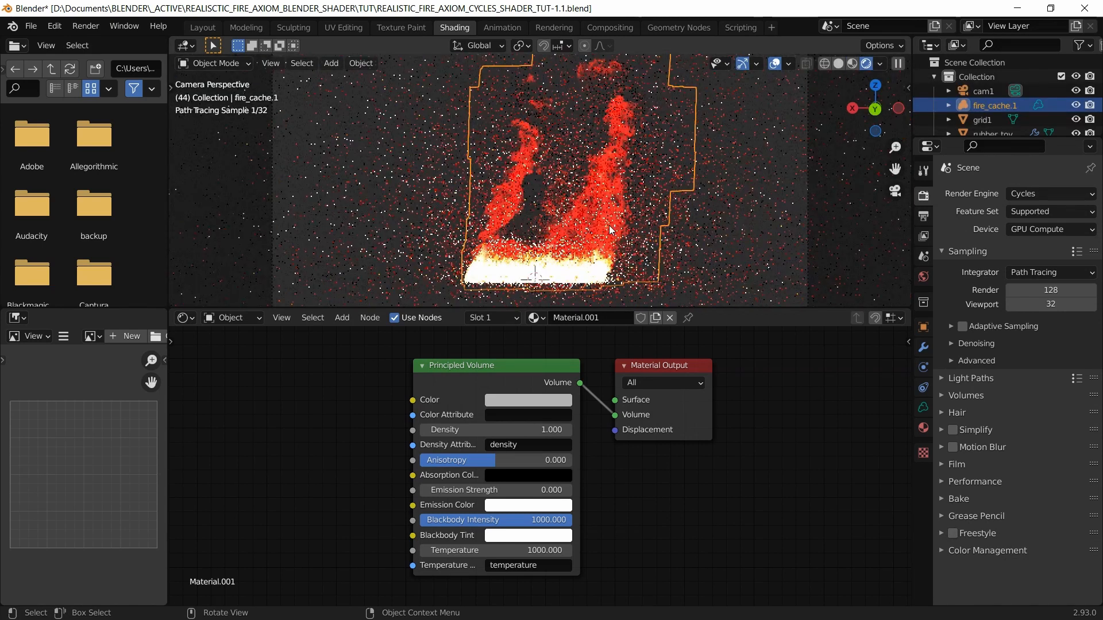
{"action": "key", "text": "alt+Tab"}
{"action": "key", "text": "alt+Tab"}
{"action": "key", "text": "alt+Tab"}
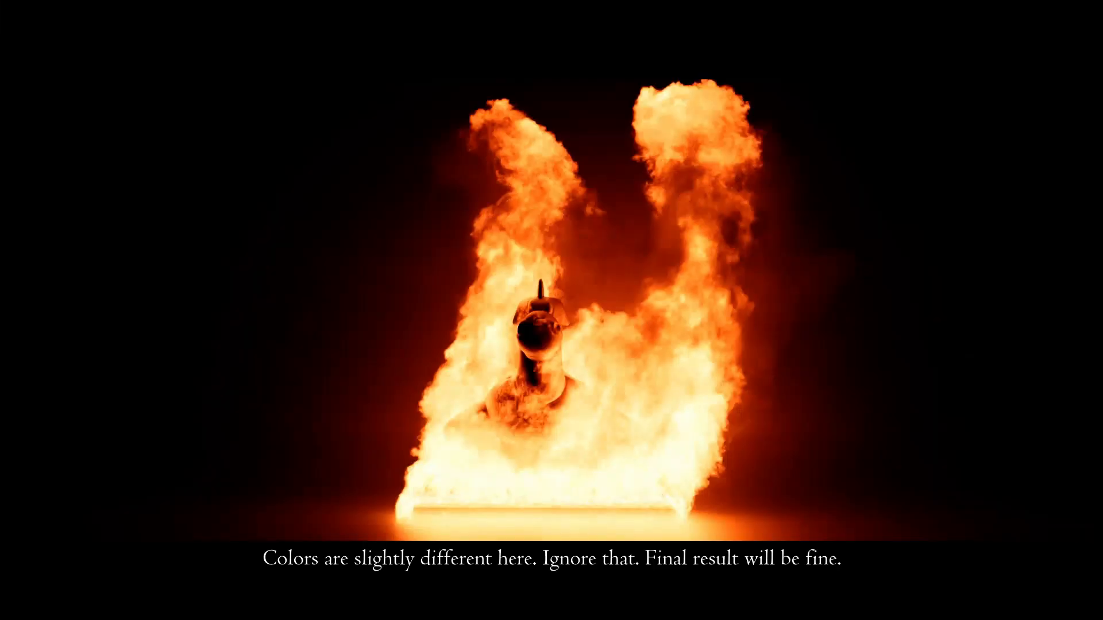
{"action": "key", "text": "alt+Tab"}
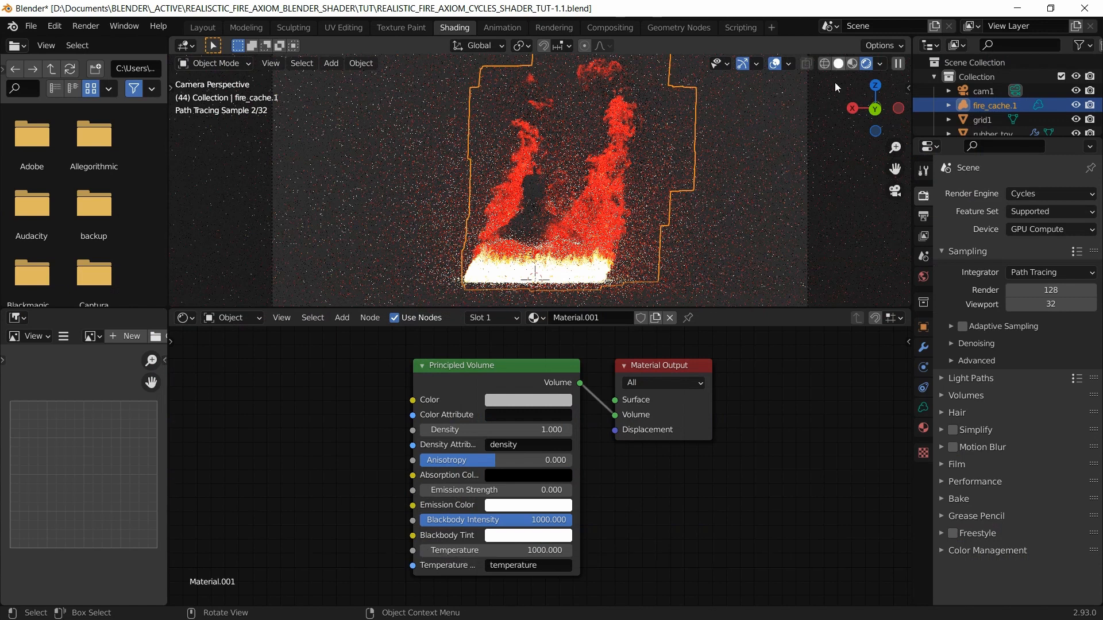
{"action": "left_click", "coordinate": [837, 64]}
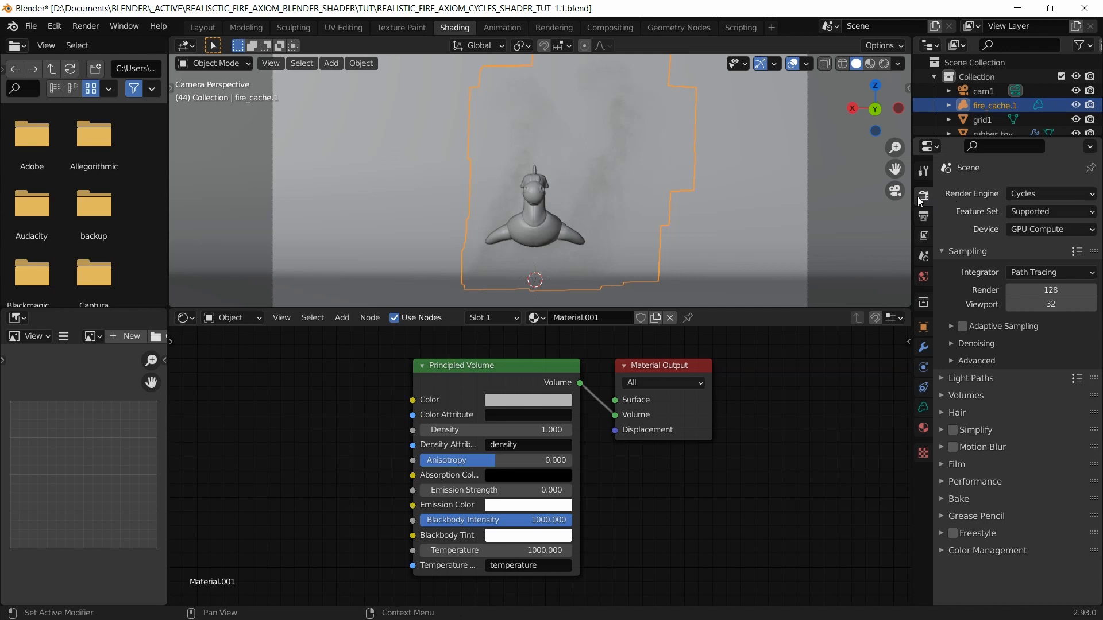
{"action": "left_click", "coordinate": [941, 550]}
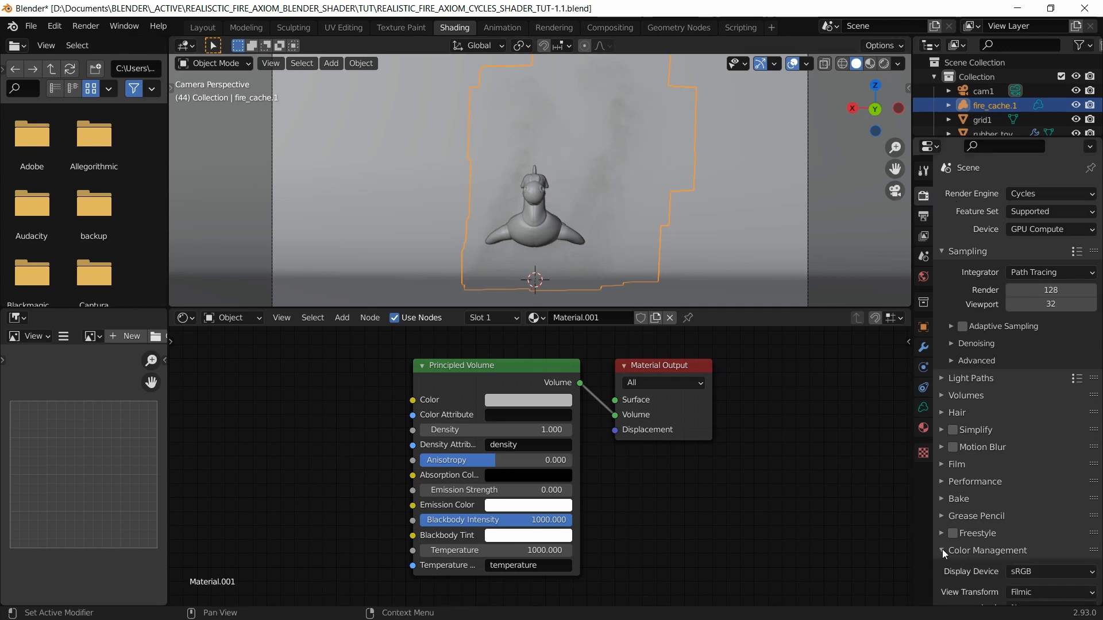
{"action": "scroll", "coordinate": [960, 515], "scroll_direction": "down", "scroll_amount": 3}
{"action": "left_click", "coordinate": [1054, 486]}
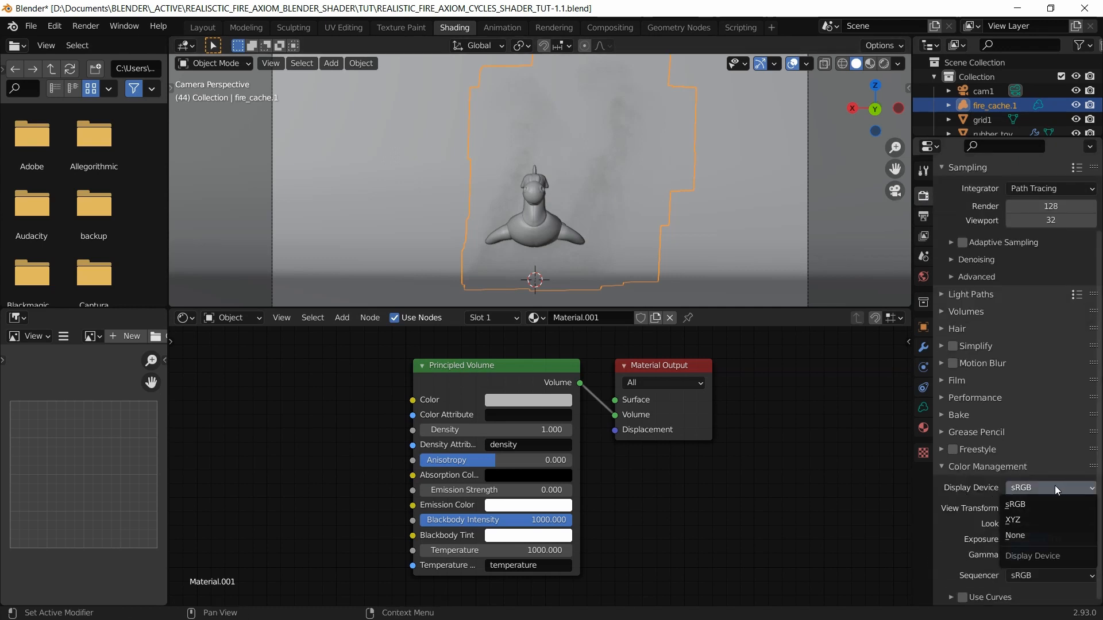
{"action": "left_click", "coordinate": [1032, 508]}
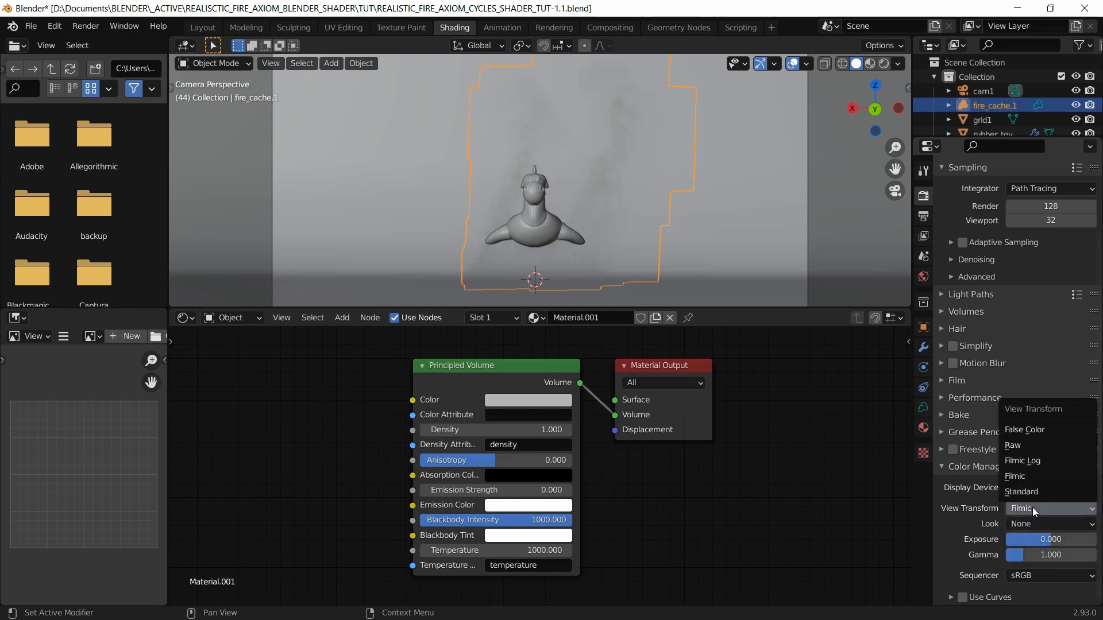
{"action": "left_click", "coordinate": [1032, 508]}
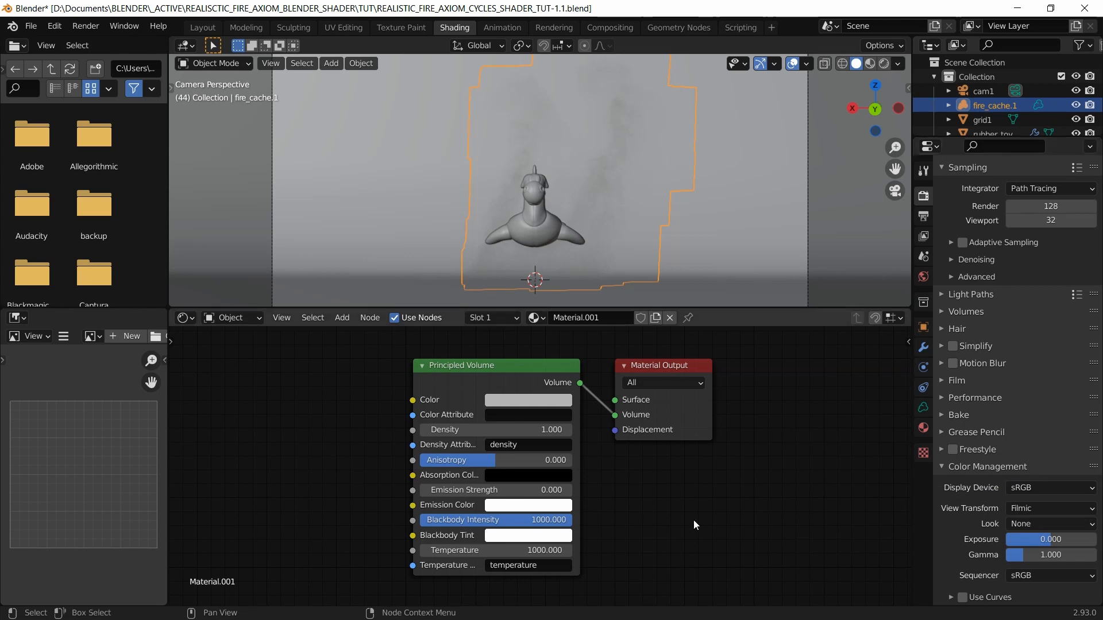
{"action": "key", "text": "alt+Tab"}
{"action": "key", "text": "alt+Tab"}
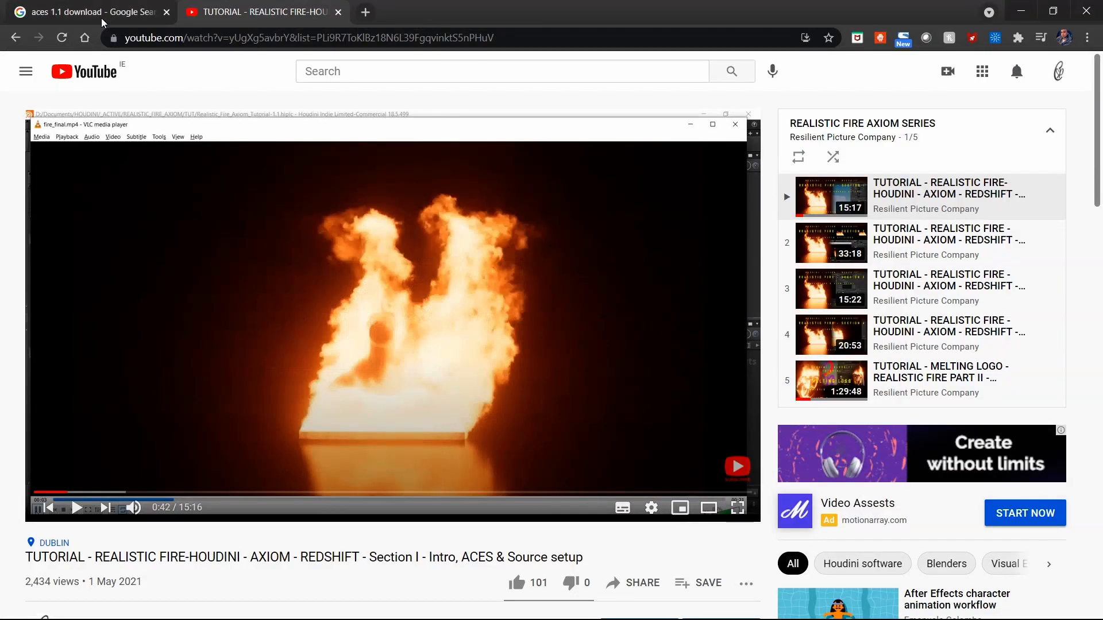
Step: Open the OpenColorIO-Configs GitHub repository, check its Code download options, then open the extracted configs folder
{"action": "left_click", "coordinate": [103, 22]}
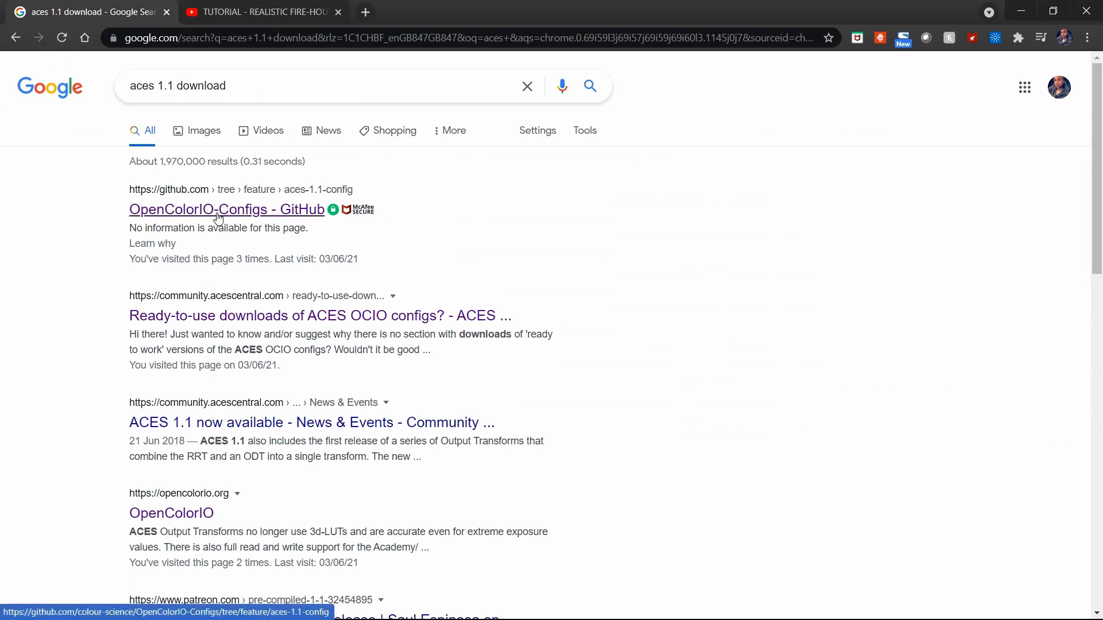
{"action": "left_click", "coordinate": [270, 219]}
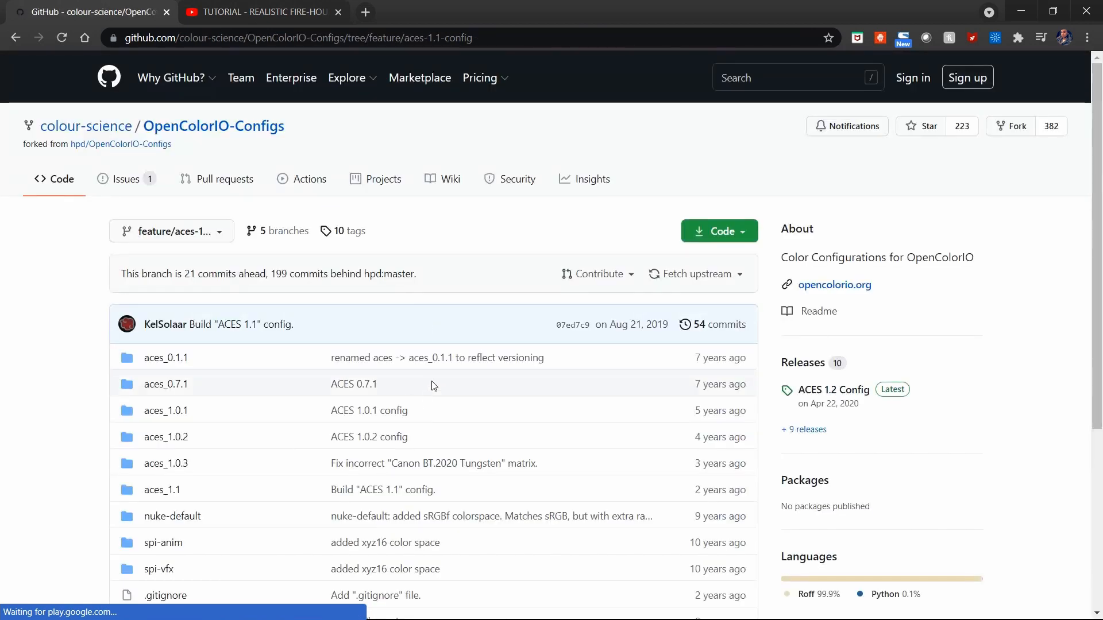
{"action": "scroll", "coordinate": [413, 330], "scroll_direction": "down", "scroll_amount": 3}
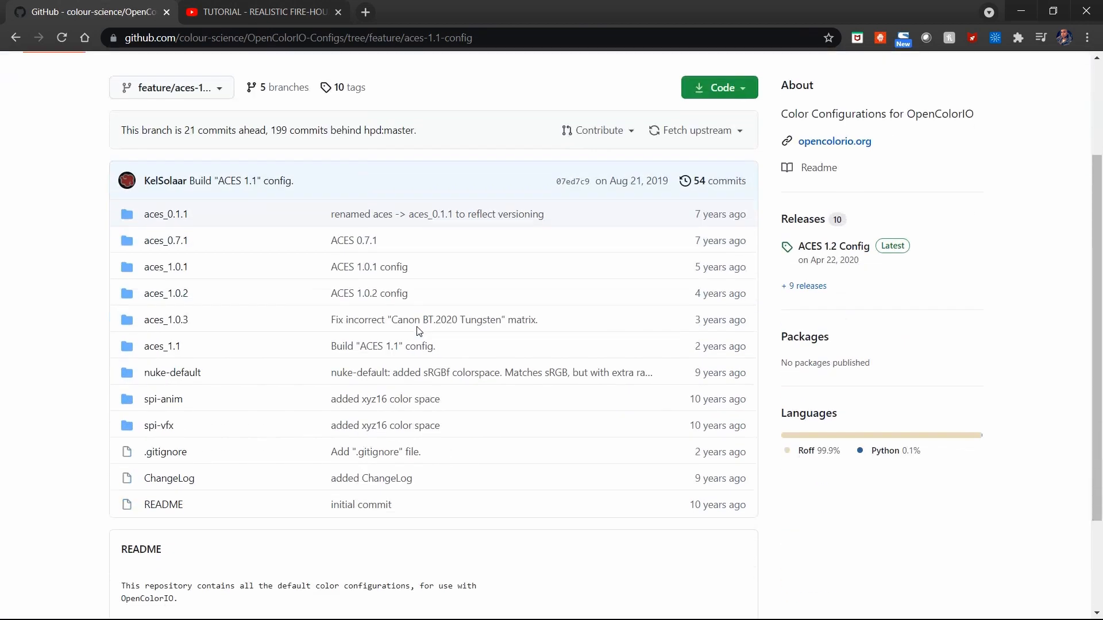
{"action": "scroll", "coordinate": [632, 298], "scroll_direction": "up", "scroll_amount": 3}
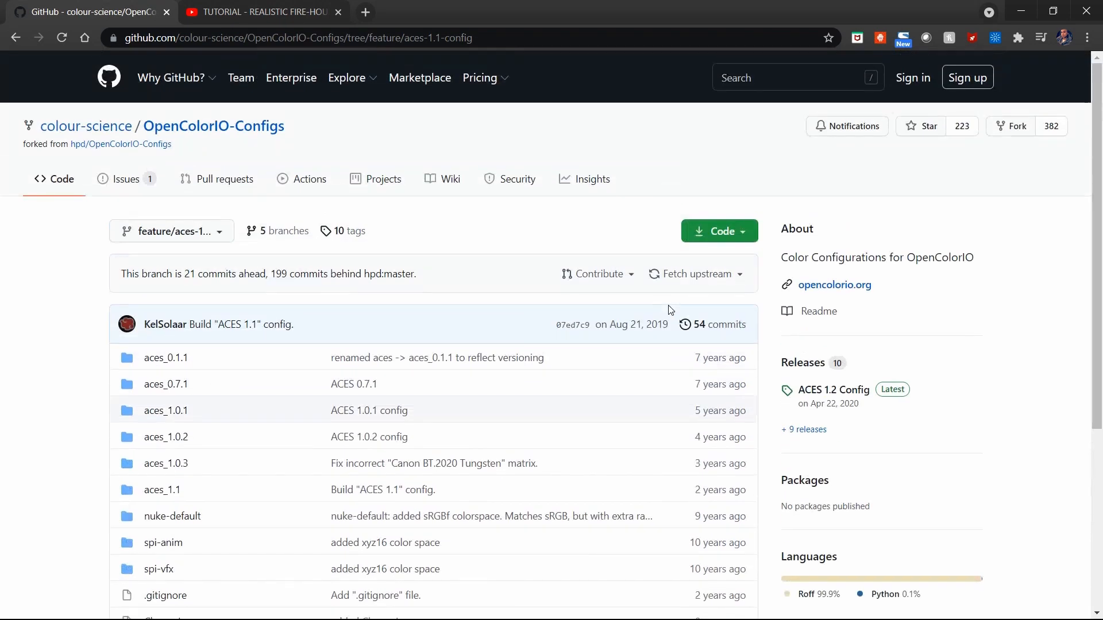
{"action": "left_click", "coordinate": [746, 236]}
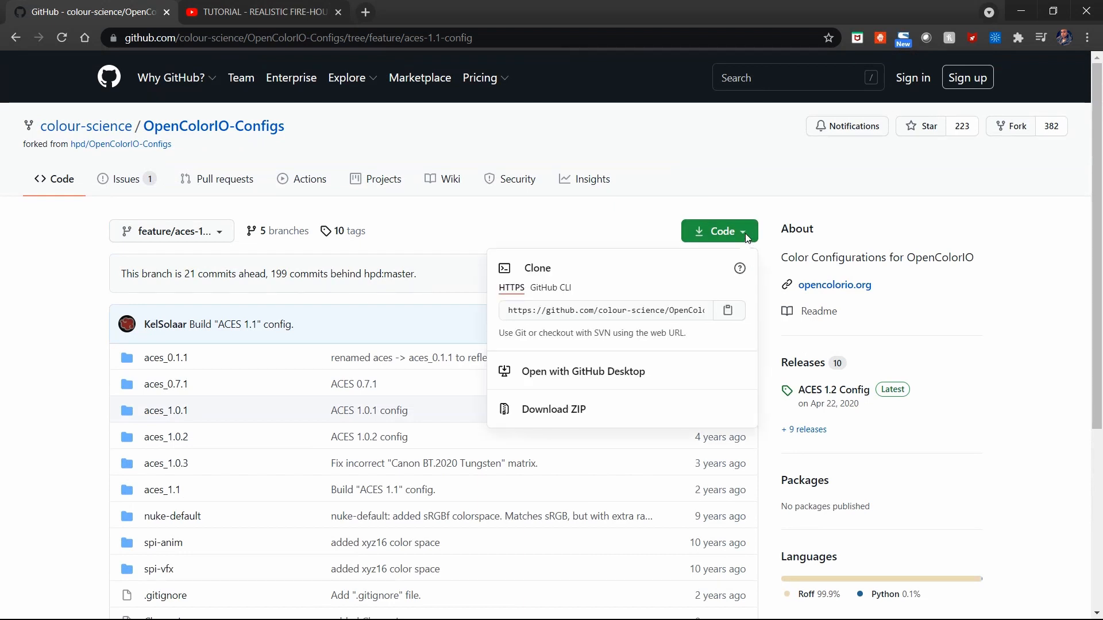
{"action": "left_click", "coordinate": [693, 166]}
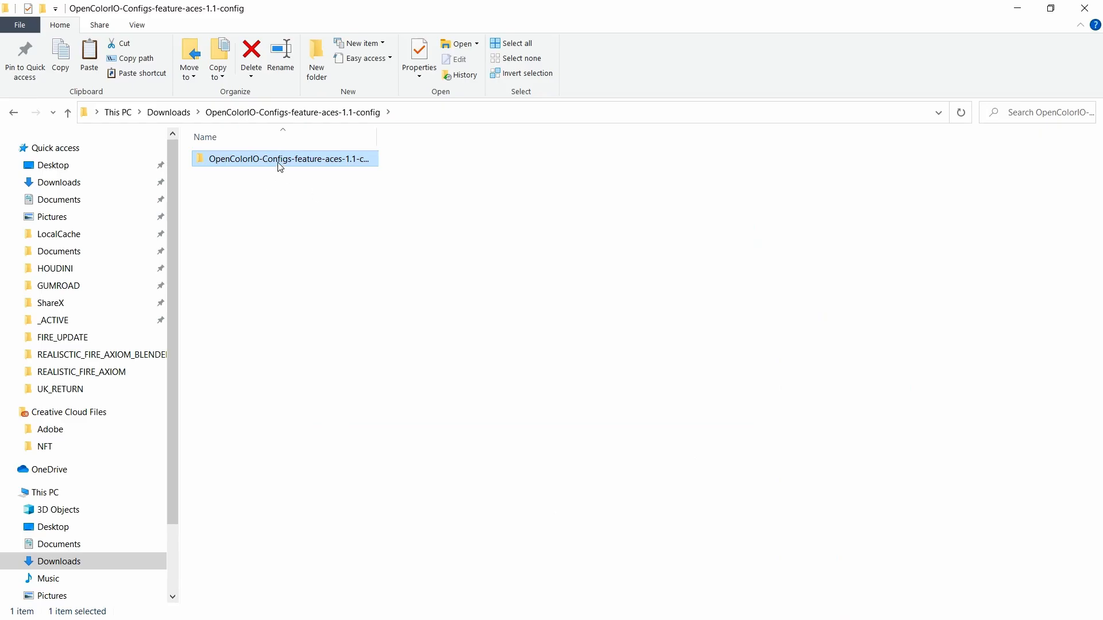
{"action": "double_click", "coordinate": [279, 164]}
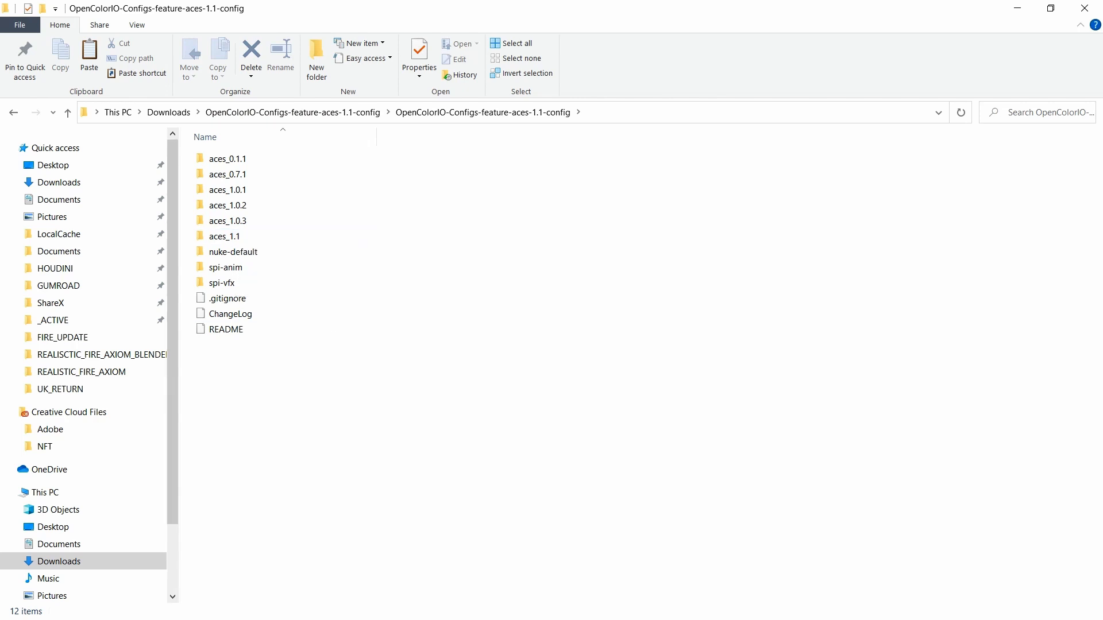
Step: Save the Blender scene and close Blender
{"action": "key", "text": "alt+Tab"}
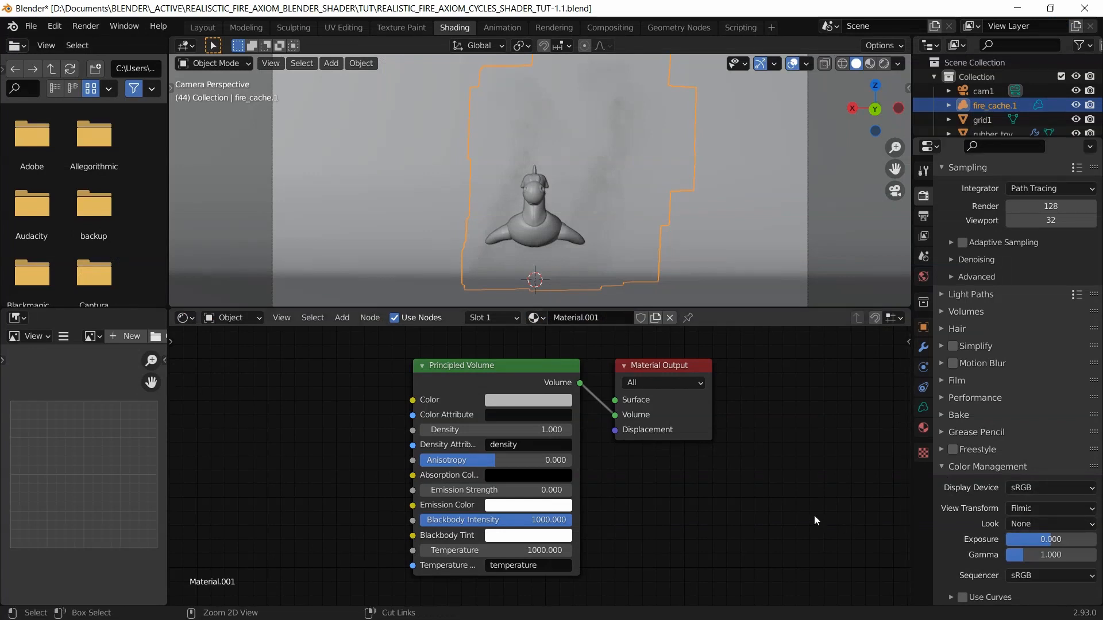
{"action": "key", "text": "ctrl+s"}
{"action": "left_click", "coordinate": [1084, 8]}
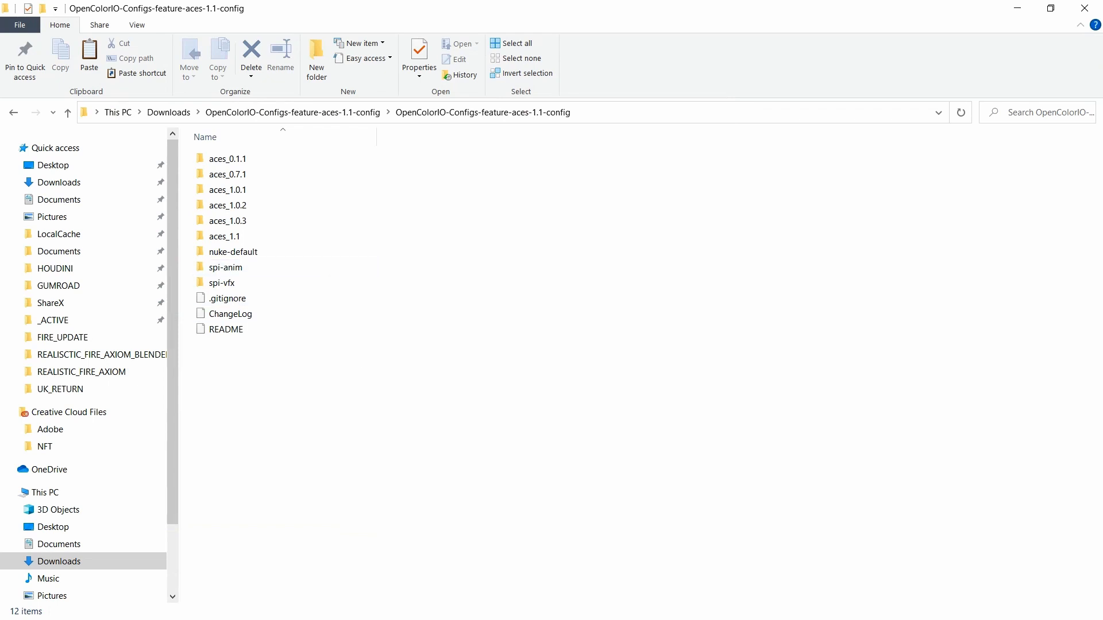
Step: Browse to C:\Program Files\Blender Foundation\Blender 2.93\2.93\datafiles\colormanagement
{"action": "scroll", "coordinate": [51, 373], "scroll_direction": "down", "scroll_amount": 2}
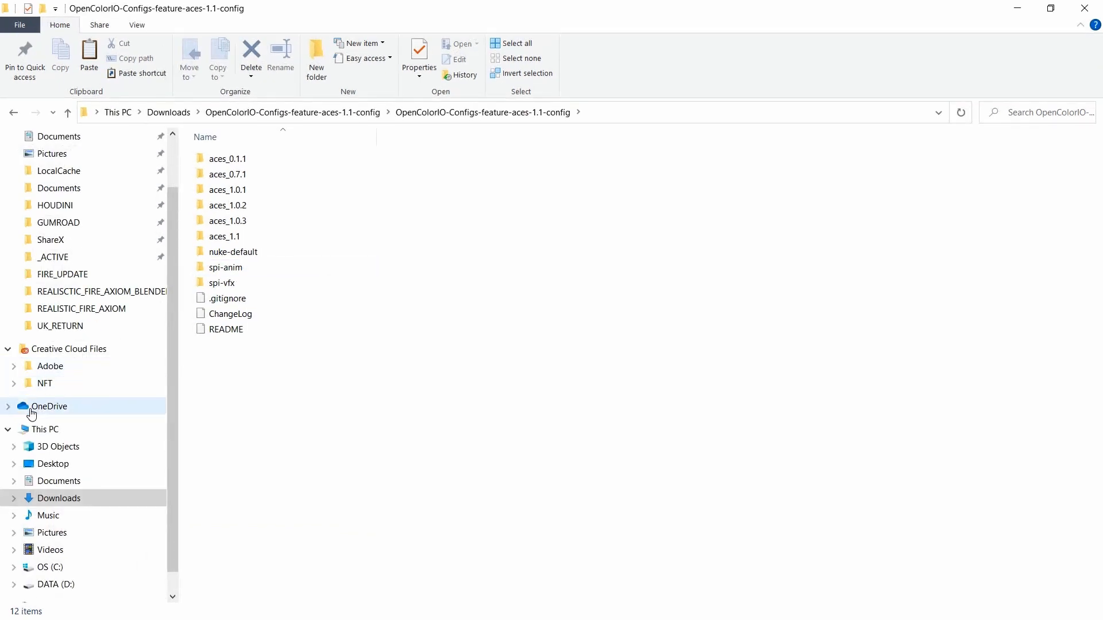
{"action": "left_click", "coordinate": [51, 432]}
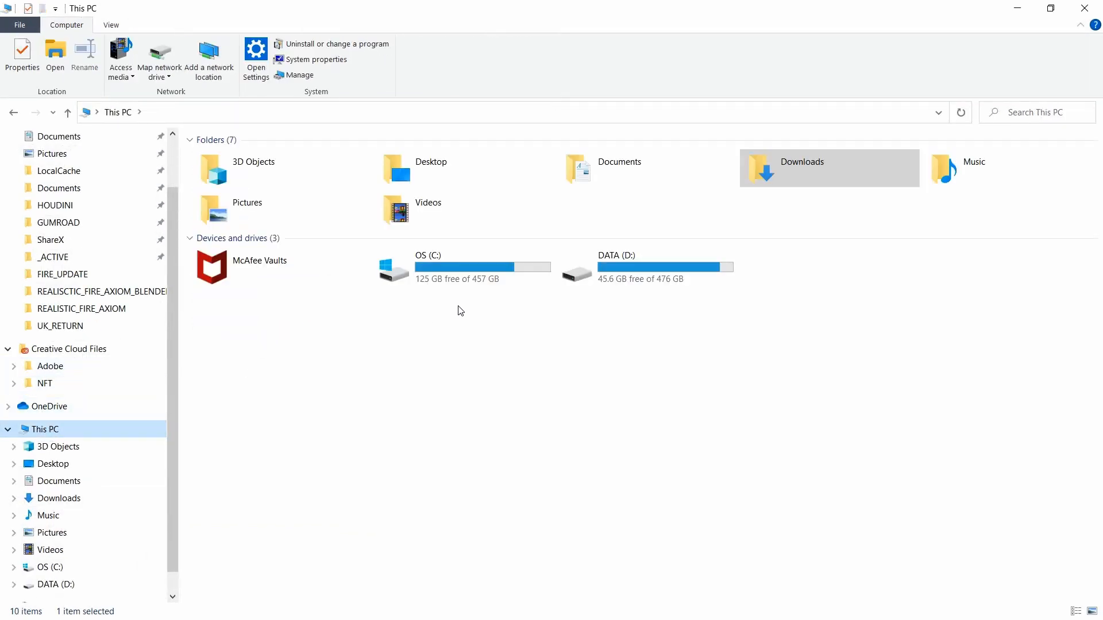
{"action": "double_click", "coordinate": [443, 284]}
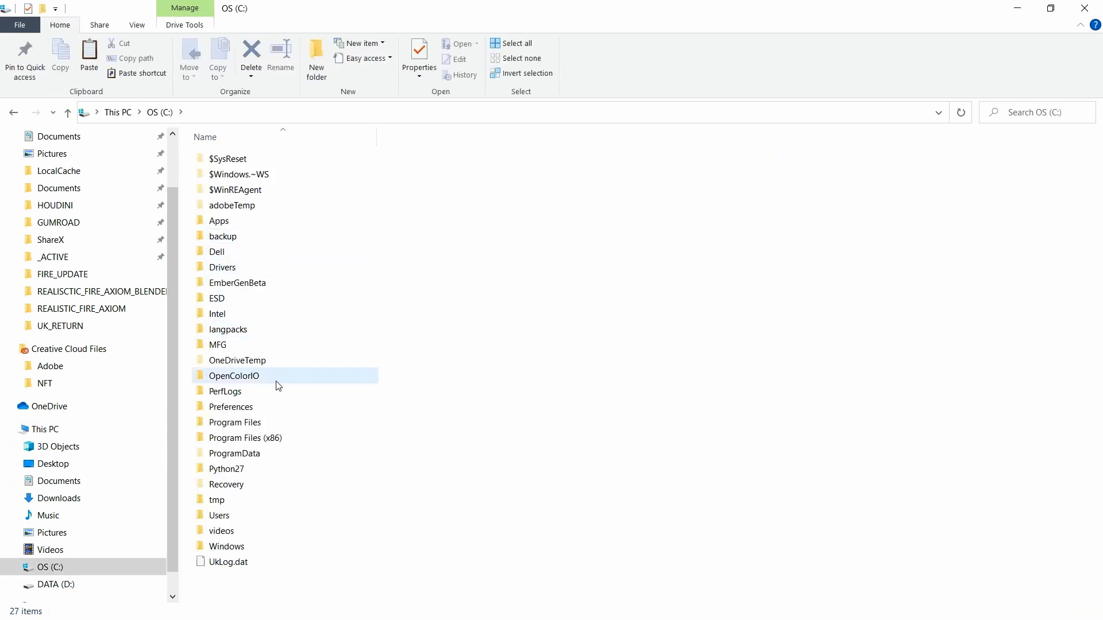
{"action": "double_click", "coordinate": [257, 423]}
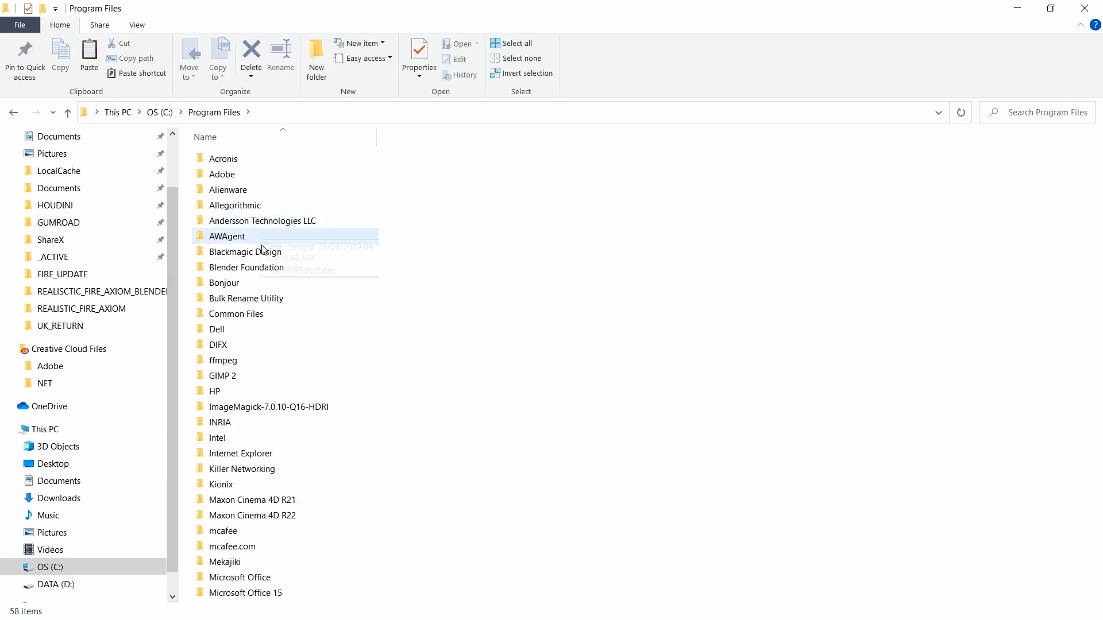
{"action": "double_click", "coordinate": [259, 272]}
{"action": "double_click", "coordinate": [248, 163]}
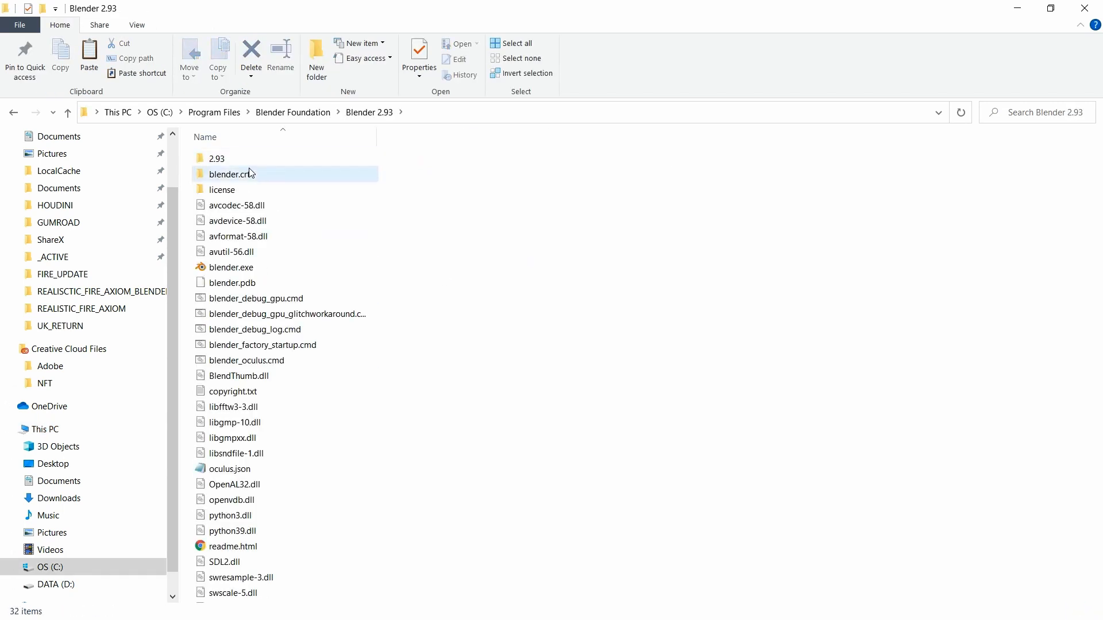
{"action": "left_click", "coordinate": [247, 165]}
{"action": "double_click", "coordinate": [246, 163]}
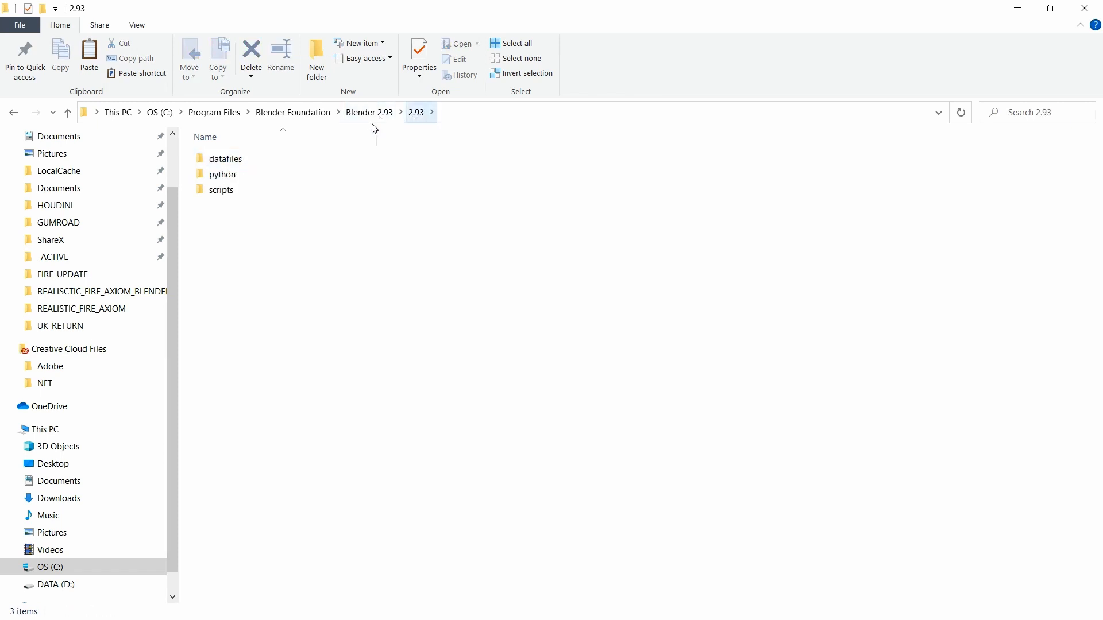
{"action": "double_click", "coordinate": [235, 160]}
{"action": "double_click", "coordinate": [236, 158]}
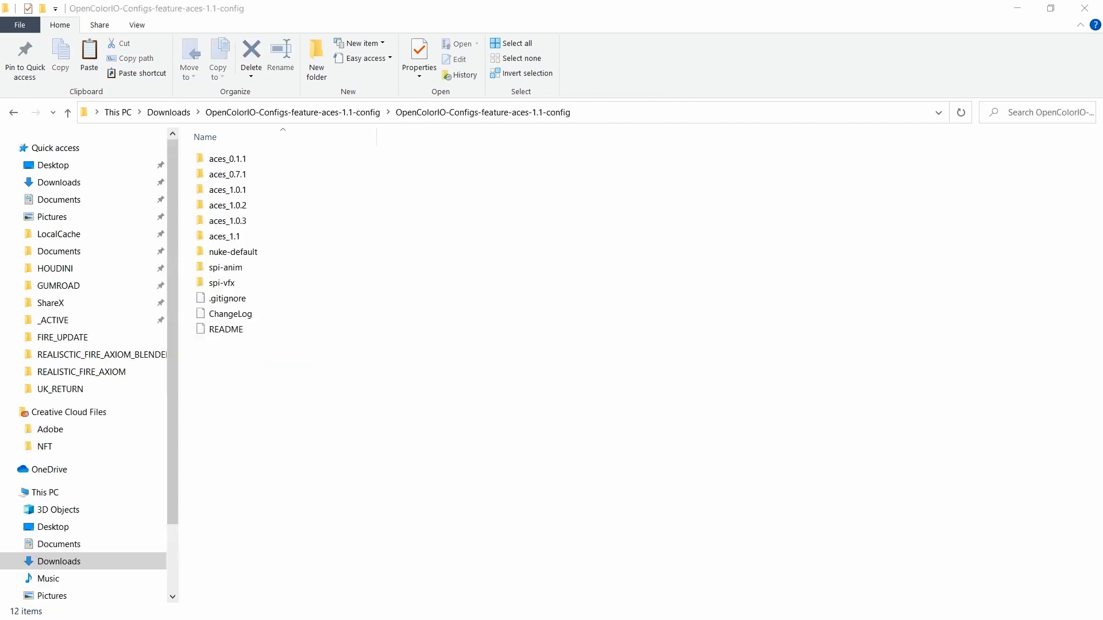
{"action": "left_click", "coordinate": [247, 242]}
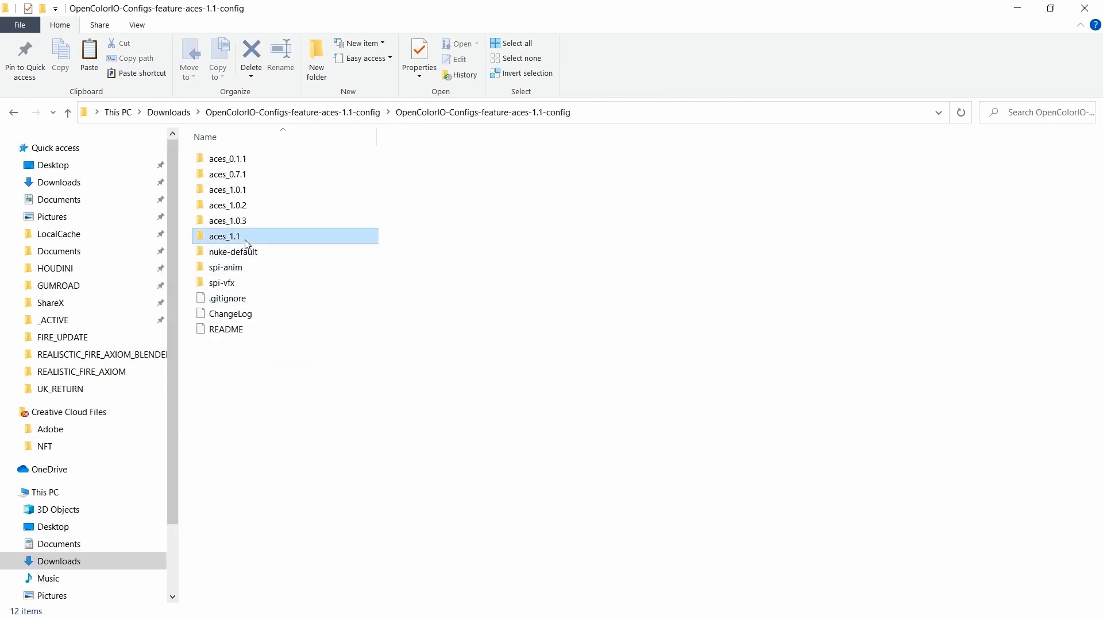
Step: Copy all five aces_1.1 files and create a new orig_ocio folder in colormanagement
{"action": "double_click", "coordinate": [245, 240]}
{"action": "left_click_drag", "start_coordinate": [379, 308], "coordinate": [252, 130]}
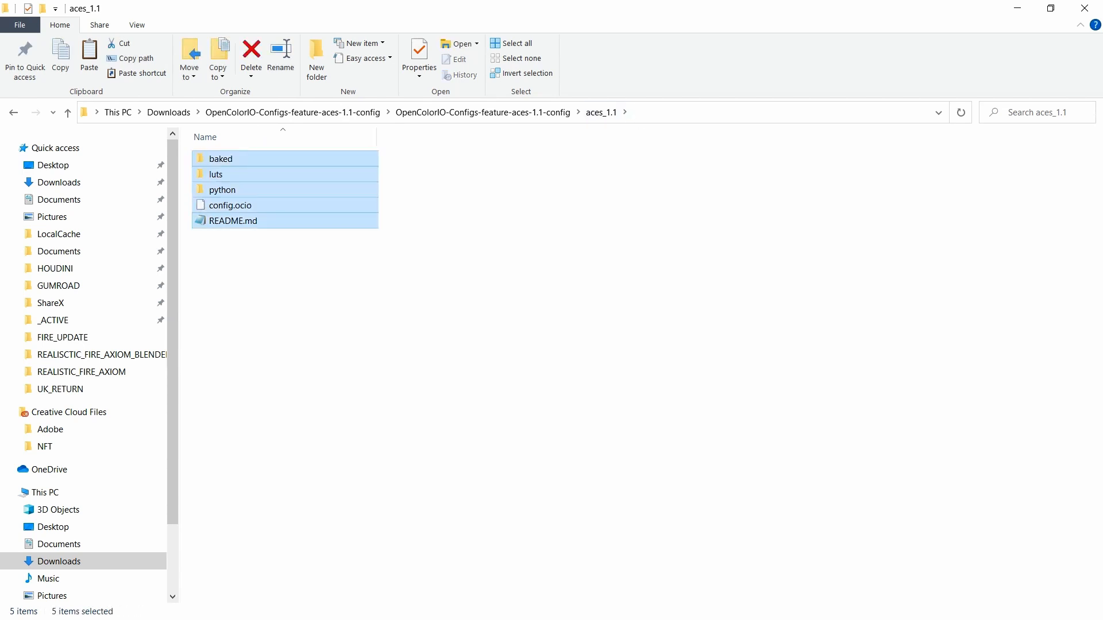
{"action": "key", "text": "alt+Tab"}
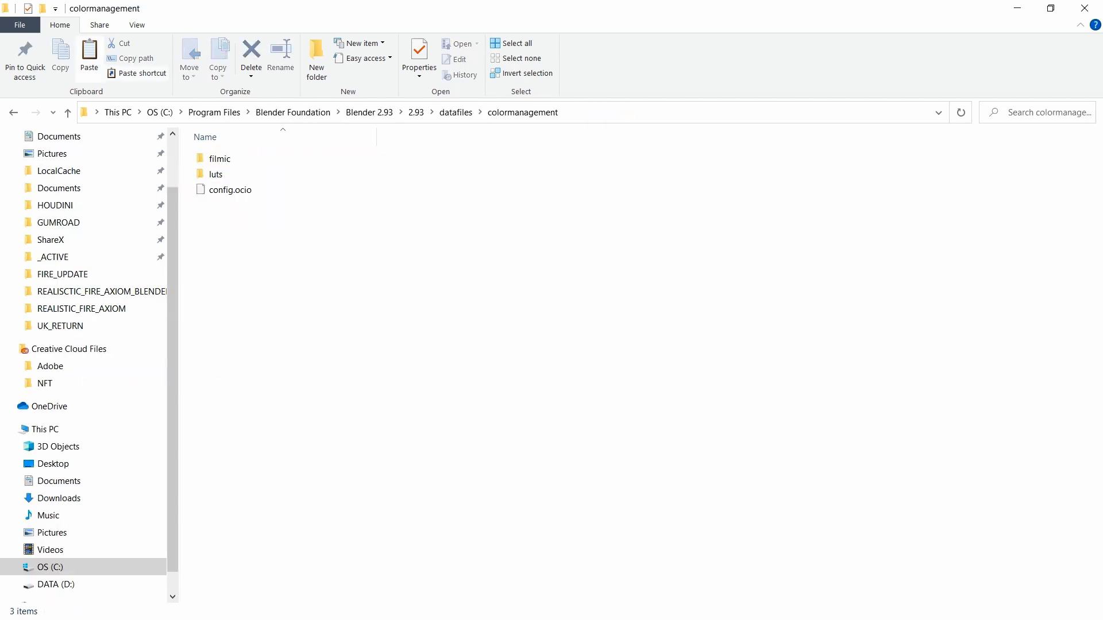
{"action": "right_click", "coordinate": [340, 280]}
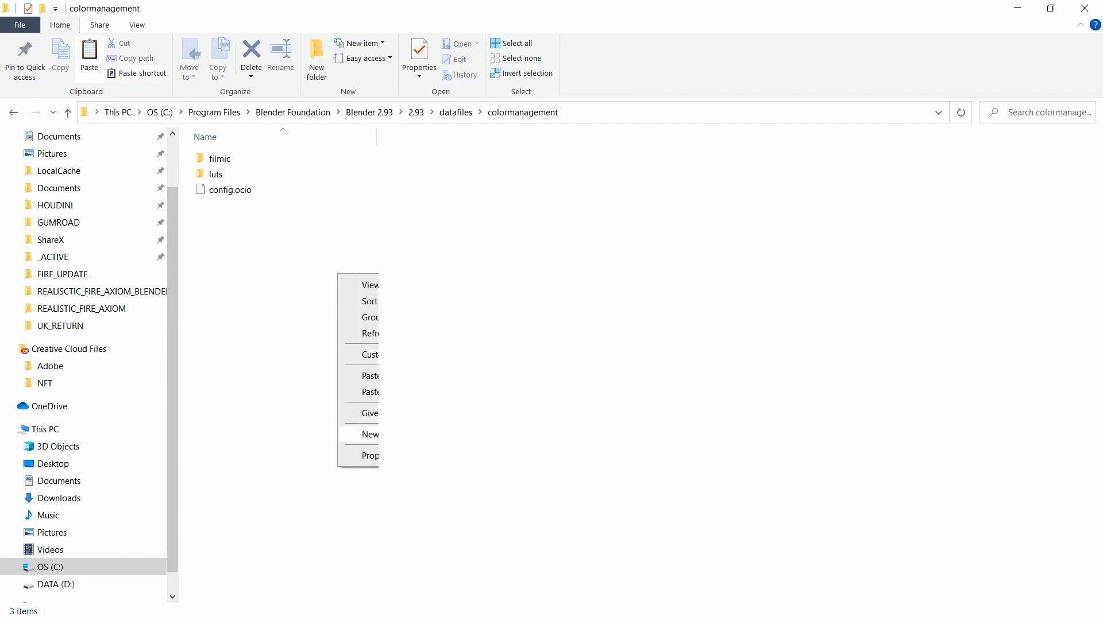
{"action": "left_click", "coordinate": [517, 435]}
{"action": "type", "text": "orig_od"}
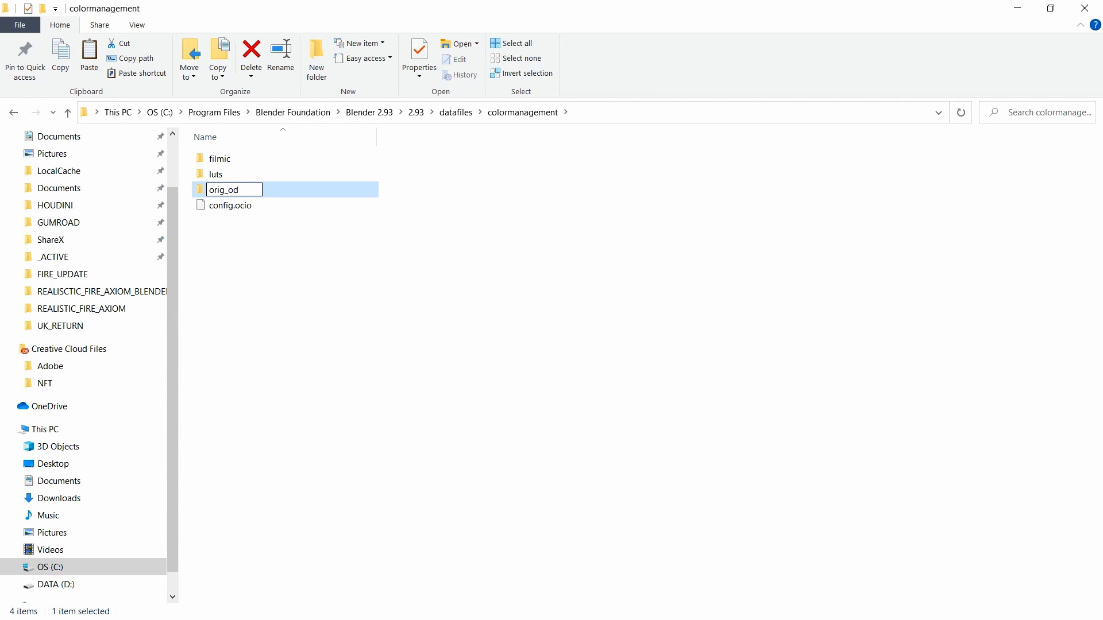
{"action": "key", "text": "BackSpace"}
{"action": "type", "text": "cio"}
{"action": "key", "text": "Return"}
Step: Move filmic, luts and config.ocio into orig_ocio, then paste the aces_1.1 files into colormanagement
{"action": "left_click", "coordinate": [271, 208]}
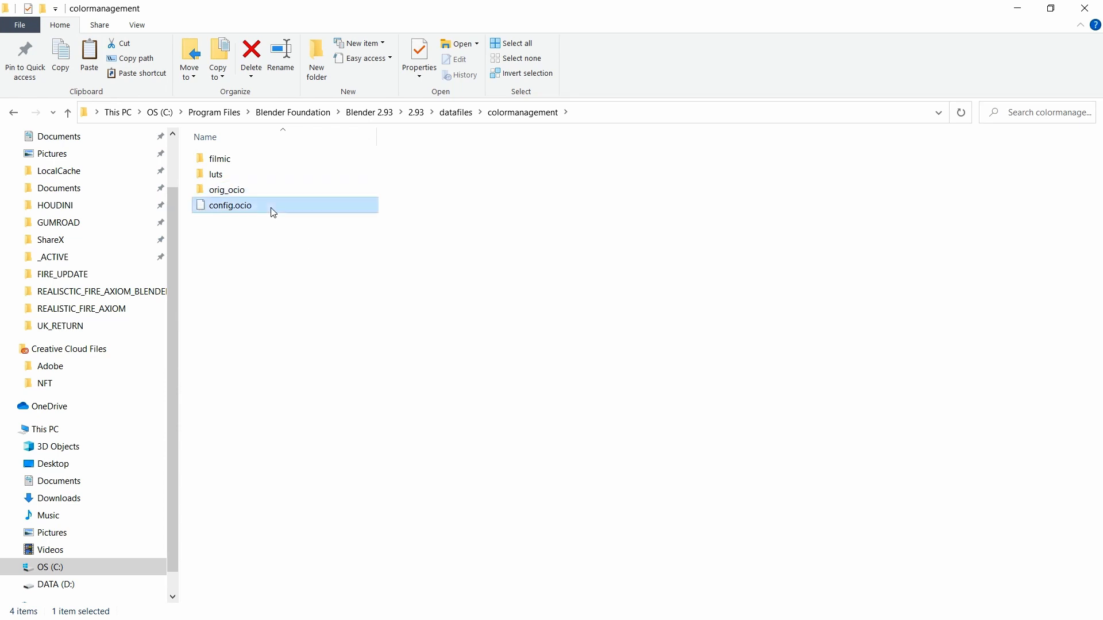
{"action": "left_click", "coordinate": [235, 159], "text": "ctrl"}
{"action": "left_click", "coordinate": [230, 174], "text": "ctrl"}
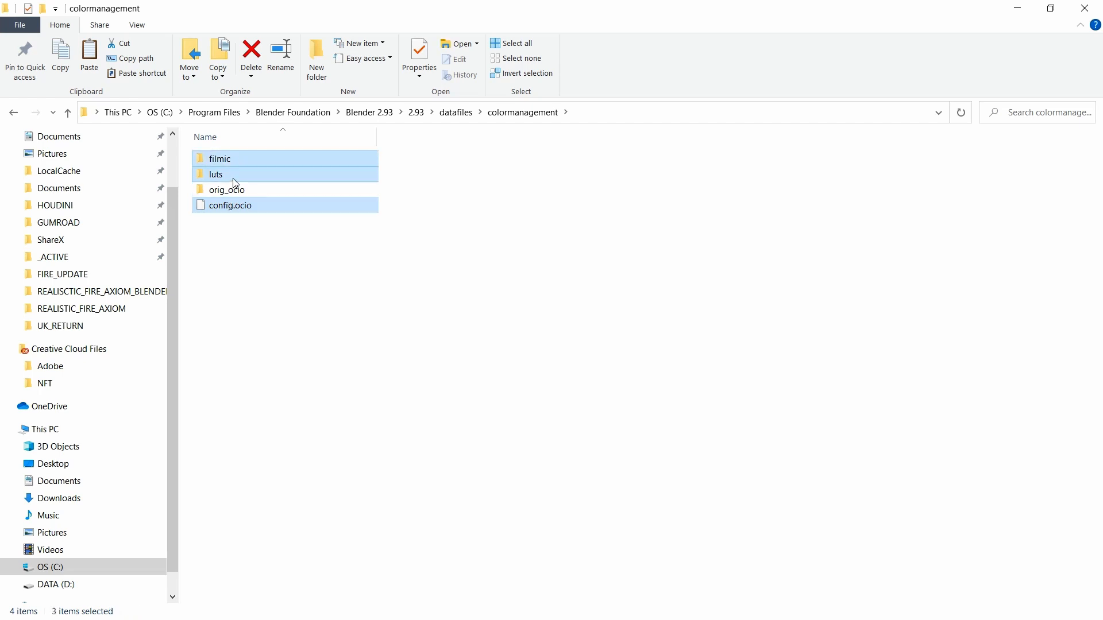
{"action": "left_click_drag", "start_coordinate": [232, 178], "coordinate": [231, 191]}
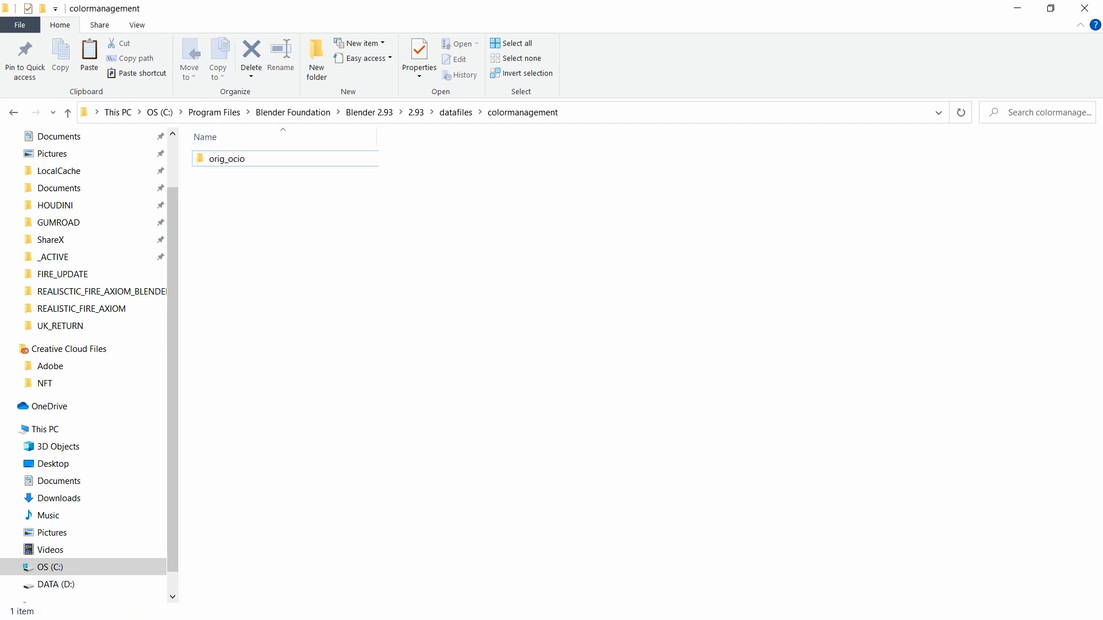
{"action": "key", "text": "alt+Tab"}
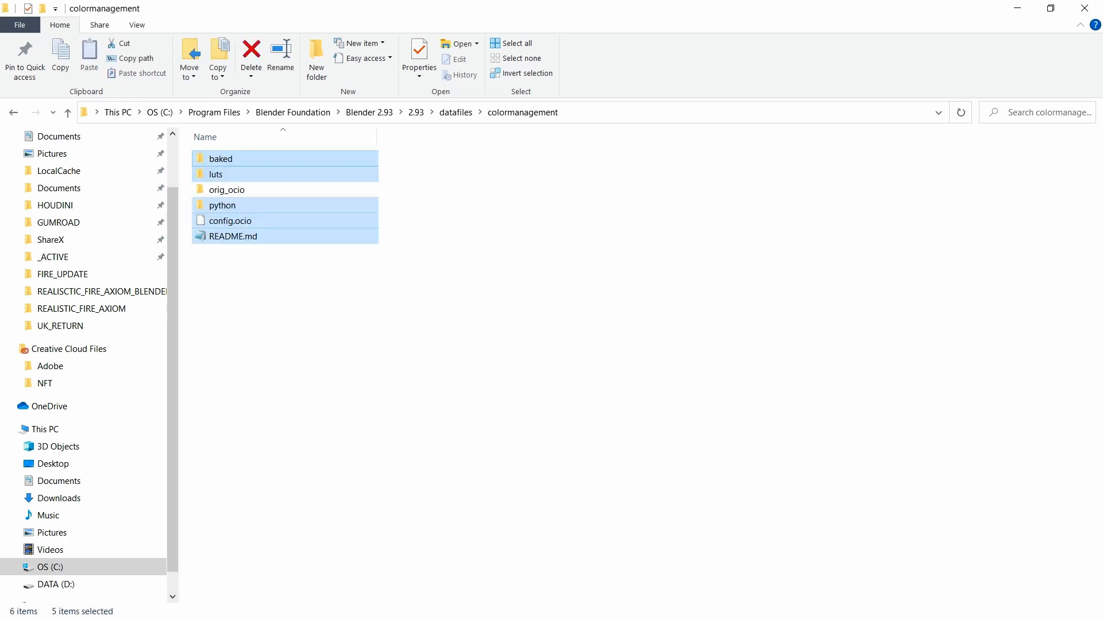
{"action": "left_click", "coordinate": [356, 287]}
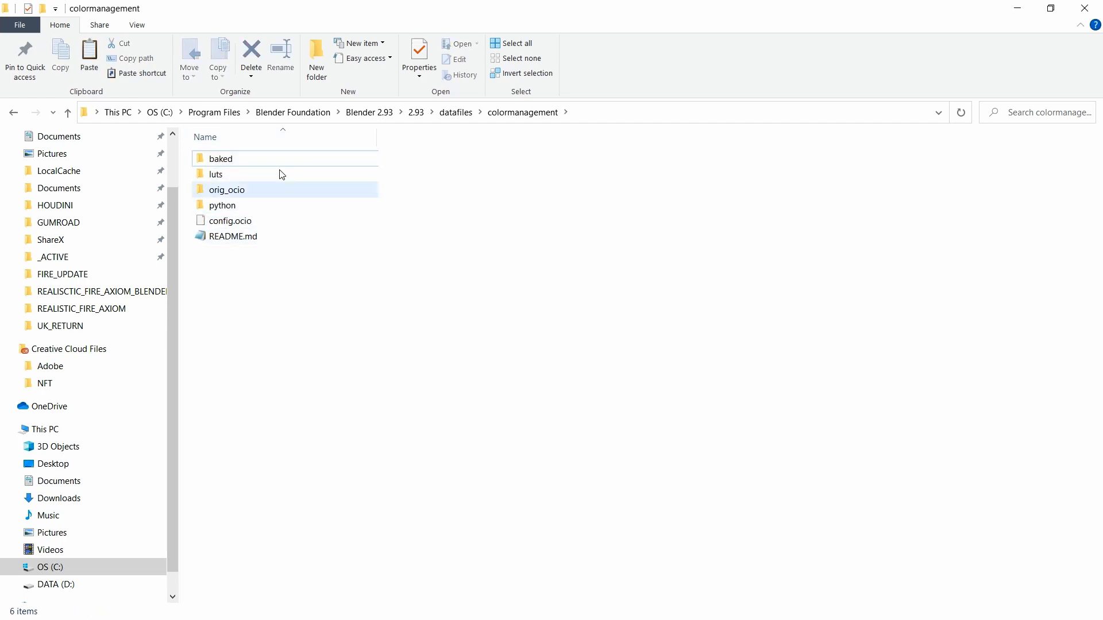
{"action": "key", "text": "alt+Tab"}
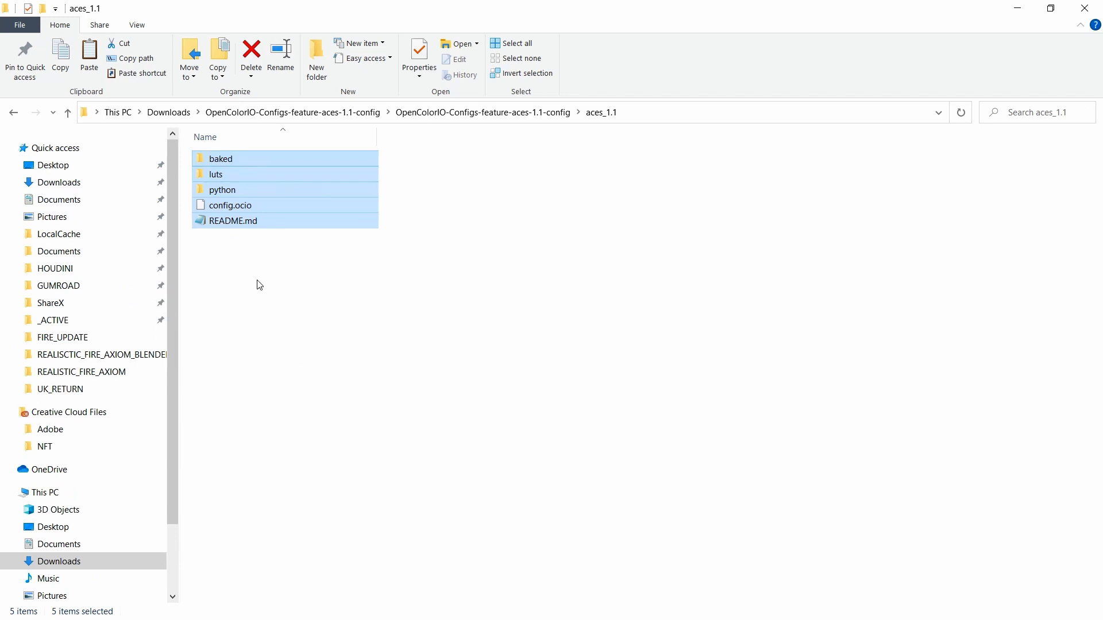
{"action": "key", "text": "alt+Tab"}
{"action": "key", "text": "alt+Tab"}
Step: Close both Explorer windows and the GitHub OpenColorIO-Configs tab, leaving the YouTube tutorial open
{"action": "left_click", "coordinate": [1079, 12]}
{"action": "left_click", "coordinate": [1081, 12]}
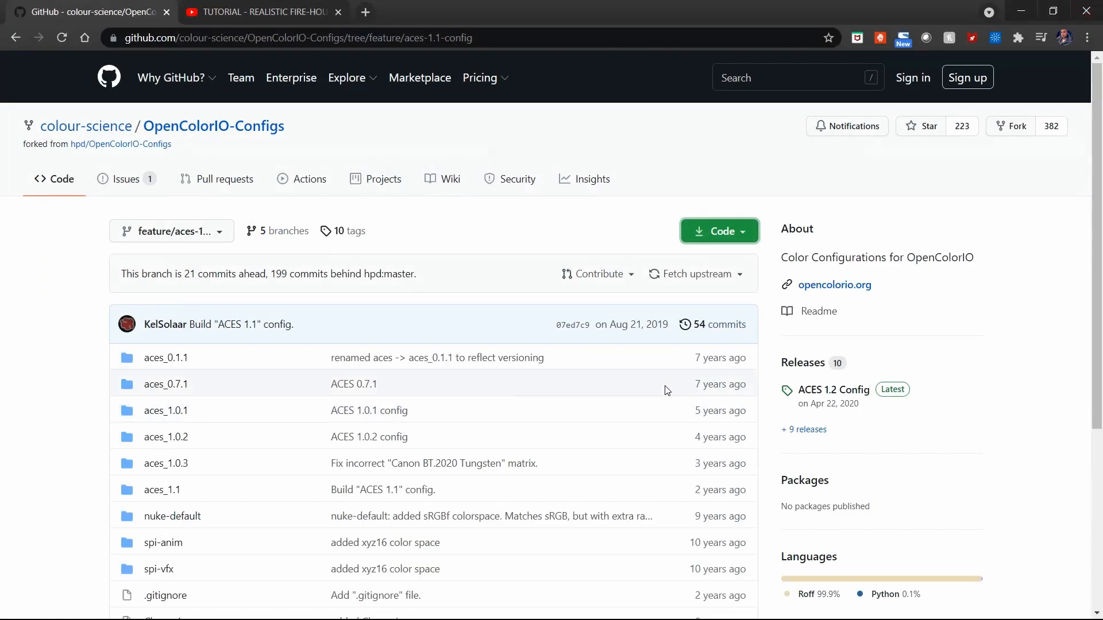
{"action": "left_click", "coordinate": [280, 17]}
{"action": "left_click", "coordinate": [165, 12]}
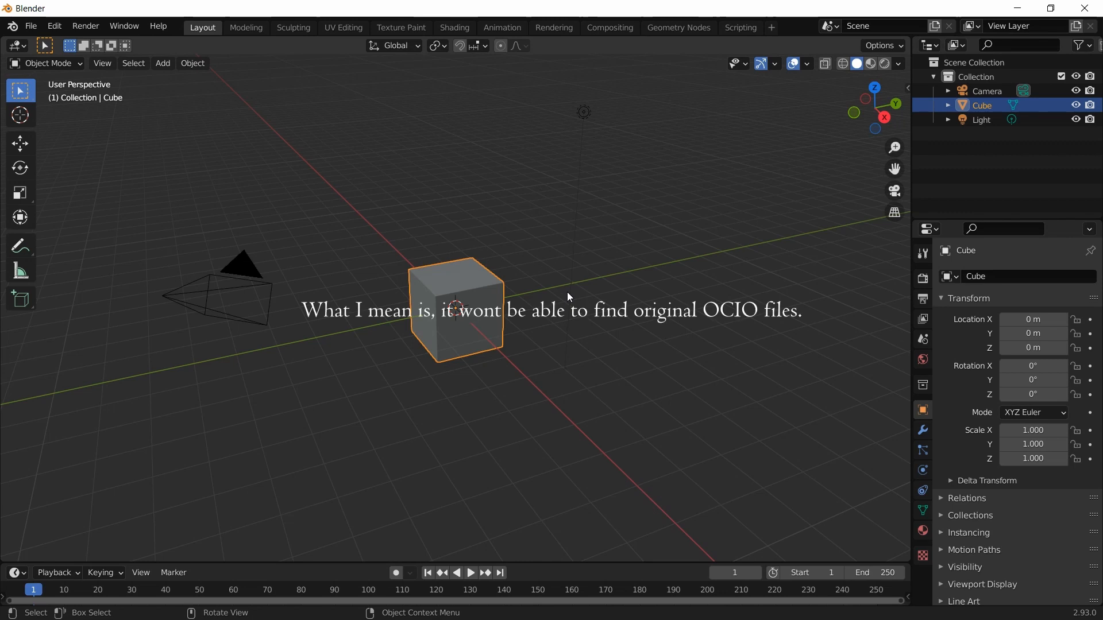
Step: Open REALISTIC_FIRE_AXIOM_CYCLES_SHADER_TUT-1.1.blend from the recent files list
{"action": "left_click", "coordinate": [27, 26]}
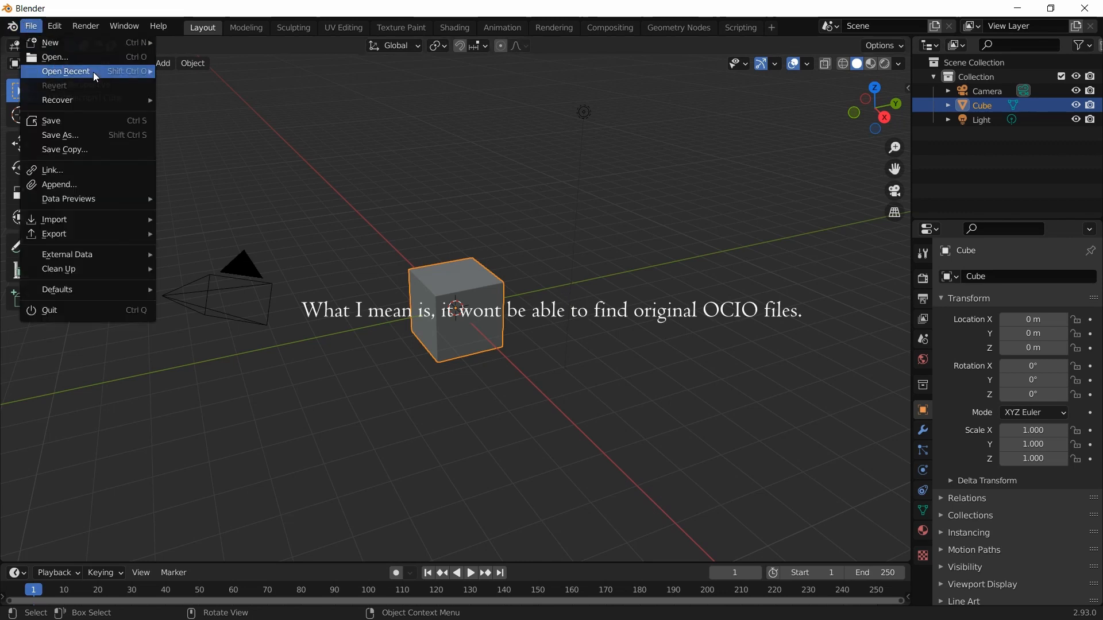
{"action": "mouse_move", "coordinate": [93, 71]}
{"action": "left_click", "coordinate": [172, 70]}
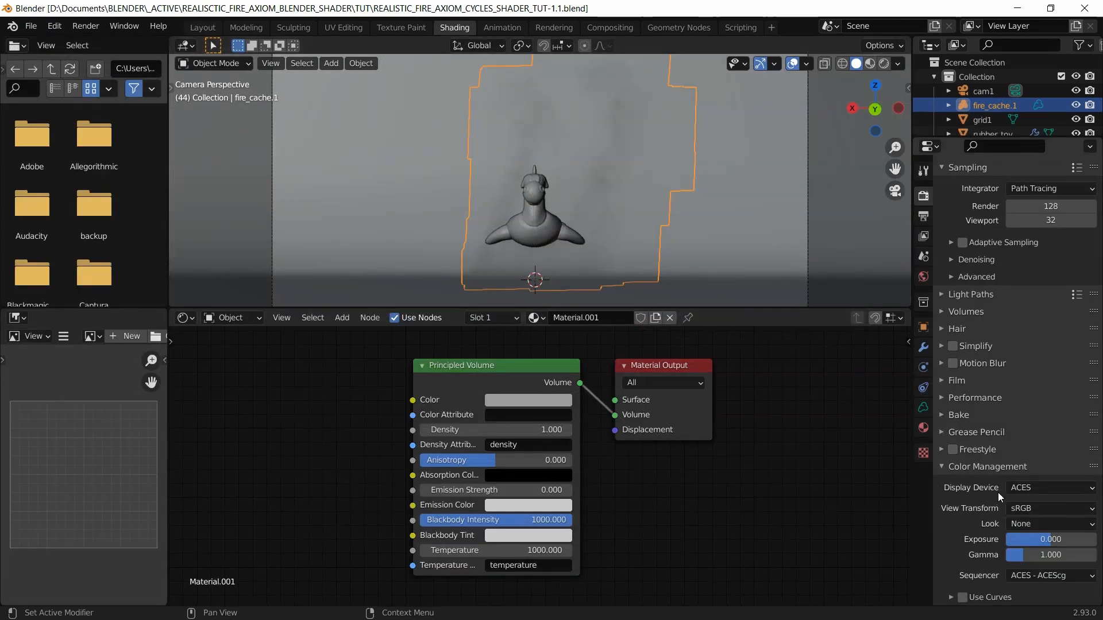
Step: Keep ACES as the display device, preview the fire rendered, save, and enlarge the 3D viewport
{"action": "left_click", "coordinate": [1017, 491]}
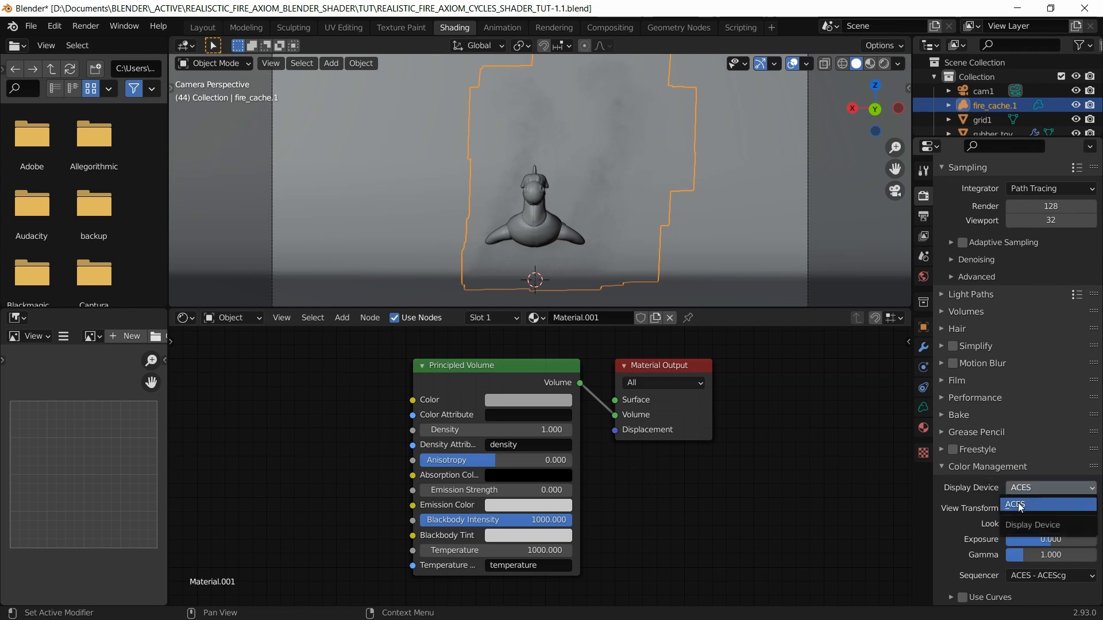
{"action": "left_click", "coordinate": [1019, 506]}
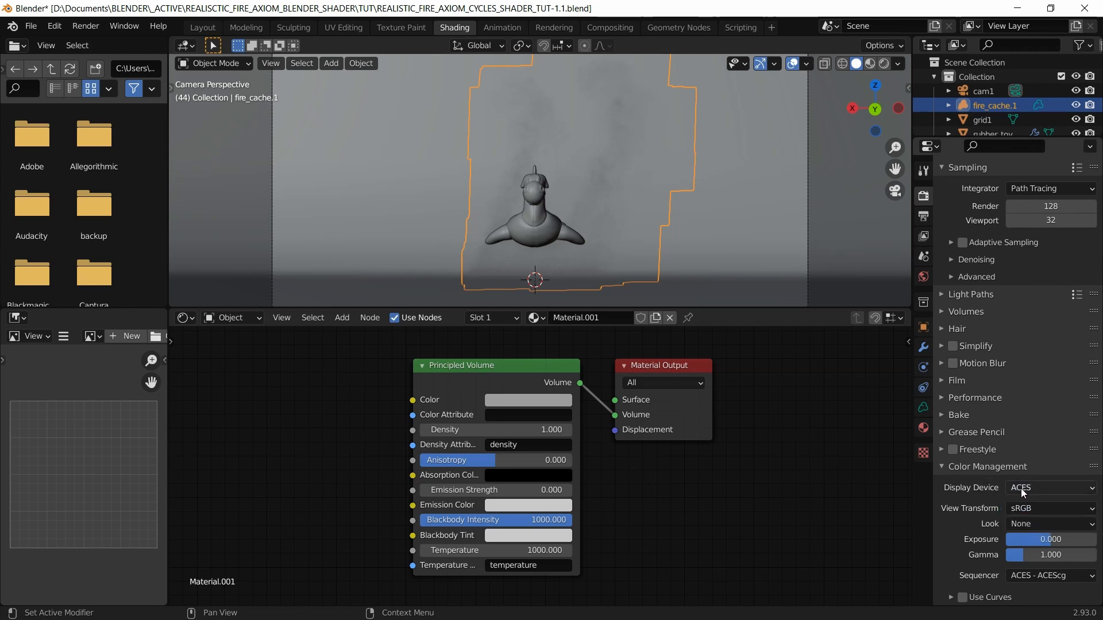
{"action": "left_click", "coordinate": [1021, 488]}
{"action": "left_click", "coordinate": [1021, 488]}
{"action": "left_click", "coordinate": [881, 64]}
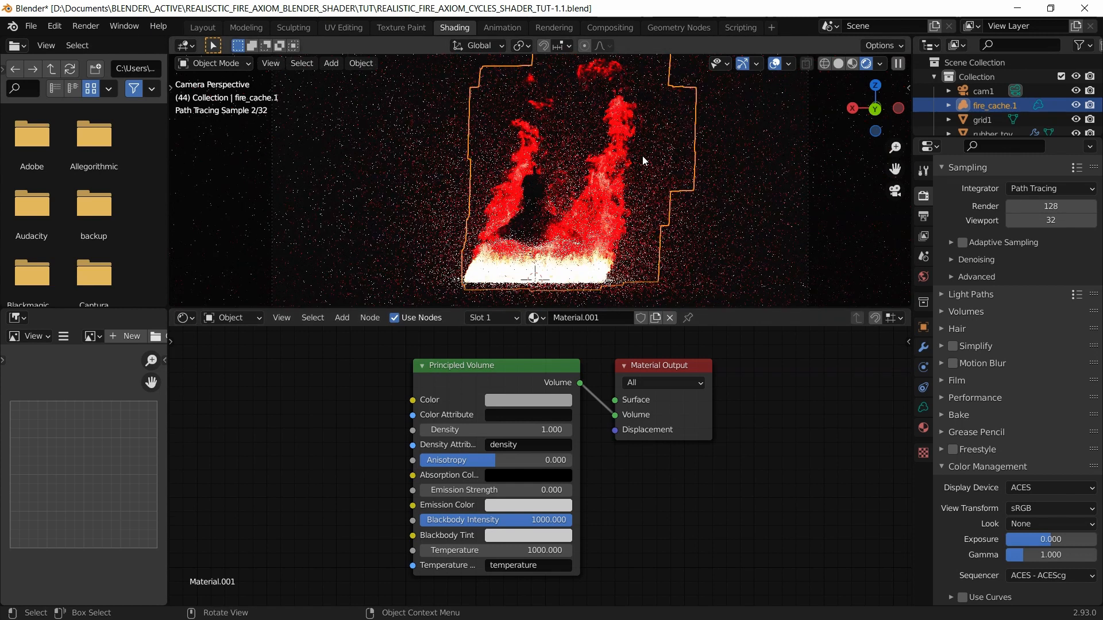
{"action": "left_click", "coordinate": [842, 61]}
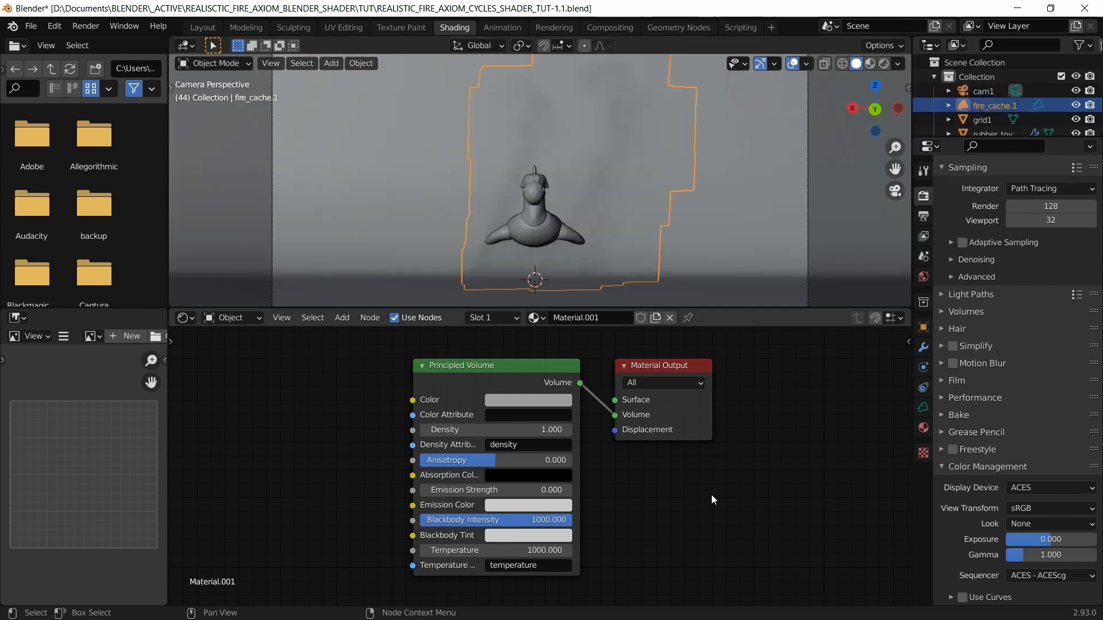
{"action": "key", "text": "ctrl+s"}
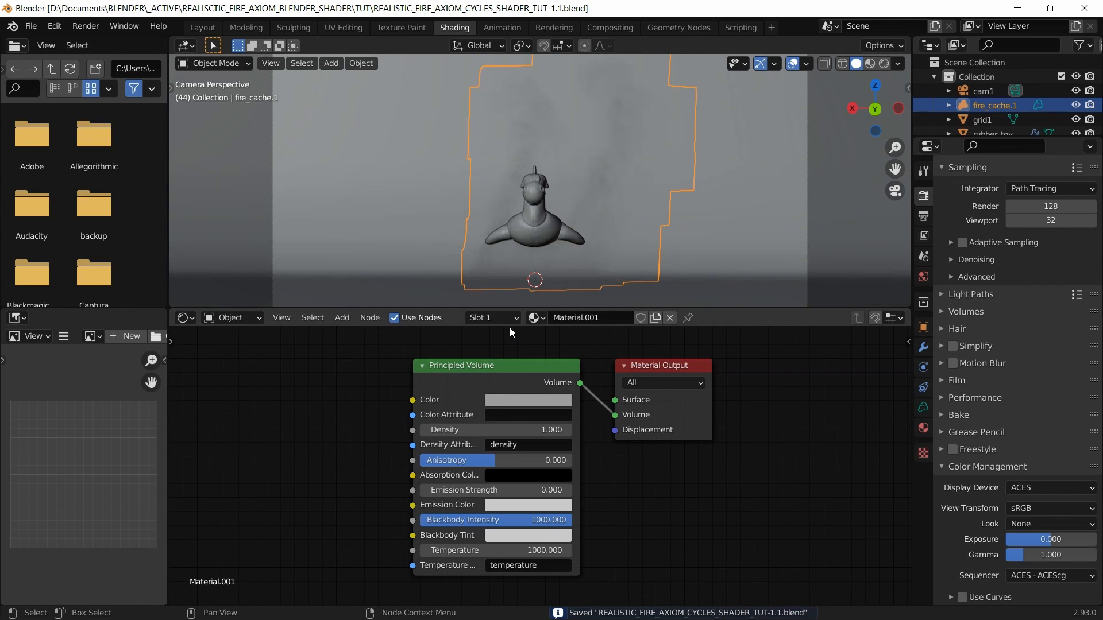
{"action": "left_click_drag", "start_coordinate": [526, 310], "coordinate": [521, 424]}
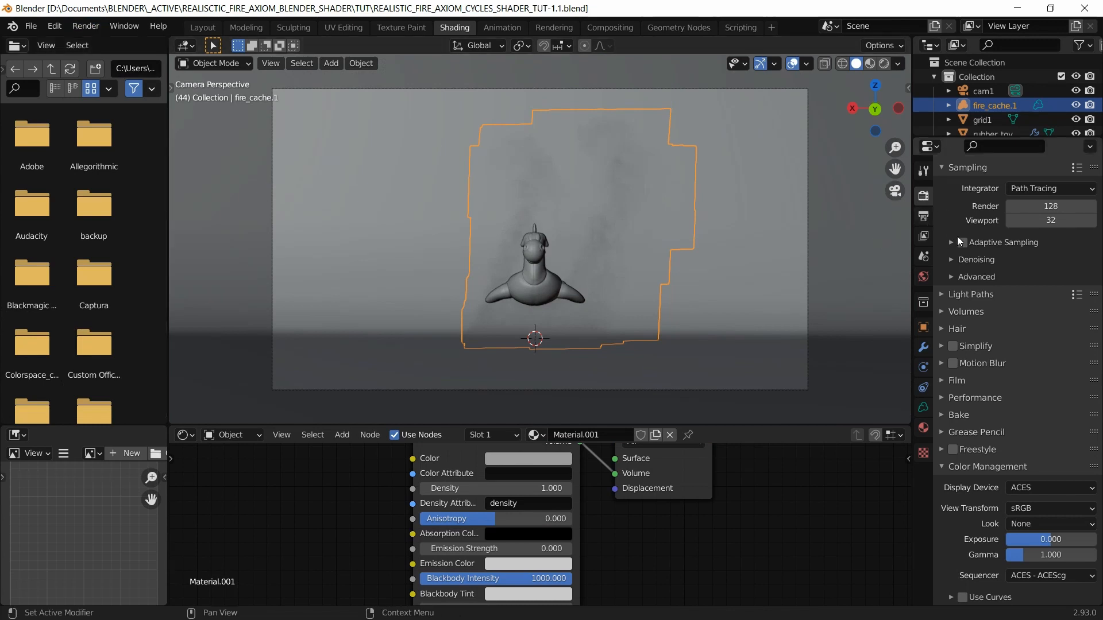
Step: Set the output Resolution % to 50, giving a half-size 1920×1080 render
{"action": "scroll", "coordinate": [970, 235], "scroll_direction": "up", "scroll_amount": 4}
{"action": "left_click", "coordinate": [924, 217]}
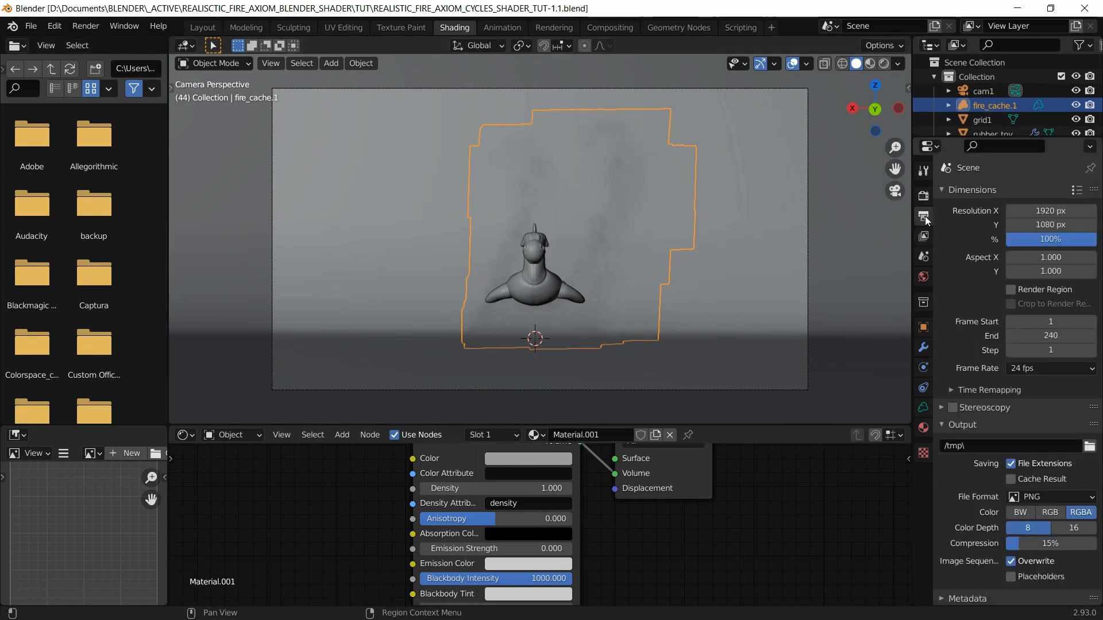
{"action": "left_click", "coordinate": [1049, 239]}
{"action": "type", "text": "50"}
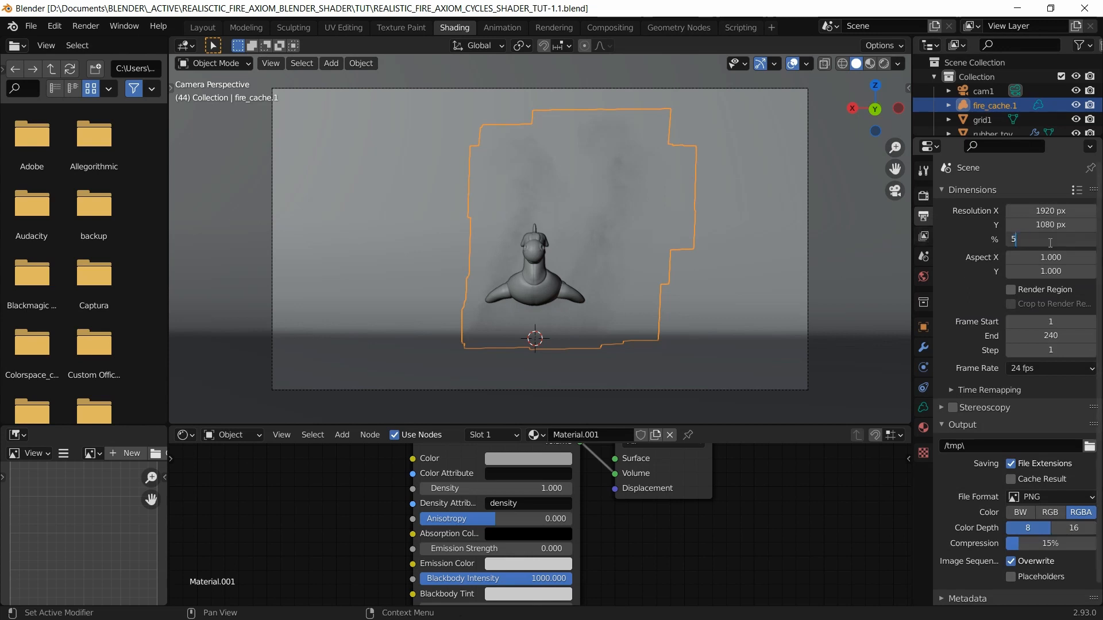
{"action": "key", "text": "Return"}
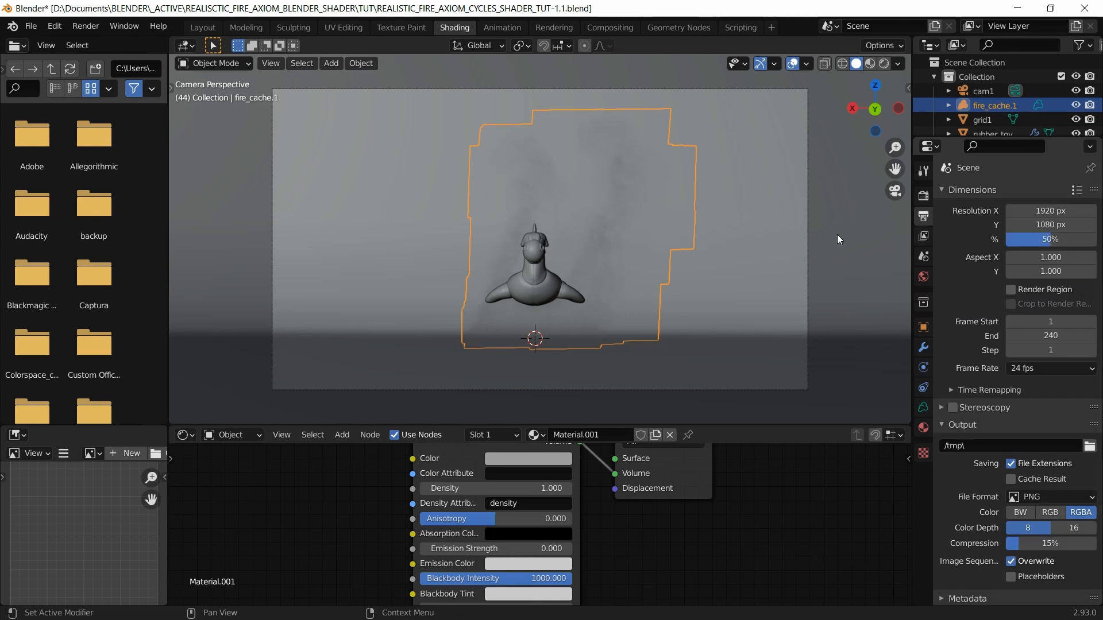
{"action": "left_click", "coordinate": [86, 26]}
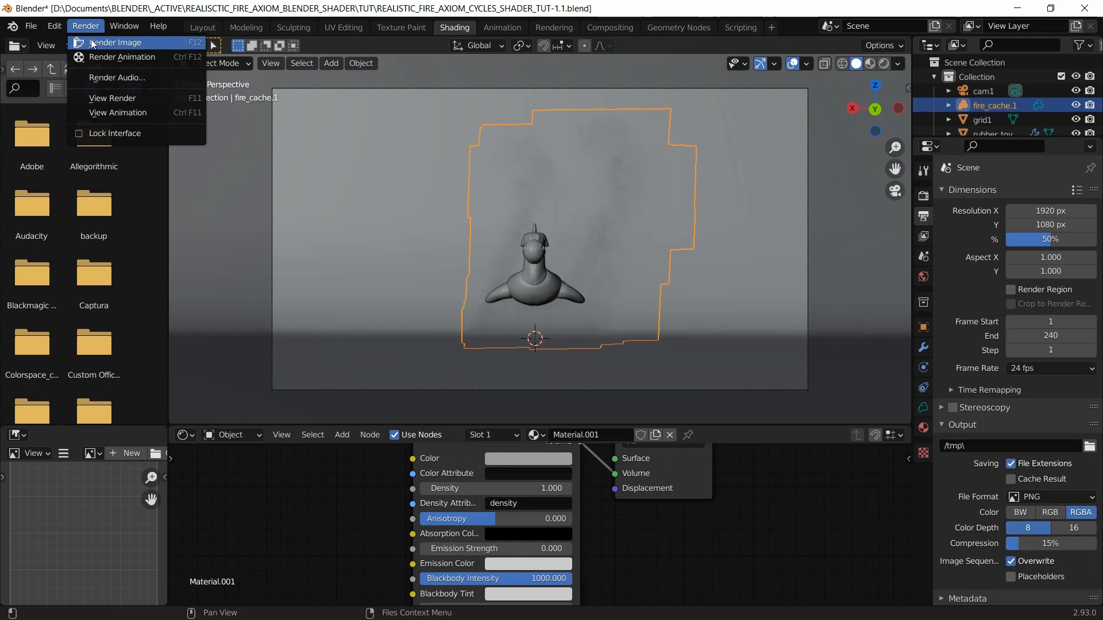
Step: Render a frame, then hide the grid1 fog volume and disable it in viewports
{"action": "left_click", "coordinate": [92, 43]}
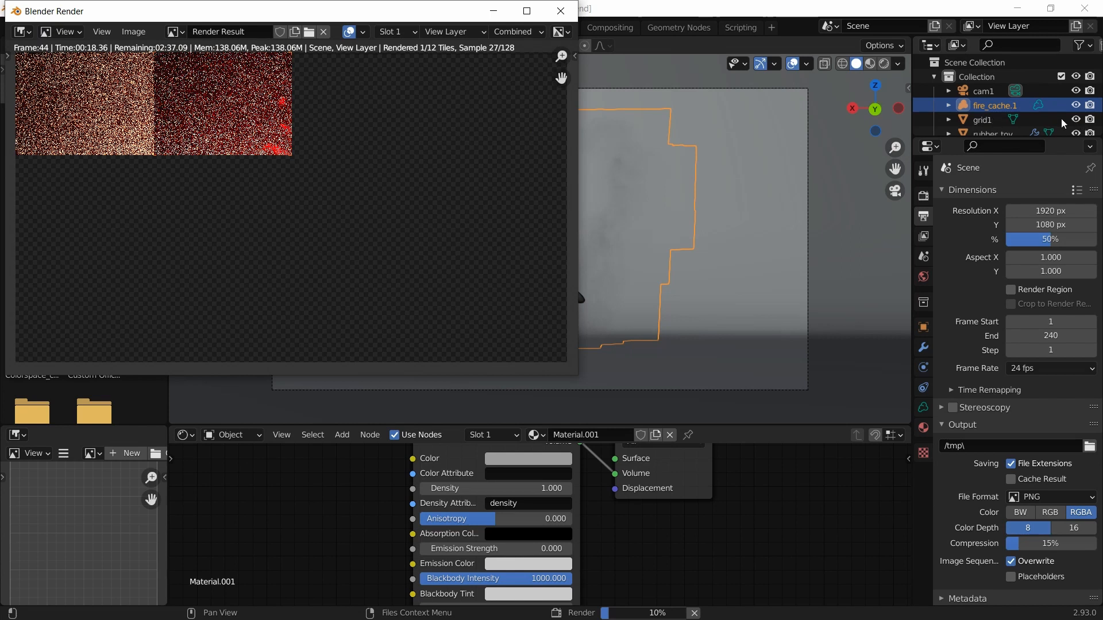
{"action": "left_click", "coordinate": [918, 122]}
{"action": "left_click", "coordinate": [1076, 120]}
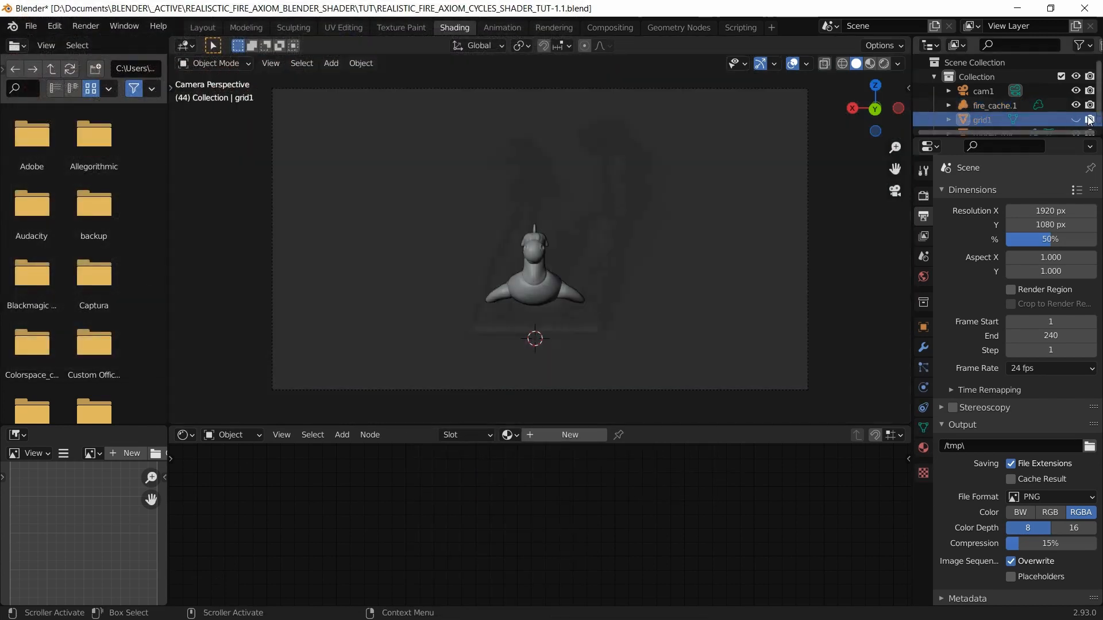
{"action": "left_click", "coordinate": [1081, 44]}
{"action": "left_click", "coordinate": [997, 90]}
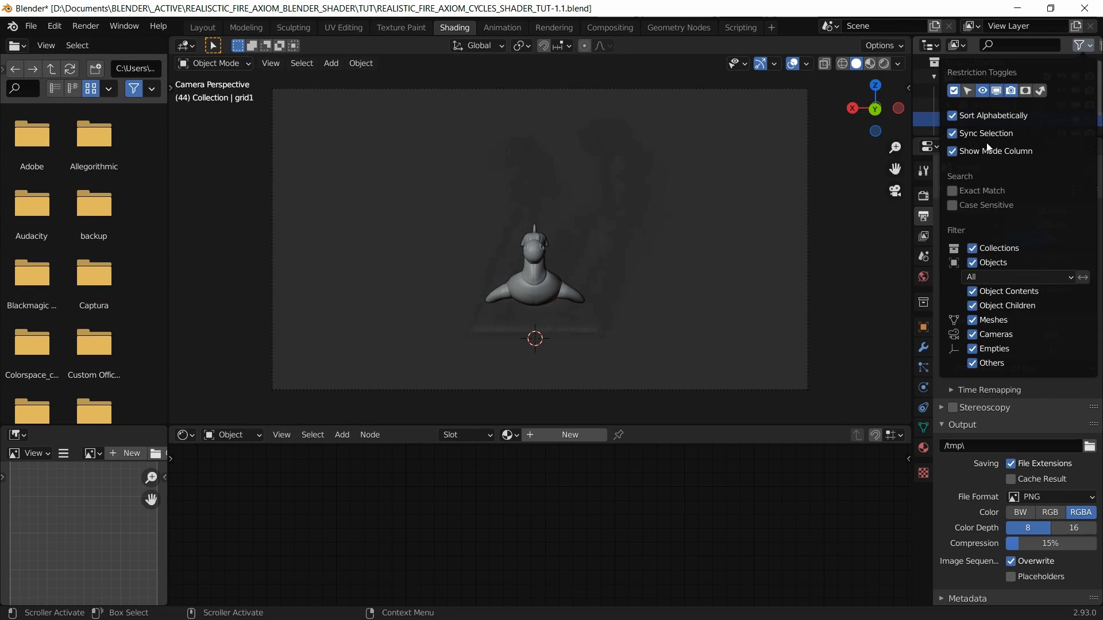
{"action": "left_click", "coordinate": [1073, 119]}
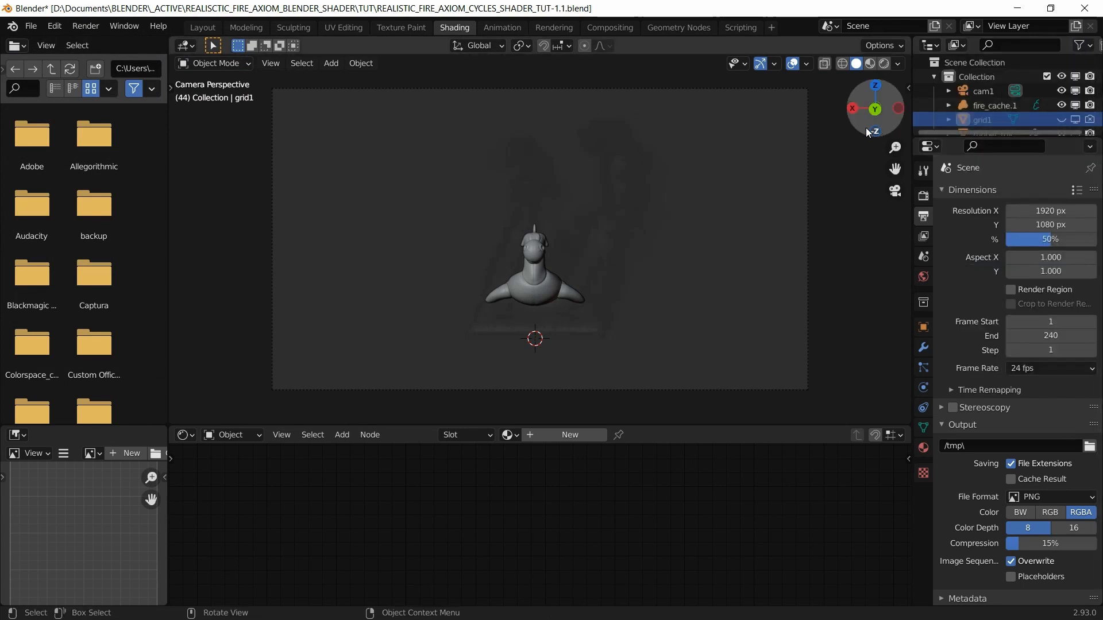
Step: Save, render a fire-only test frame, switch to Slot 2 and close the render window
{"action": "key", "text": "ctrl+s"}
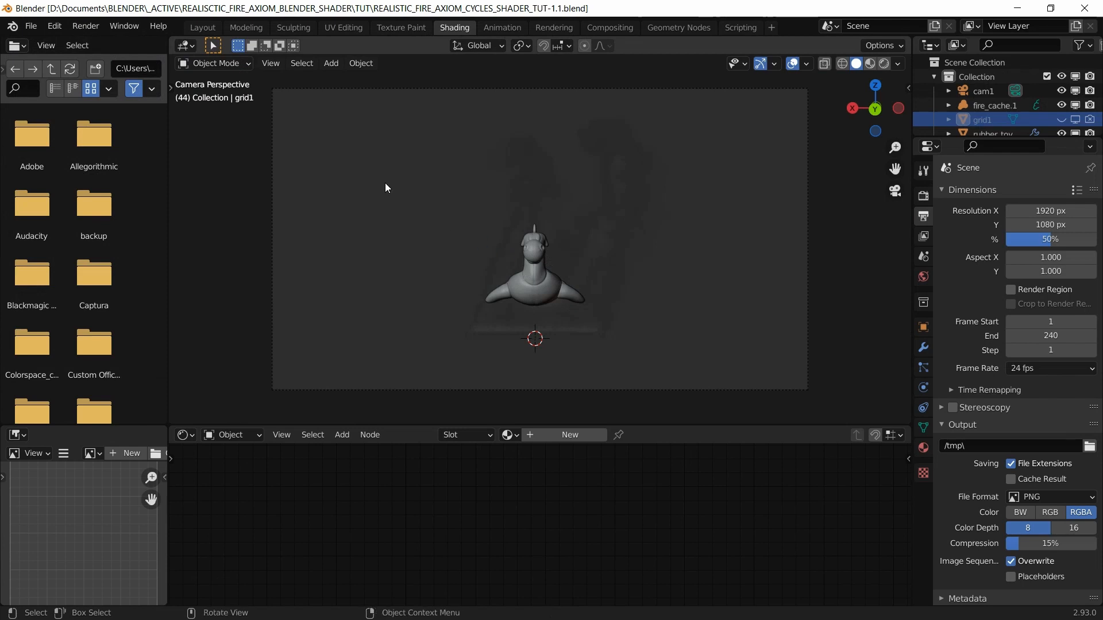
{"action": "left_click", "coordinate": [97, 30]}
{"action": "left_click", "coordinate": [103, 41]}
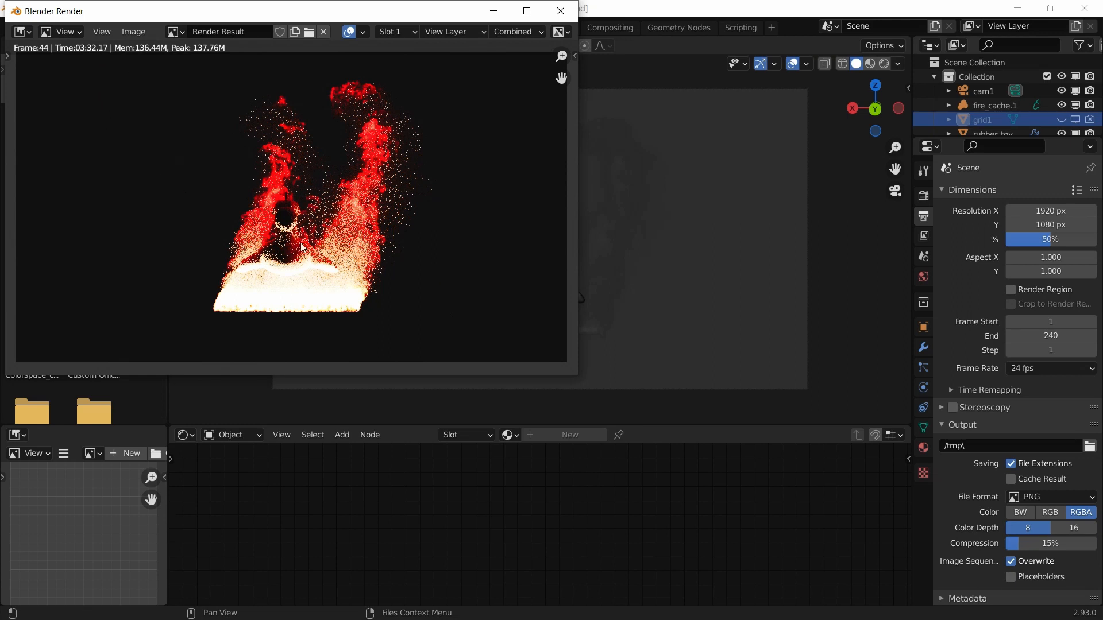
{"action": "left_click", "coordinate": [396, 32]}
{"action": "left_click", "coordinate": [396, 63]}
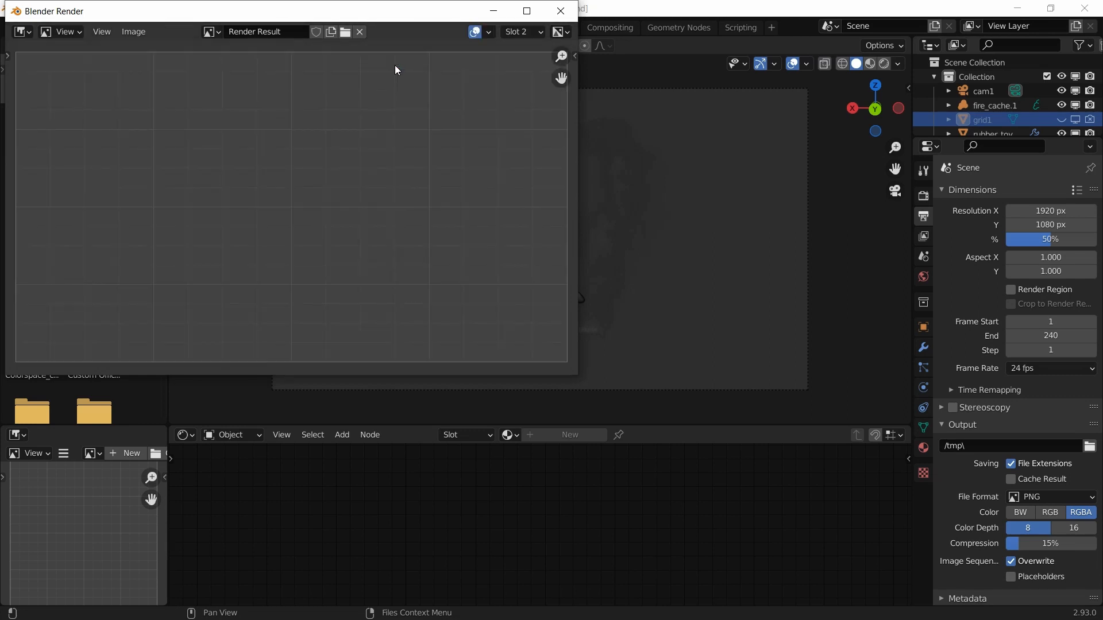
{"action": "left_click", "coordinate": [561, 10]}
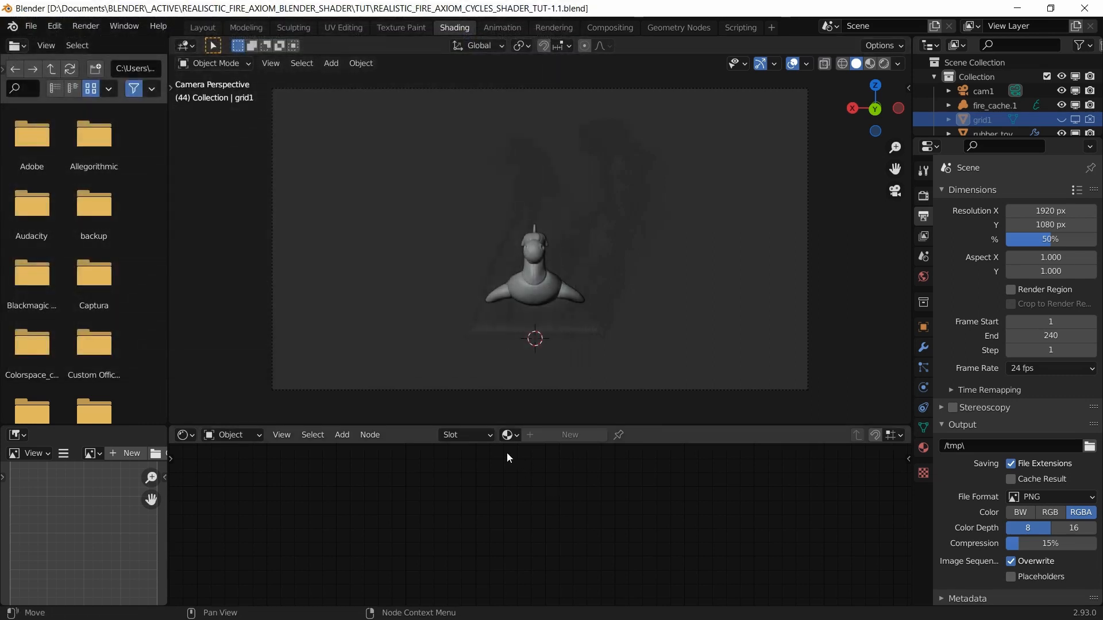
Step: Select fire_cache.1 and delete the Principled Volume node from its material
{"action": "left_click", "coordinate": [990, 105]}
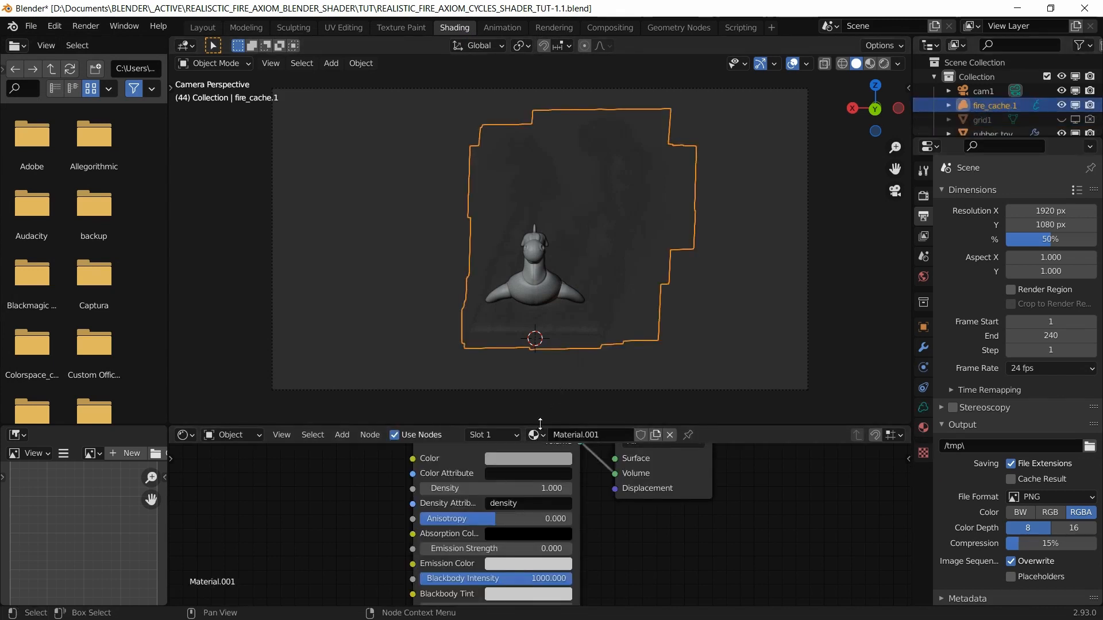
{"action": "left_click_drag", "start_coordinate": [540, 423], "coordinate": [543, 287]}
{"action": "middle_click_drag", "start_coordinate": [669, 470], "coordinate": [732, 481]}
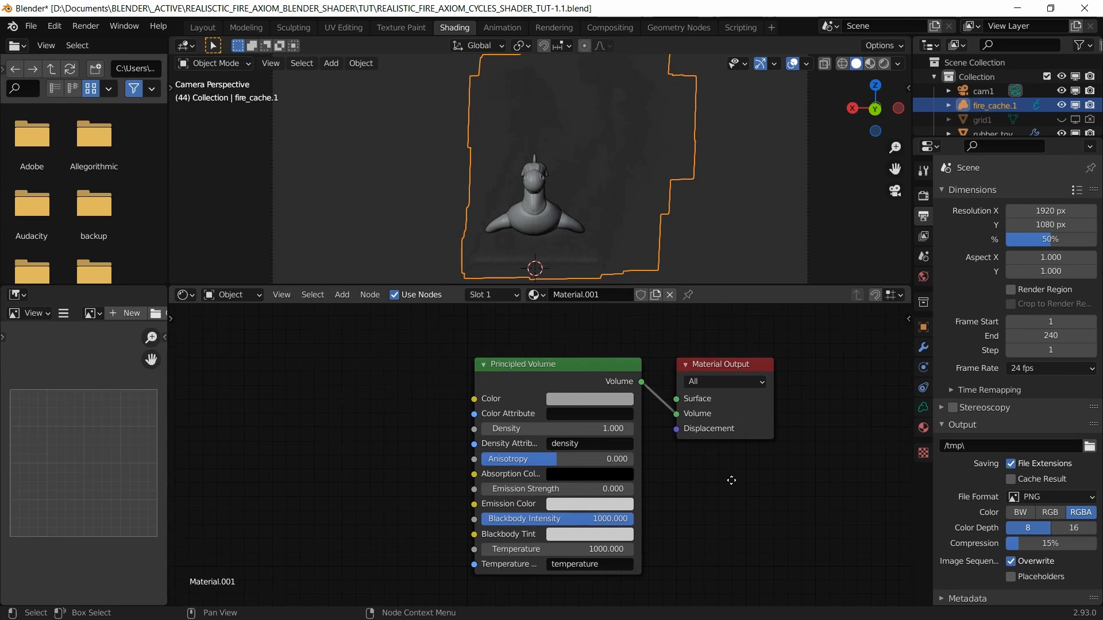
{"action": "left_click", "coordinate": [538, 371]}
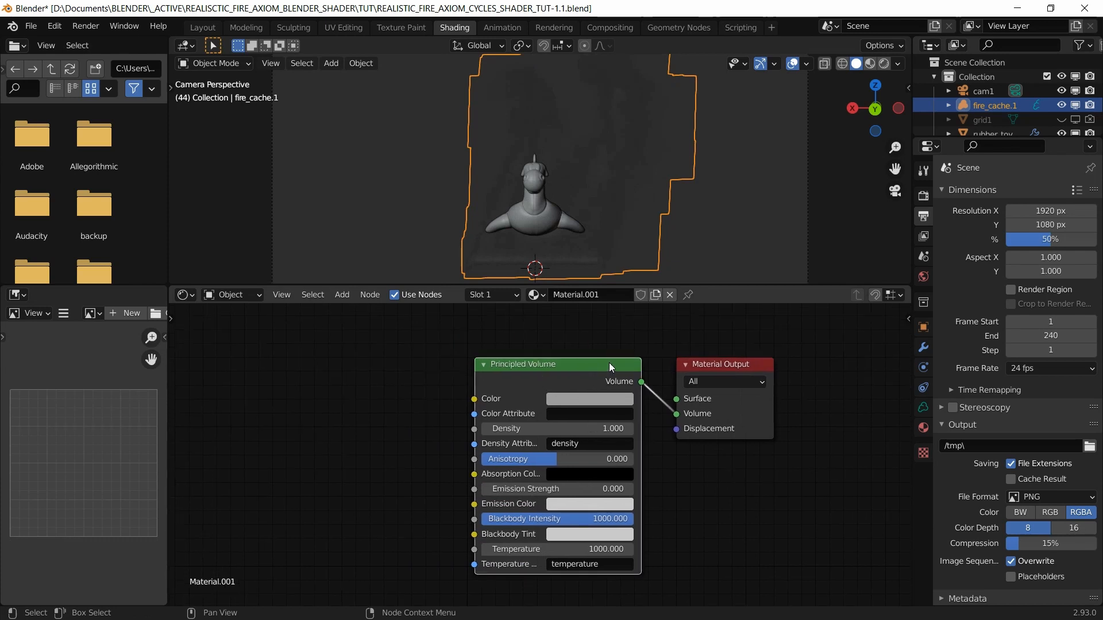
{"action": "key", "text": "x"}
Step: Add an Attribute node named 'temperature' and place it to the left
{"action": "middle_click_drag", "start_coordinate": [570, 427], "coordinate": [630, 436]}
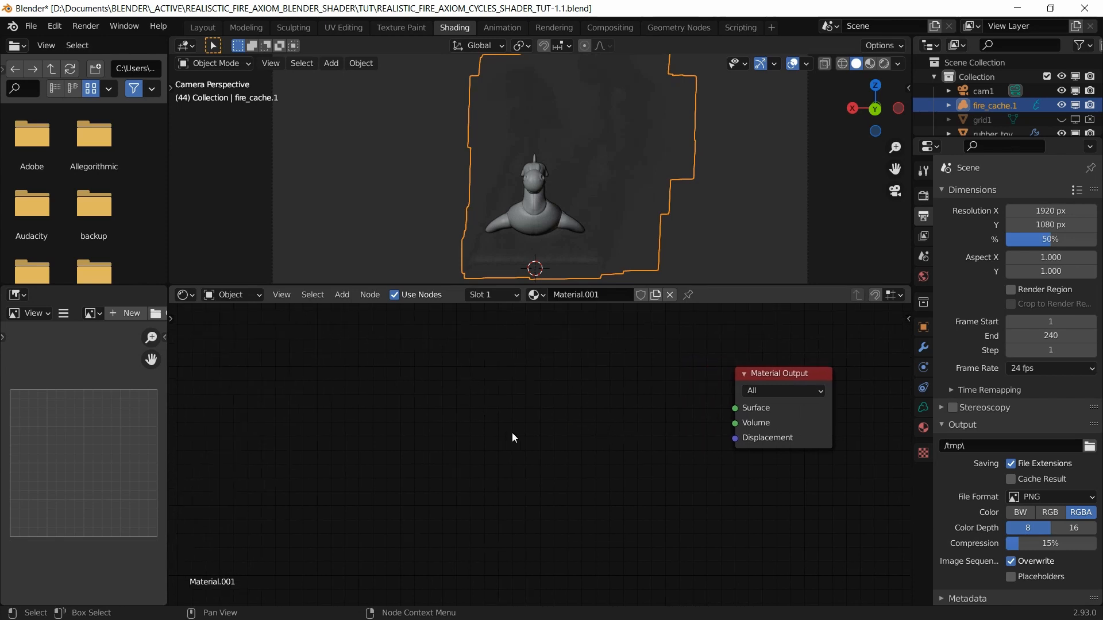
{"action": "key", "text": "shift+a"}
{"action": "type", "text": "a"}
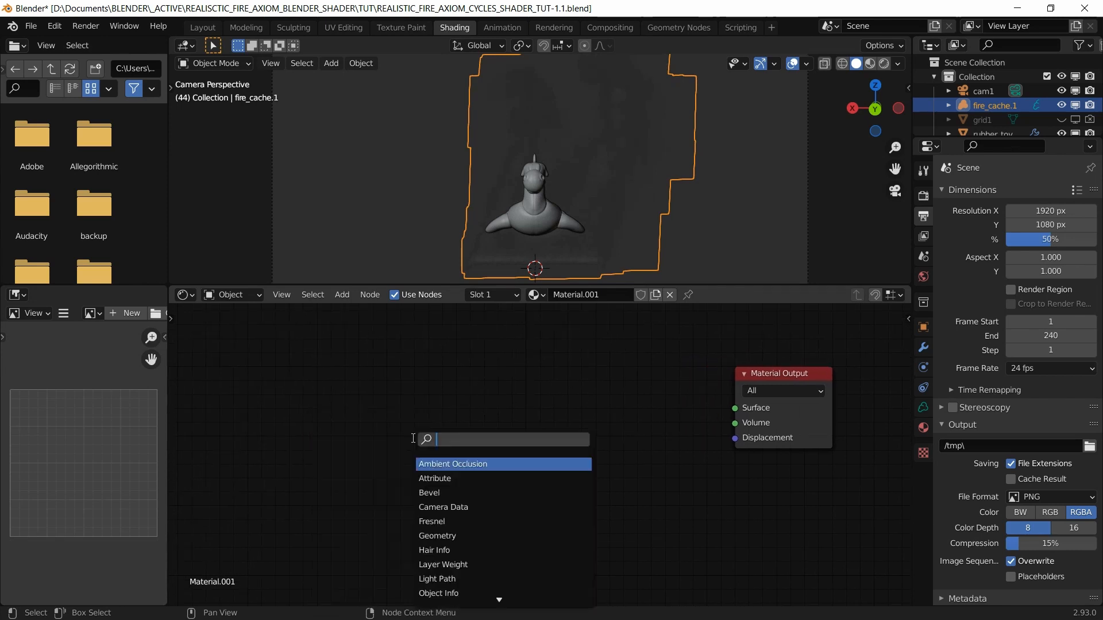
{"action": "type", "text": "ttribu"}
{"action": "key", "text": "Return"}
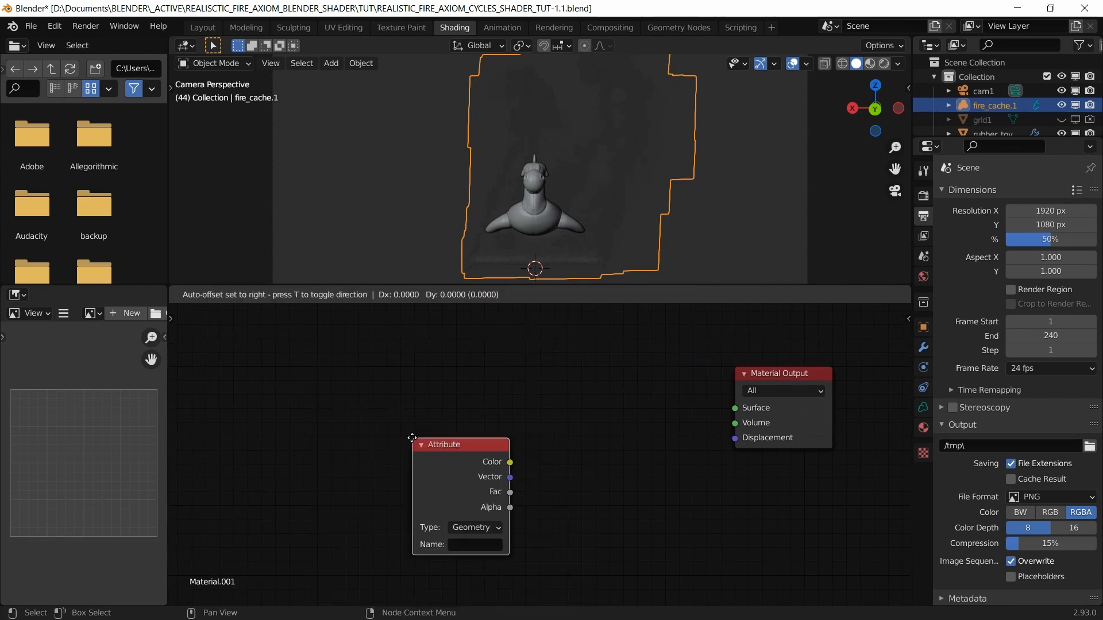
{"action": "left_click", "coordinate": [253, 356]}
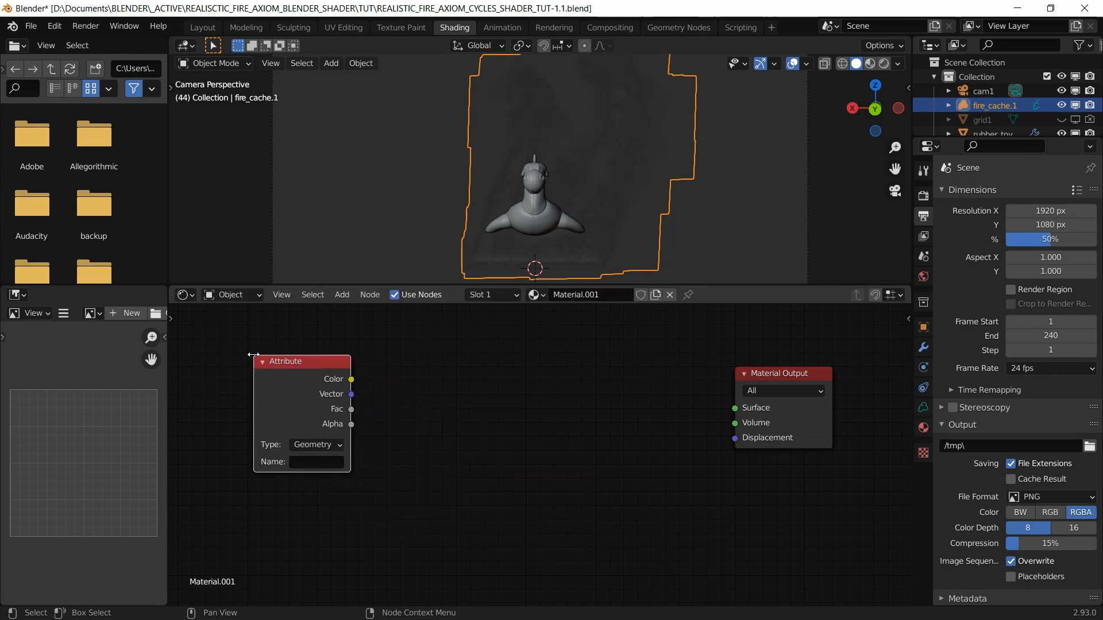
{"action": "left_click", "coordinate": [296, 462]}
{"action": "type", "text": "temperature"}
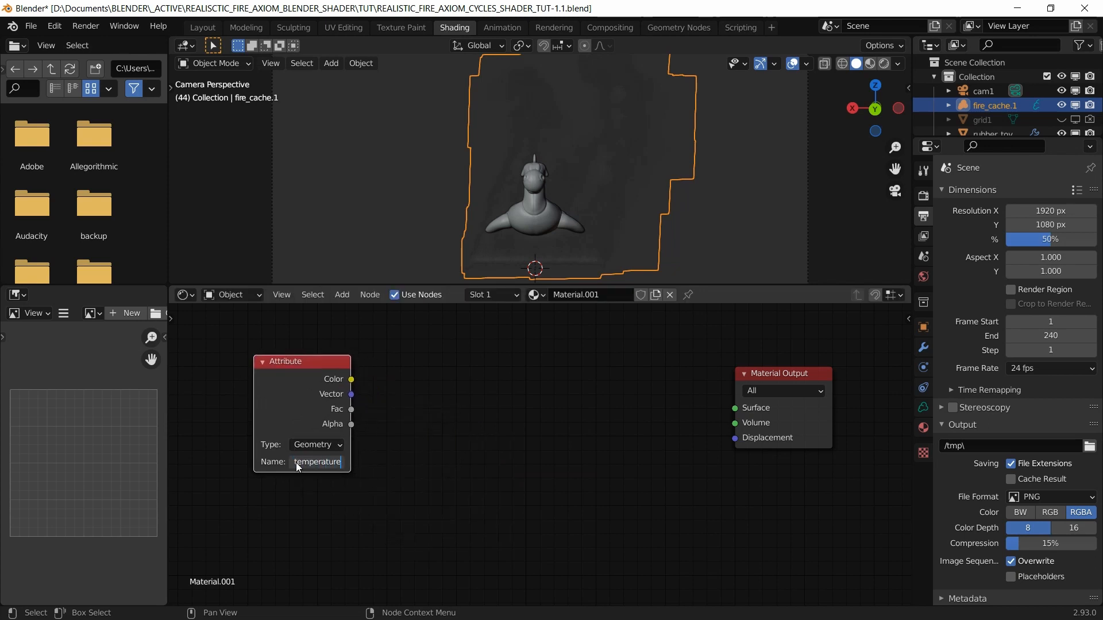
{"action": "key", "text": "Return"}
{"action": "left_click_drag", "start_coordinate": [302, 366], "coordinate": [268, 367]}
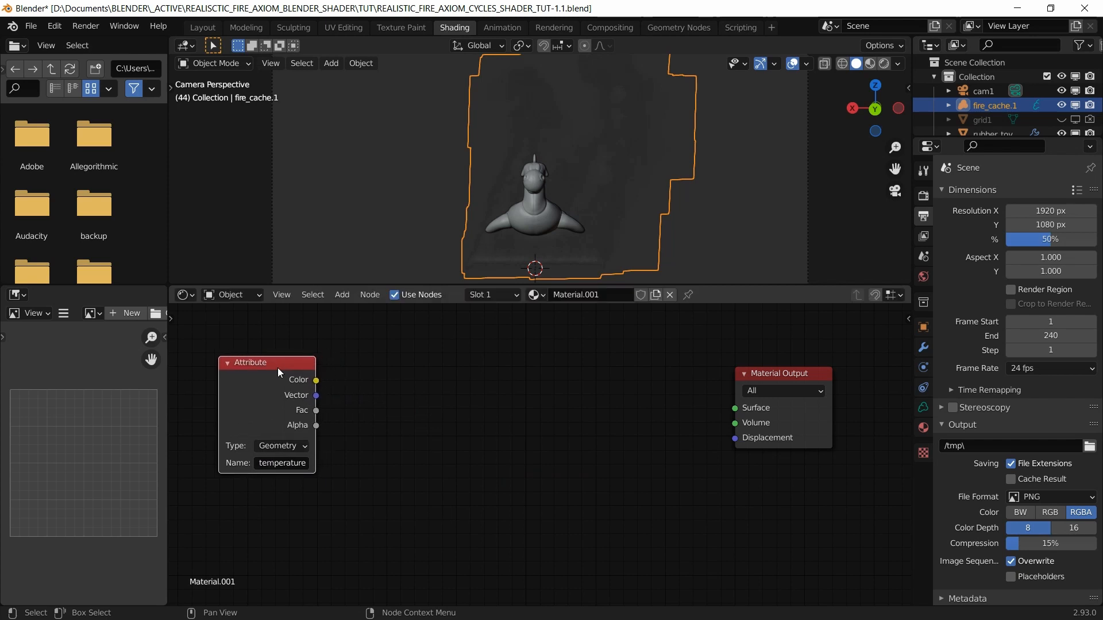
Step: Add a ColorRamp fed by Attribute Color and link it to Material Output's Volume
{"action": "left_click", "coordinate": [400, 411]}
{"action": "key", "text": "shift+a"}
{"action": "left_click", "coordinate": [400, 412]}
{"action": "type", "text": "color"}
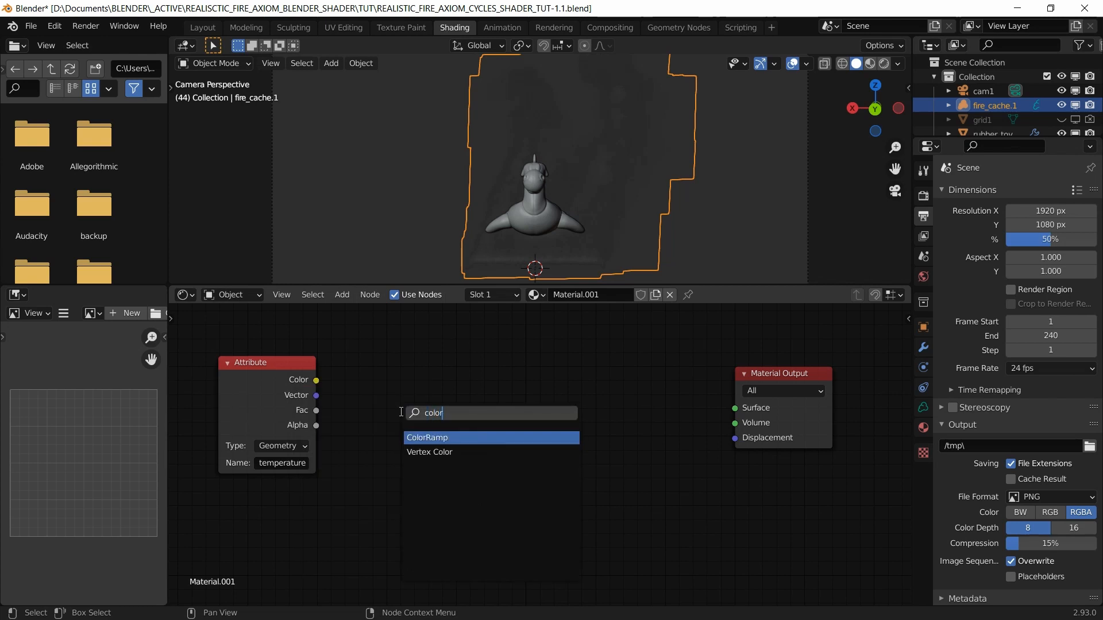
{"action": "key", "text": "Return"}
{"action": "left_click", "coordinate": [400, 411]}
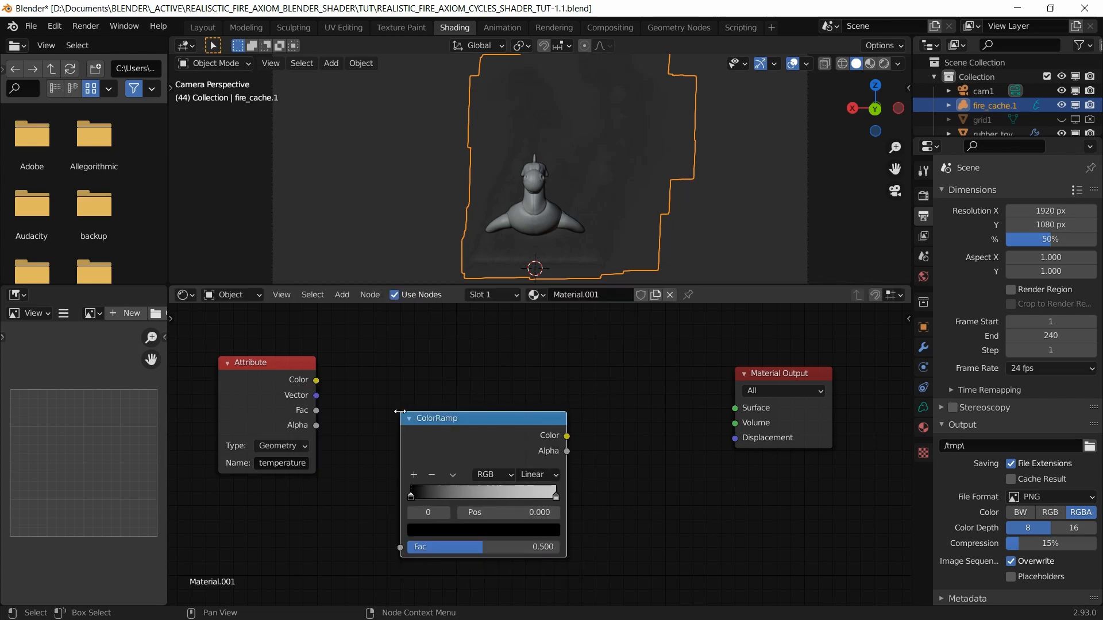
{"action": "left_click_drag", "start_coordinate": [316, 380], "coordinate": [416, 543]}
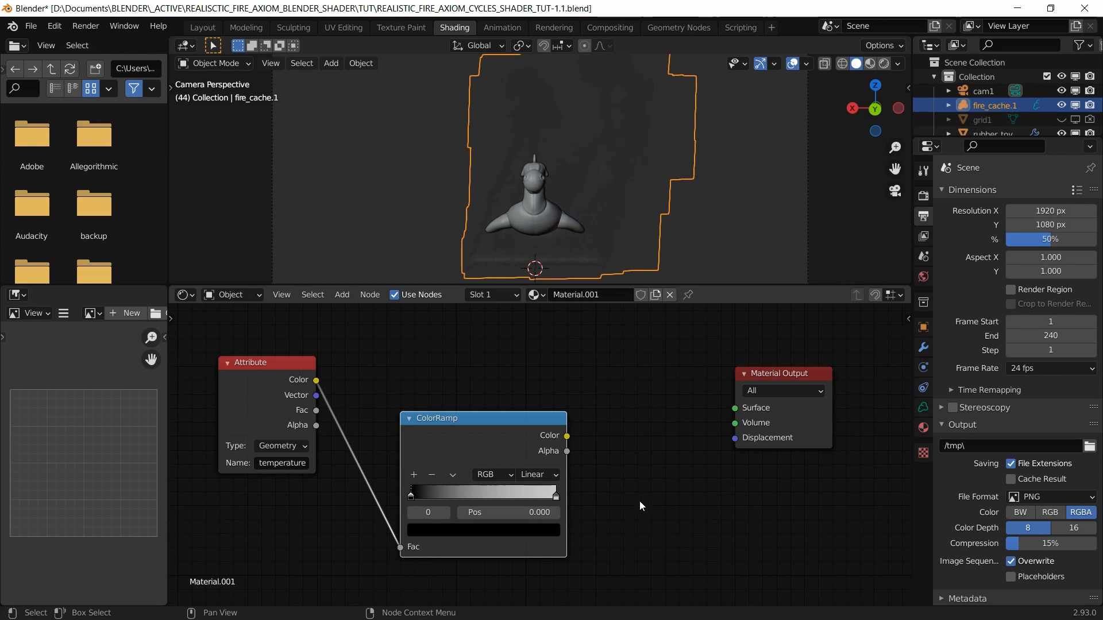
{"action": "left_click_drag", "start_coordinate": [567, 436], "coordinate": [727, 430]}
{"action": "left_click_drag", "start_coordinate": [759, 381], "coordinate": [851, 422]}
Step: Insert a Principled Volume on that link with the ColorRamp driving Emission Color, then save
{"action": "key", "text": "shift+a"}
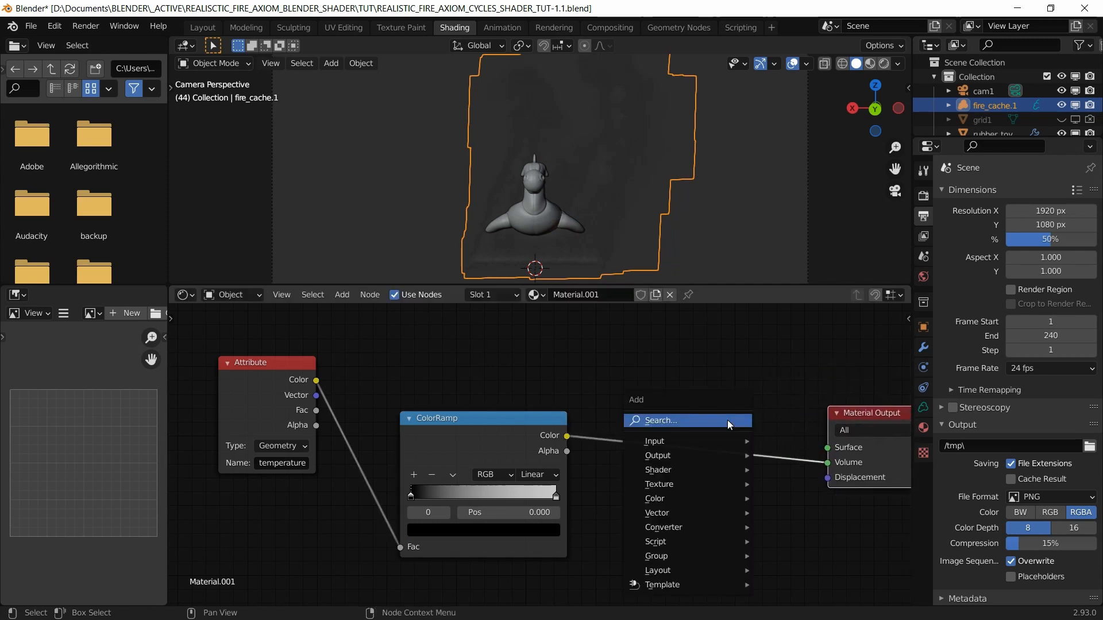
{"action": "type", "text": "princi"}
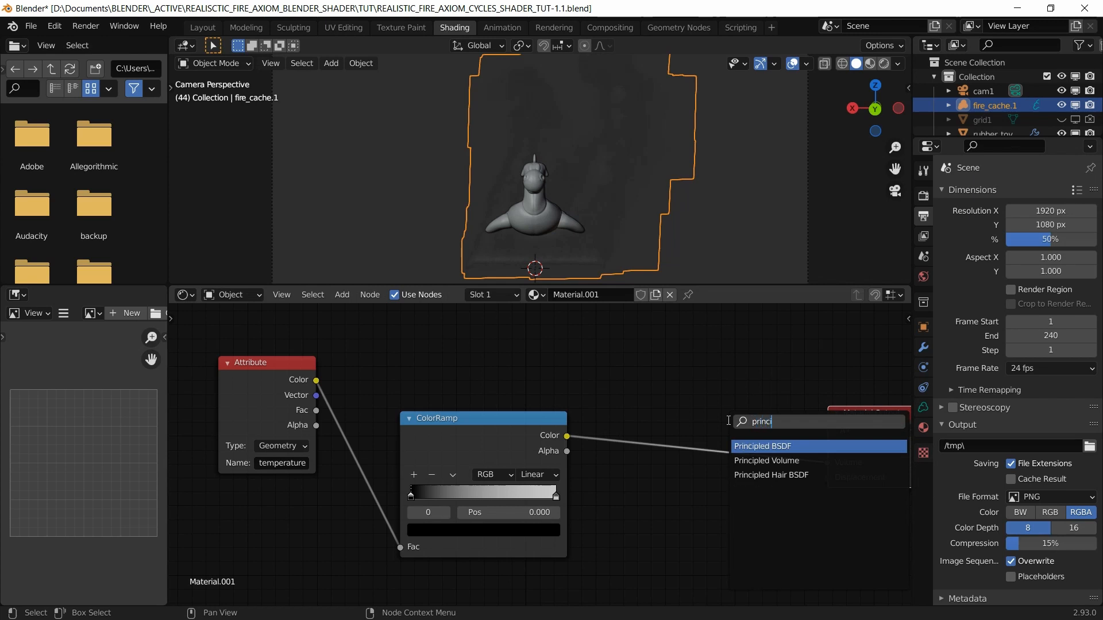
{"action": "key", "text": "Down"}
{"action": "key", "text": "Return"}
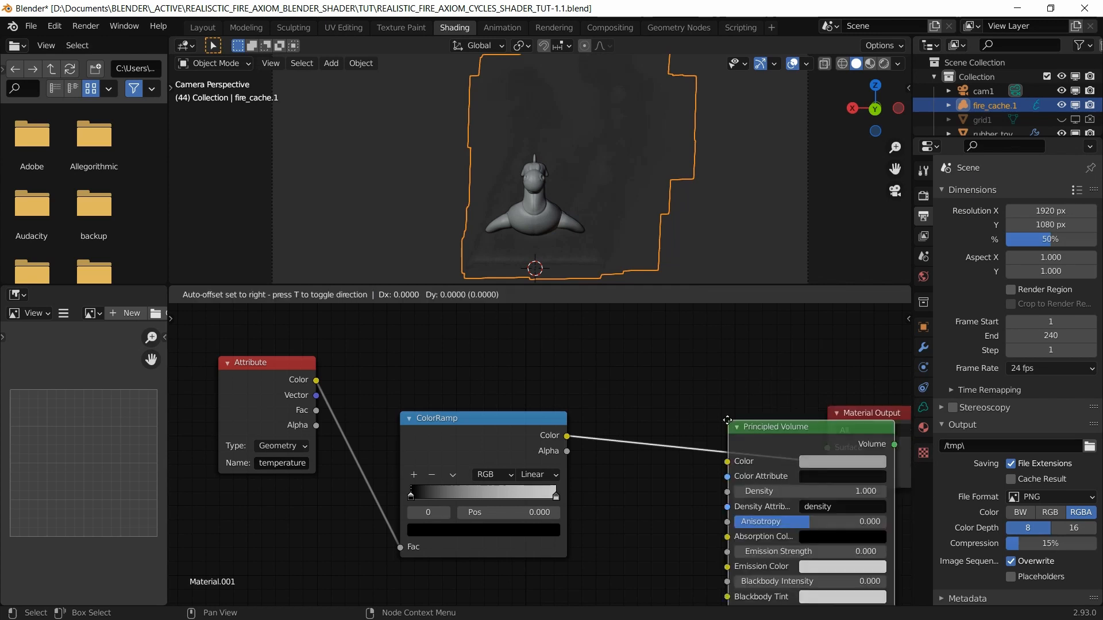
{"action": "left_click", "coordinate": [632, 378]}
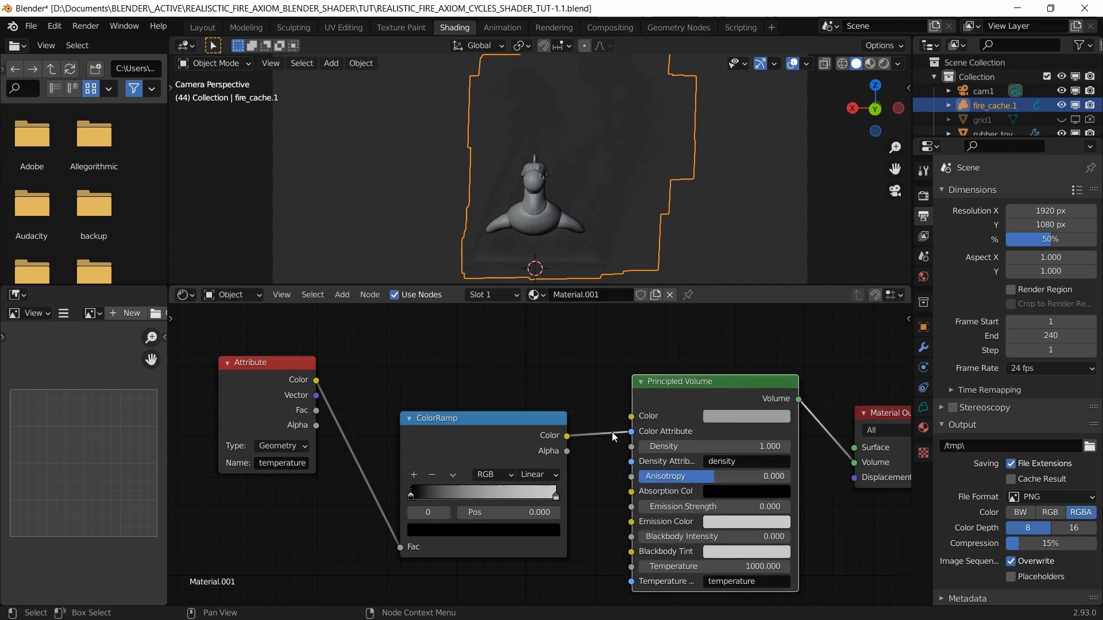
{"action": "left_click_drag", "start_coordinate": [631, 431], "coordinate": [628, 519]}
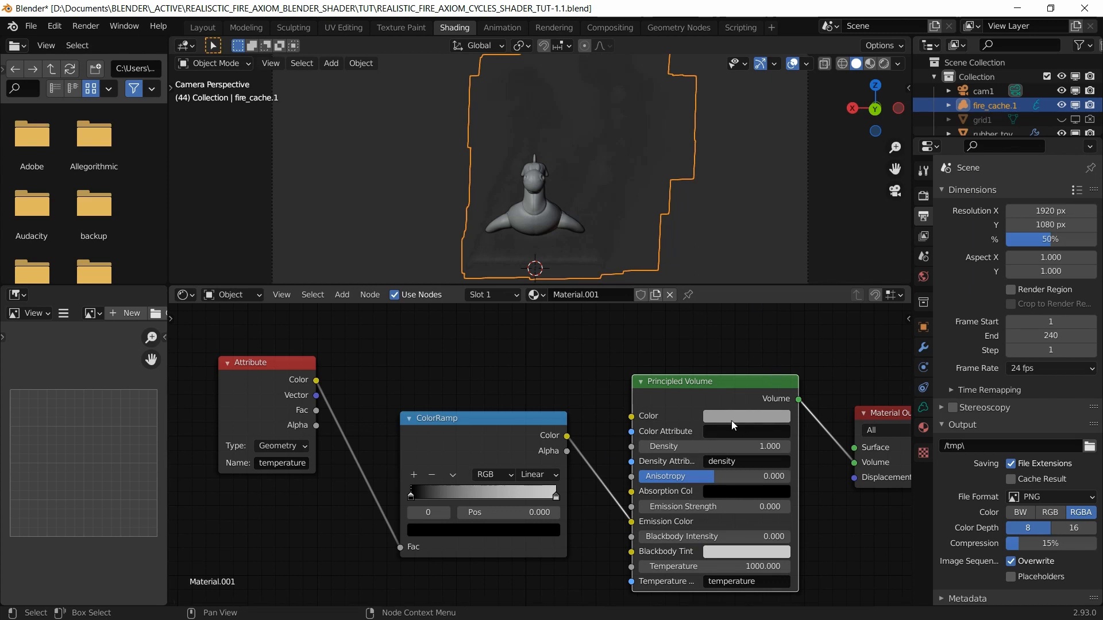
{"action": "scroll", "coordinate": [728, 421], "scroll_direction": "down", "scroll_amount": 1}
{"action": "key", "text": "ctrl+s"}
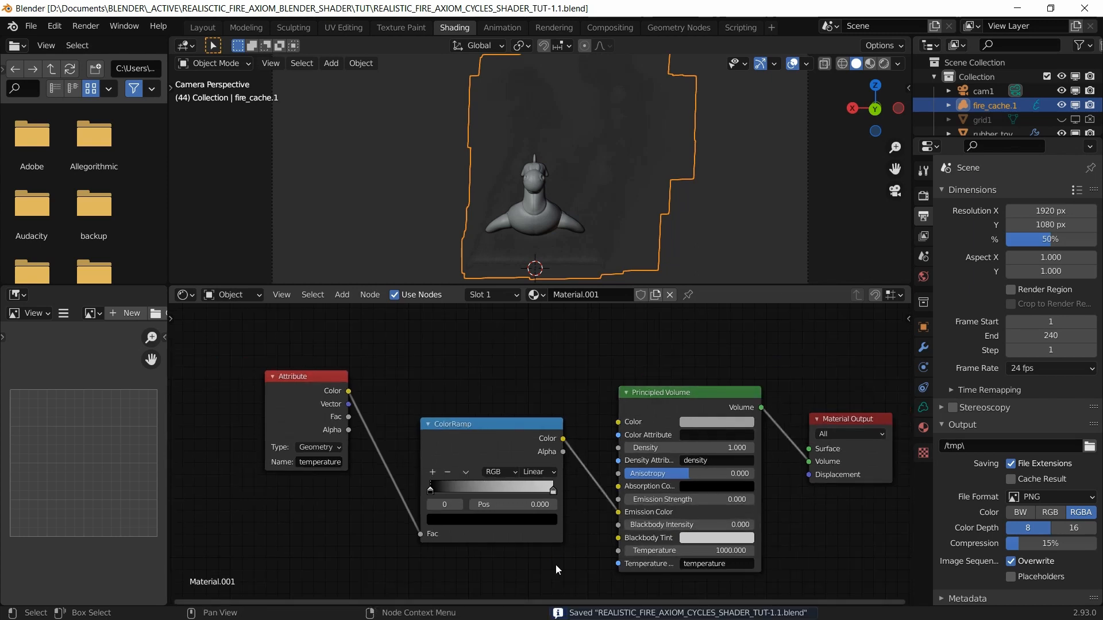
Step: Switch the viewport to Rendered shading and move the Attribute node further left
{"action": "left_click", "coordinate": [884, 63]}
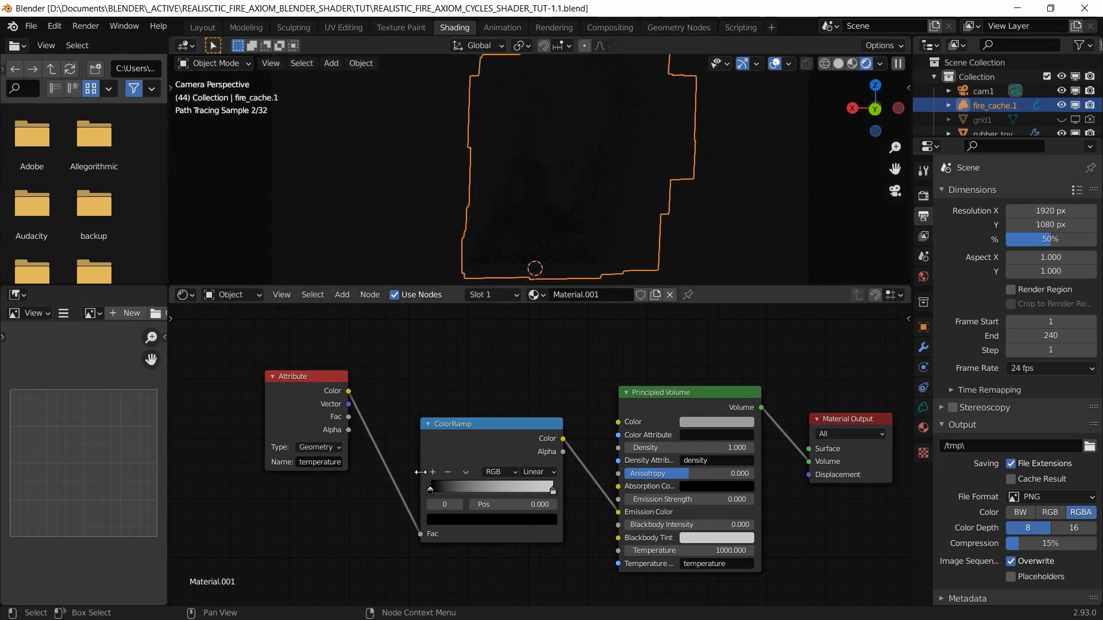
{"action": "middle_click_drag", "start_coordinate": [328, 378], "coordinate": [477, 373]}
{"action": "left_click_drag", "start_coordinate": [477, 373], "coordinate": [348, 382]}
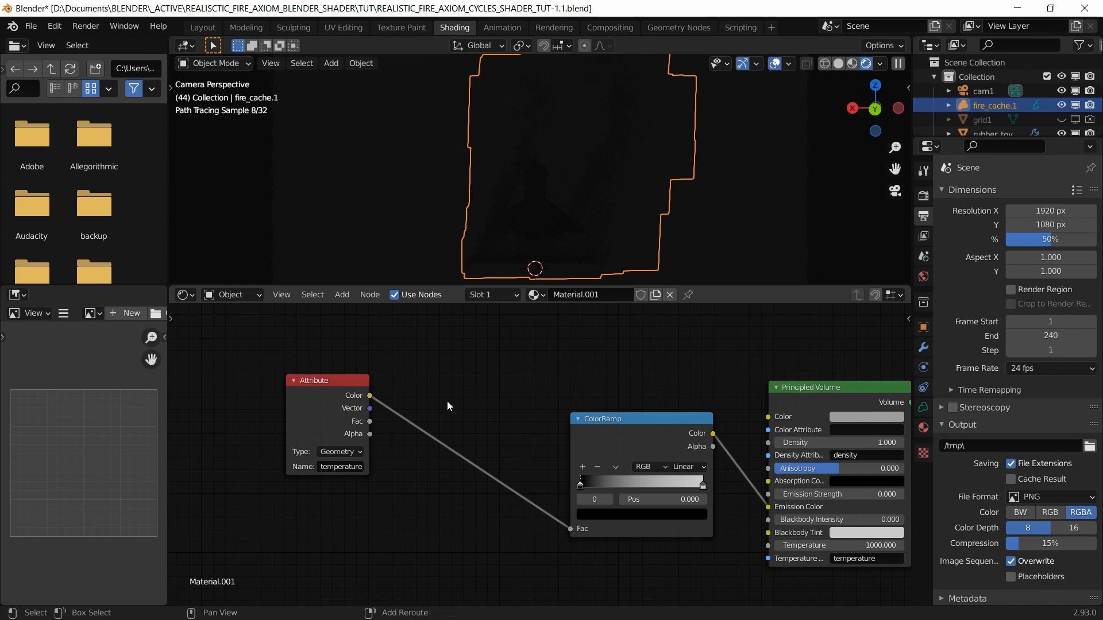
Step: Search the add-node menu for 'range' to find Map Range
{"action": "key", "text": "shift+a"}
{"action": "left_click", "coordinate": [448, 401]}
{"action": "type", "text": "range"}
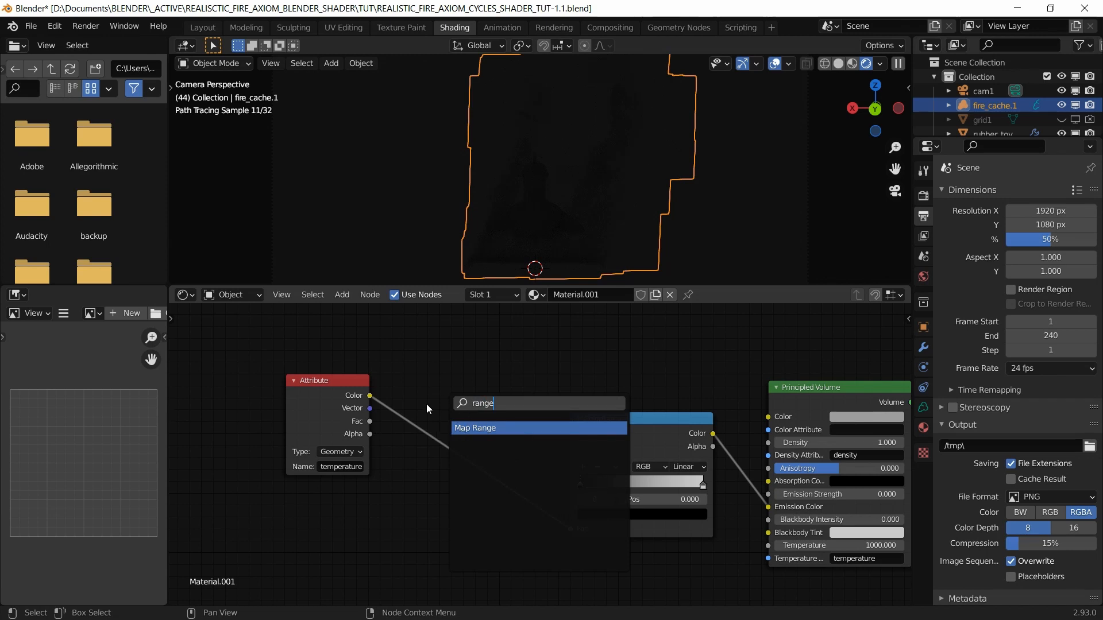
Step: Insert a Map Range on the Attribute–ColorRamp link with From Max and To Max 10, unclamped
{"action": "key", "text": "Return"}
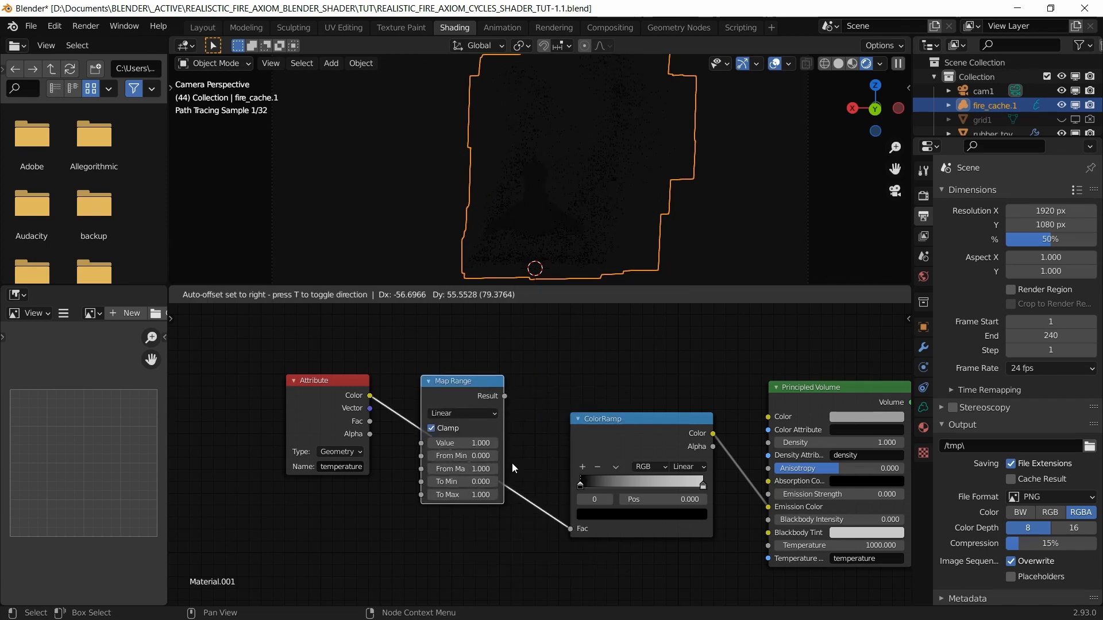
{"action": "left_click", "coordinate": [515, 463]}
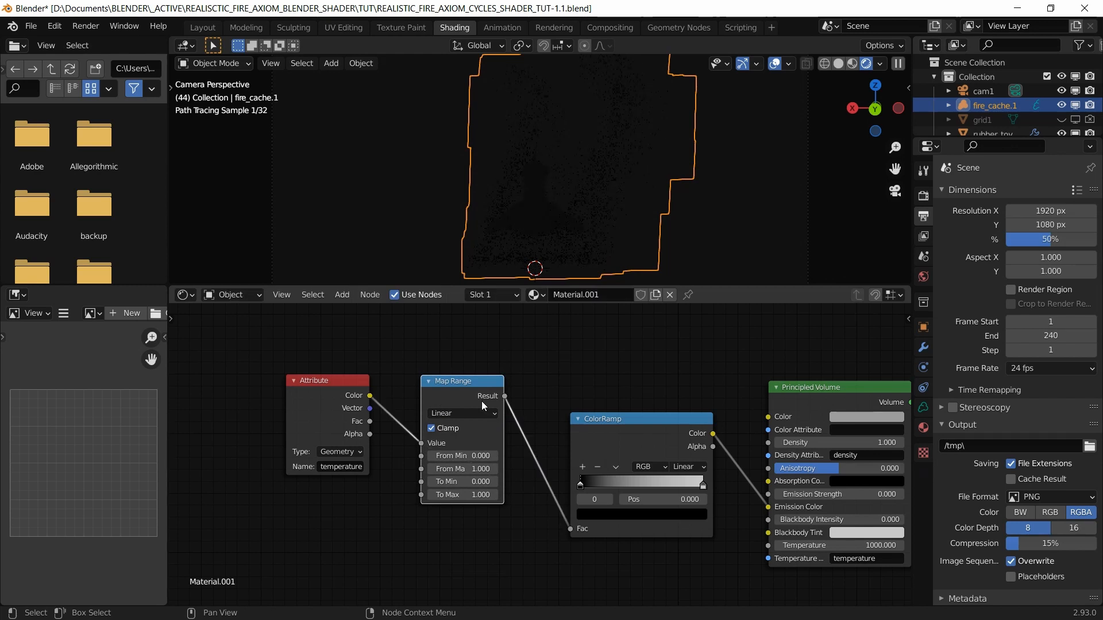
{"action": "left_click", "coordinate": [476, 470]}
{"action": "type", "text": "10"}
{"action": "key", "text": "Return"}
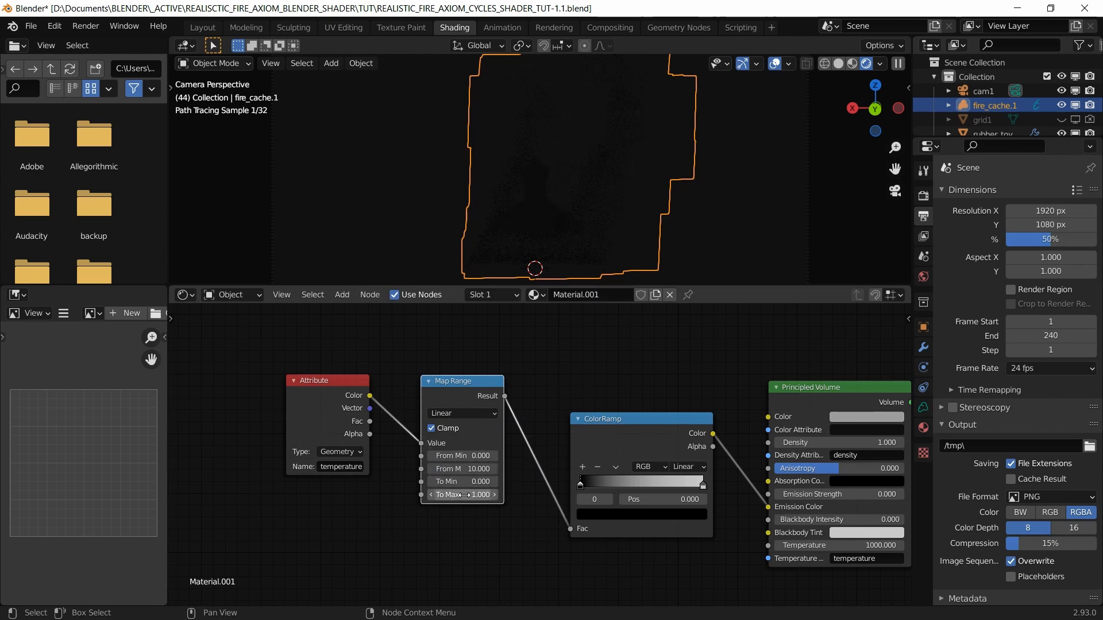
{"action": "left_click", "coordinate": [464, 495]}
{"action": "type", "text": "10"}
{"action": "key", "text": "Return"}
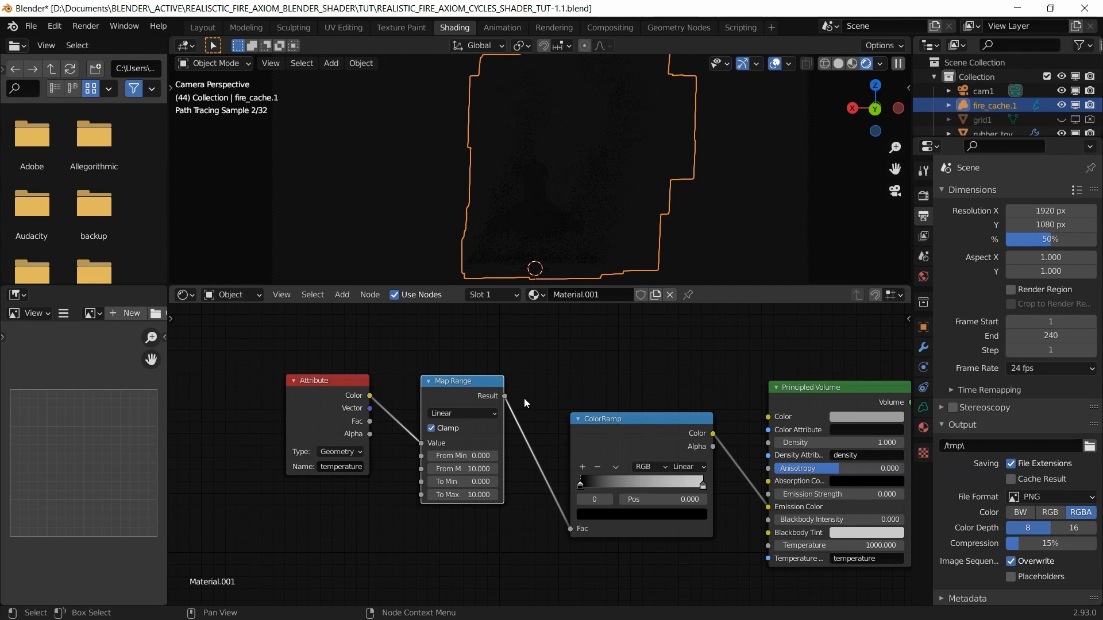
{"action": "left_click", "coordinate": [431, 429]}
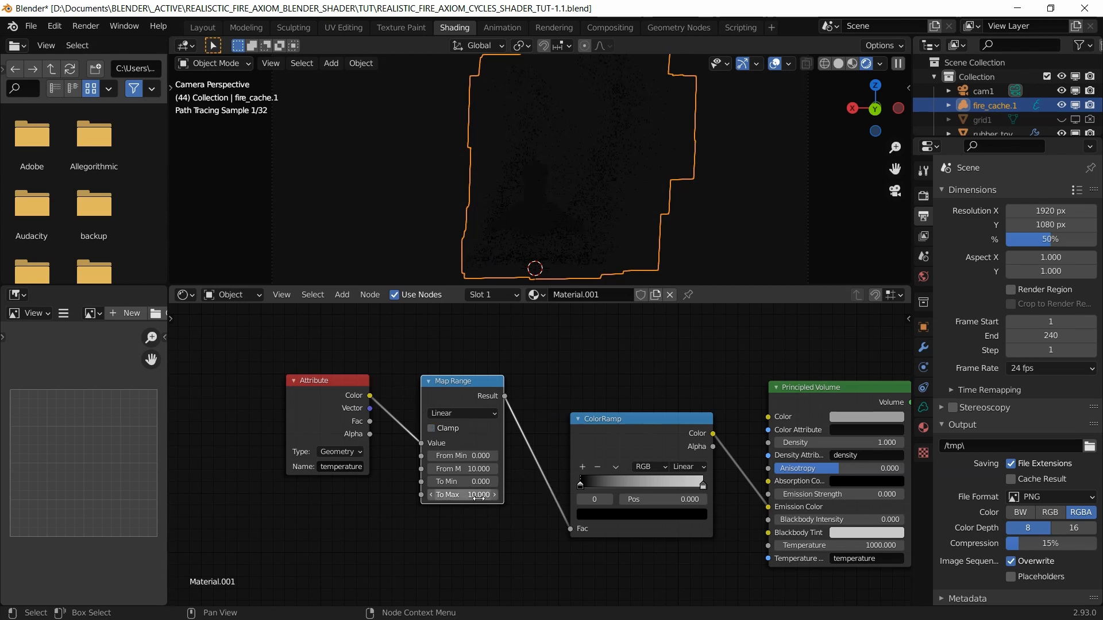
Step: Change Map Range From Max to 1 and shift the Attribute, Map Range and ColorRamp nodes left
{"action": "left_click", "coordinate": [473, 469]}
{"action": "type", "text": "10.0"}
{"action": "key", "text": "BackSpace"}
{"action": "key", "text": "BackSpace"}
{"action": "key", "text": "BackSpace"}
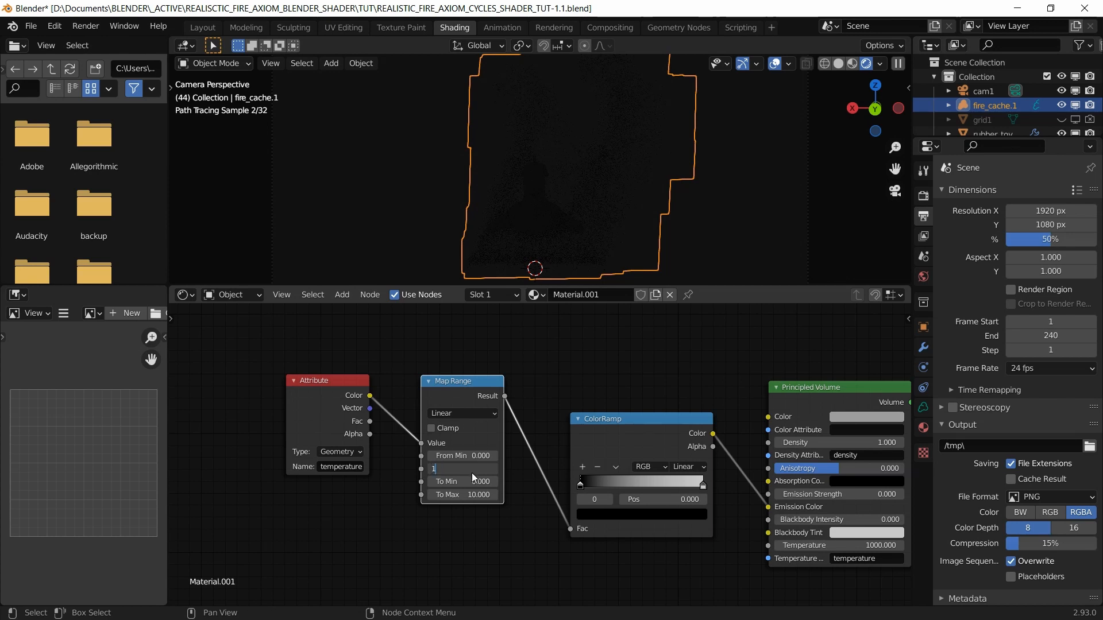
{"action": "key", "text": "Return"}
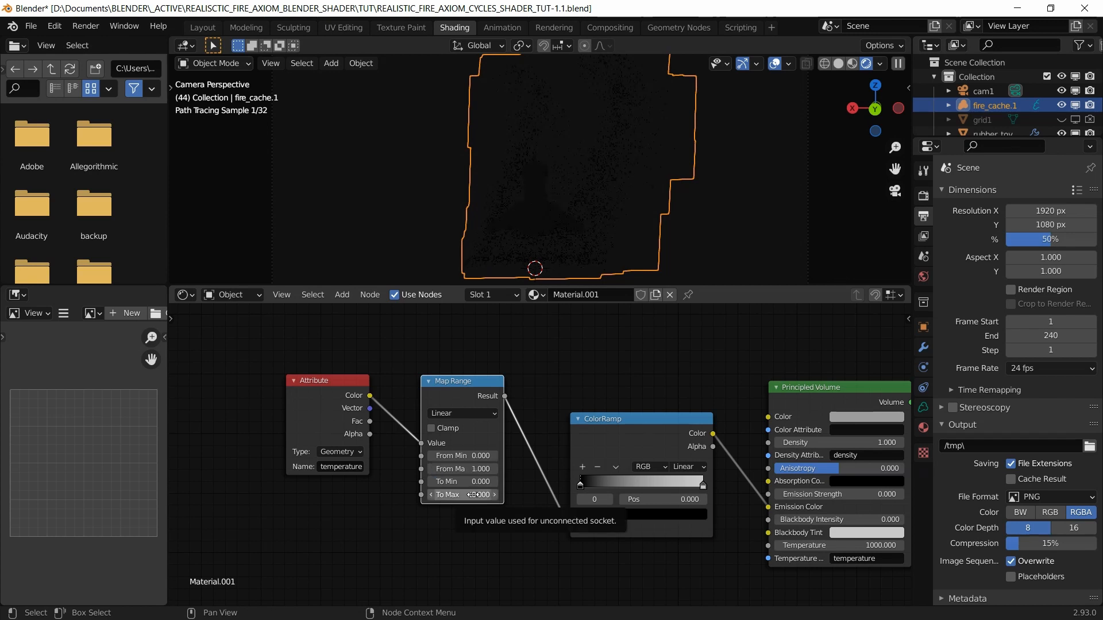
{"action": "left_click_drag", "start_coordinate": [252, 366], "coordinate": [526, 532]}
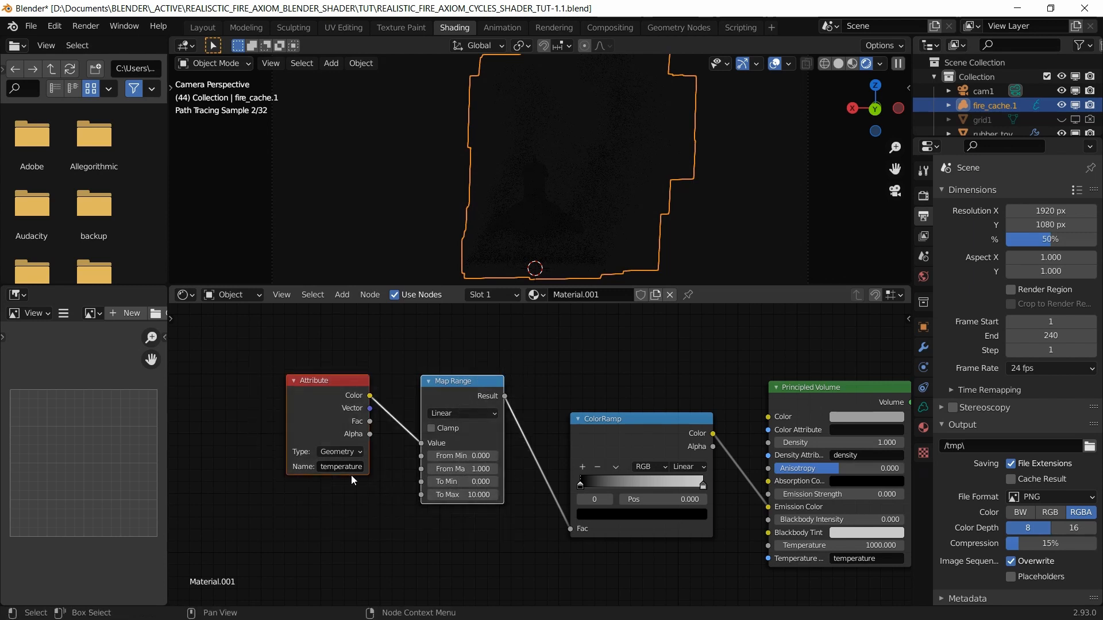
{"action": "left_click_drag", "start_coordinate": [454, 385], "coordinate": [381, 384]}
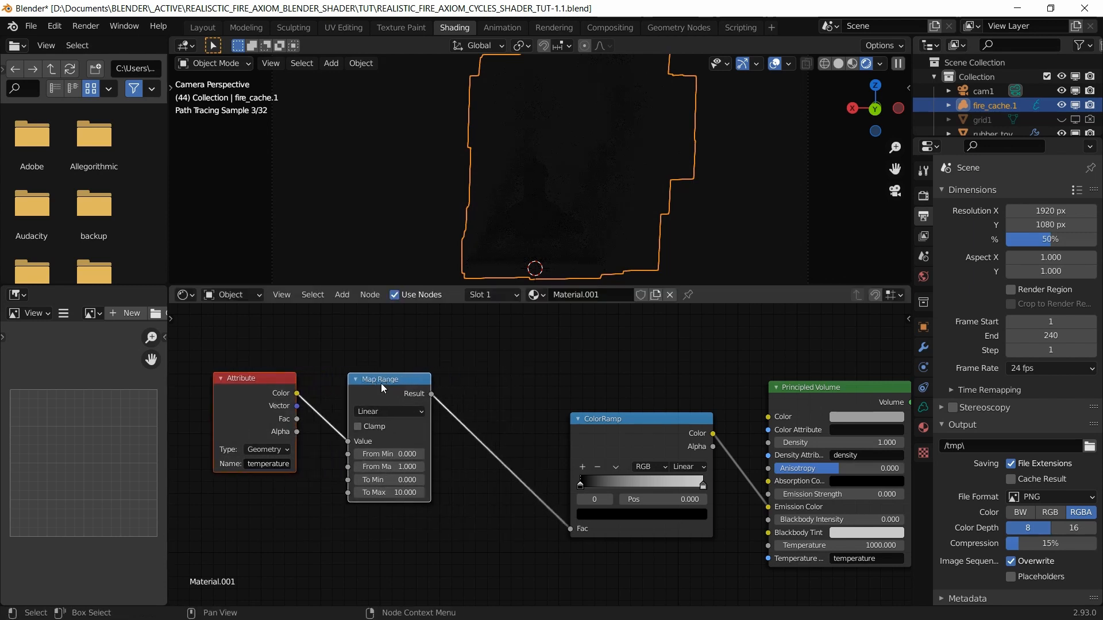
{"action": "left_click_drag", "start_coordinate": [639, 424], "coordinate": [574, 412]}
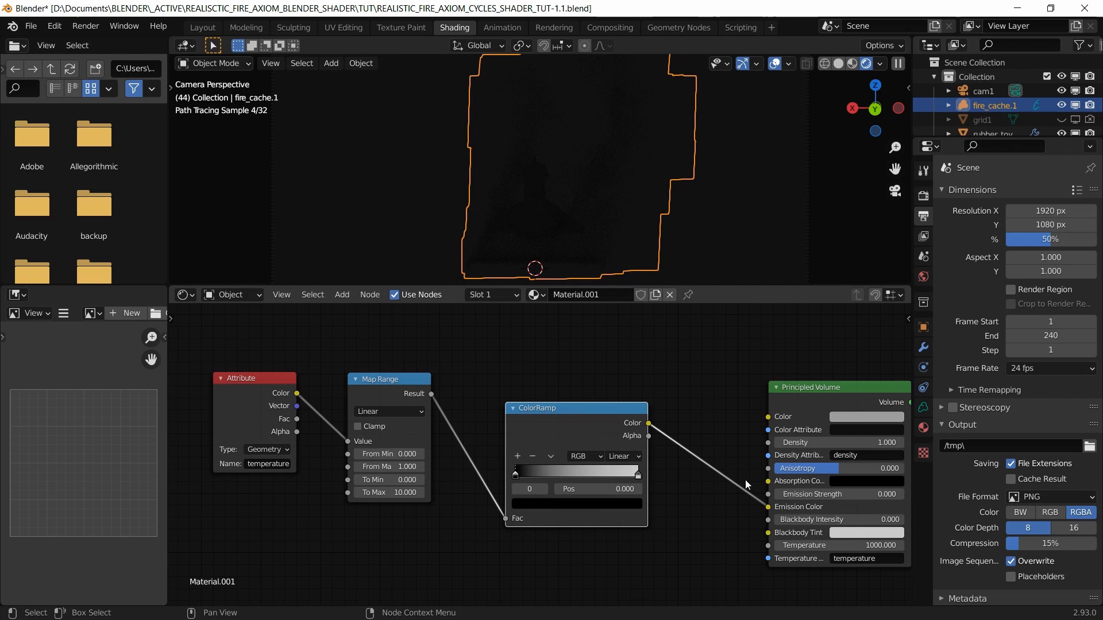
Step: Set Emission Strength to 1 and restore Map Range From Max to 10
{"action": "left_click", "coordinate": [825, 495]}
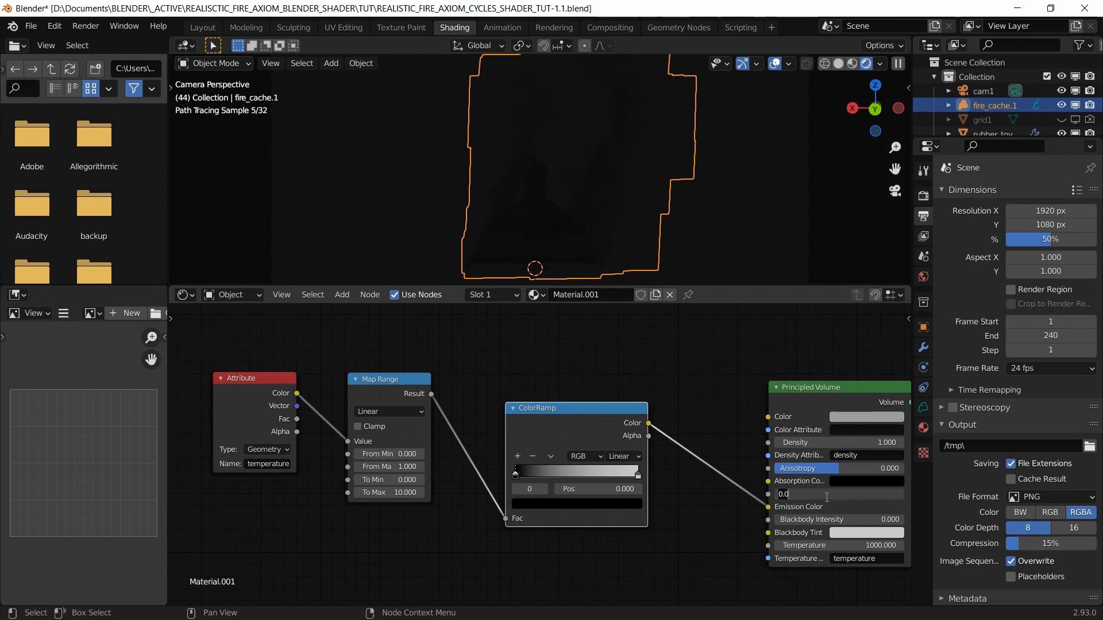
{"action": "type", "text": "1"}
{"action": "key", "text": "Return"}
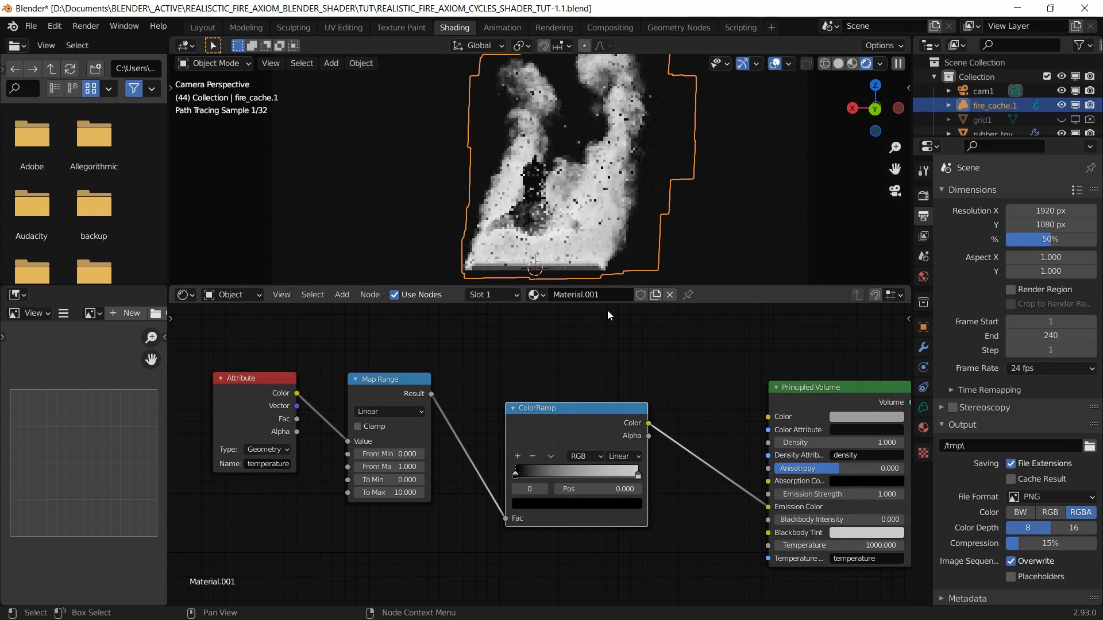
{"action": "left_click", "coordinate": [398, 470]}
{"action": "type", "text": "10"}
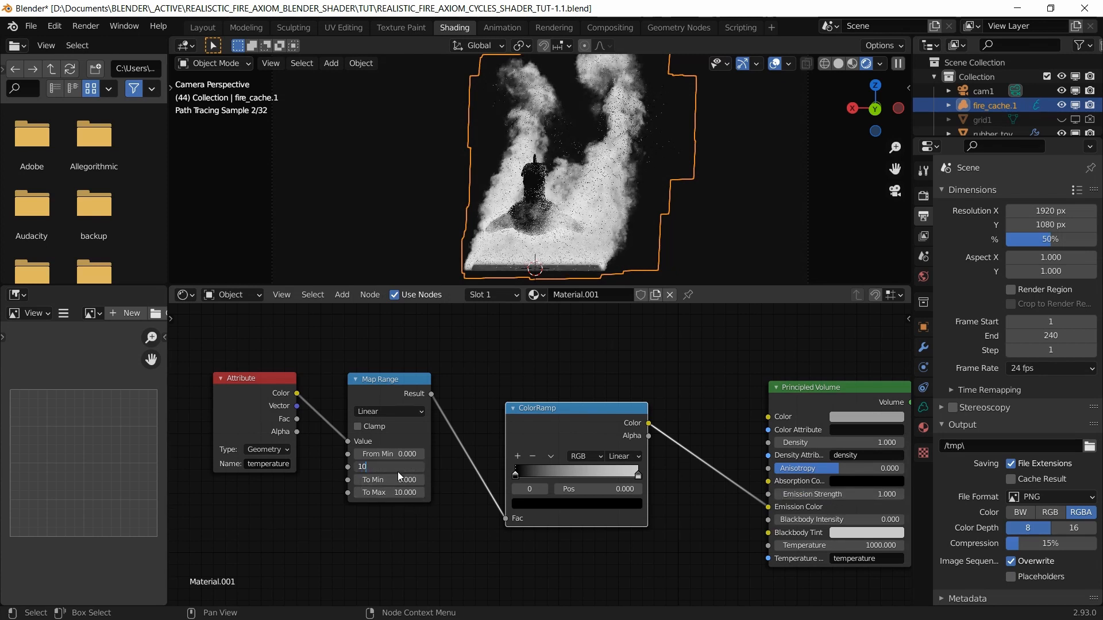
{"action": "key", "text": "Return"}
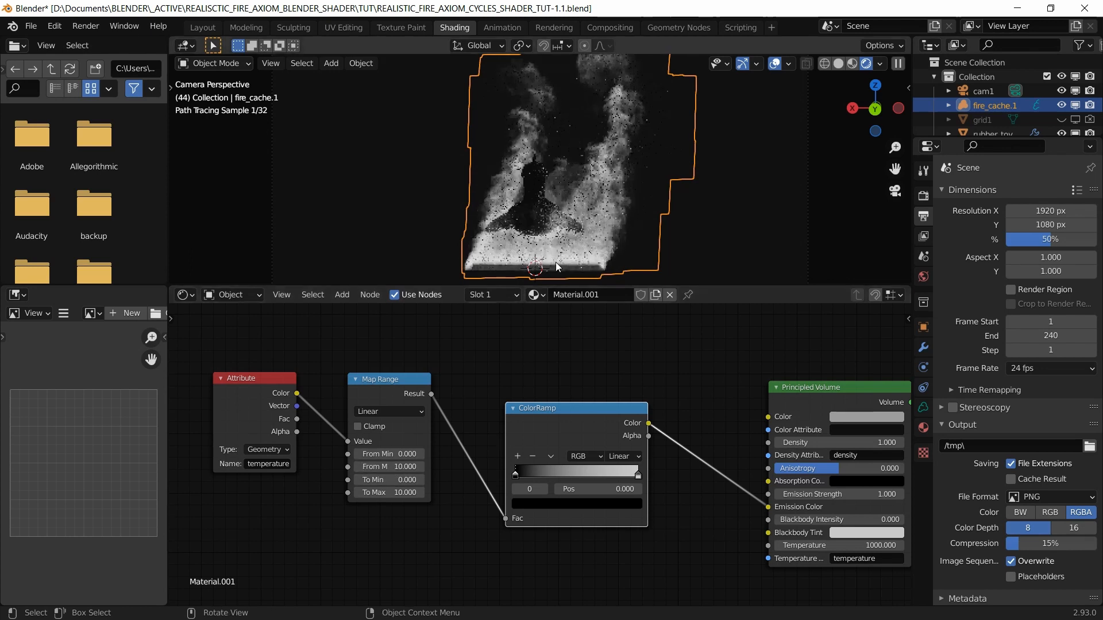
{"action": "left_click_drag", "start_coordinate": [539, 406], "coordinate": [526, 380]}
Step: Move the ColorRamp's black stop to position 0.05
{"action": "scroll", "coordinate": [544, 427], "scroll_direction": "up", "scroll_amount": 8}
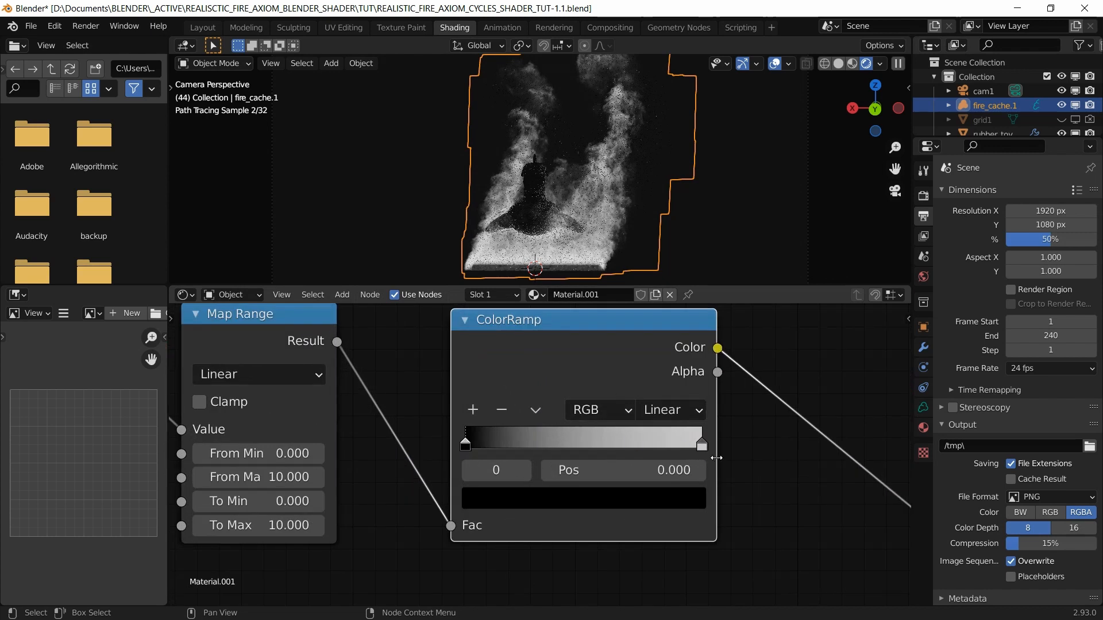
{"action": "middle_click_drag", "start_coordinate": [739, 455], "coordinate": [651, 484]}
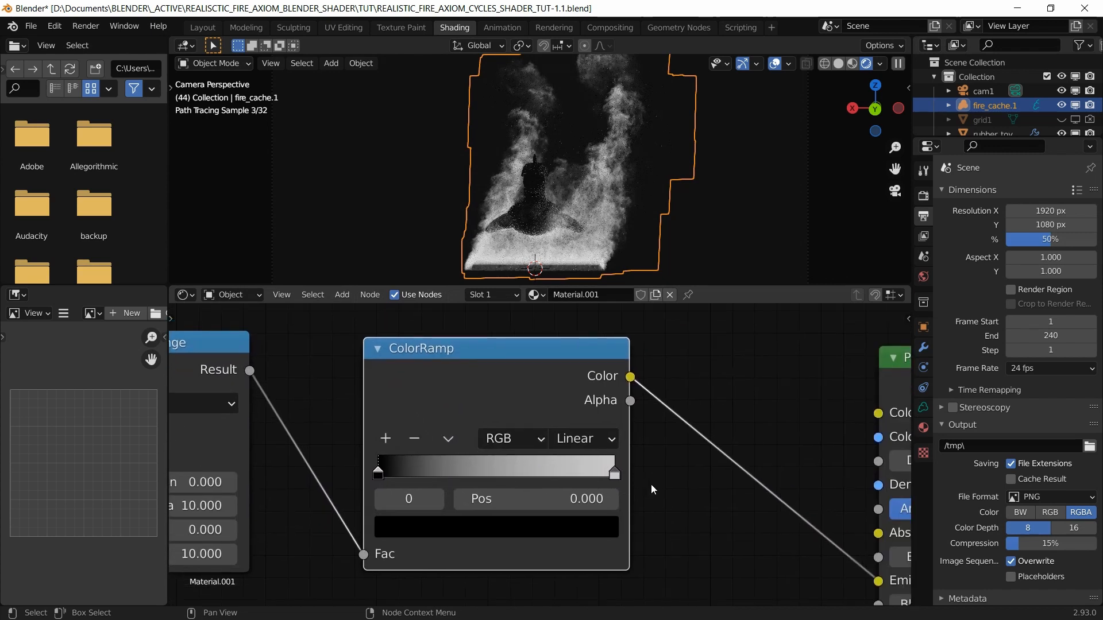
{"action": "left_click", "coordinate": [379, 474]}
{"action": "left_click", "coordinate": [545, 501]}
{"action": "type", "text": "0.05"}
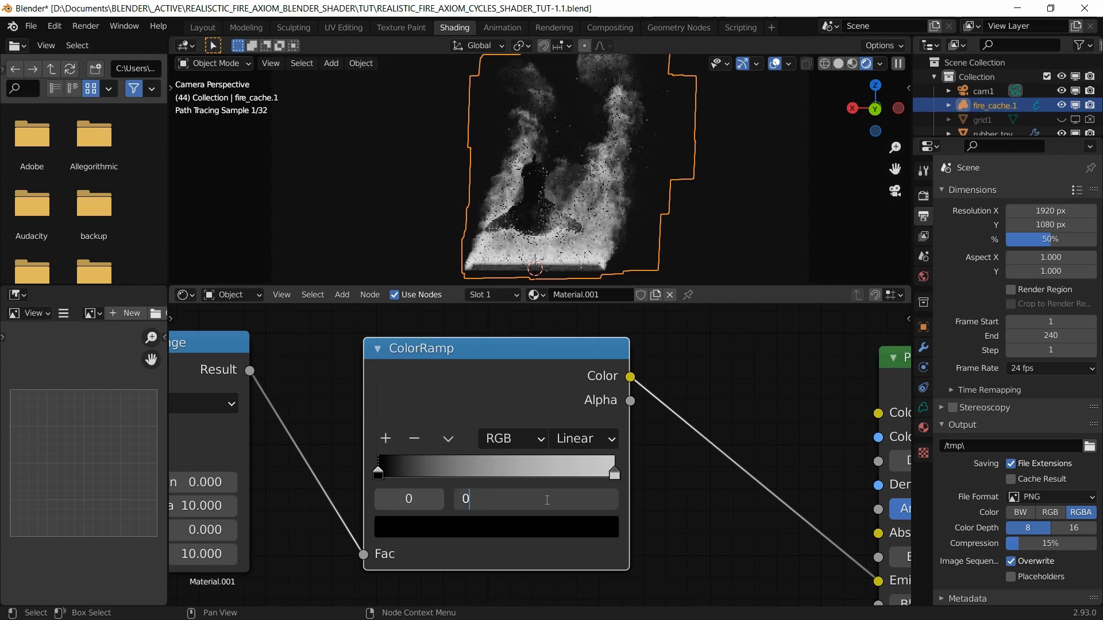
{"action": "key", "text": "Return"}
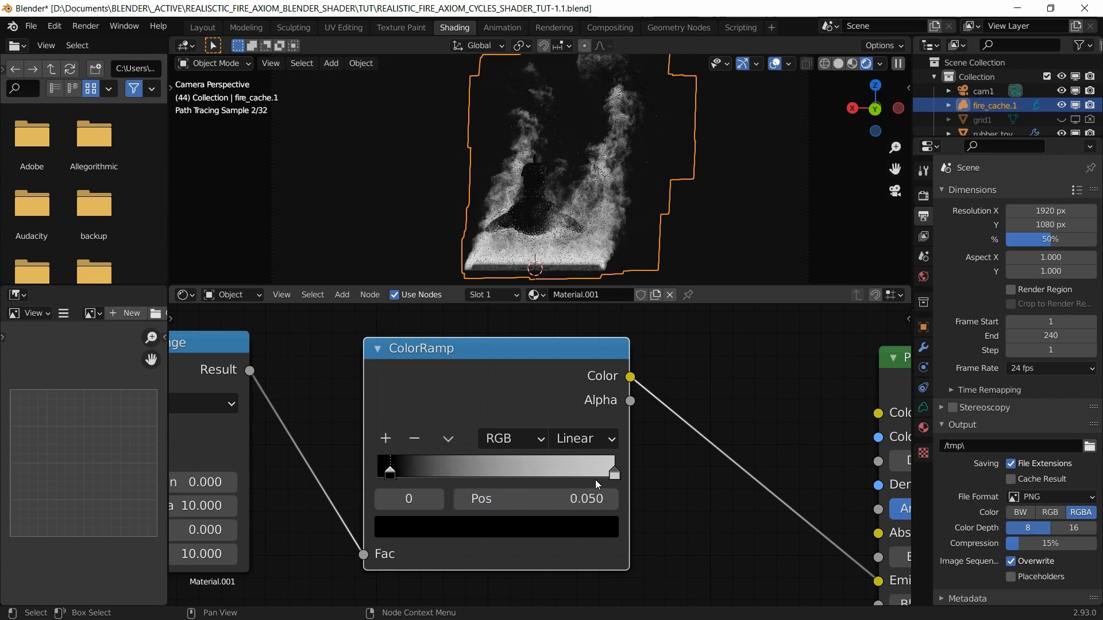
Step: Add a new ColorRamp stop and place it at position 0.796
{"action": "left_click", "coordinate": [614, 472]}
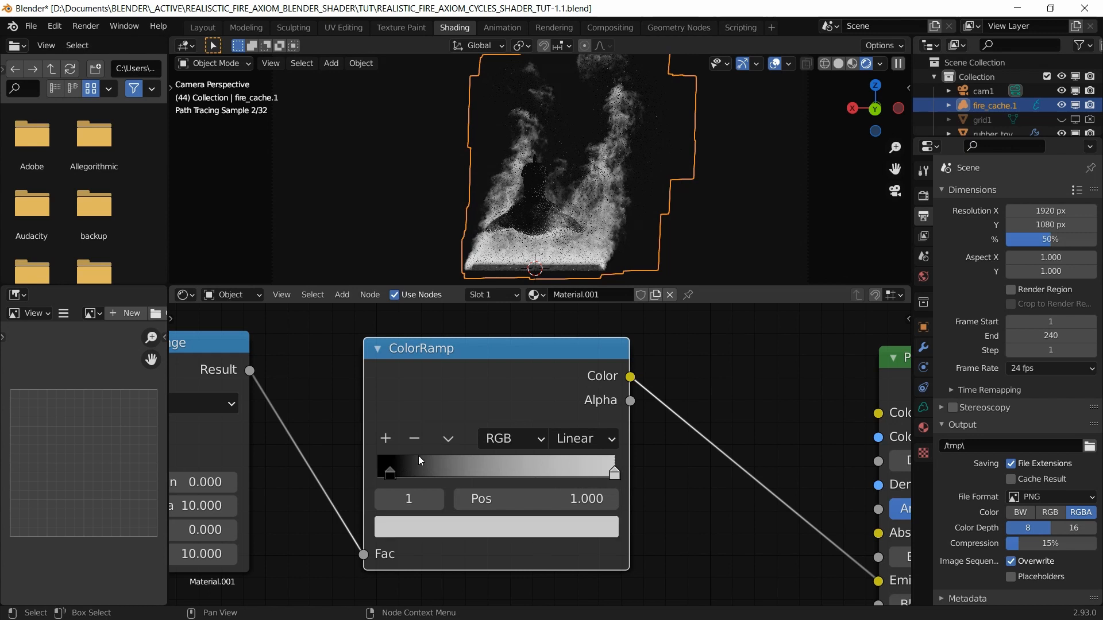
{"action": "left_click", "coordinate": [385, 440]}
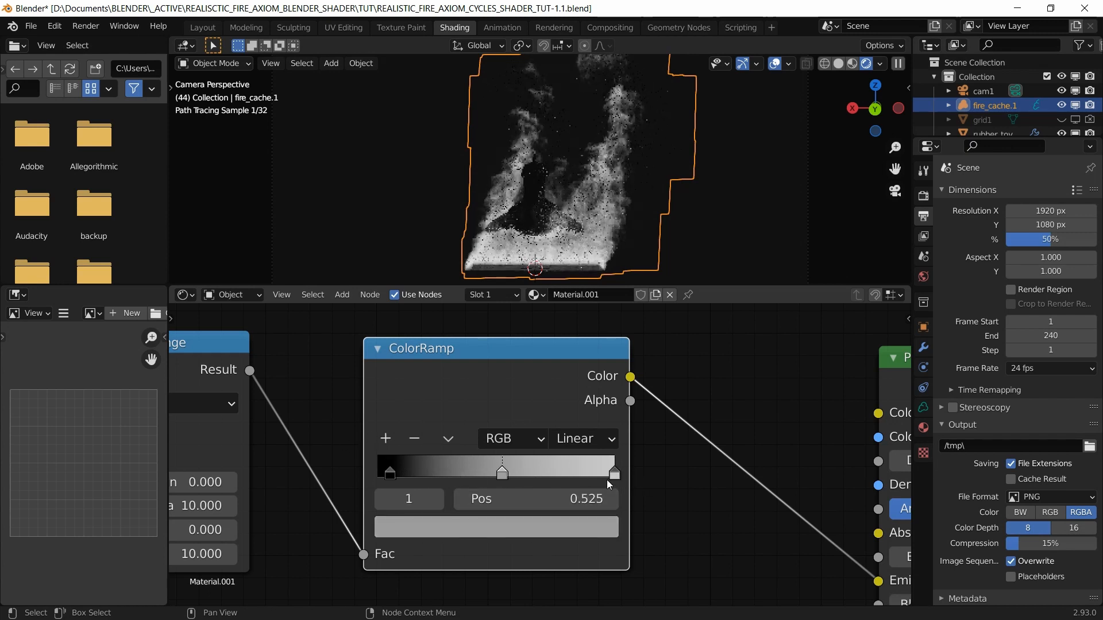
{"action": "left_click", "coordinate": [500, 482]}
{"action": "double_click", "coordinate": [568, 500]}
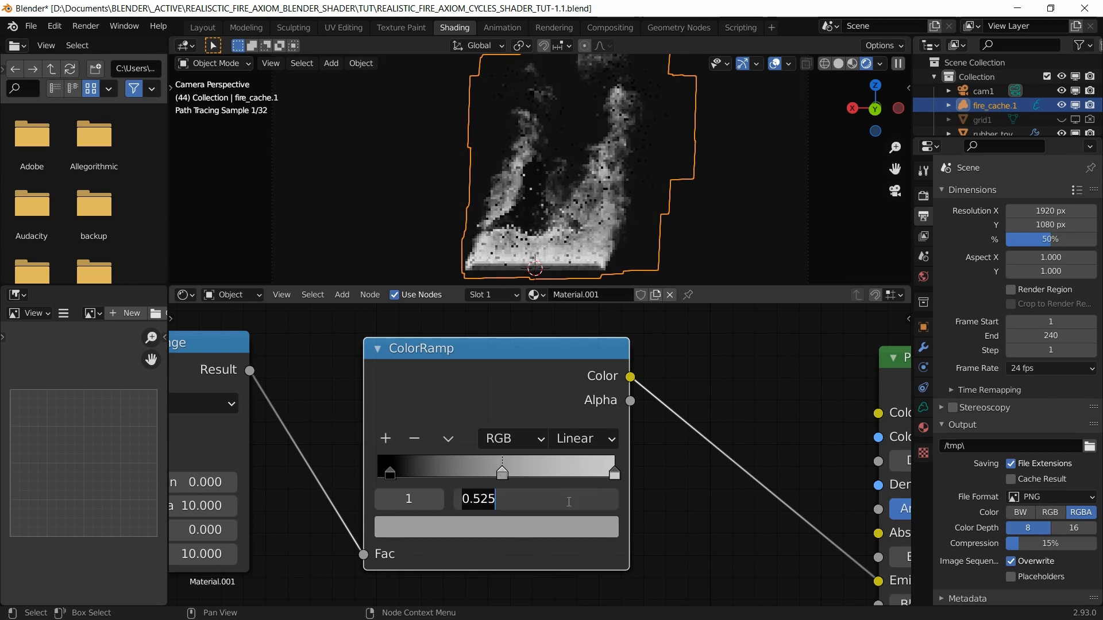
{"action": "type", "text": "0.796"}
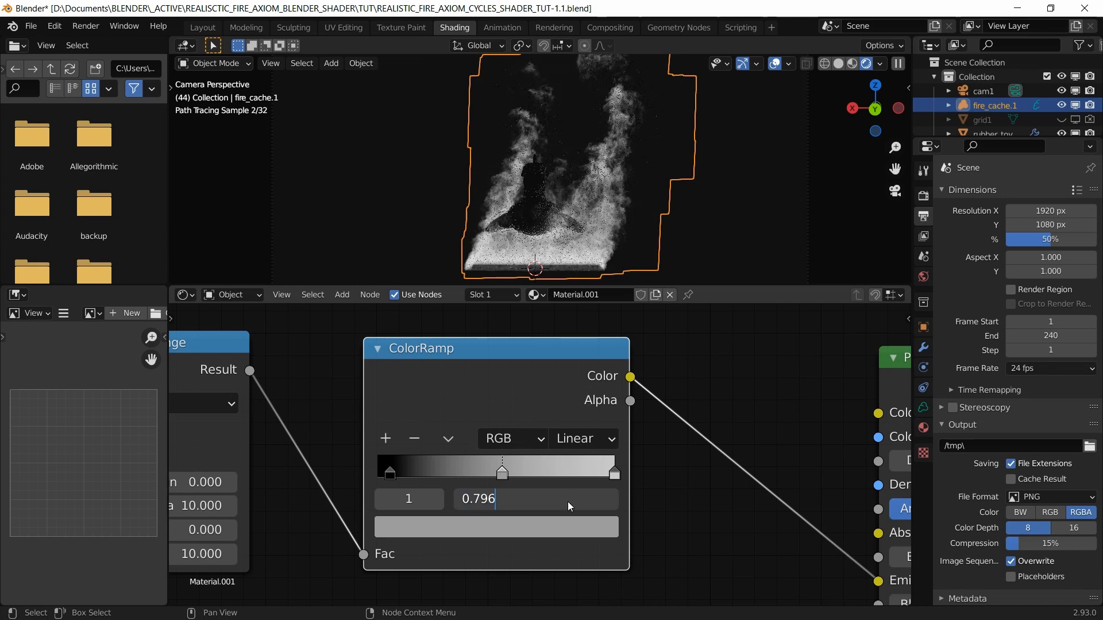
{"action": "key", "text": "Return"}
Step: Color the 0.796 stop orange using RGB values 1, 0.3, 0.1
{"action": "left_click", "coordinate": [481, 522]}
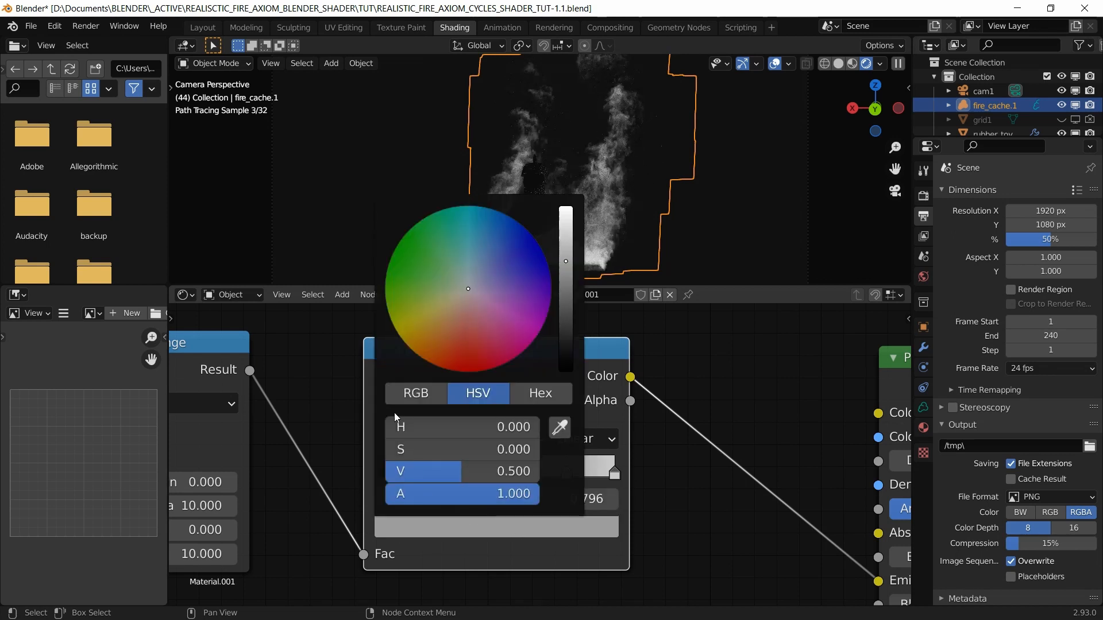
{"action": "left_click", "coordinate": [405, 394]}
{"action": "left_click", "coordinate": [476, 425]}
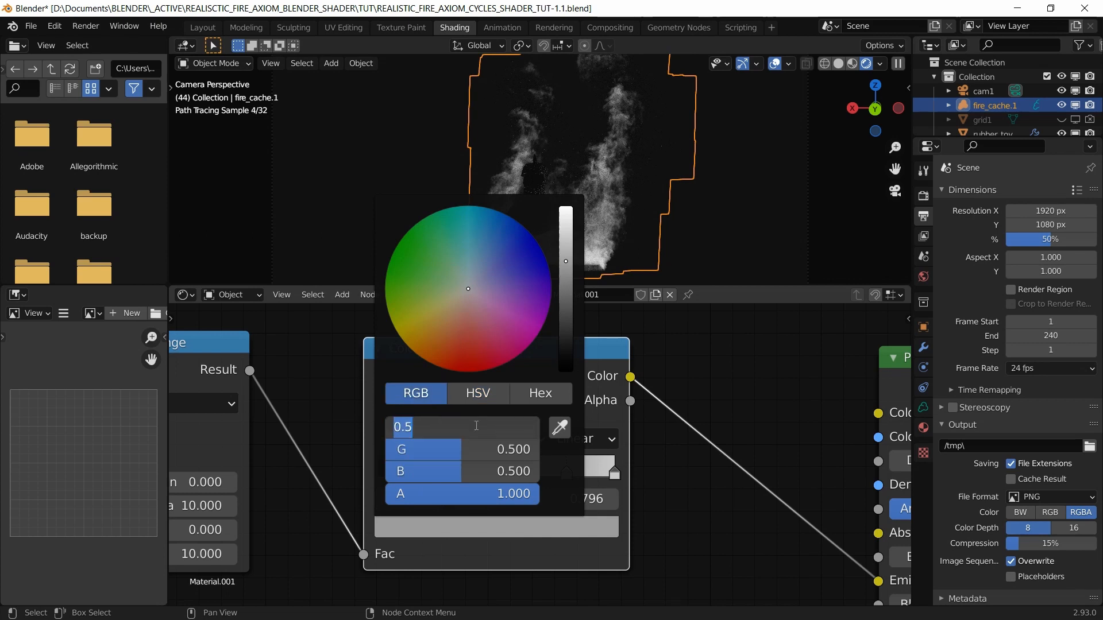
{"action": "type", "text": "1"}
{"action": "key", "text": "Tab"}
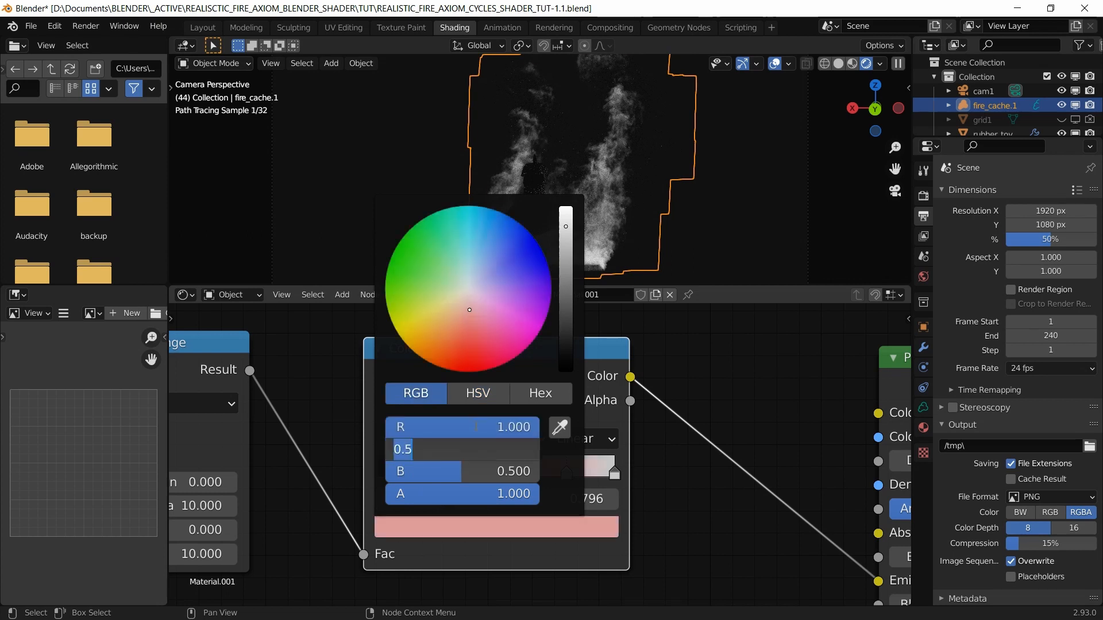
{"action": "type", "text": "0.3"}
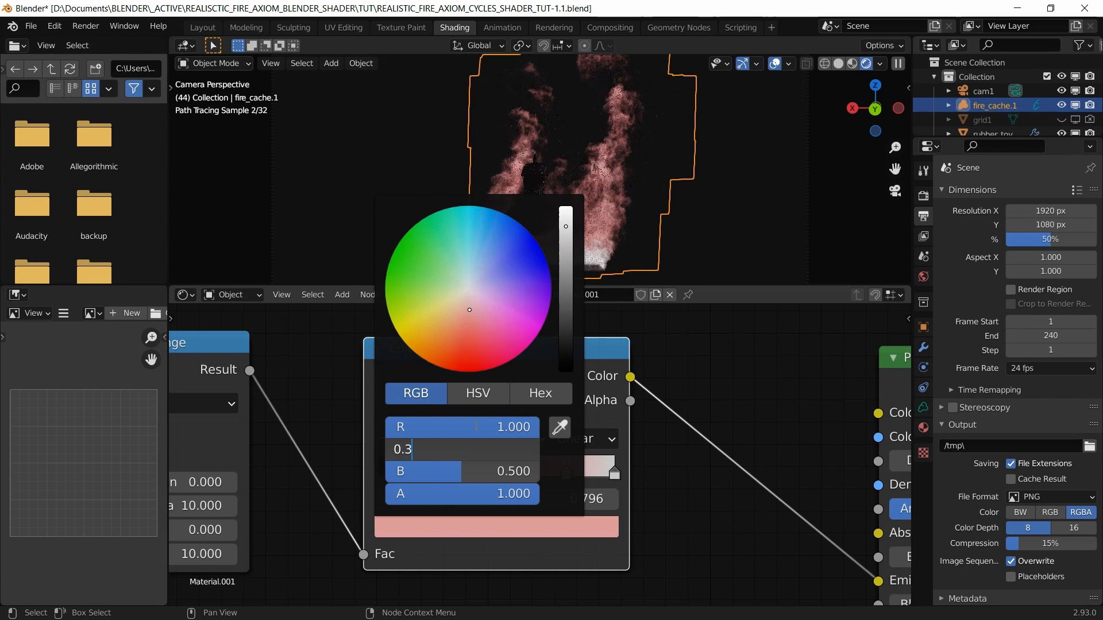
{"action": "key", "text": "Tab"}
{"action": "type", "text": "0.1"}
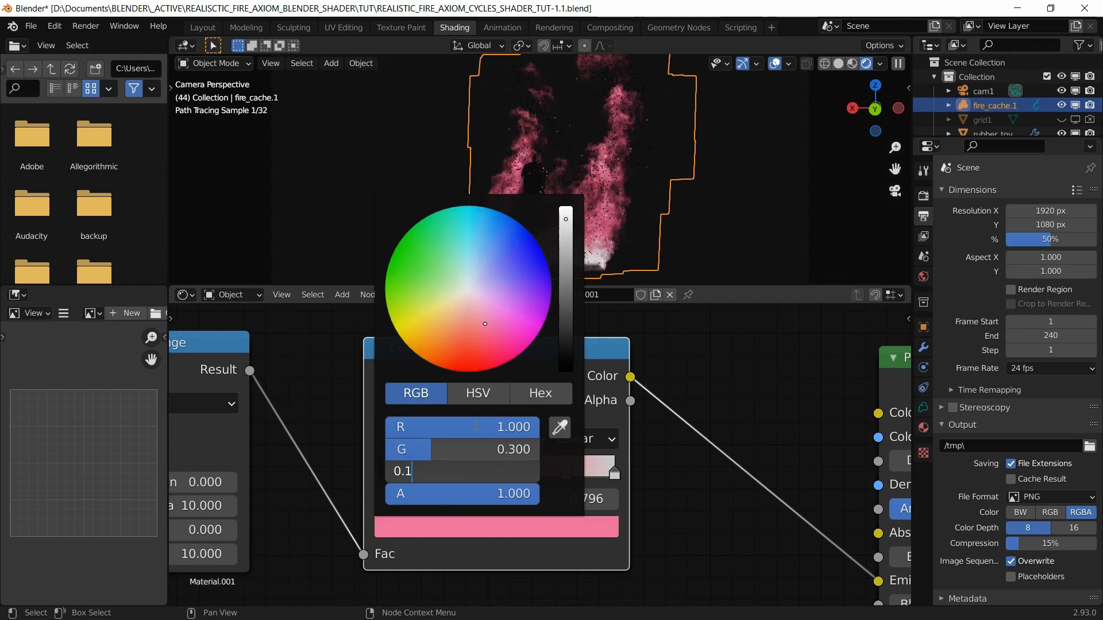
{"action": "key", "text": "Return"}
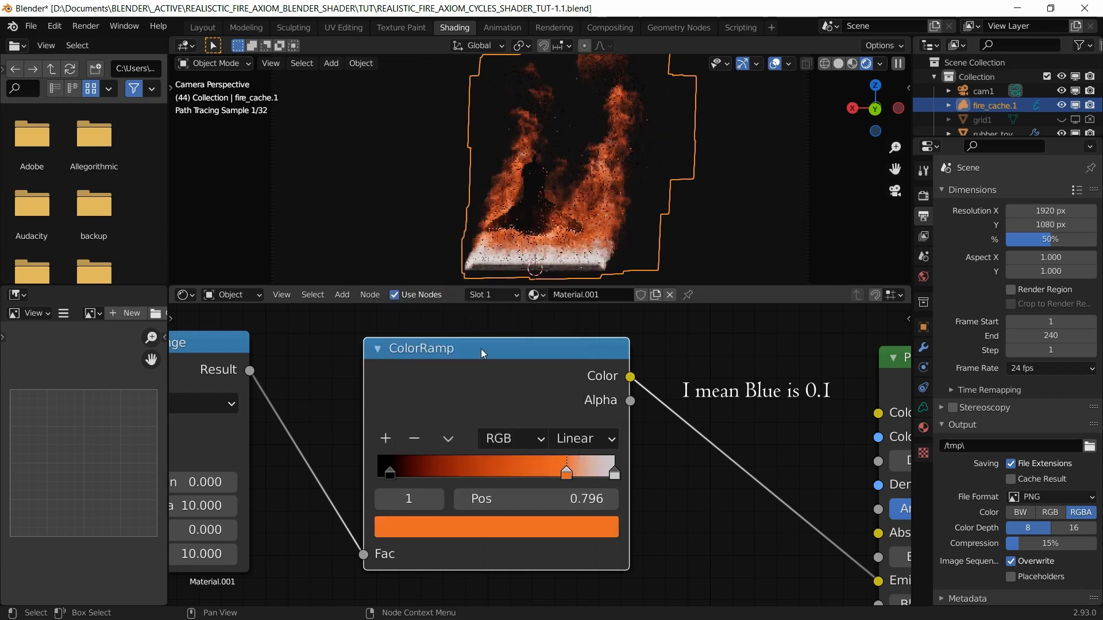
{"action": "scroll", "coordinate": [484, 426], "scroll_direction": "down", "scroll_amount": 1}
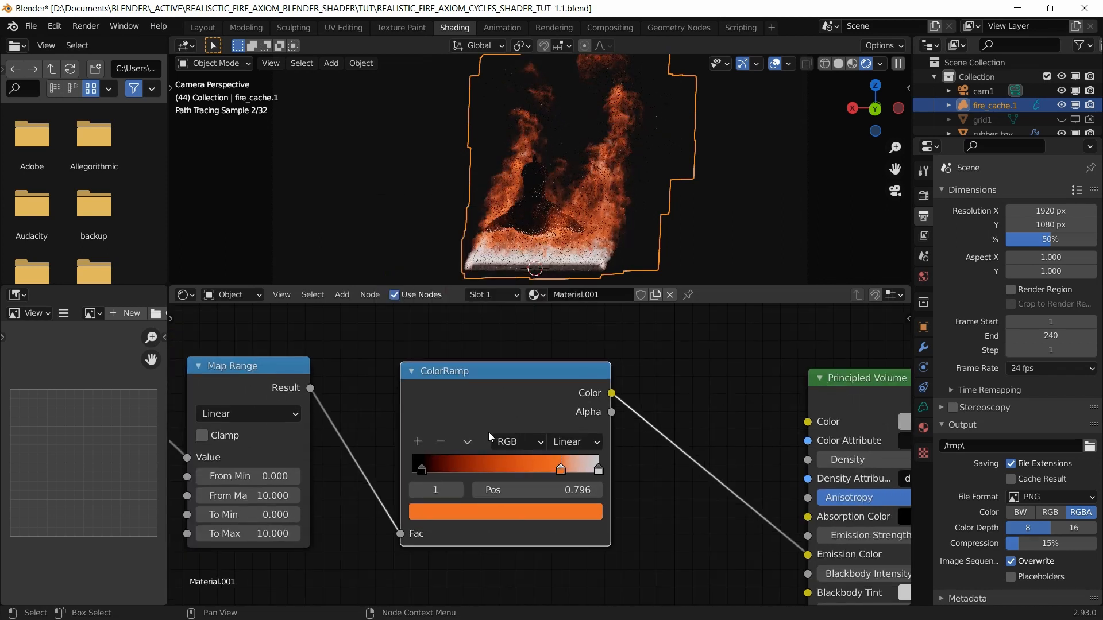
Step: Add another ColorRamp stop at position 0.95
{"action": "left_click", "coordinate": [599, 471]}
{"action": "left_click", "coordinate": [418, 442]}
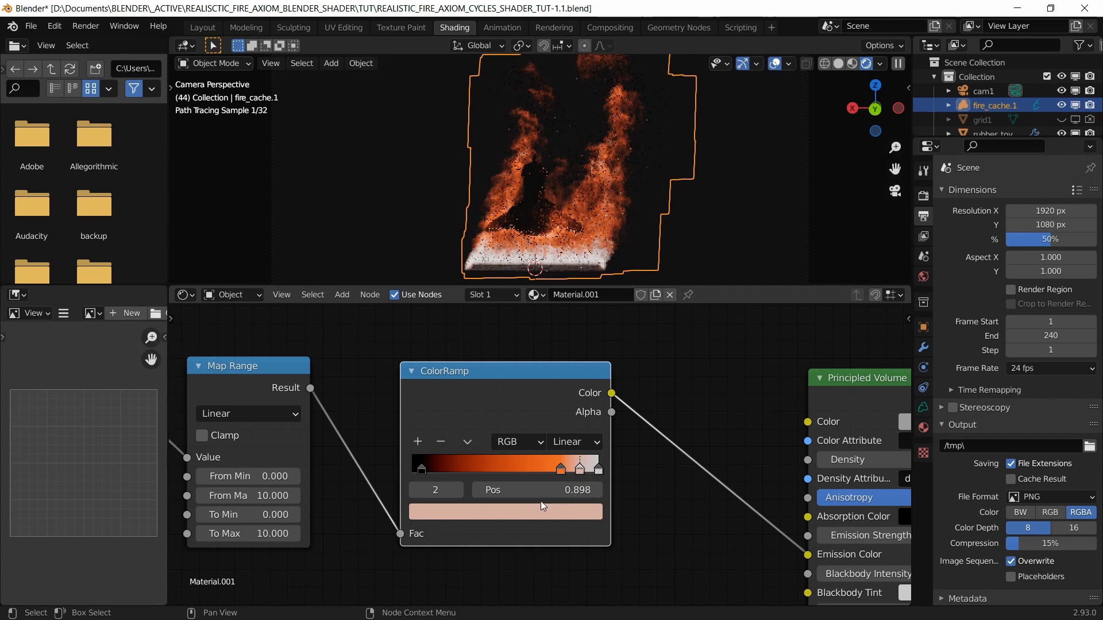
{"action": "left_click", "coordinate": [566, 493]}
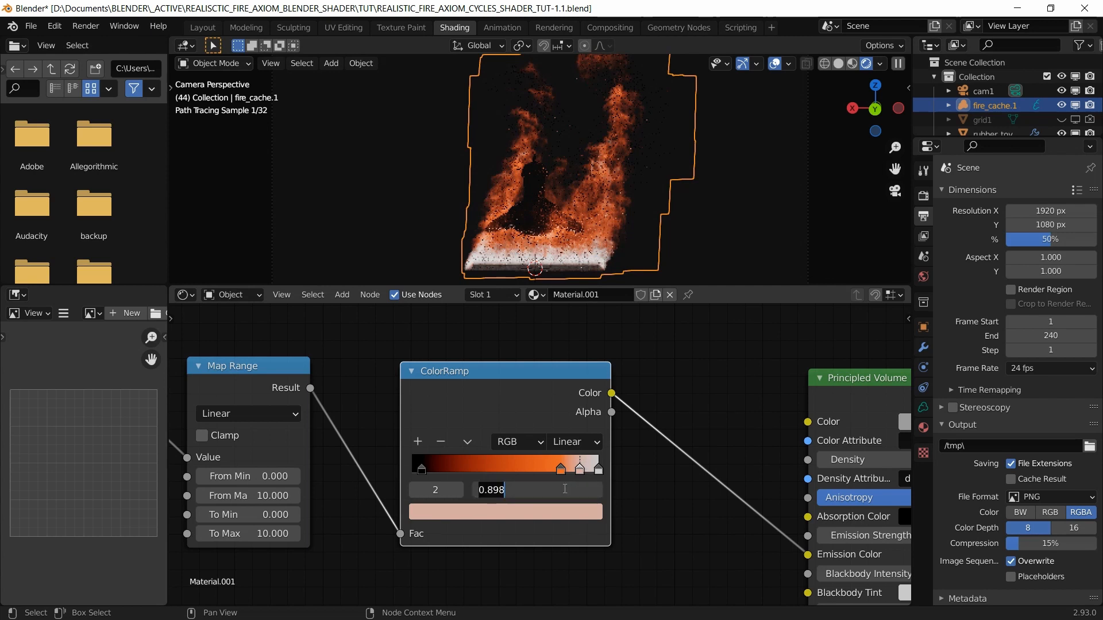
{"action": "type", "text": "0.95"}
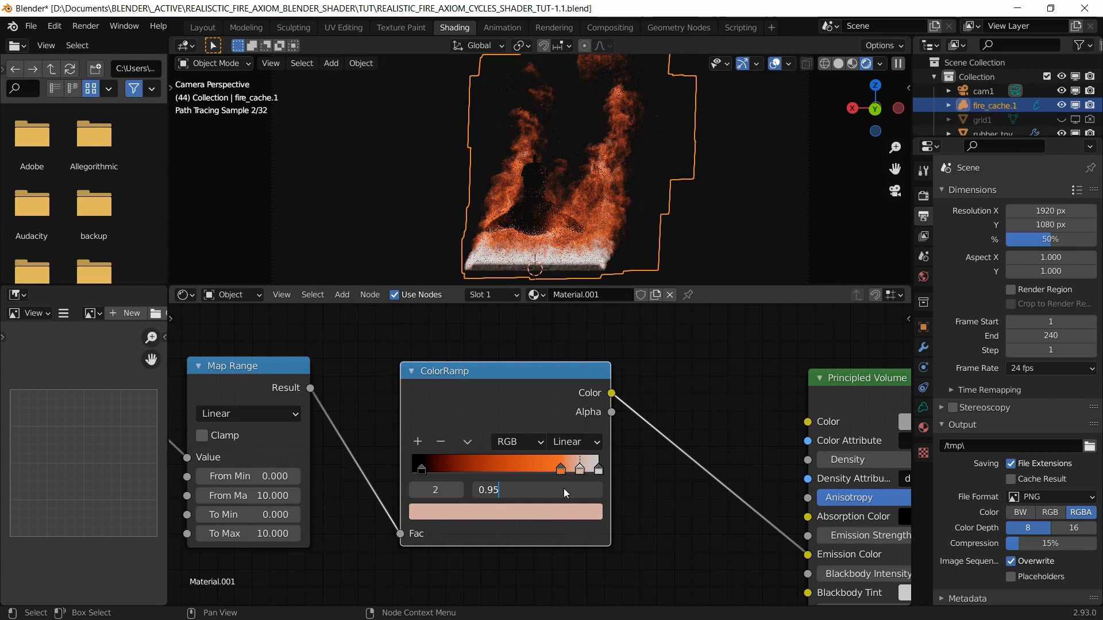
{"action": "key", "text": "Return"}
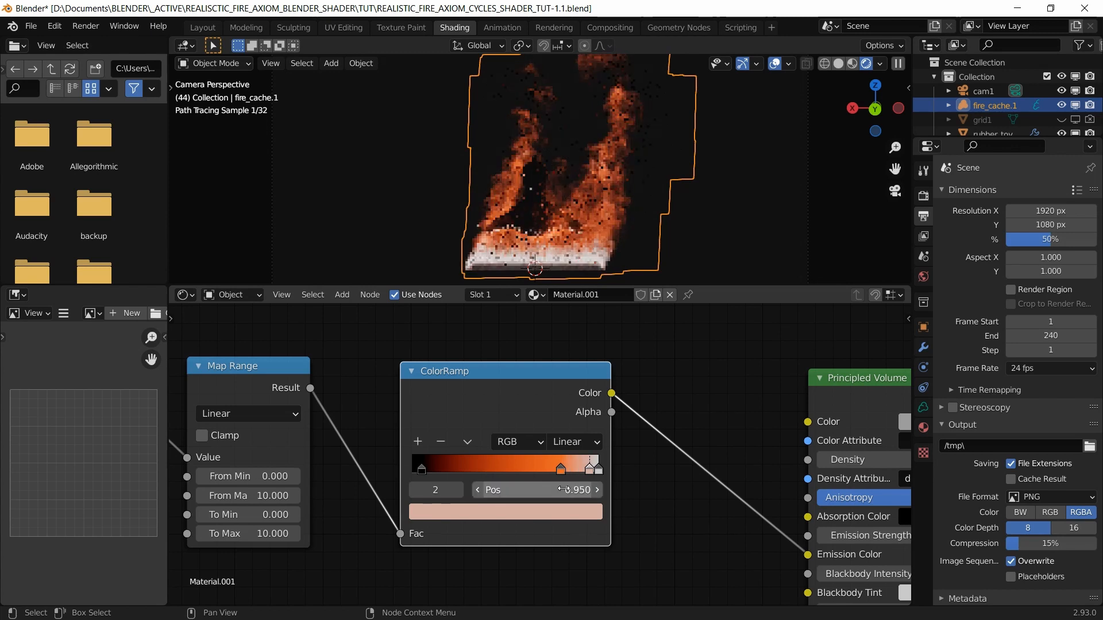
Step: Color the 0.95 stop orange with green 0.413 and blue 0.1
{"action": "left_click", "coordinate": [532, 511]}
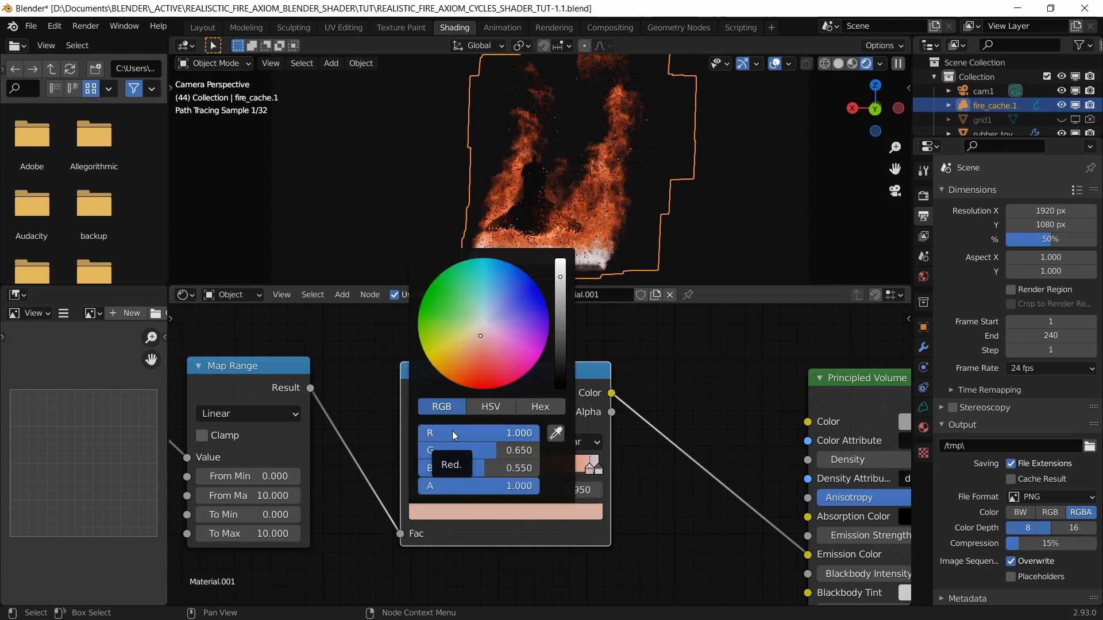
{"action": "left_click", "coordinate": [498, 450]}
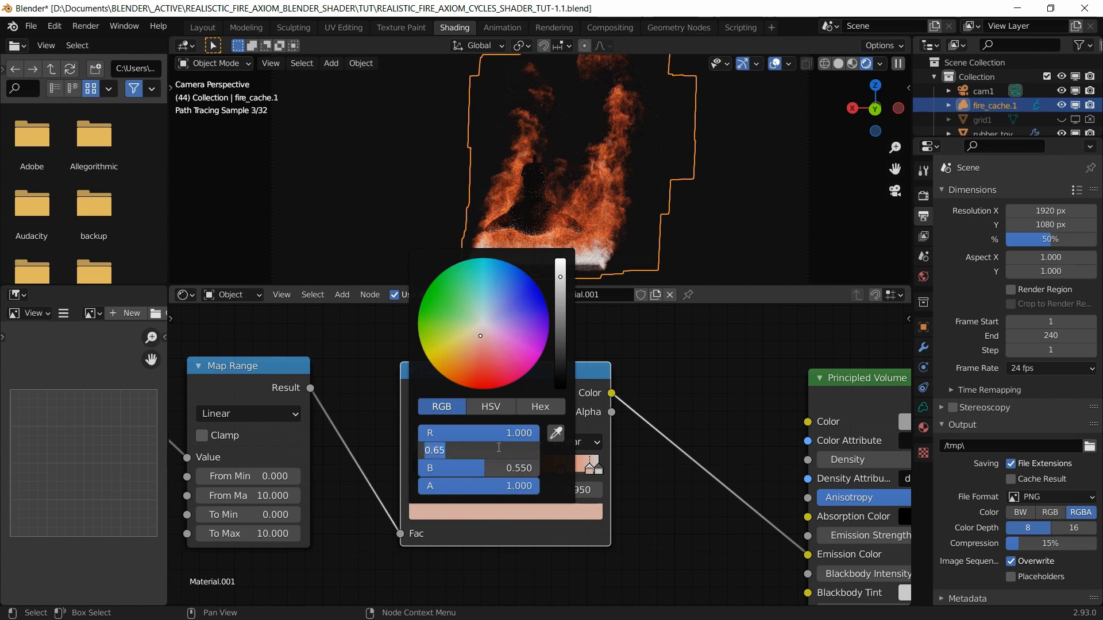
{"action": "type", "text": "0.413"}
{"action": "key", "text": "Tab"}
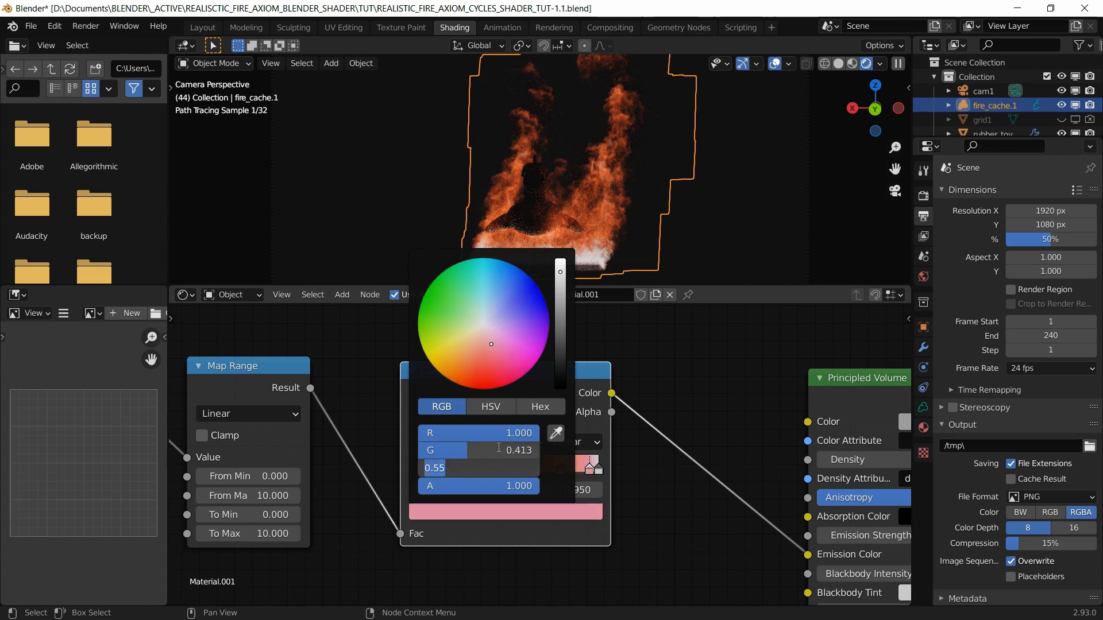
{"action": "type", "text": "0.1"}
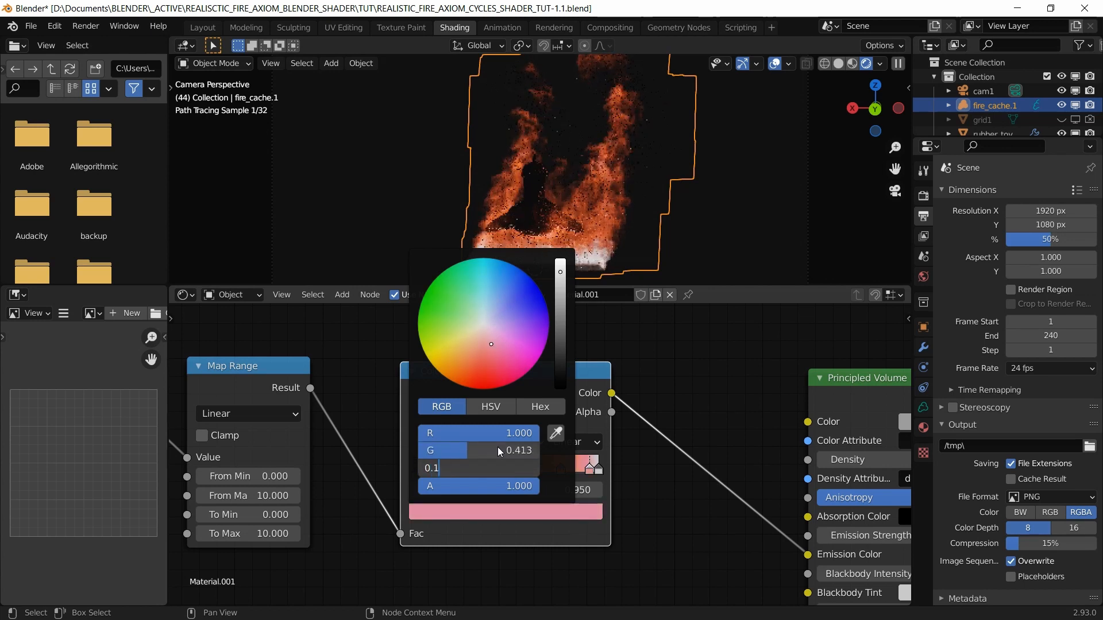
{"action": "key", "text": "Return"}
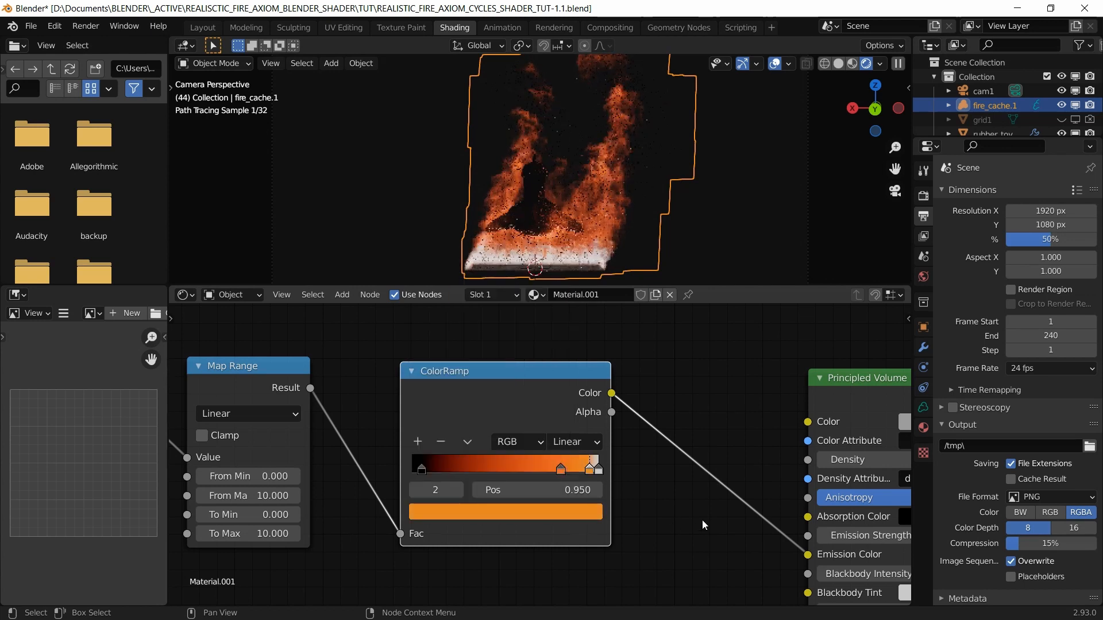
{"action": "left_click", "coordinate": [596, 468]}
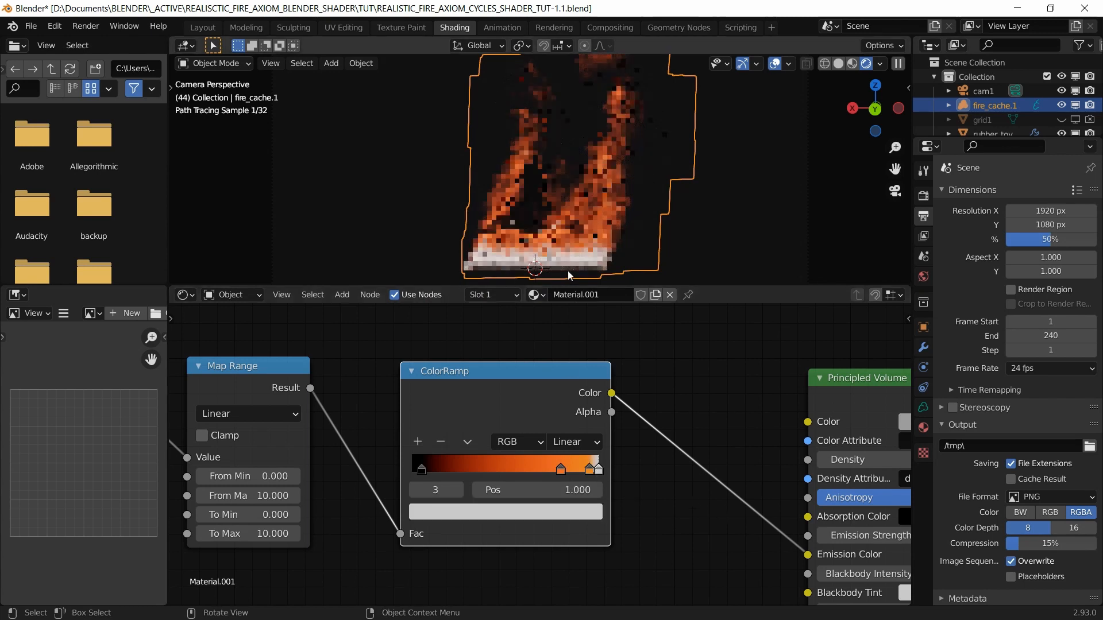
Step: Set the 1.0 end stop's green to 0.6 and blue to 0.1, making it yellow-orange
{"action": "left_click", "coordinate": [541, 512]}
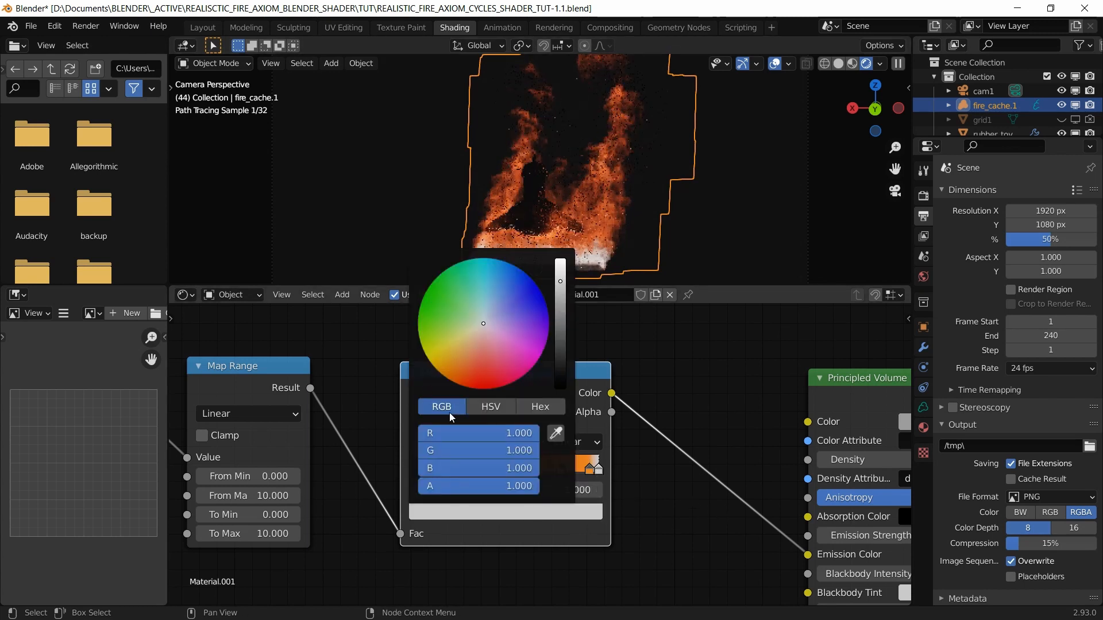
{"action": "left_click", "coordinate": [497, 446]}
{"action": "type", "text": "0.6"}
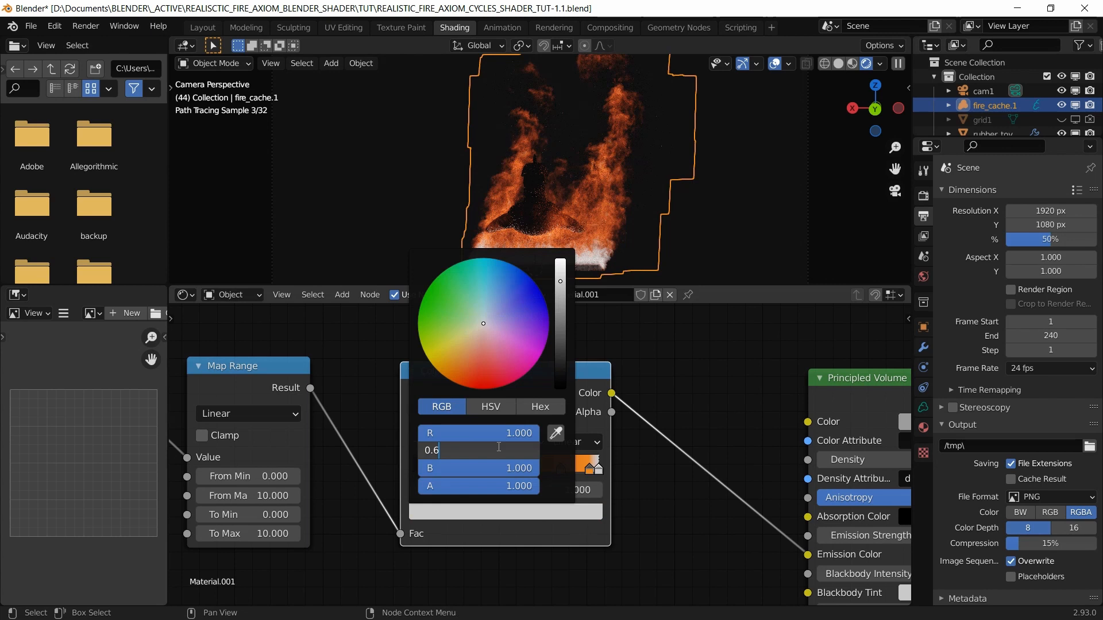
{"action": "key", "text": "Tab"}
{"action": "type", "text": "0.1"}
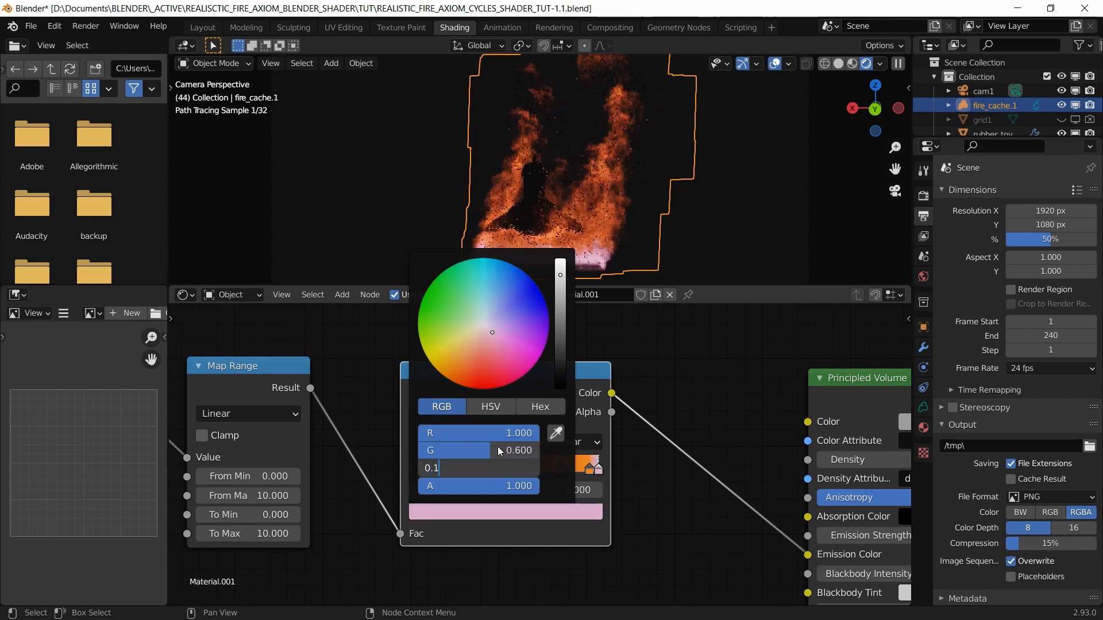
{"action": "key", "text": "Return"}
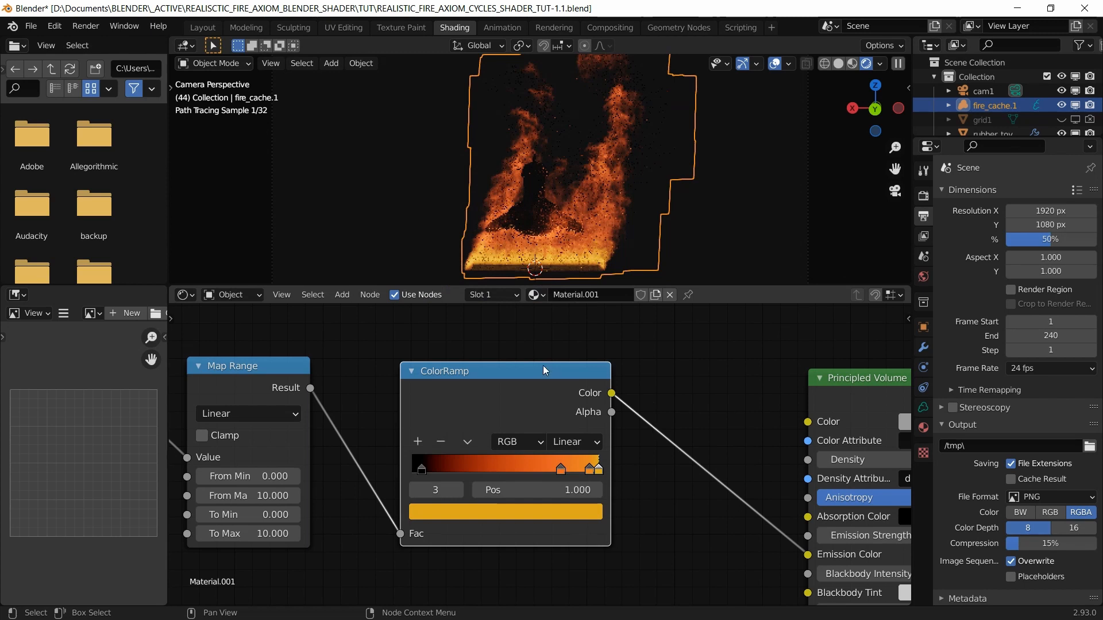
{"action": "scroll", "coordinate": [563, 421], "scroll_direction": "down", "scroll_amount": 1}
{"action": "scroll", "coordinate": [563, 421], "scroll_direction": "down", "scroll_amount": 2}
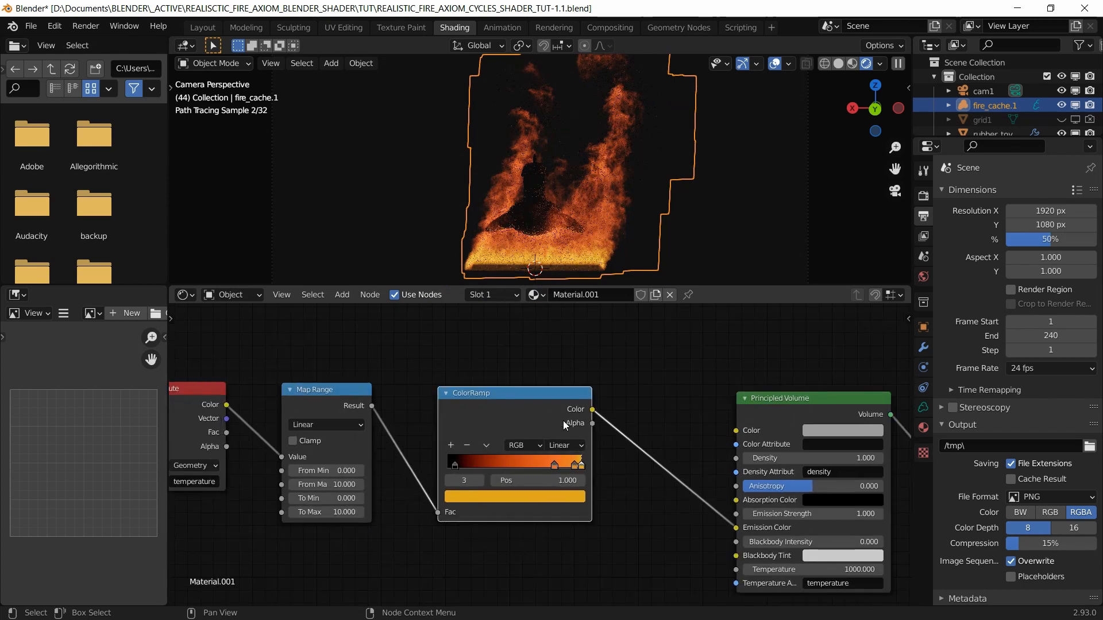
{"action": "scroll", "coordinate": [564, 425], "scroll_direction": "down", "scroll_amount": 1}
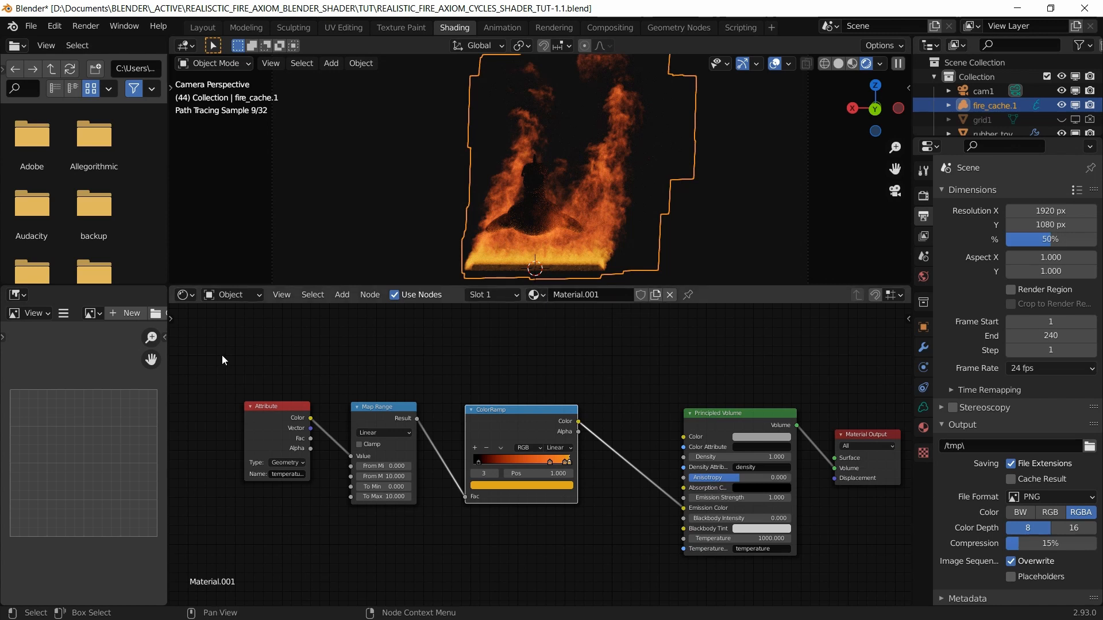
Step: Shift the Attribute, Map Range and ColorRamp nodes left and set ColorRamp interpolation to B-Spline
{"action": "left_click_drag", "start_coordinate": [222, 355], "coordinate": [613, 558]}
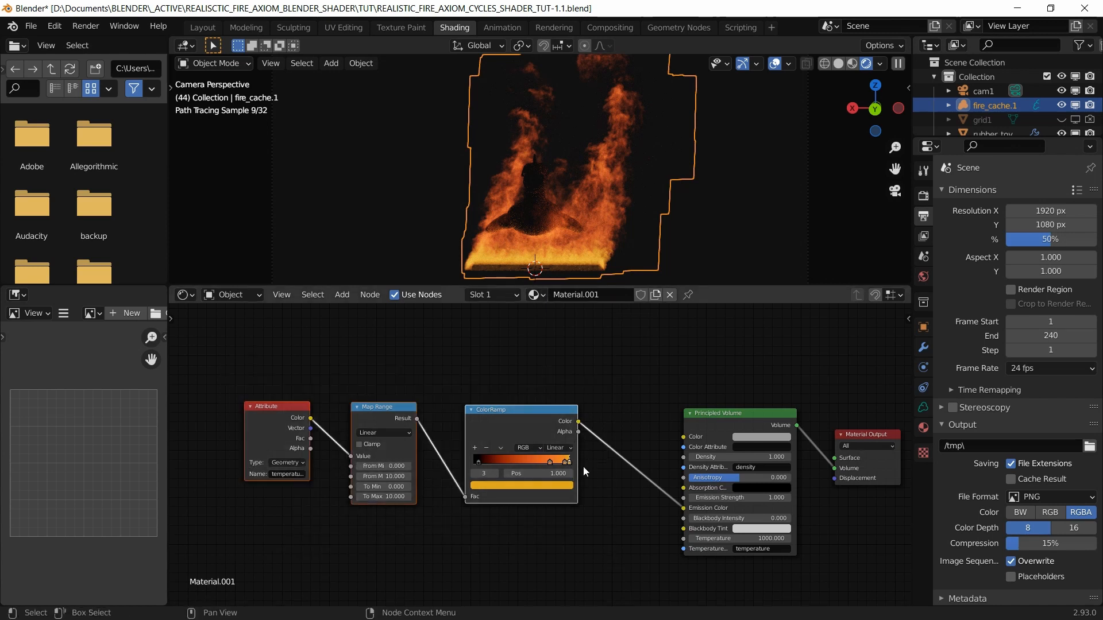
{"action": "left_click_drag", "start_coordinate": [509, 414], "coordinate": [481, 406]}
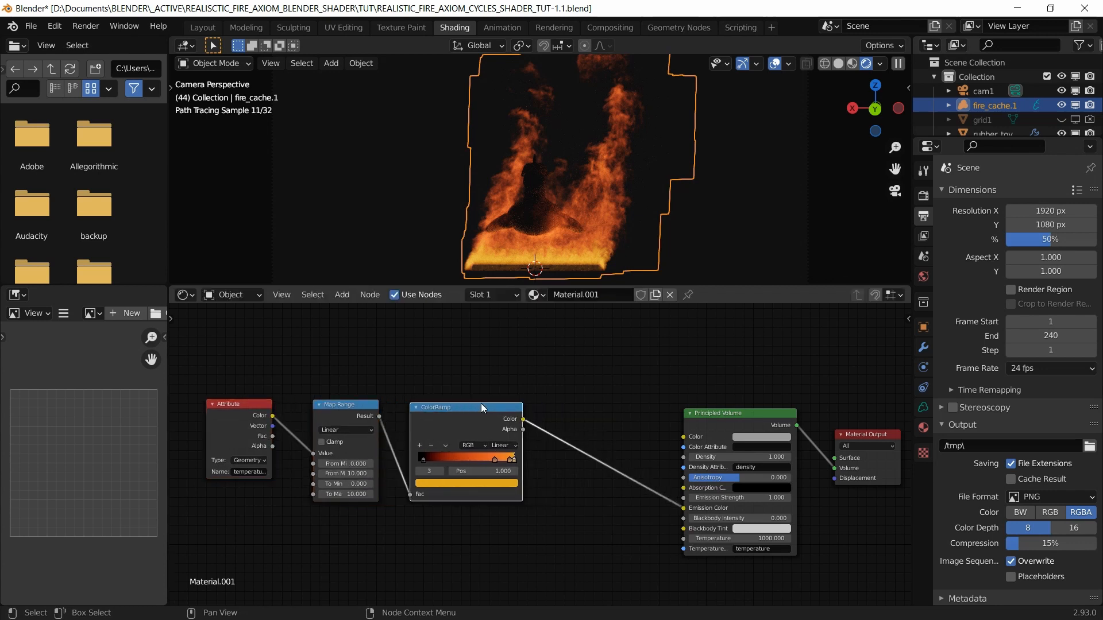
{"action": "scroll", "coordinate": [481, 404], "scroll_direction": "up", "scroll_amount": 3}
{"action": "left_click", "coordinate": [489, 440]}
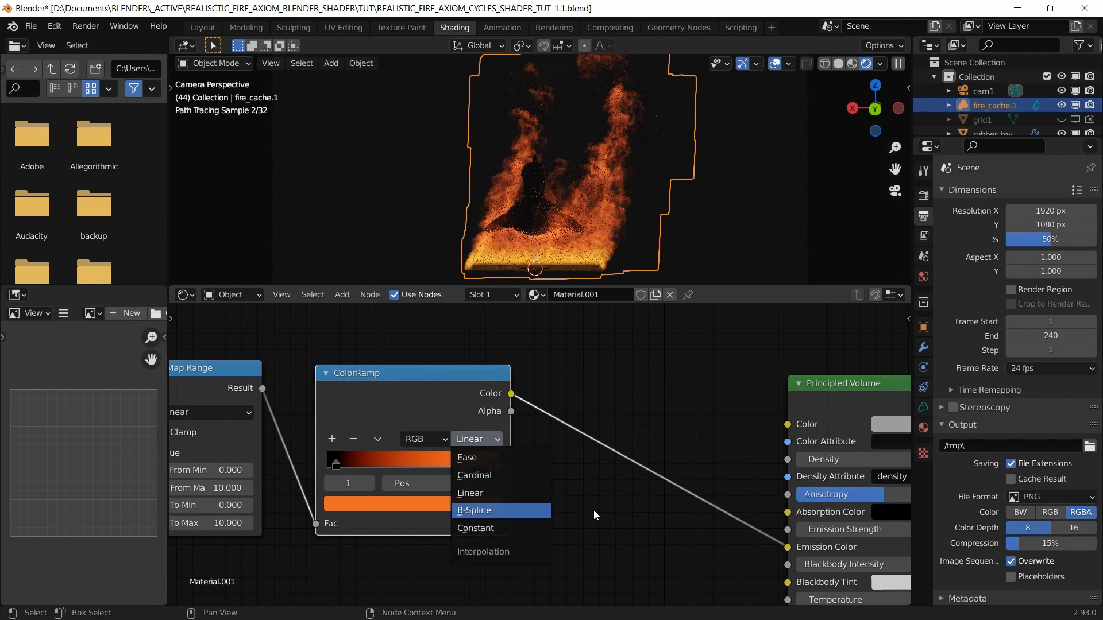
{"action": "left_click", "coordinate": [484, 511]}
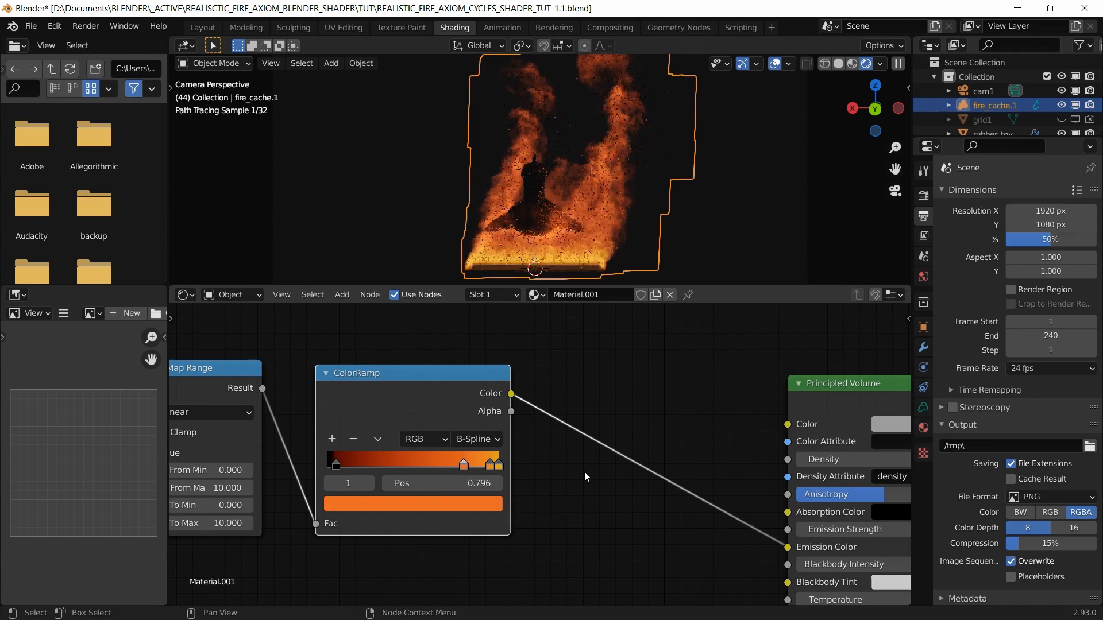
Step: Enlarge the 3D preview and set the Principled Volume Emission Strength to 4
{"action": "middle_click_drag", "start_coordinate": [639, 412], "coordinate": [604, 421]}
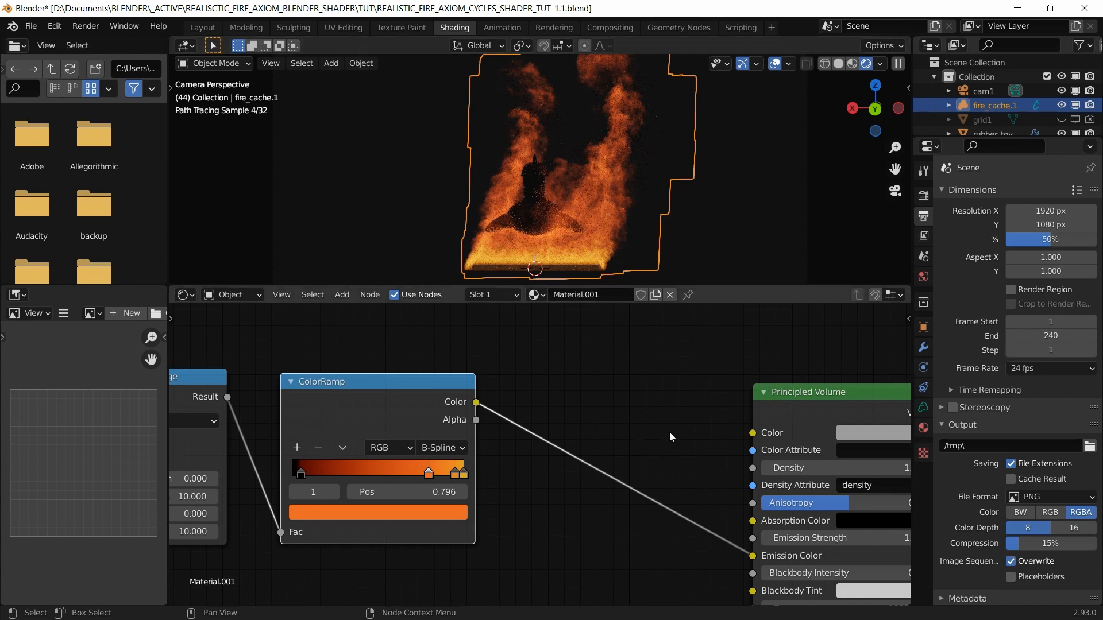
{"action": "middle_click_drag", "start_coordinate": [669, 432], "coordinate": [553, 400]}
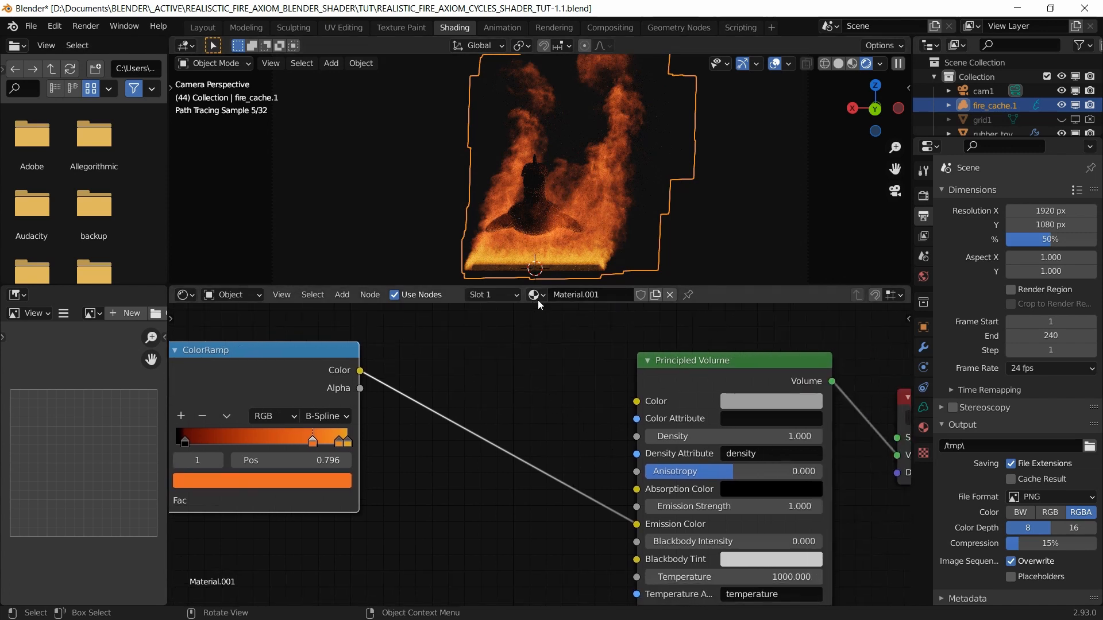
{"action": "left_click_drag", "start_coordinate": [540, 287], "coordinate": [544, 320]}
{"action": "middle_click_drag", "start_coordinate": [572, 415], "coordinate": [454, 388]}
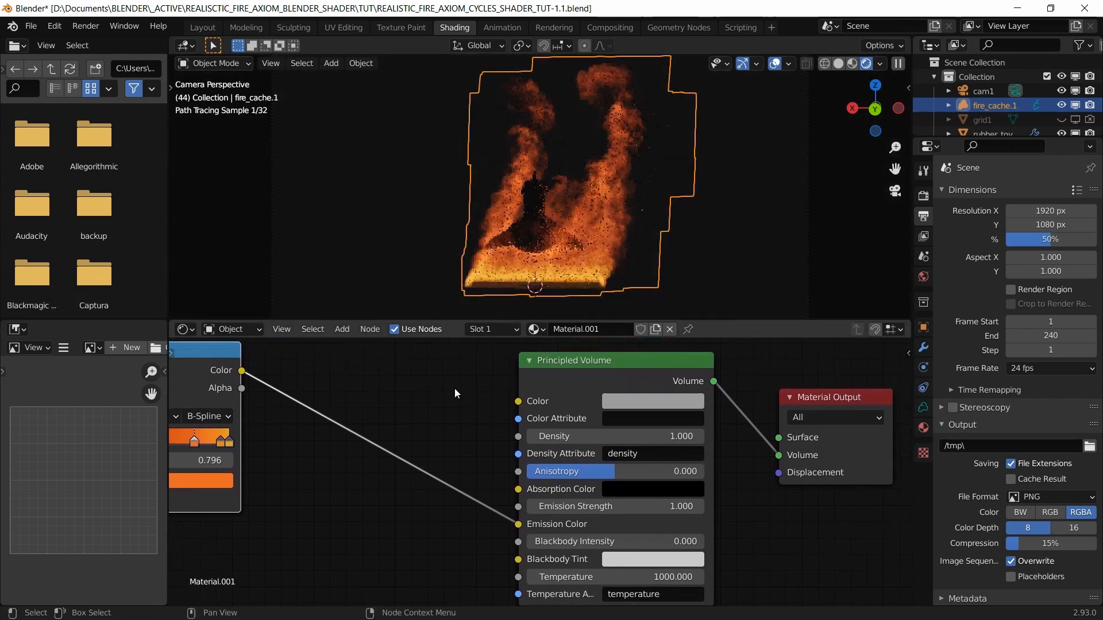
{"action": "left_click", "coordinate": [630, 507]}
{"action": "type", "text": "4"}
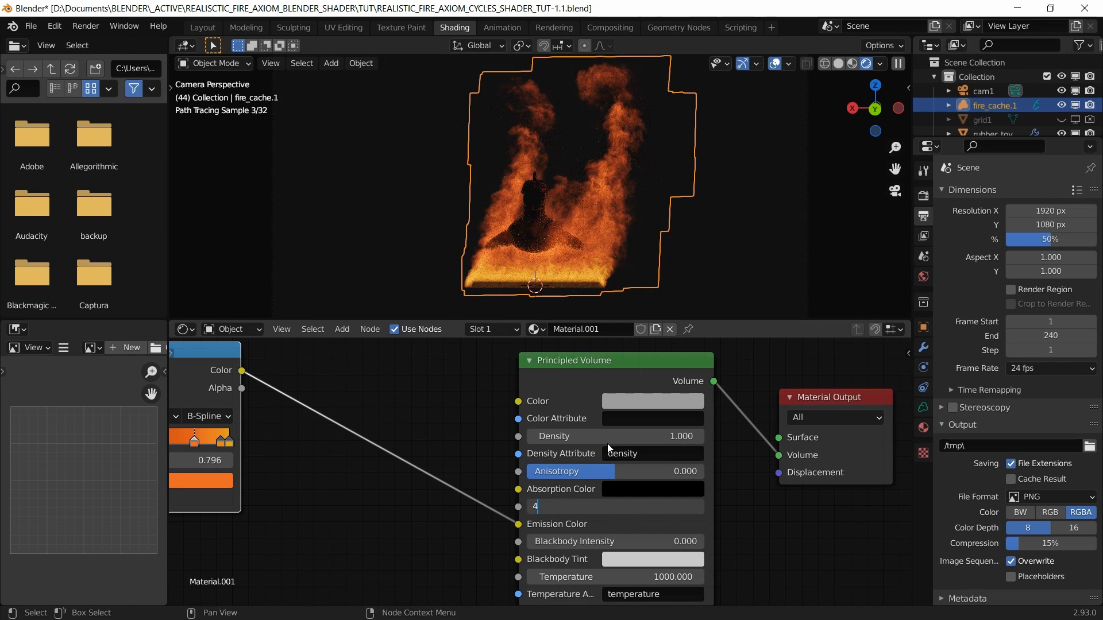
{"action": "key", "text": "Return"}
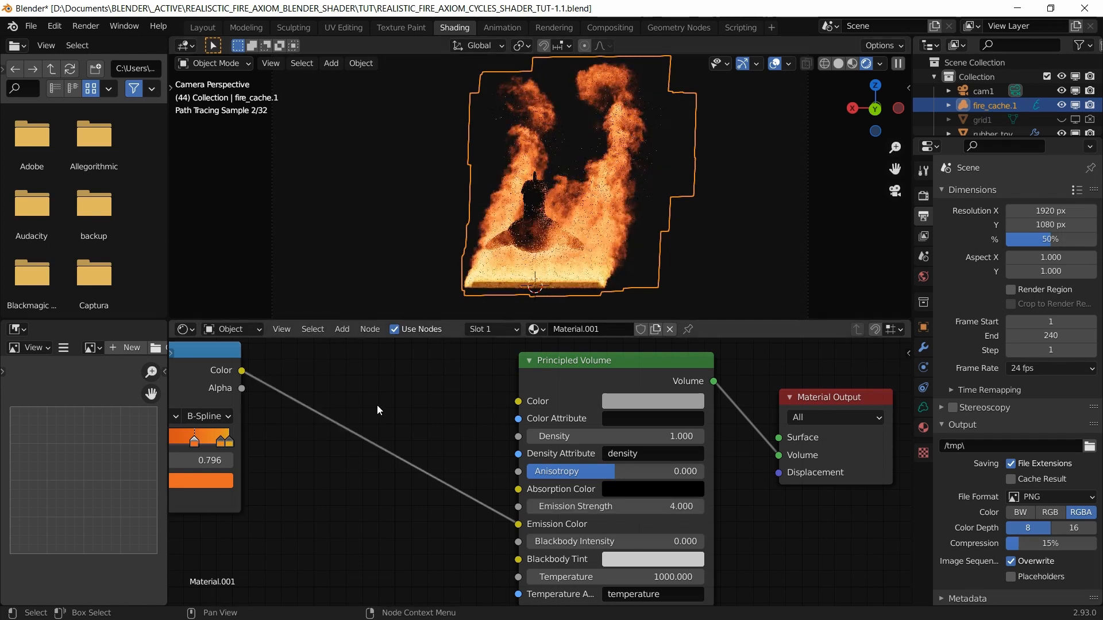
Step: Save the .blend file and bring up the add-node search
{"action": "key", "text": "ctrl+s"}
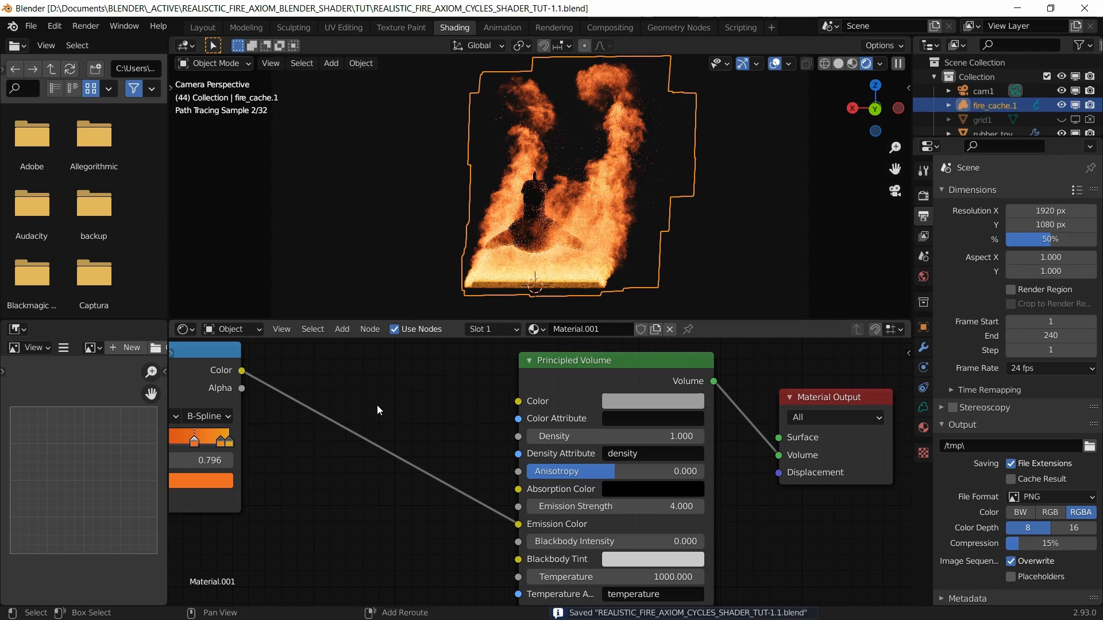
{"action": "key", "text": "shift+a"}
{"action": "left_click", "coordinate": [377, 405]}
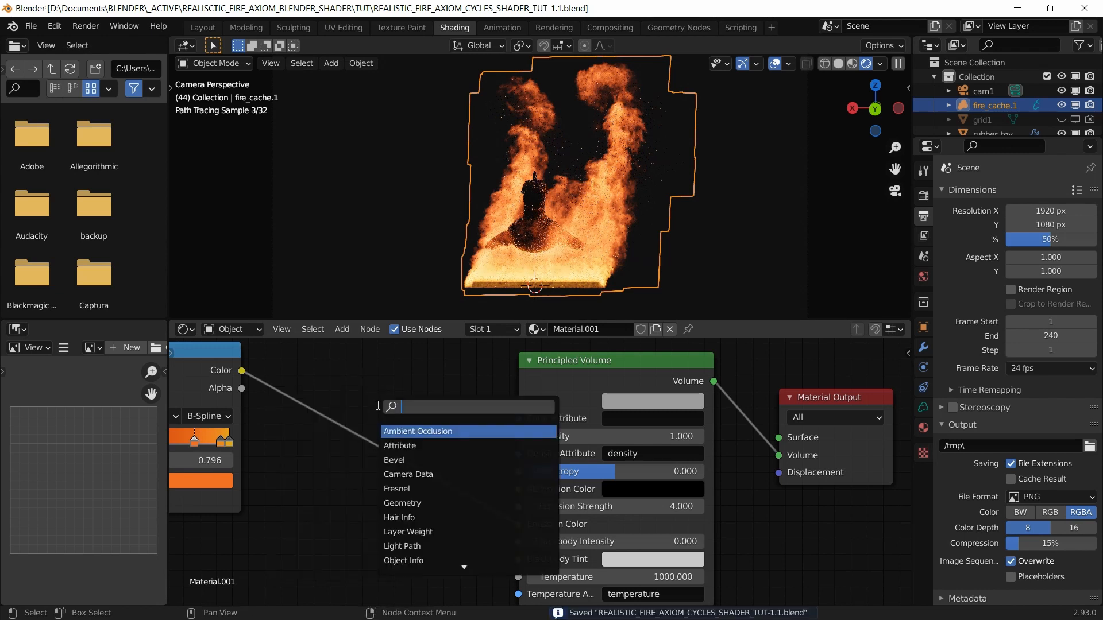
Step: Insert a Vector Math node on the ColorRamp-to-Emission Color link and set it to Multiply
{"action": "type", "text": "vec"}
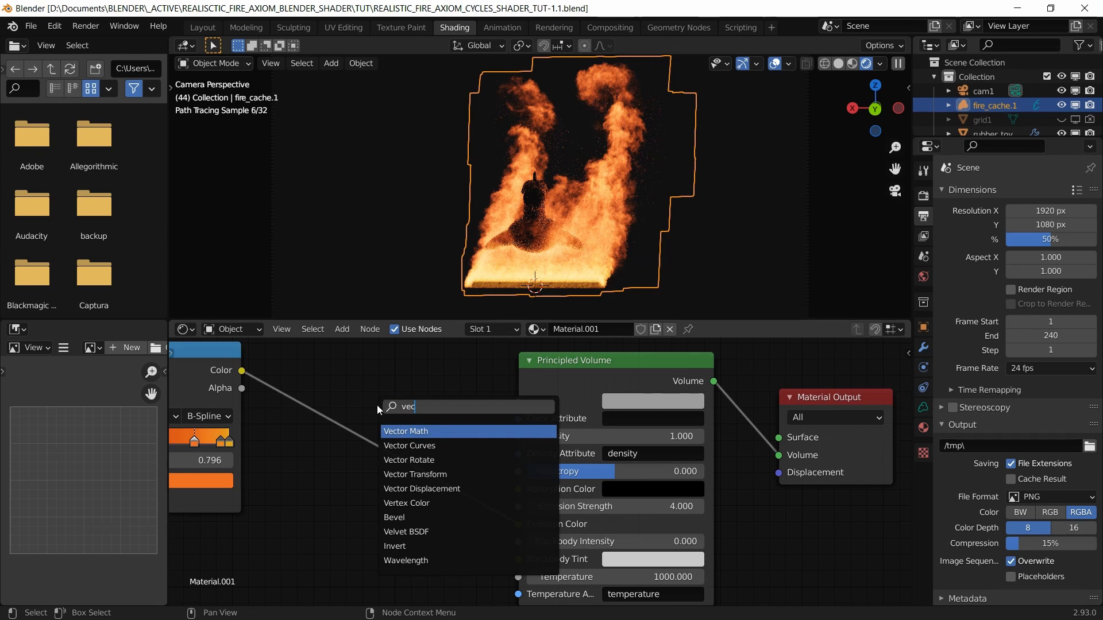
{"action": "key", "text": "Return"}
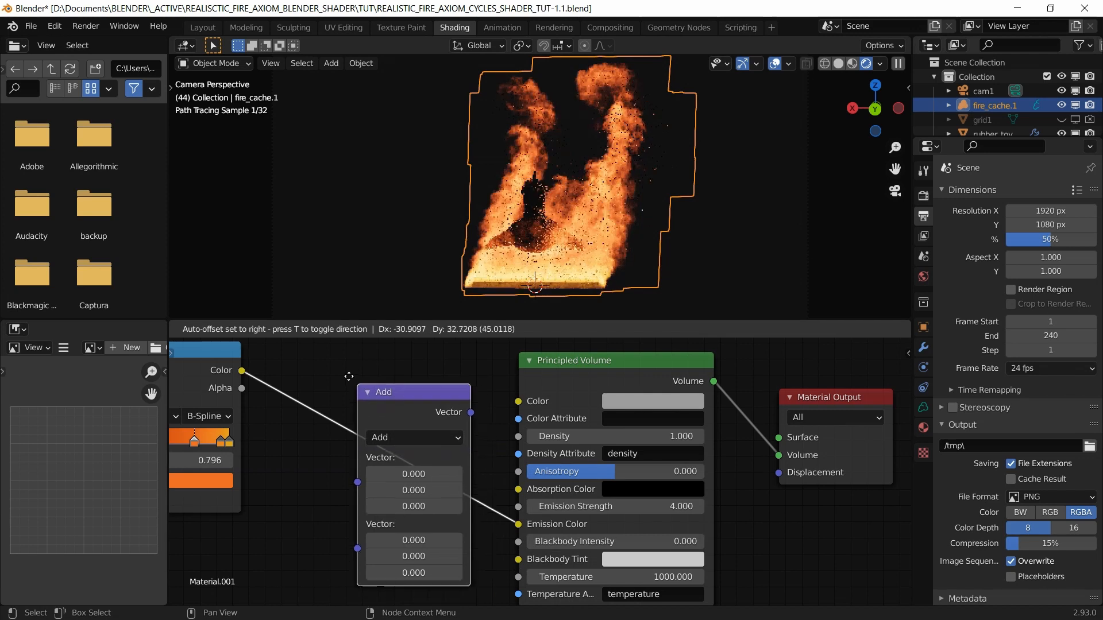
{"action": "left_click", "coordinate": [420, 432]}
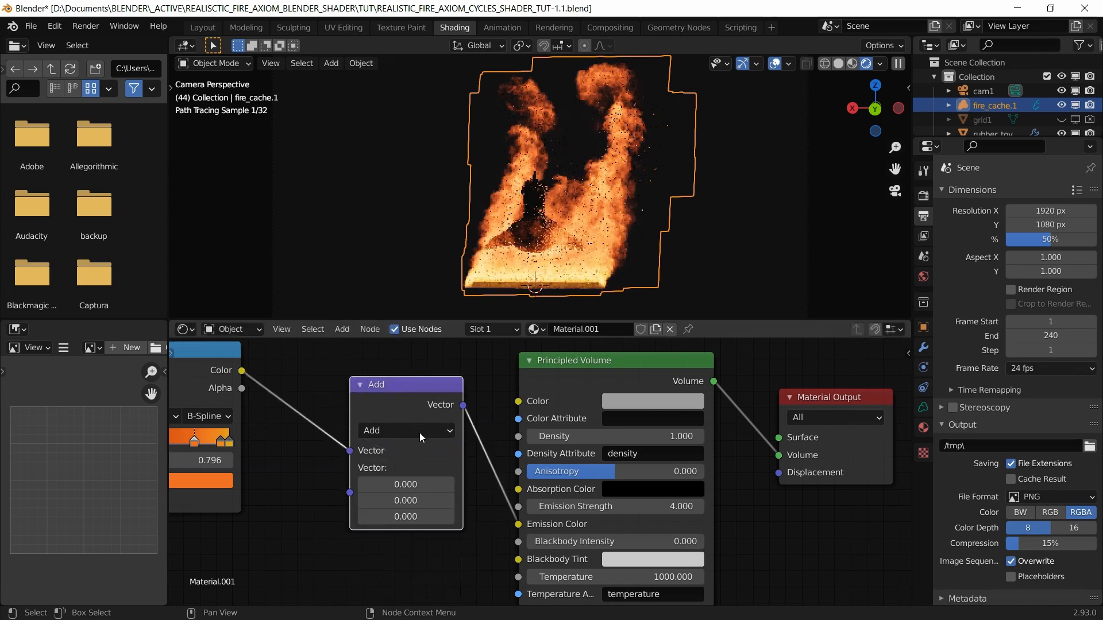
{"action": "left_click", "coordinate": [419, 432]}
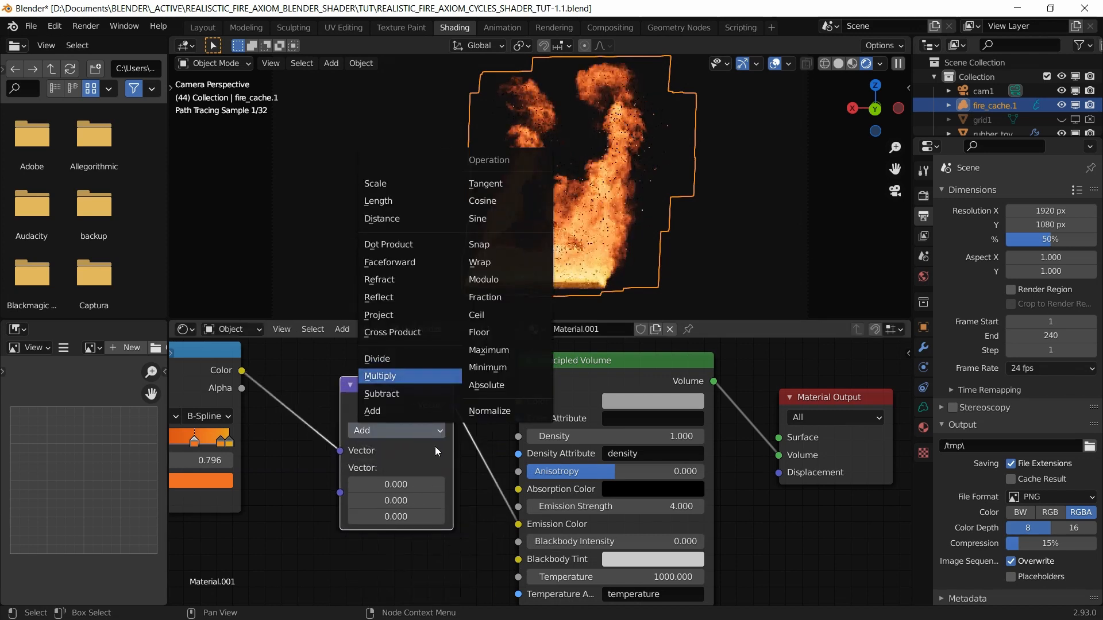
{"action": "key", "text": "Return"}
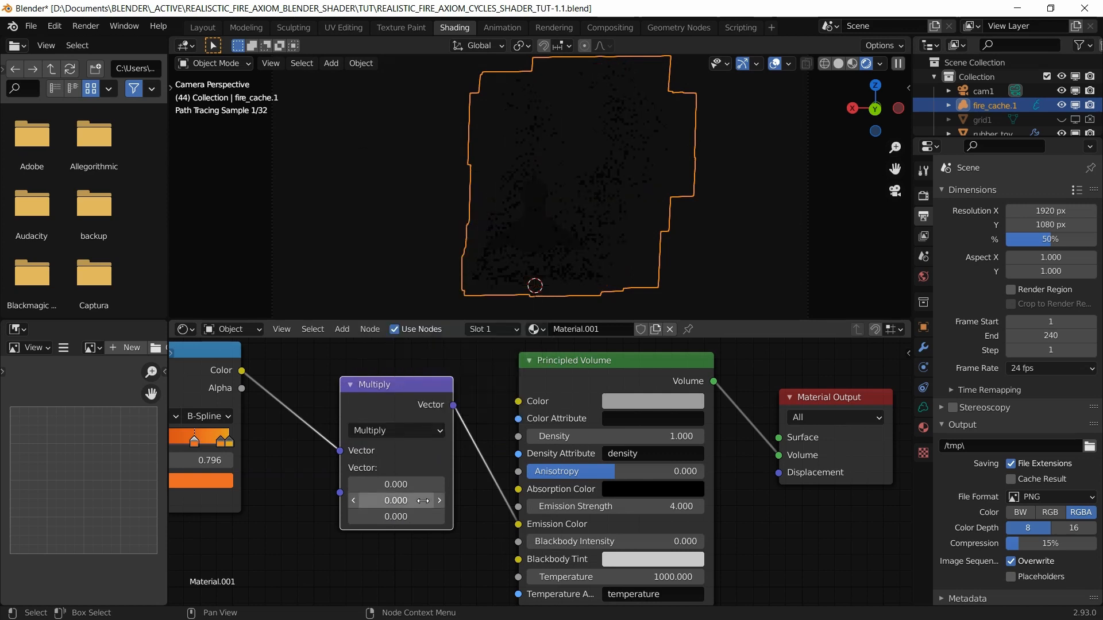
Step: Set the Multiply node's vector to 8, 8, 8
{"action": "left_click", "coordinate": [385, 485]}
{"action": "type", "text": "8"}
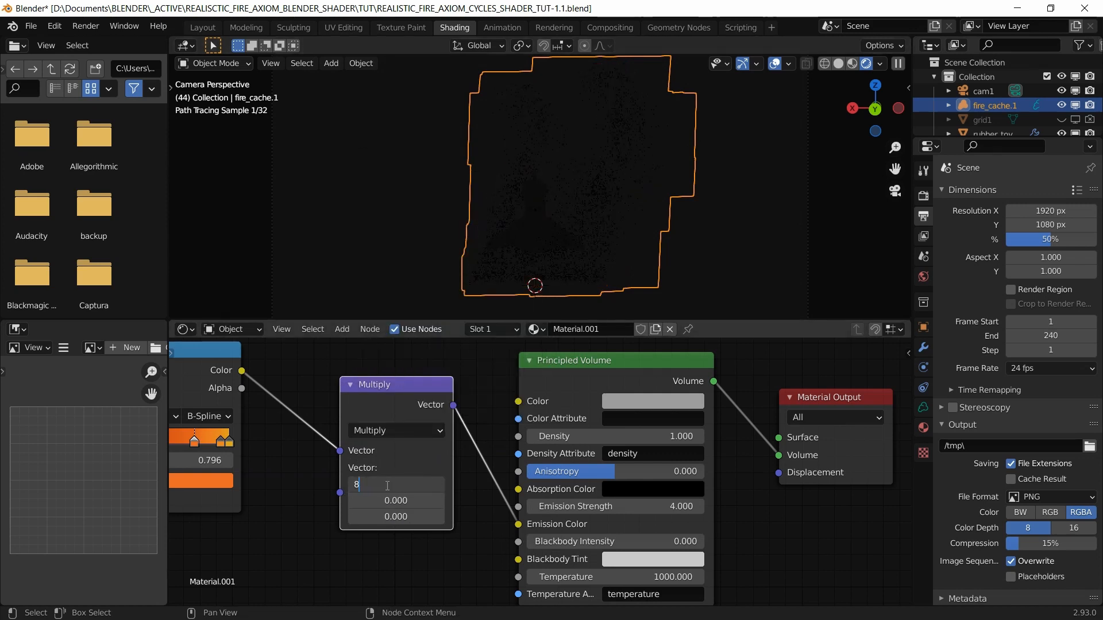
{"action": "key", "text": "Tab"}
{"action": "type", "text": "8"}
{"action": "key", "text": "Tab"}
{"action": "type", "text": "8"}
{"action": "key", "text": "Return"}
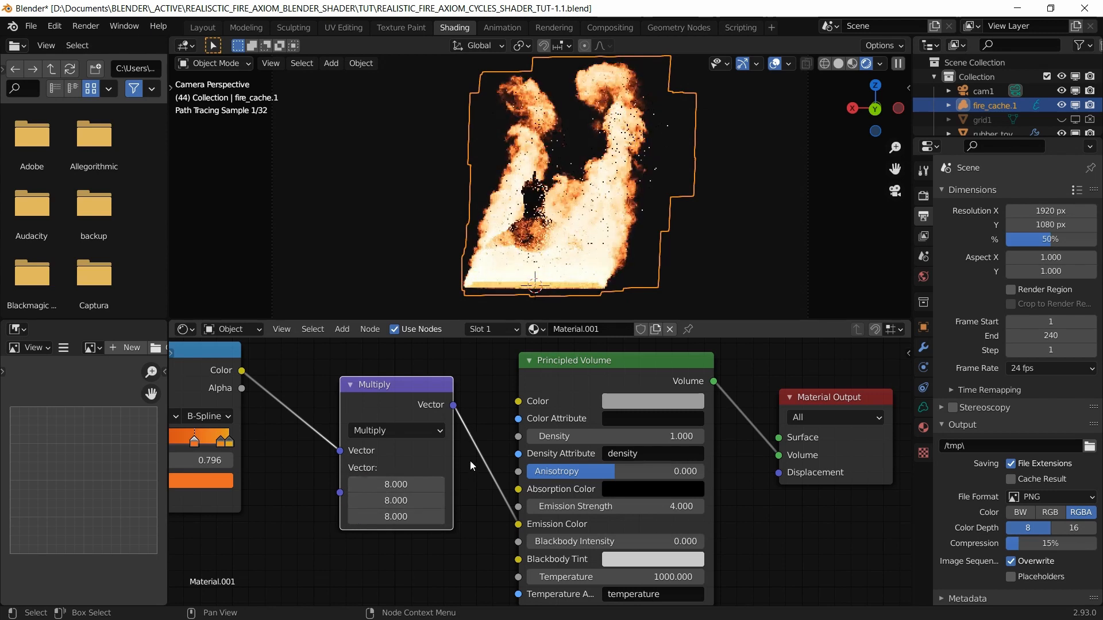
Step: Try a Z value of 5, then restore it to 8
{"action": "left_click", "coordinate": [401, 517]}
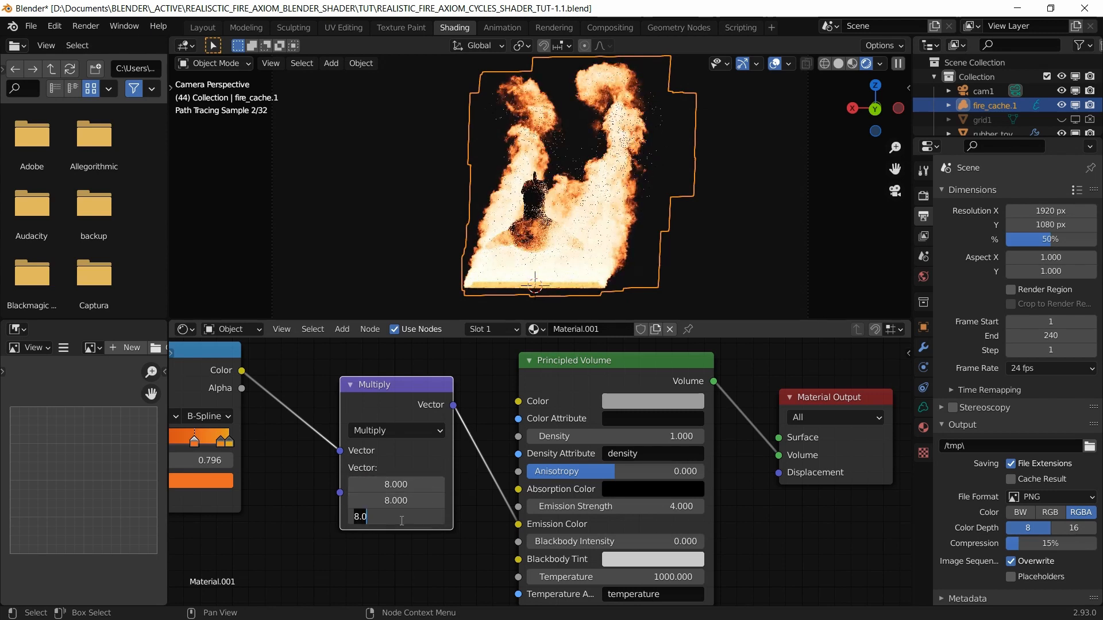
{"action": "type", "text": "5"}
{"action": "key", "text": "Return"}
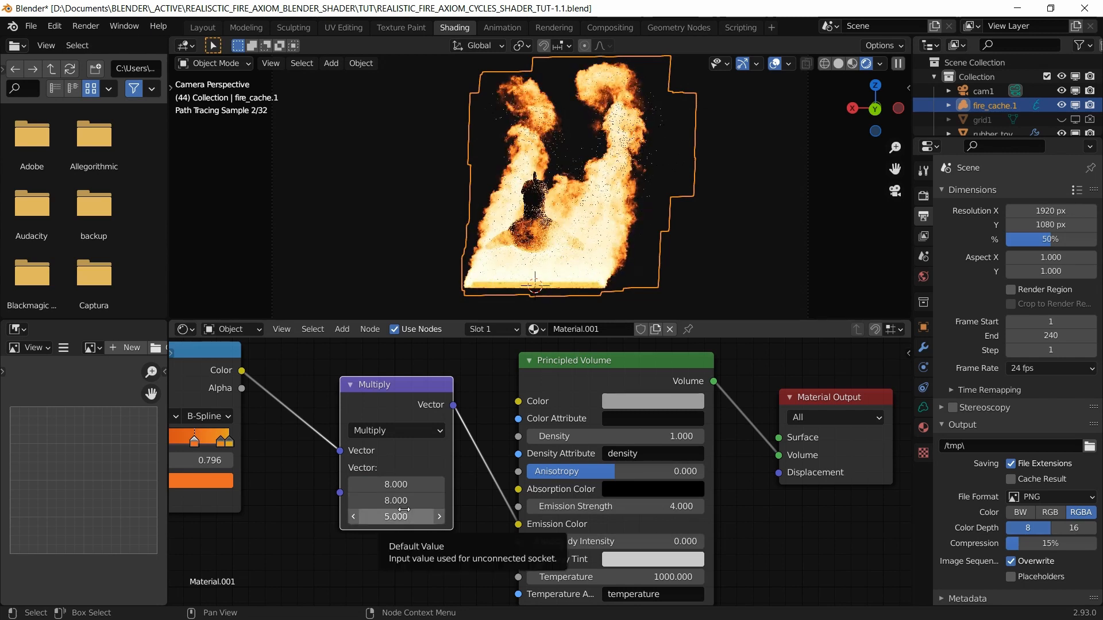
{"action": "left_click", "coordinate": [393, 516]}
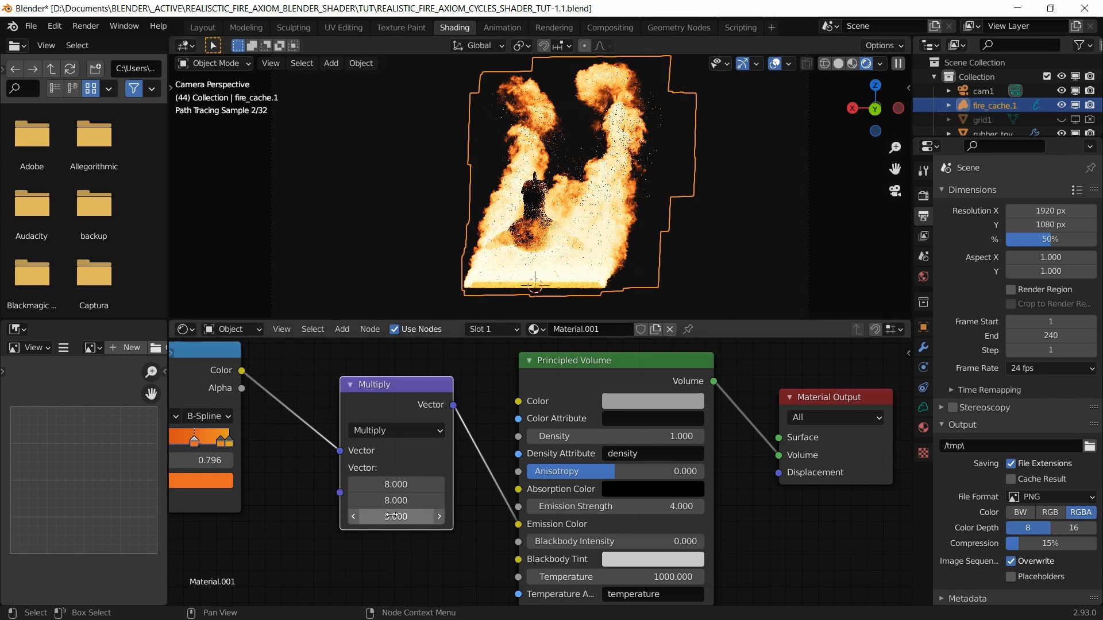
{"action": "type", "text": "8"}
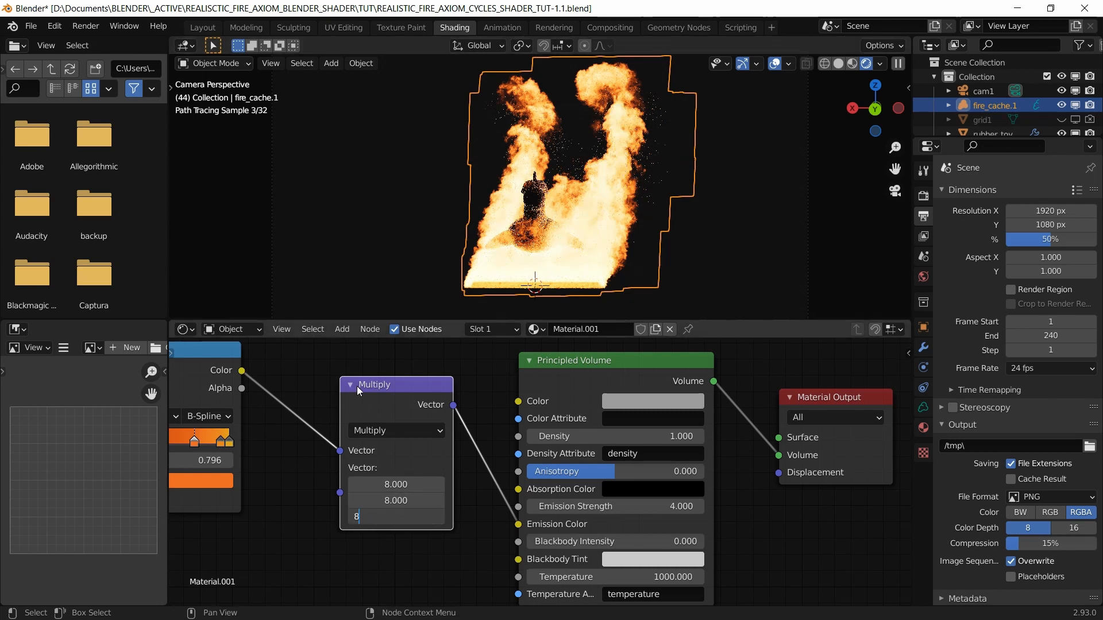
{"action": "key", "text": "Return"}
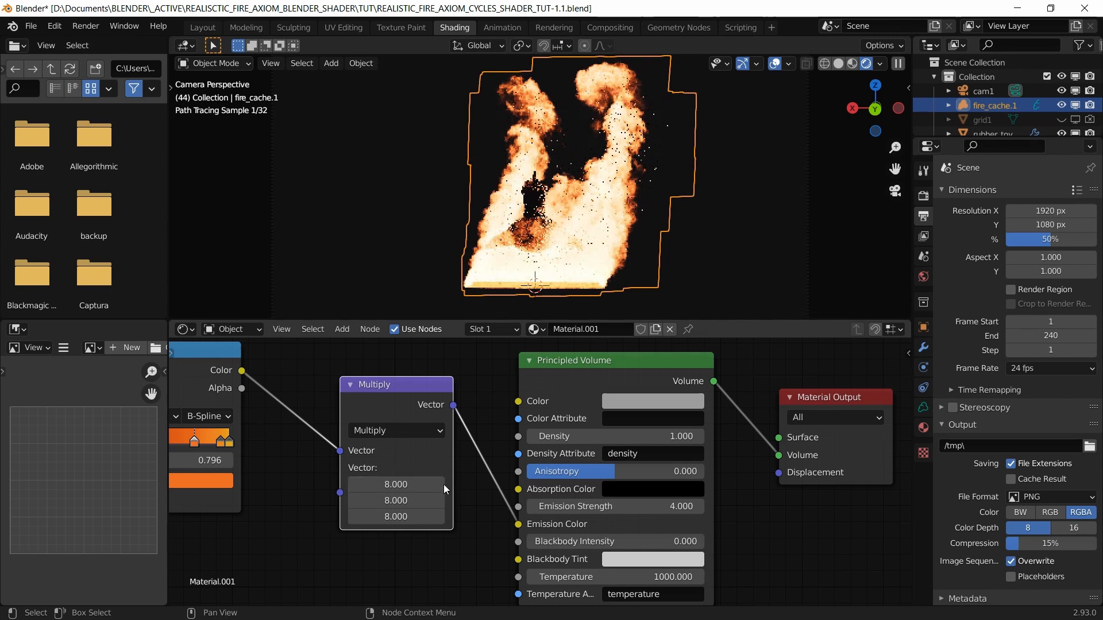
{"action": "scroll", "coordinate": [542, 475], "scroll_direction": "down", "scroll_amount": 4}
{"action": "middle_click_drag", "start_coordinate": [737, 501], "coordinate": [762, 494]}
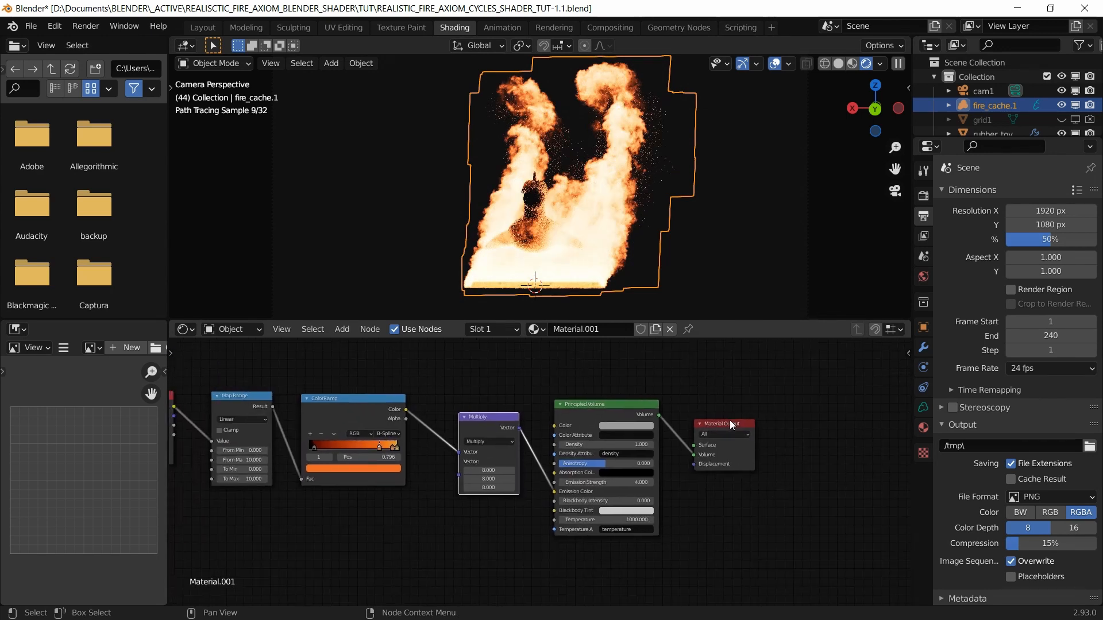
Step: Move the Material Output node further right and save the file
{"action": "left_click_drag", "start_coordinate": [729, 419], "coordinate": [850, 398]}
{"action": "middle_click_drag", "start_coordinate": [733, 466], "coordinate": [742, 444]}
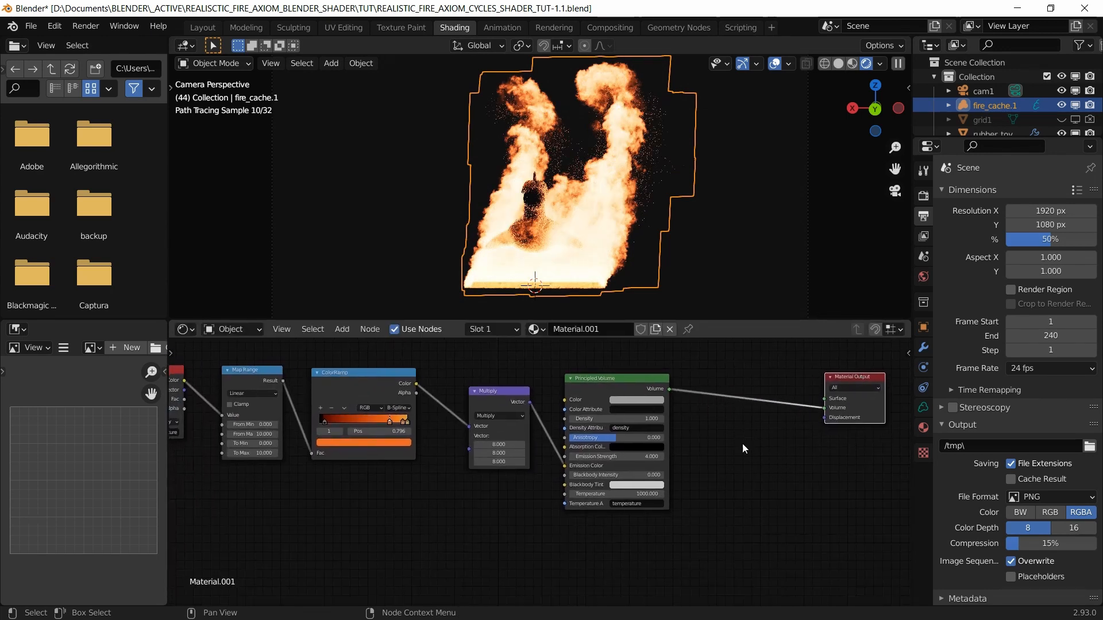
{"action": "left_click", "coordinate": [626, 384]}
{"action": "key", "text": "ctrl+s"}
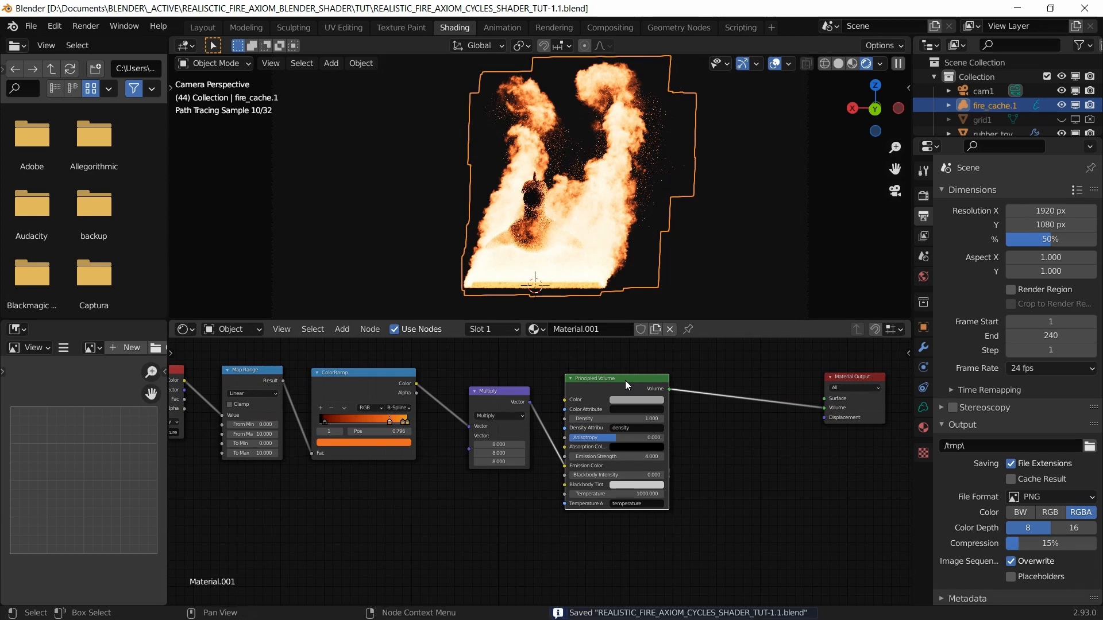
Step: Duplicate the Principled Volume and place the copy below the original
{"action": "scroll", "coordinate": [610, 471], "scroll_direction": "up", "scroll_amount": 1}
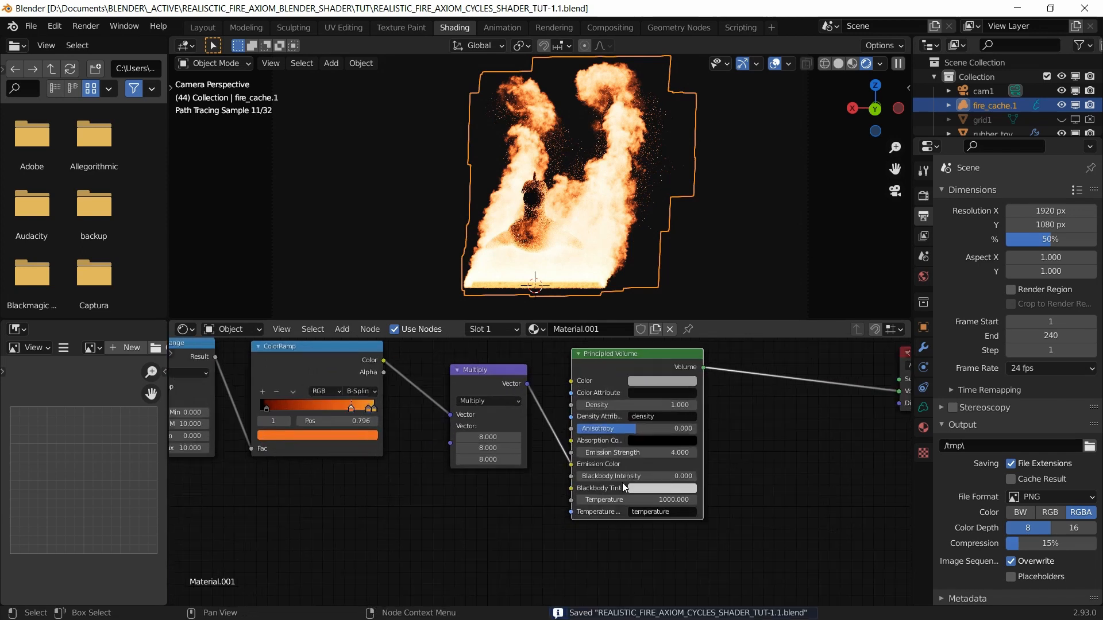
{"action": "left_click", "coordinate": [629, 356]}
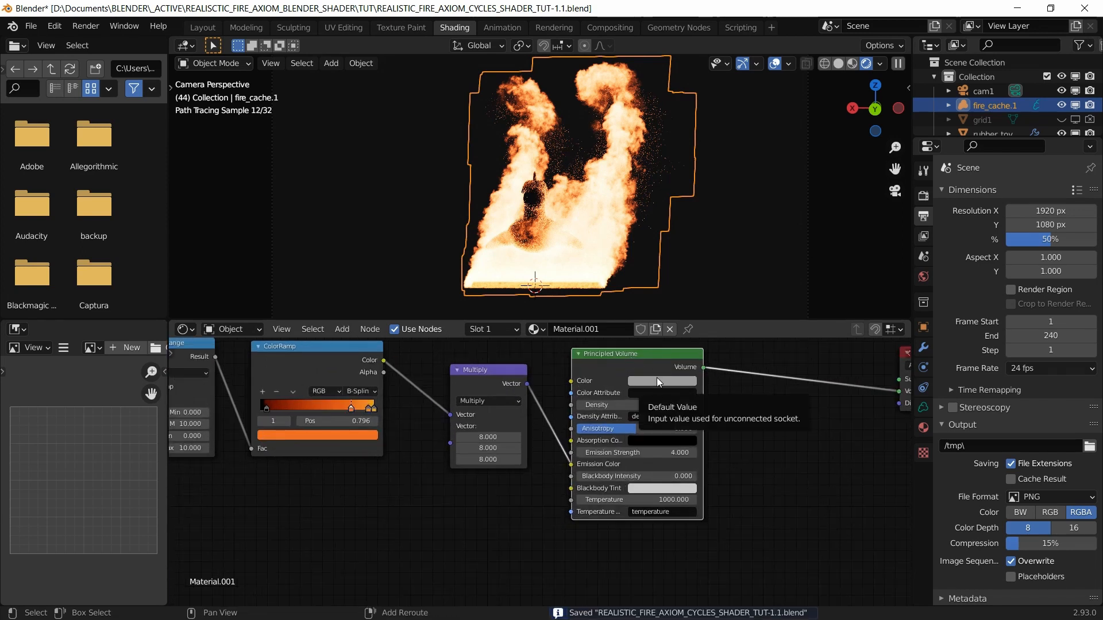
{"action": "key", "text": "shift+d"}
{"action": "left_click", "coordinate": [764, 504]}
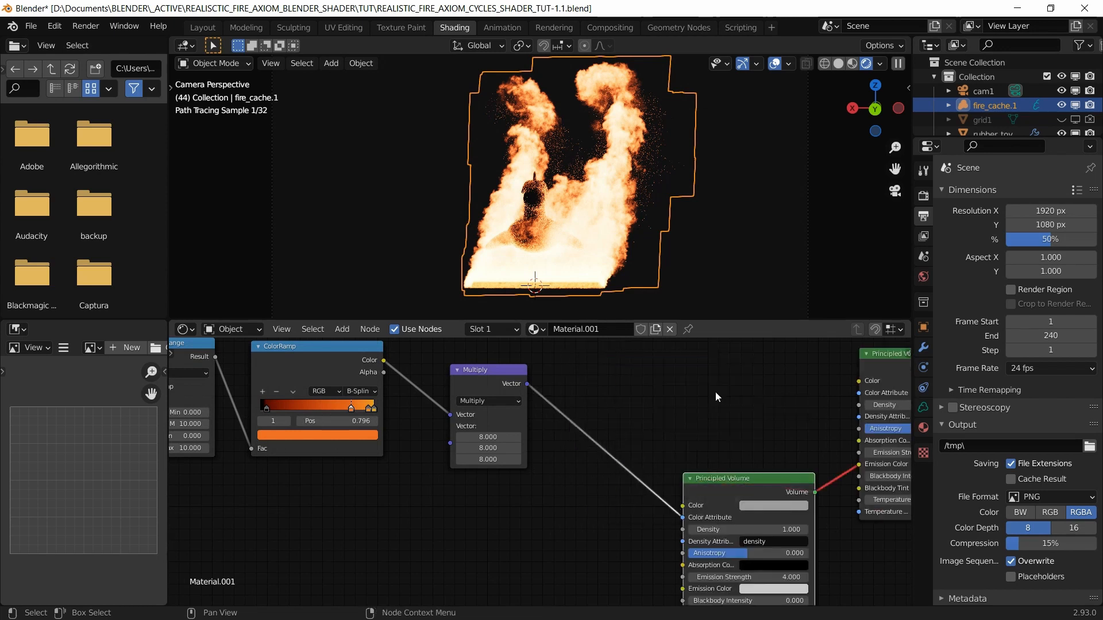
{"action": "scroll", "coordinate": [677, 414], "scroll_direction": "down", "scroll_amount": 5}
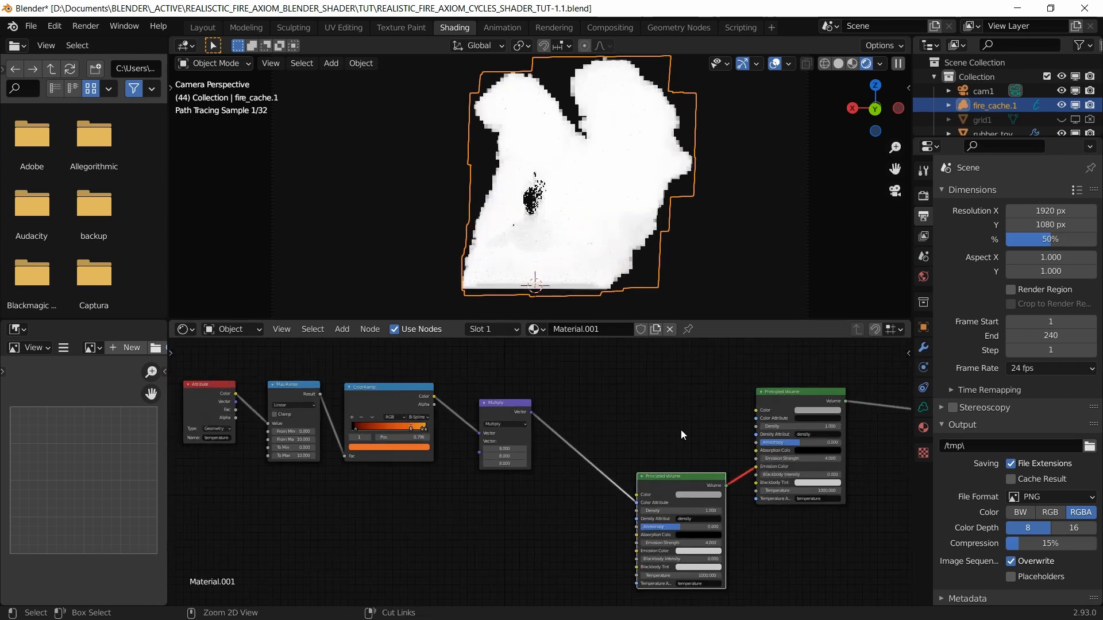
{"action": "key", "text": "ctrl+z"}
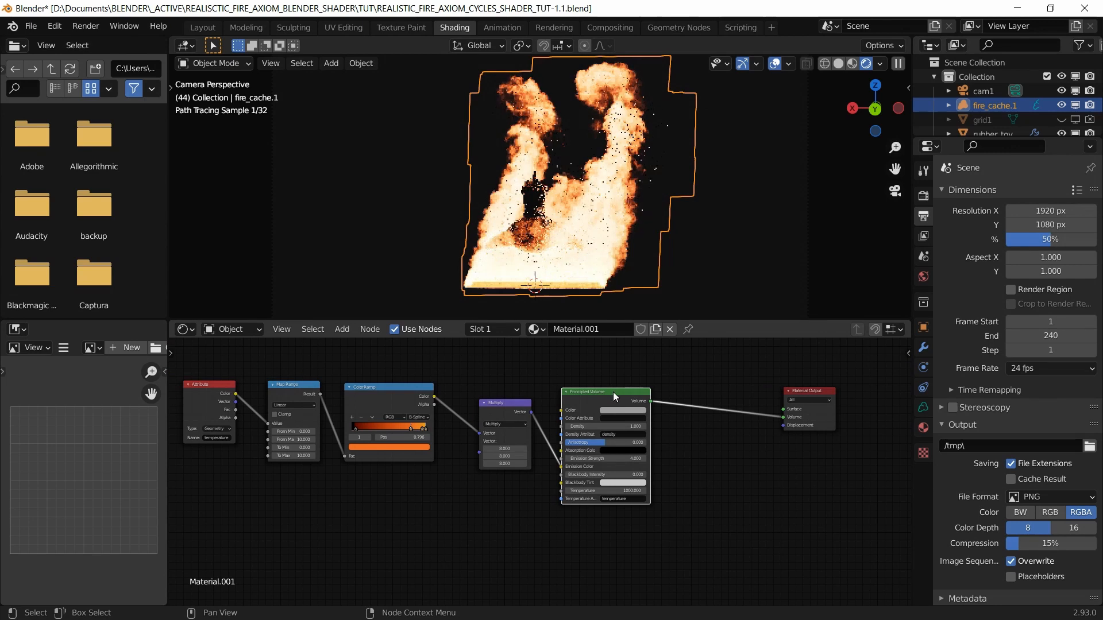
{"action": "mouse_move", "coordinate": [612, 392]}
{"action": "left_mouse_down"}
{"action": "mouse_move", "coordinate": [654, 395]}
{"action": "mouse_move", "coordinate": [624, 397]}
{"action": "left_mouse_up"}
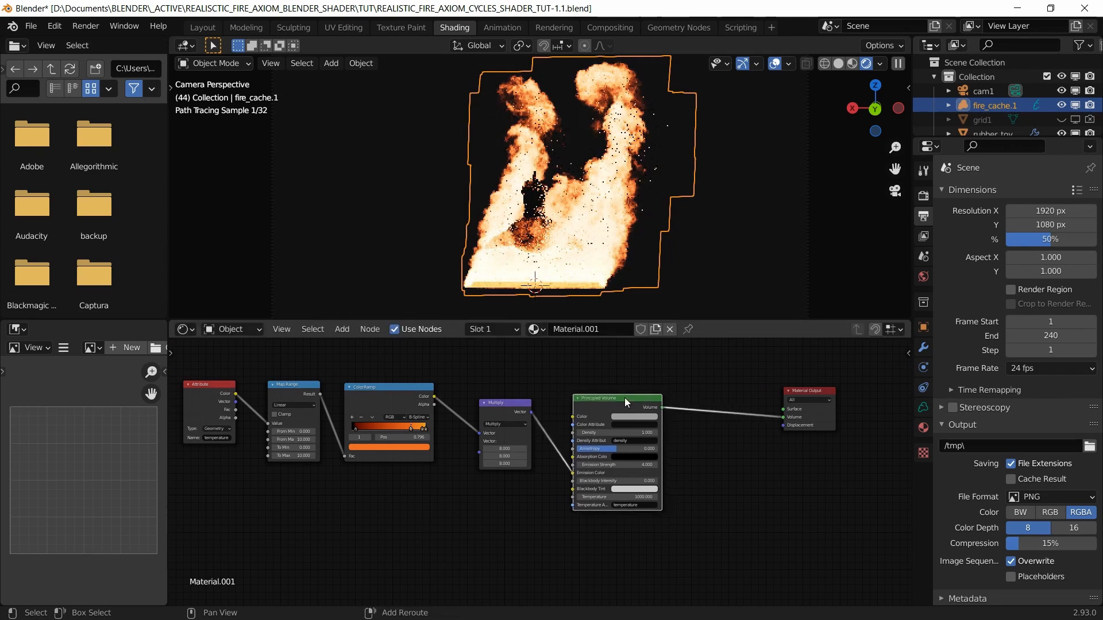
{"action": "key", "text": "shift+d"}
{"action": "left_click", "coordinate": [626, 539]}
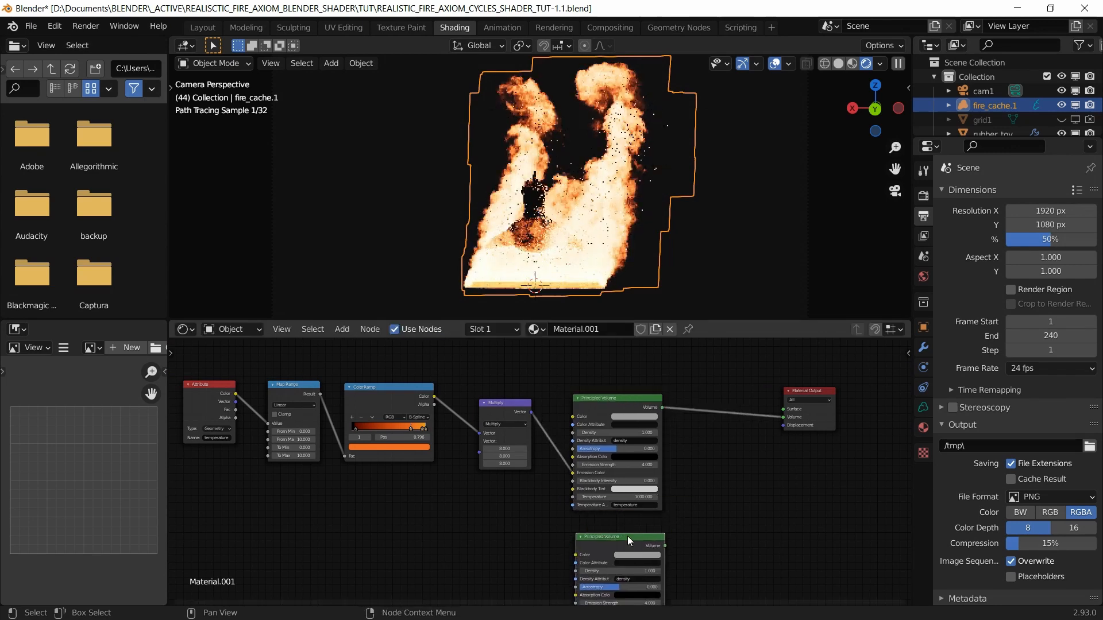
{"action": "scroll", "coordinate": [696, 501], "scroll_direction": "down", "scroll_amount": 1}
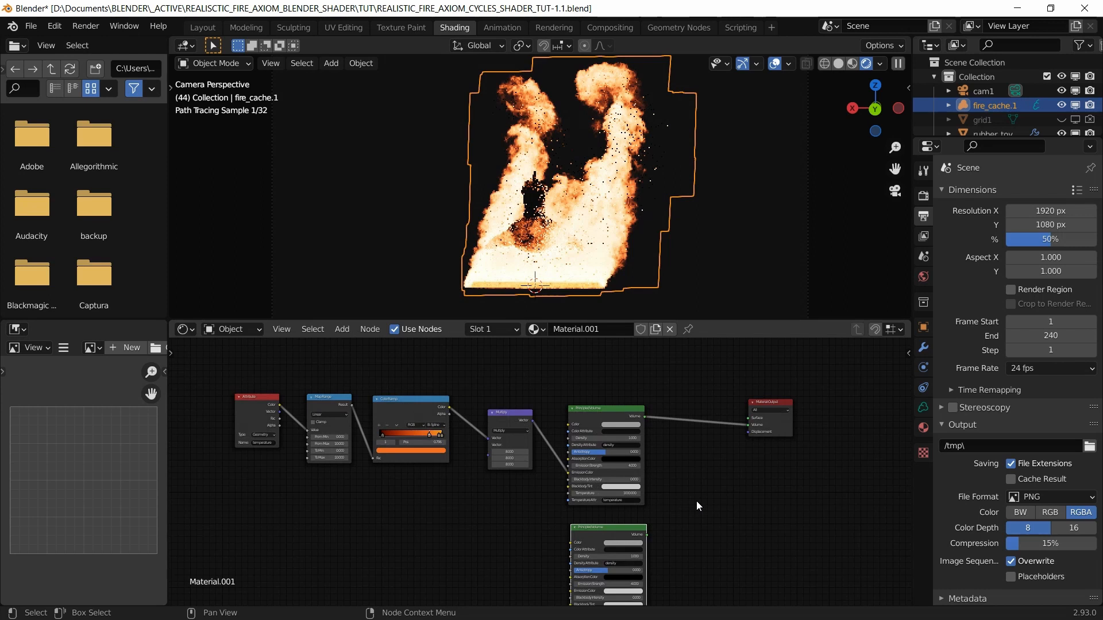
Step: Add a Mix Shader on the volume output link and wire the second Principled Volume into it
{"action": "key", "text": "shift+a"}
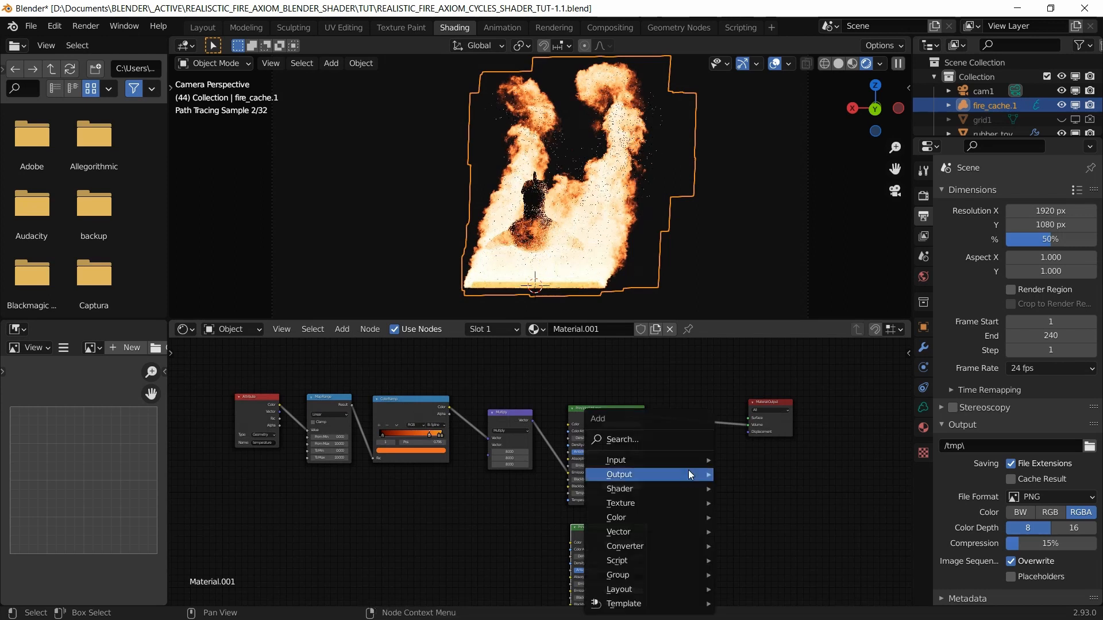
{"action": "left_click", "coordinate": [683, 443]}
{"action": "type", "text": "mix"}
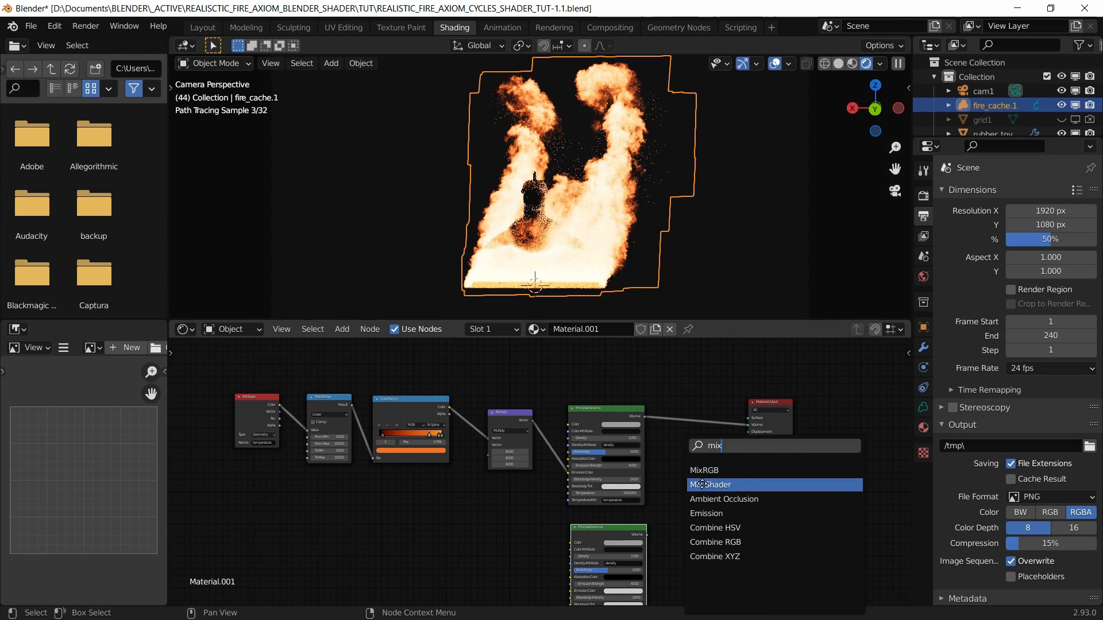
{"action": "left_click", "coordinate": [702, 484]}
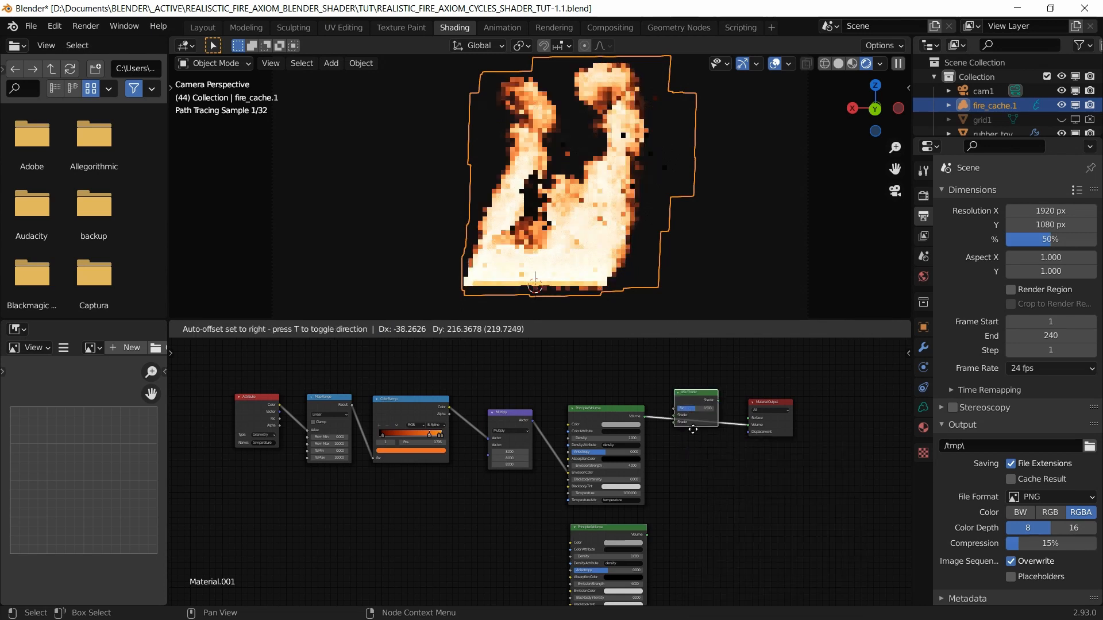
{"action": "left_click", "coordinate": [692, 429]}
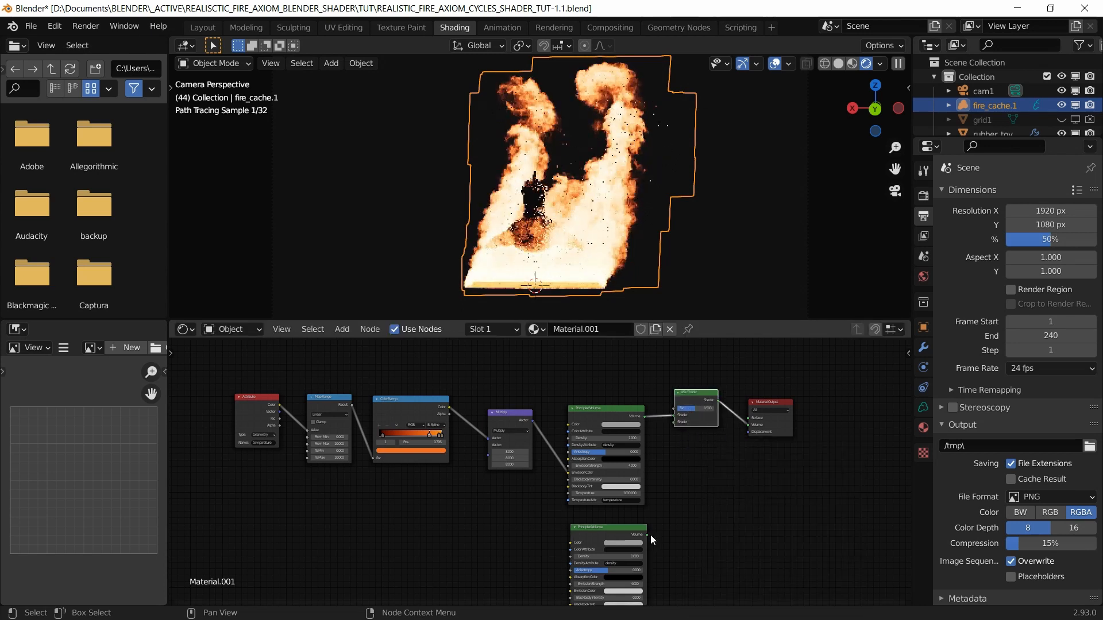
{"action": "left_click_drag", "start_coordinate": [648, 535], "coordinate": [670, 422]}
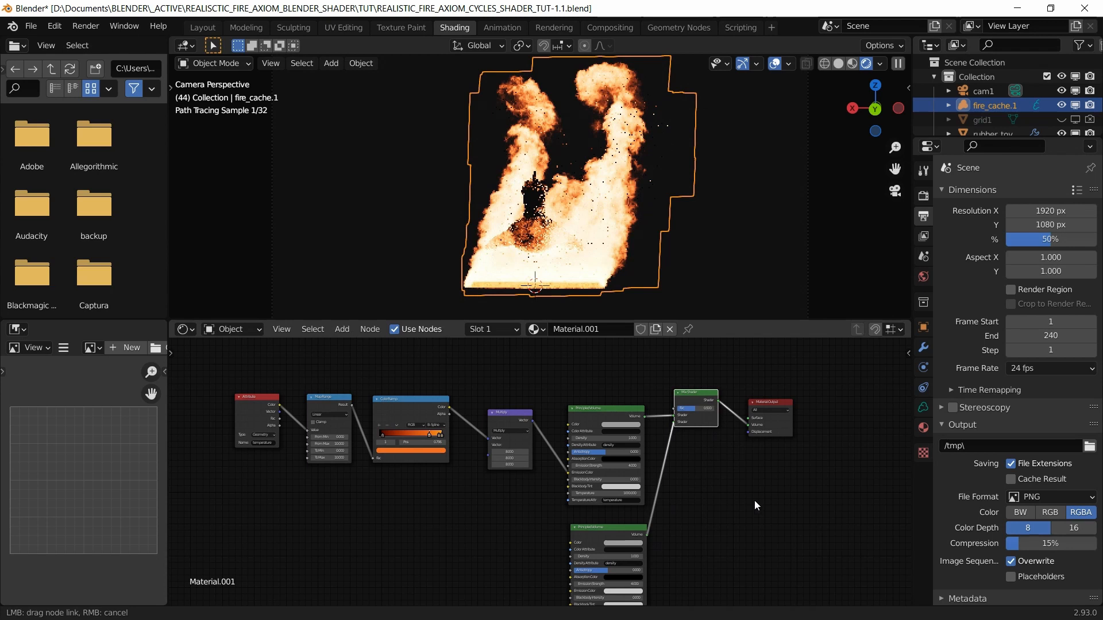
{"action": "scroll", "coordinate": [635, 504], "scroll_direction": "up", "scroll_amount": 3}
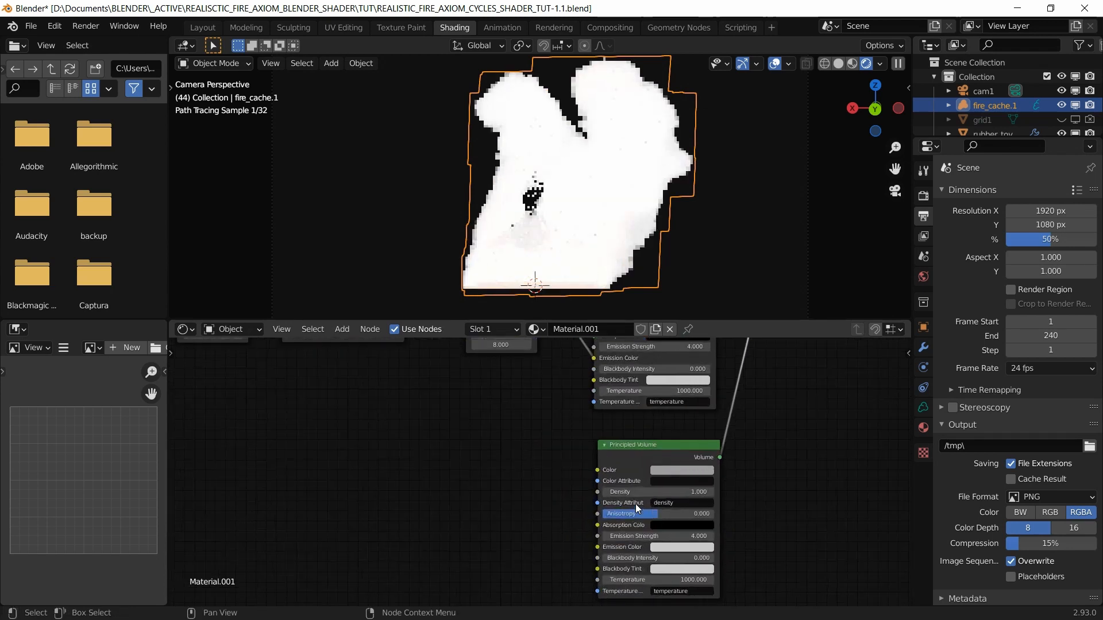
Step: Set the second Principled Volume's Temperature to 1200
{"action": "middle_click_drag", "start_coordinate": [783, 507], "coordinate": [731, 470]}
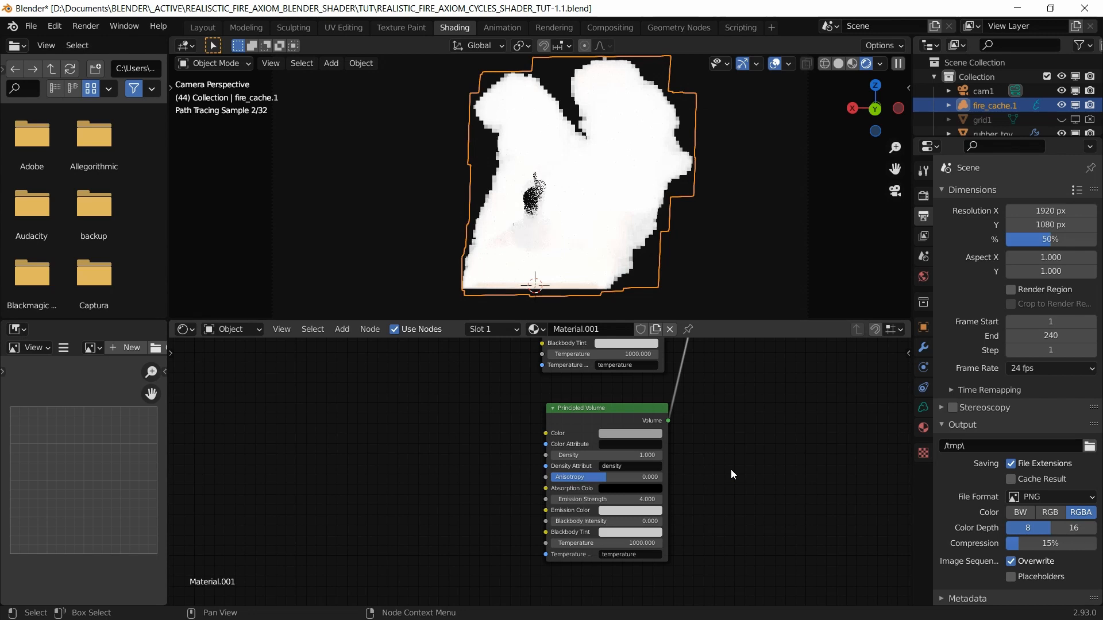
{"action": "scroll", "coordinate": [638, 523], "scroll_direction": "up", "scroll_amount": 1}
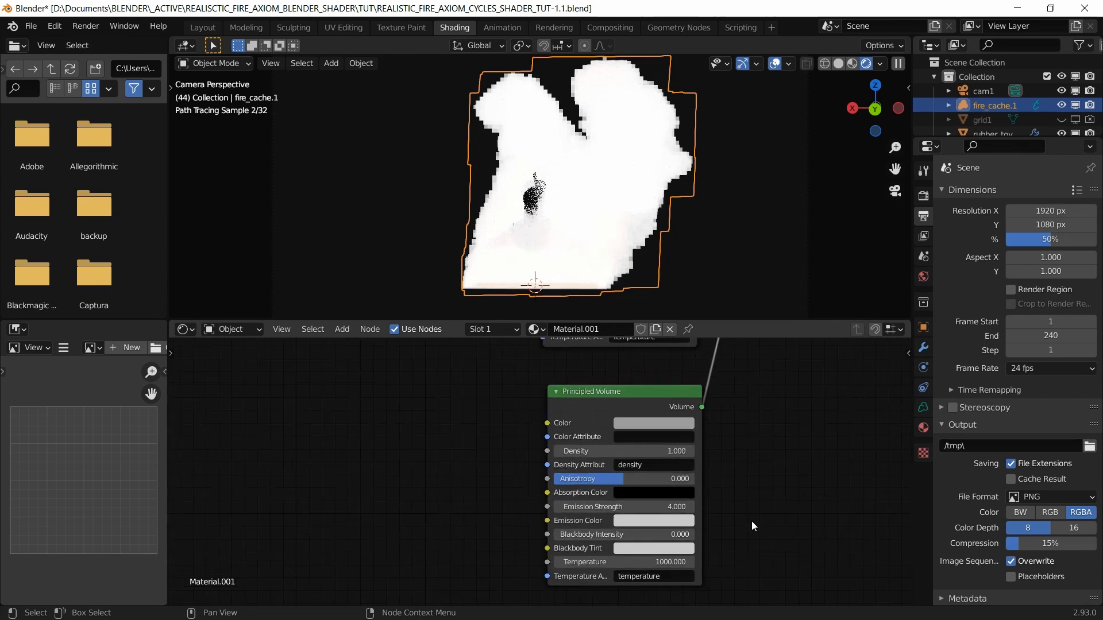
{"action": "scroll", "coordinate": [750, 488], "scroll_direction": "up", "scroll_amount": 2}
{"action": "left_click", "coordinate": [683, 505]}
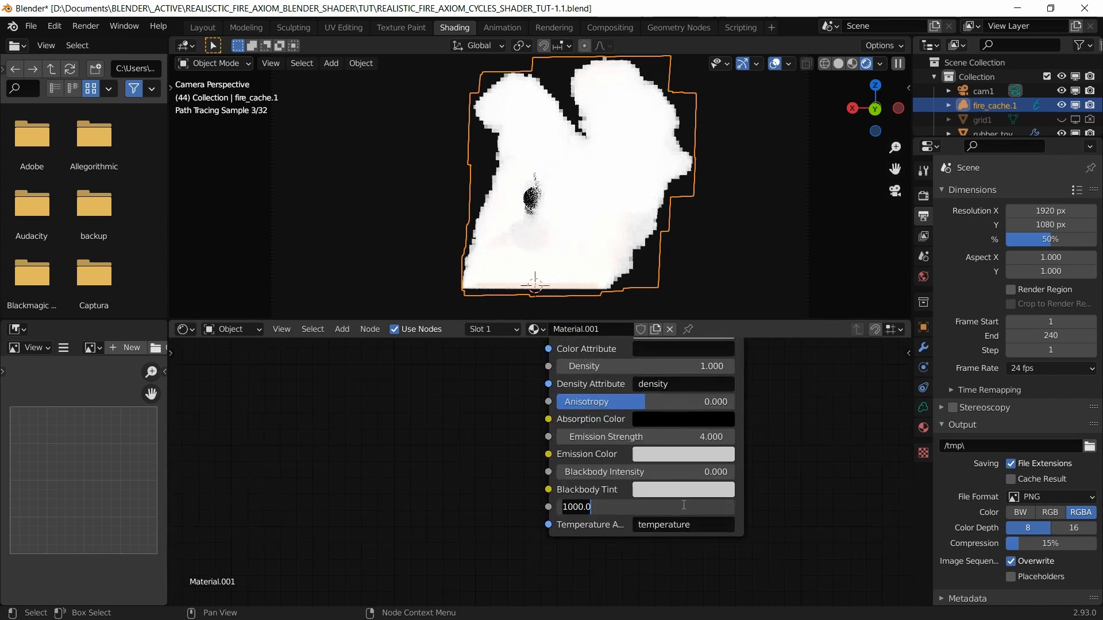
{"action": "type", "text": "1200"}
{"action": "key", "text": "Return"}
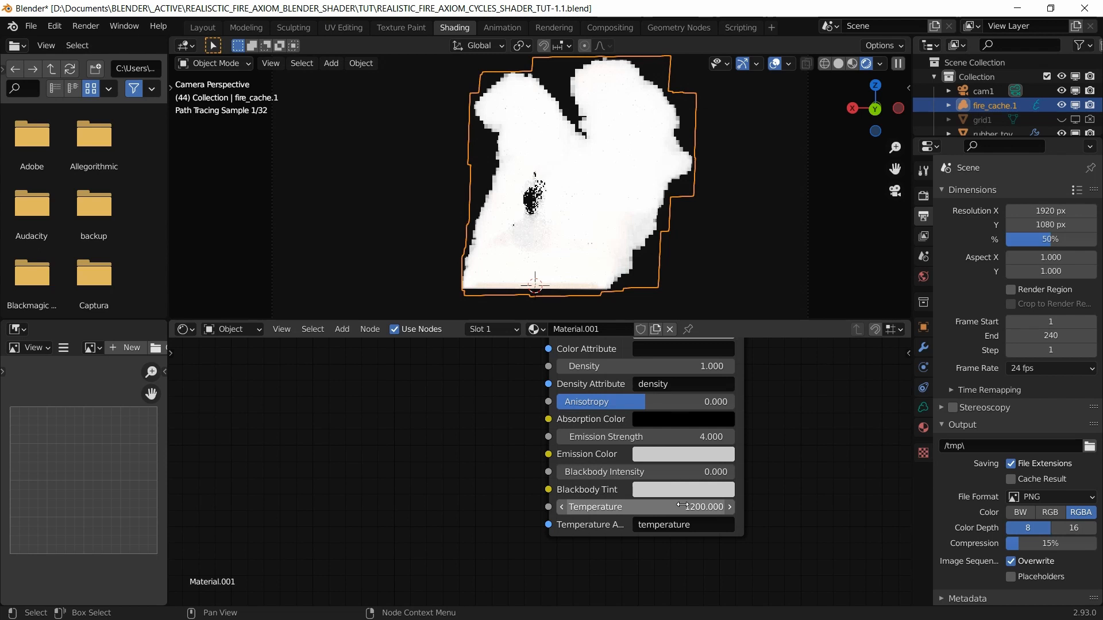
Step: Set its Emission Strength to 0 and Blackbody Intensity to 0.25
{"action": "left_click", "coordinate": [686, 435]}
{"action": "type", "text": "0"}
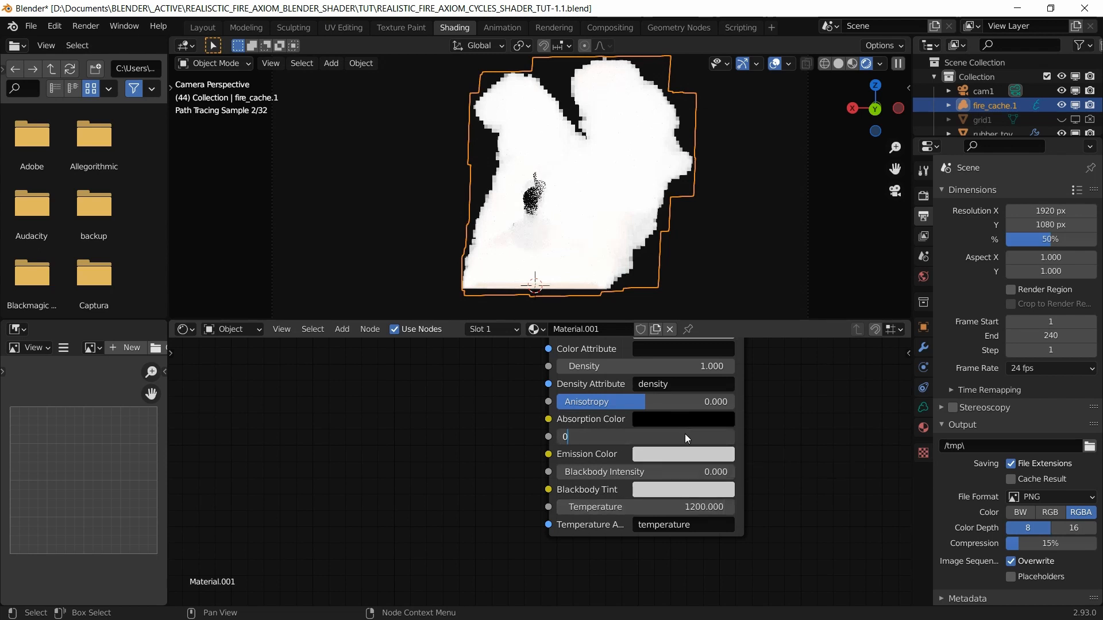
{"action": "key", "text": "Return"}
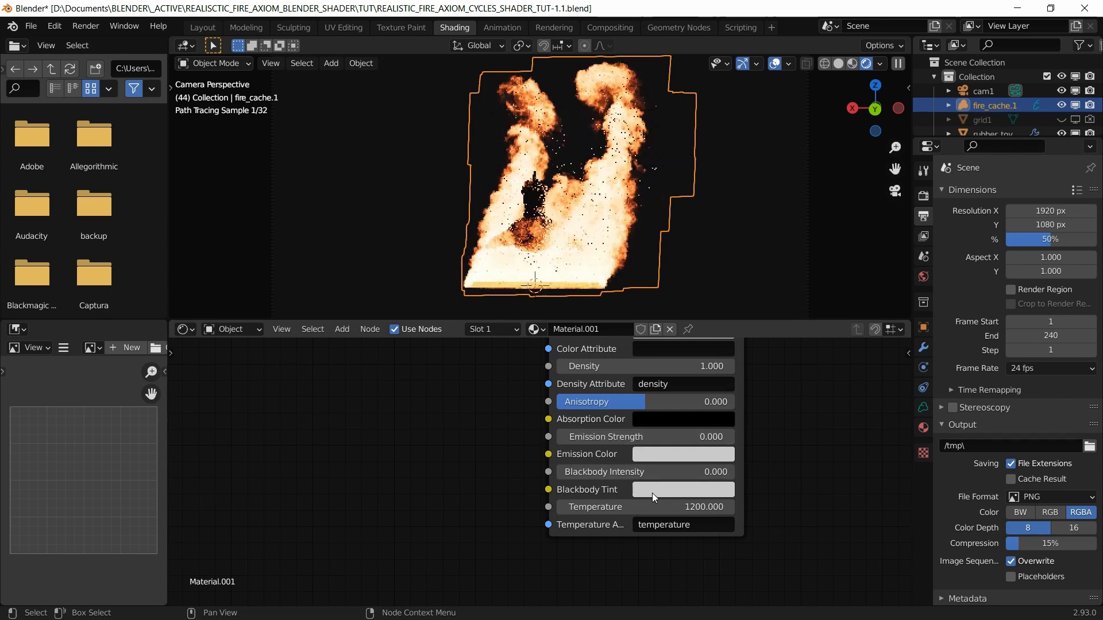
{"action": "double_click", "coordinate": [689, 472]}
{"action": "type", "text": "0.25"}
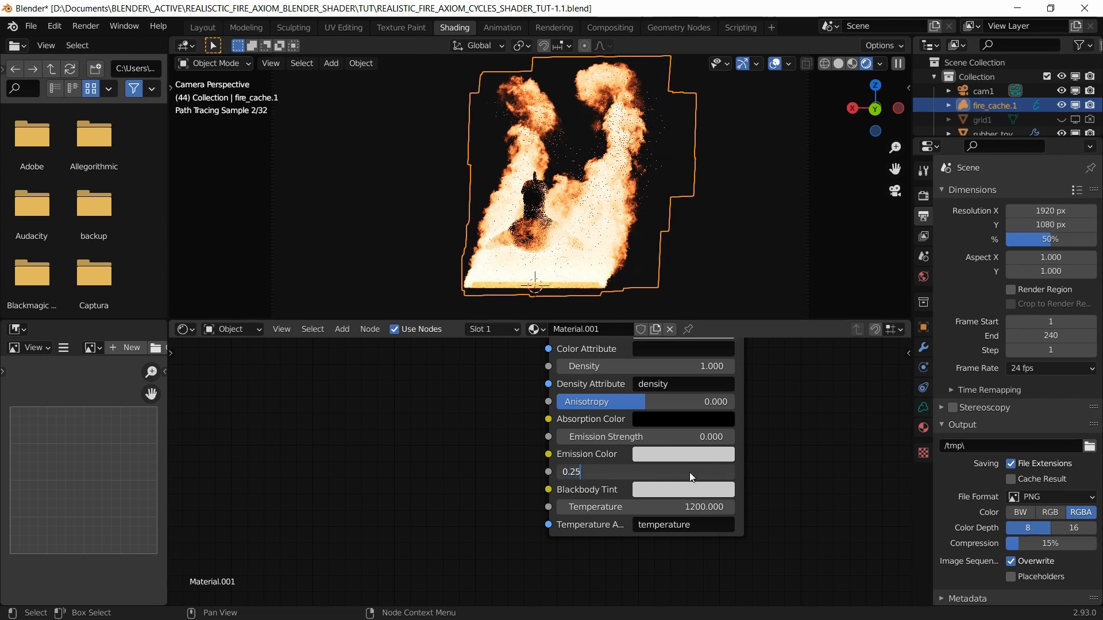
{"action": "key", "text": "Return"}
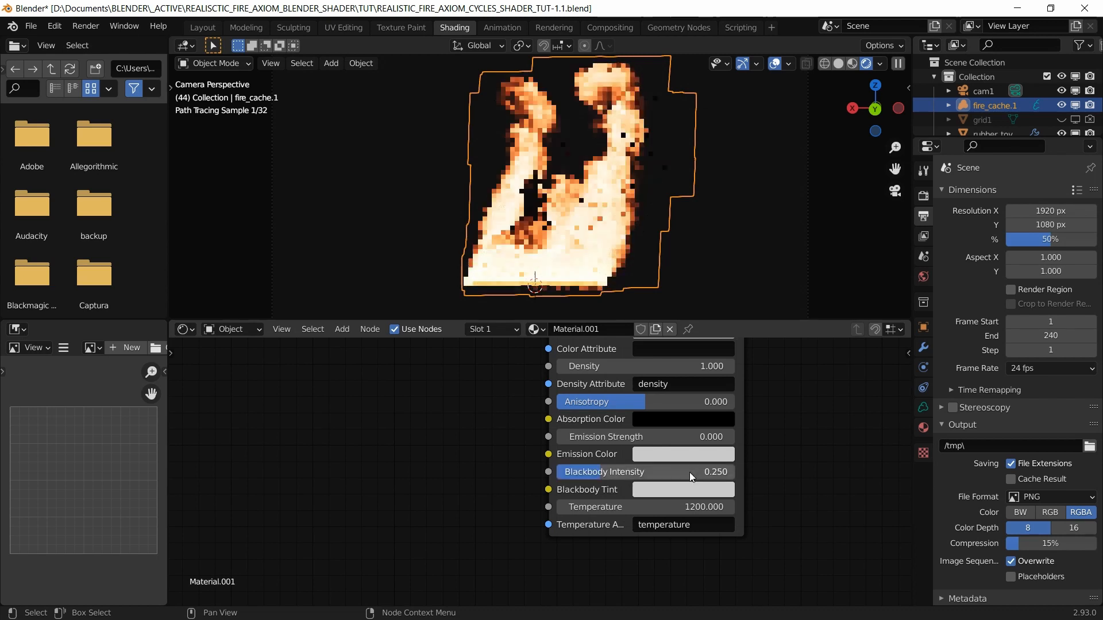
{"action": "scroll", "coordinate": [678, 483], "scroll_direction": "down", "scroll_amount": 1}
{"action": "scroll", "coordinate": [678, 483], "scroll_direction": "down", "scroll_amount": 2}
{"action": "middle_click_drag", "start_coordinate": [726, 457], "coordinate": [719, 512]}
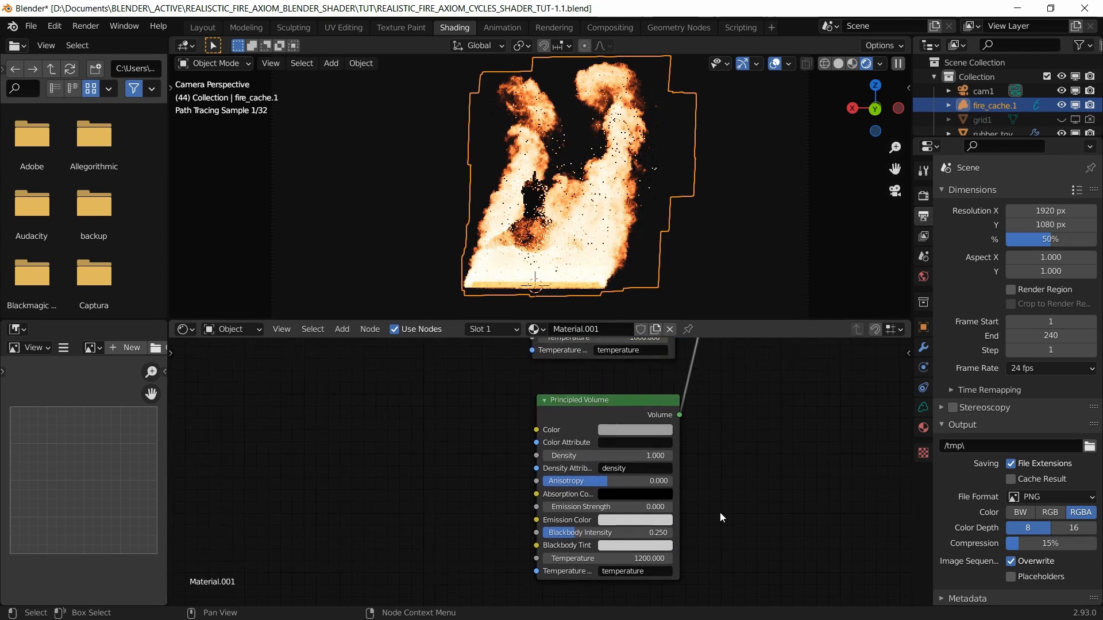
{"action": "scroll", "coordinate": [720, 510], "scroll_direction": "down", "scroll_amount": 3}
{"action": "middle_click_drag", "start_coordinate": [718, 351], "coordinate": [788, 506]}
{"action": "scroll", "coordinate": [716, 440], "scroll_direction": "down", "scroll_amount": 1}
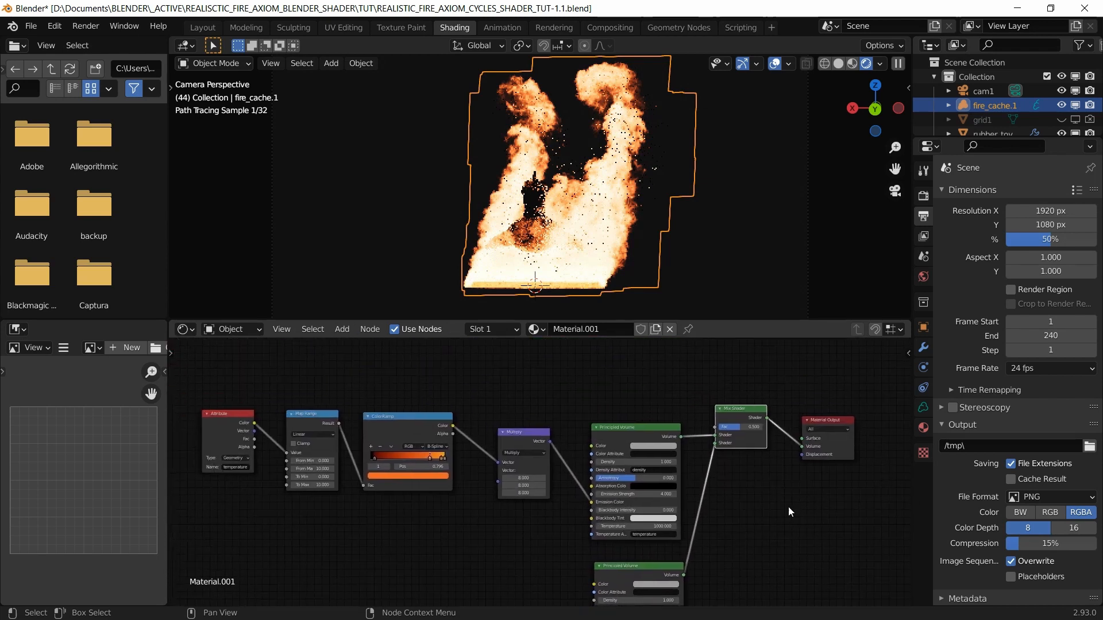
Step: Raise the Mix Shader and connect Map Range Result to its Fac input
{"action": "left_click_drag", "start_coordinate": [723, 420], "coordinate": [723, 394]}
{"action": "scroll", "coordinate": [326, 418], "scroll_direction": "up", "scroll_amount": 1}
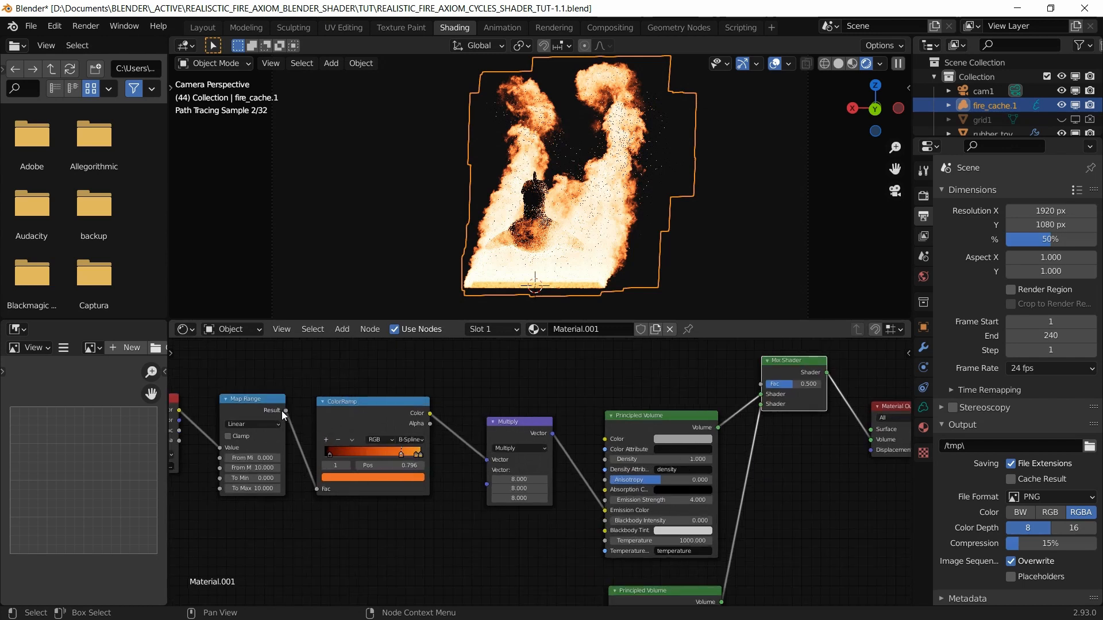
{"action": "left_click_drag", "start_coordinate": [286, 410], "coordinate": [761, 386]}
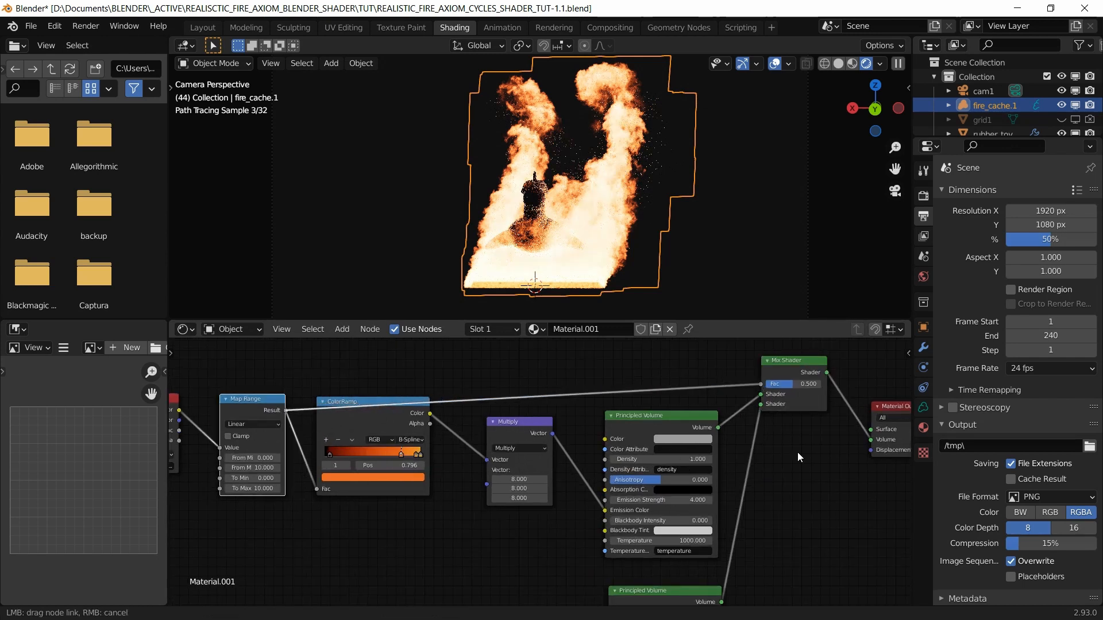
{"action": "left_click_drag", "start_coordinate": [798, 452], "coordinate": [797, 453]}
Step: Reposition the ColorRamp and Multiply nodes and save the file
{"action": "left_click_drag", "start_coordinate": [564, 528], "coordinate": [346, 443]}
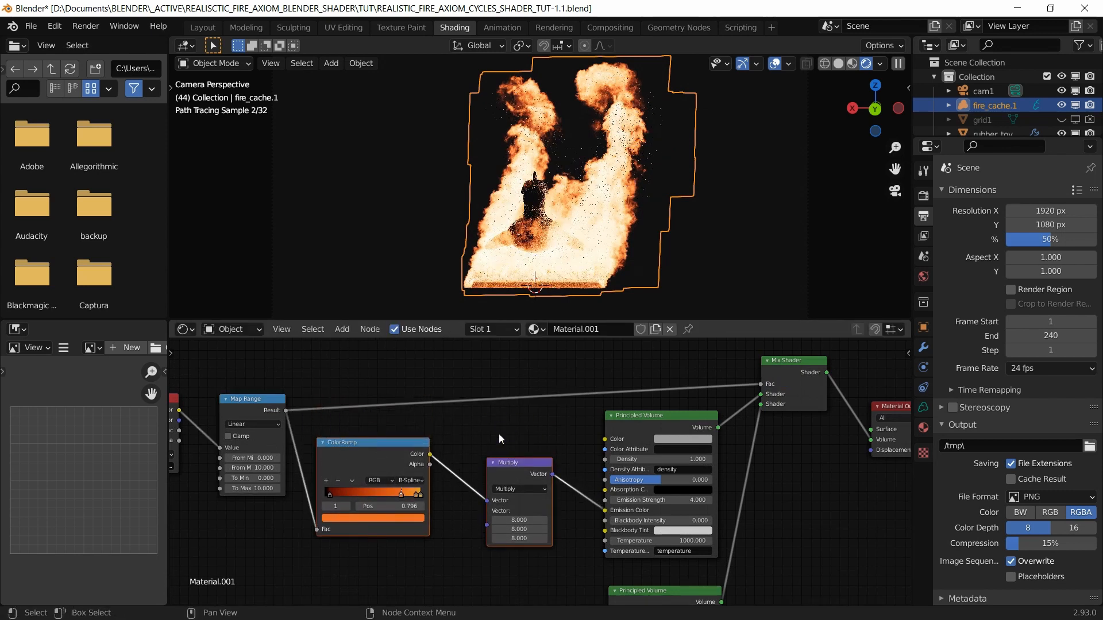
{"action": "left_click", "coordinate": [501, 463]}
{"action": "left_click_drag", "start_coordinate": [501, 463], "coordinate": [489, 444]}
{"action": "scroll", "coordinate": [489, 444], "scroll_direction": "down", "scroll_amount": 2}
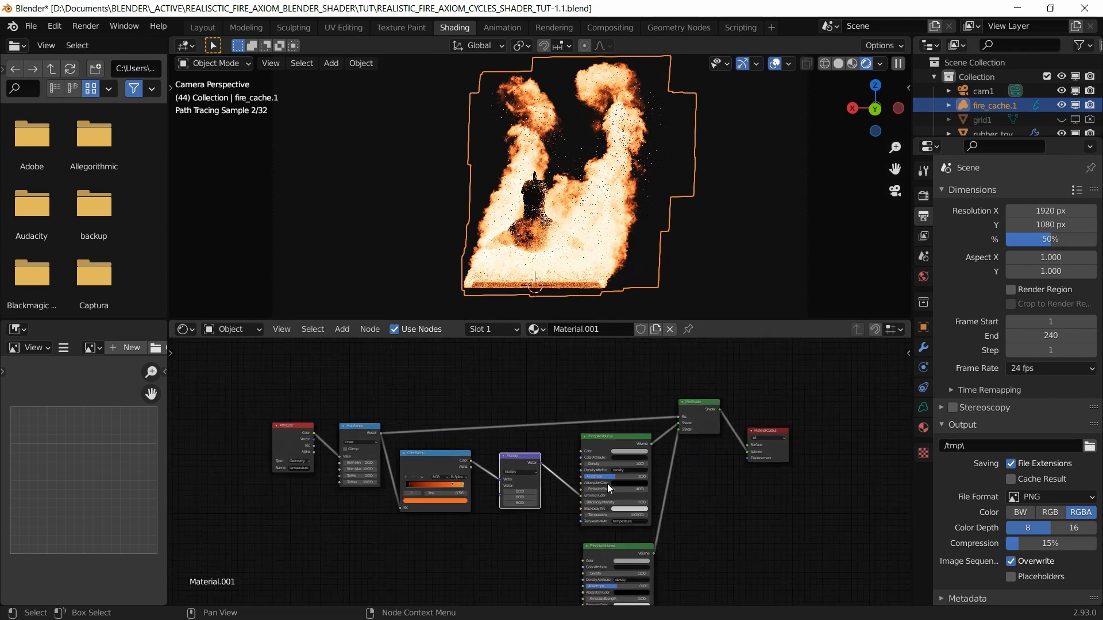
{"action": "middle_click_drag", "start_coordinate": [730, 493], "coordinate": [719, 478]}
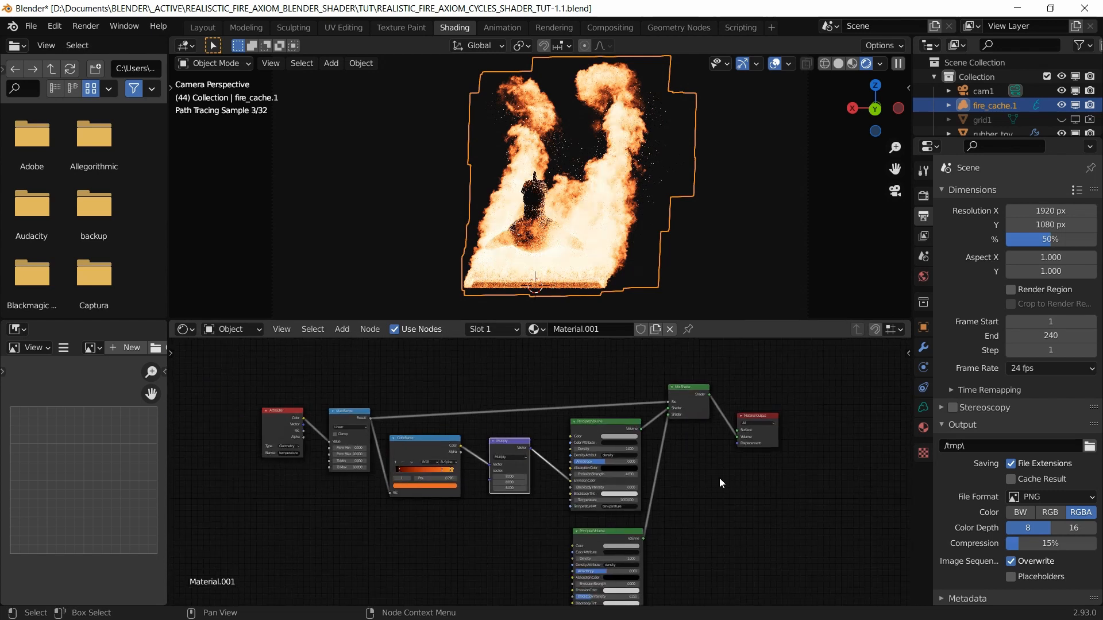
{"action": "key", "text": "ctrl+s"}
{"action": "scroll", "coordinate": [719, 477], "scroll_direction": "down", "scroll_amount": 1}
{"action": "middle_click_drag", "start_coordinate": [650, 499], "coordinate": [712, 458]}
{"action": "scroll", "coordinate": [632, 508], "scroll_direction": "up", "scroll_amount": 3}
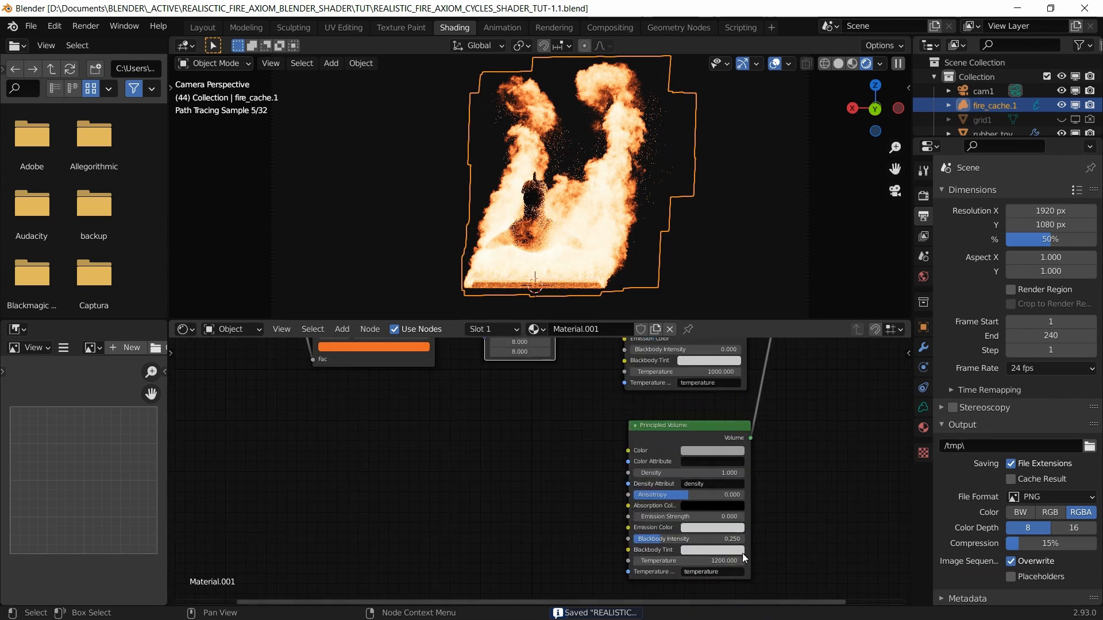
{"action": "scroll", "coordinate": [753, 534], "scroll_direction": "down", "scroll_amount": 3}
{"action": "middle_click_drag", "start_coordinate": [743, 401], "coordinate": [714, 499]}
{"action": "scroll", "coordinate": [684, 466], "scroll_direction": "up", "scroll_amount": 6}
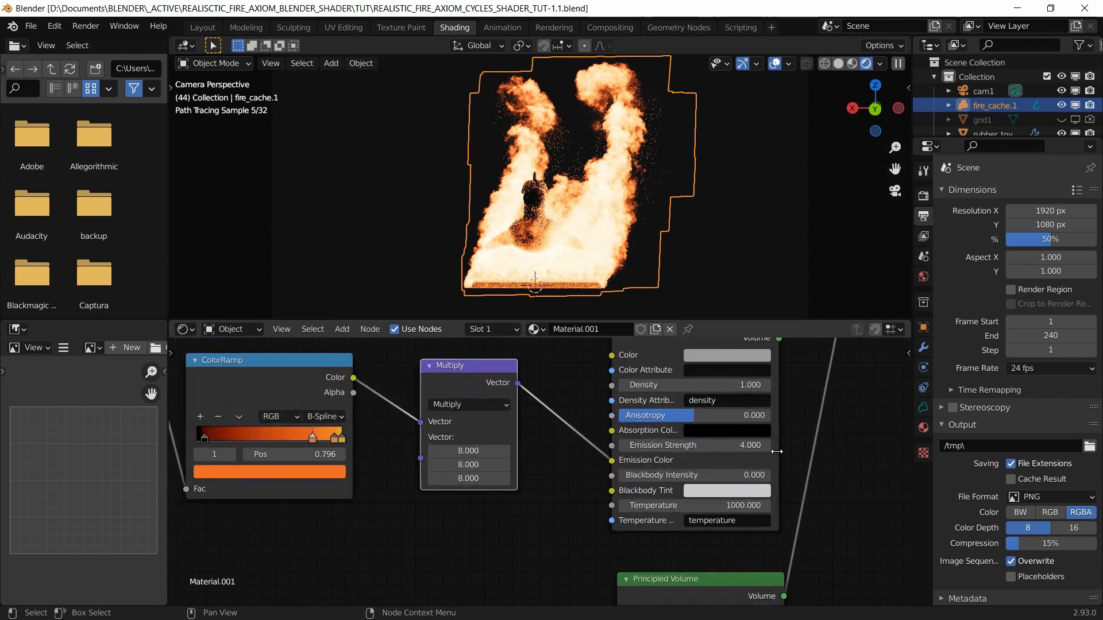
{"action": "middle_click_drag", "start_coordinate": [810, 454], "coordinate": [736, 475]}
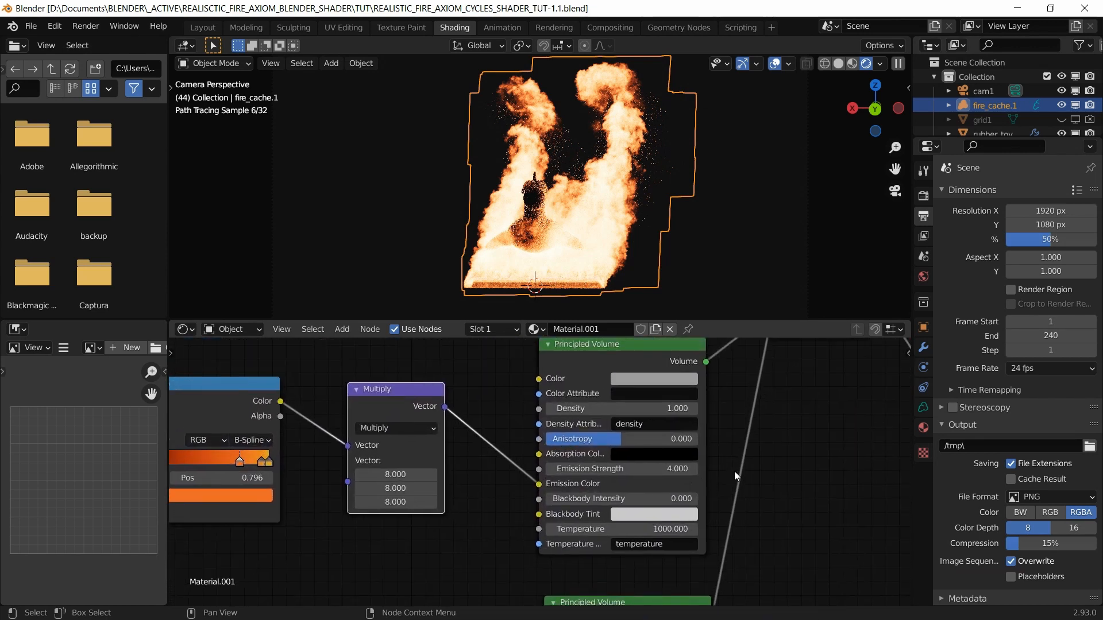
Step: Change the upper Principled Volume's Density from 1.0 to 40
{"action": "left_click", "coordinate": [667, 414]}
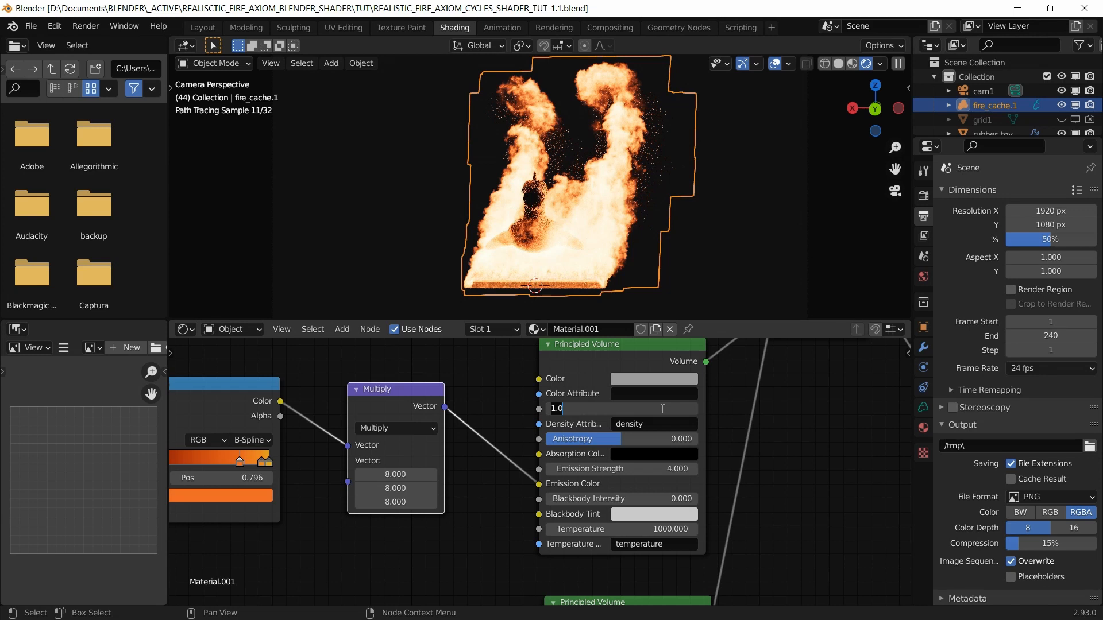
{"action": "type", "text": "40"}
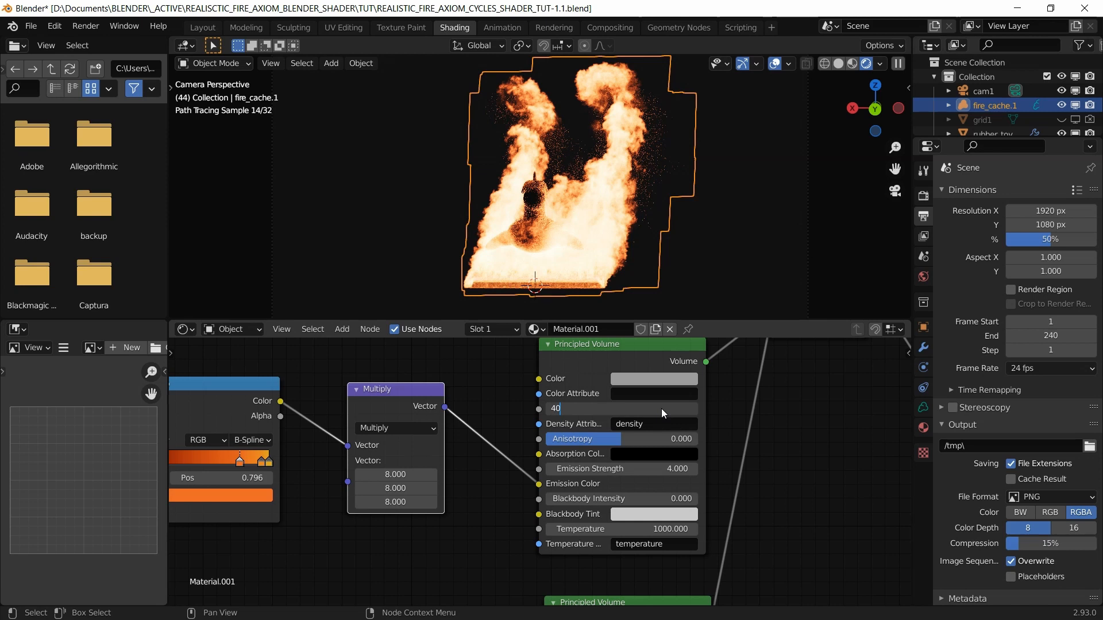
{"action": "key", "text": "Return"}
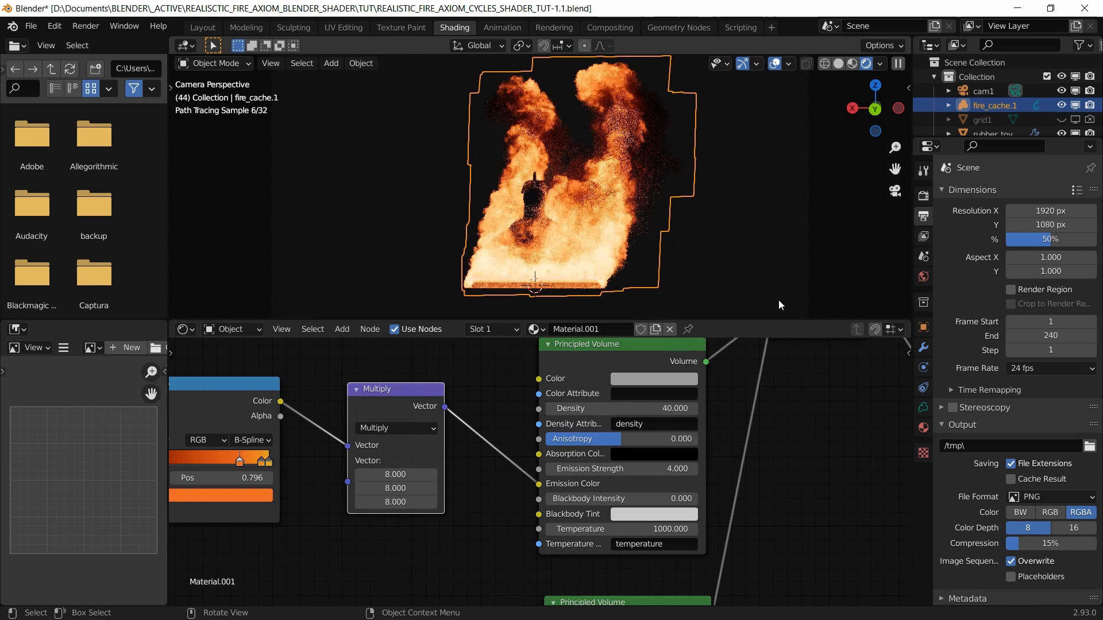
Step: Toggle Map Range Clamp on and off, save, and mute/unmute Map Range to compare
{"action": "middle_click_drag", "start_coordinate": [179, 557], "coordinate": [426, 552]}
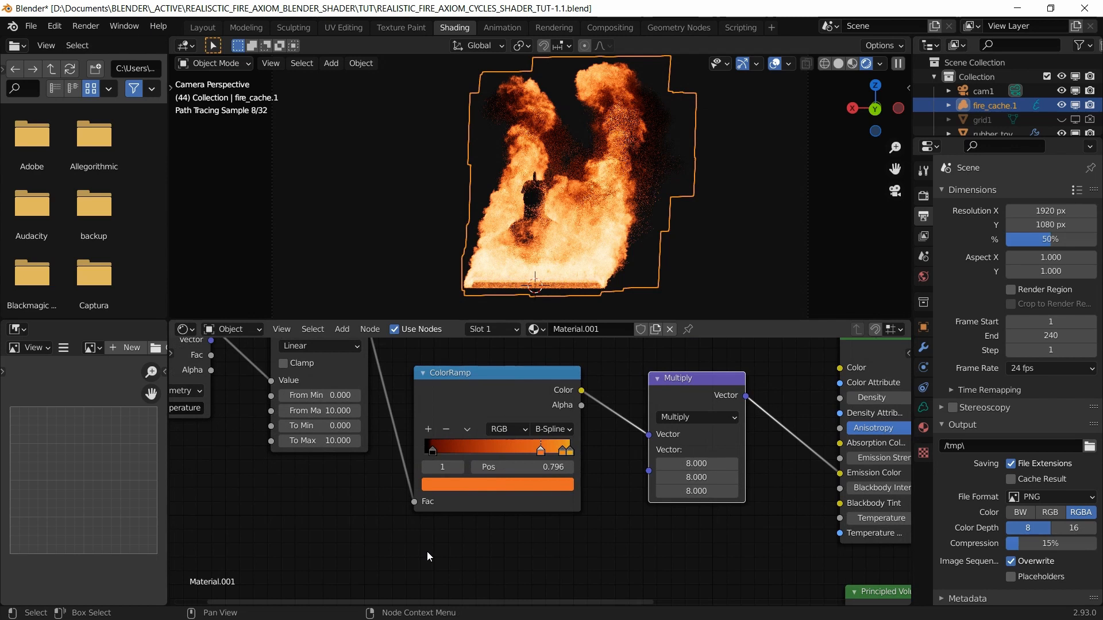
{"action": "left_click", "coordinate": [334, 368]}
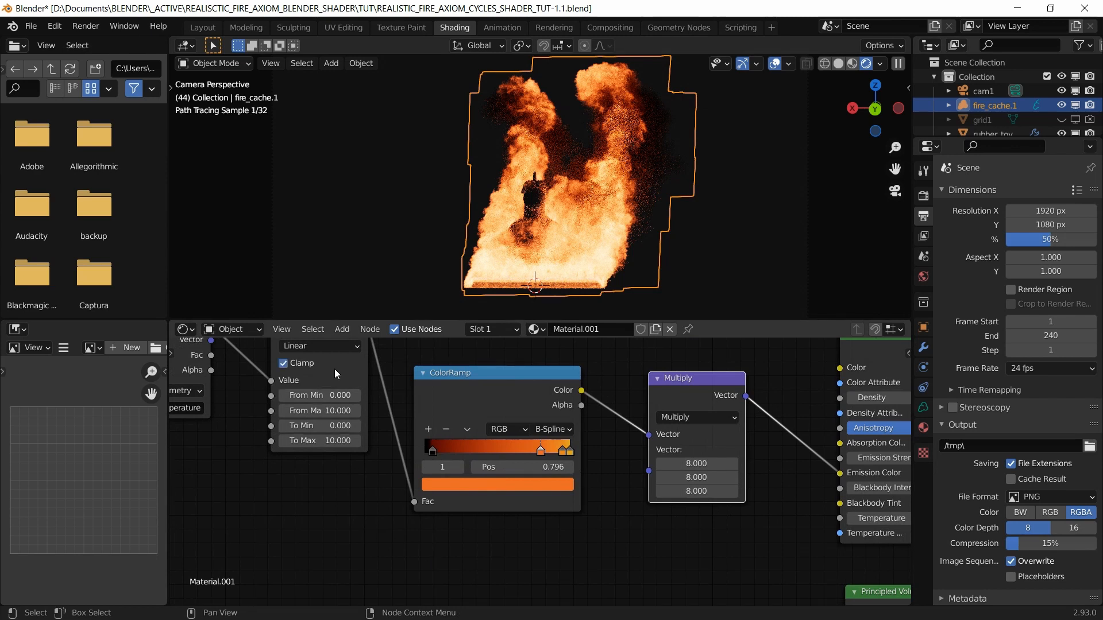
{"action": "left_click", "coordinate": [334, 369]}
{"action": "middle_click_drag", "start_coordinate": [352, 484], "coordinate": [358, 522]}
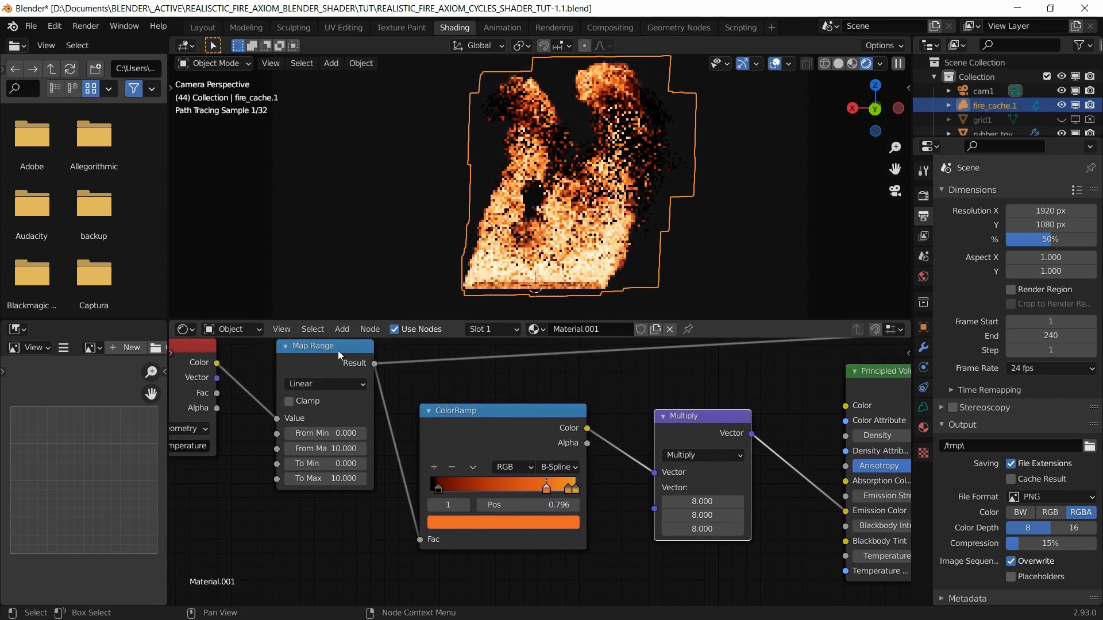
{"action": "key", "text": "ctrl+s"}
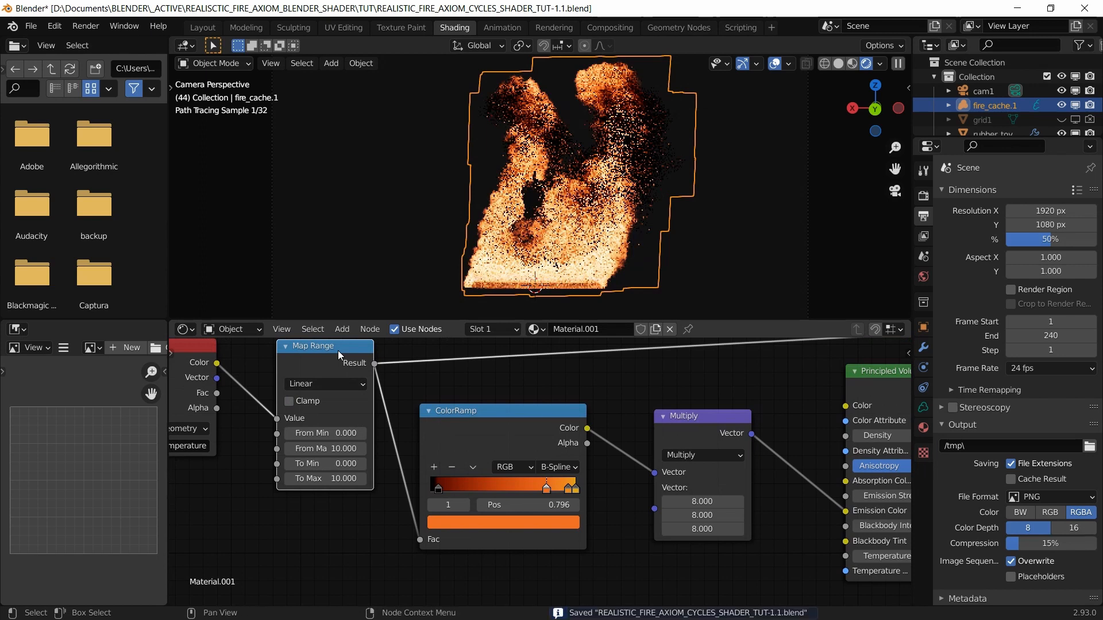
{"action": "key", "text": "m"}
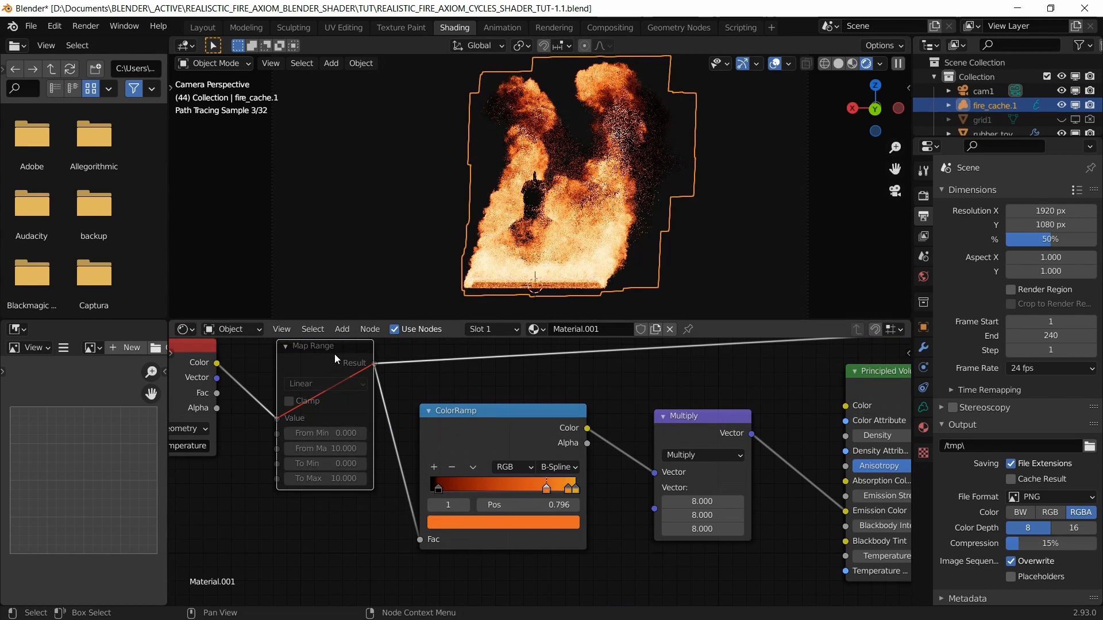
{"action": "key", "text": "m"}
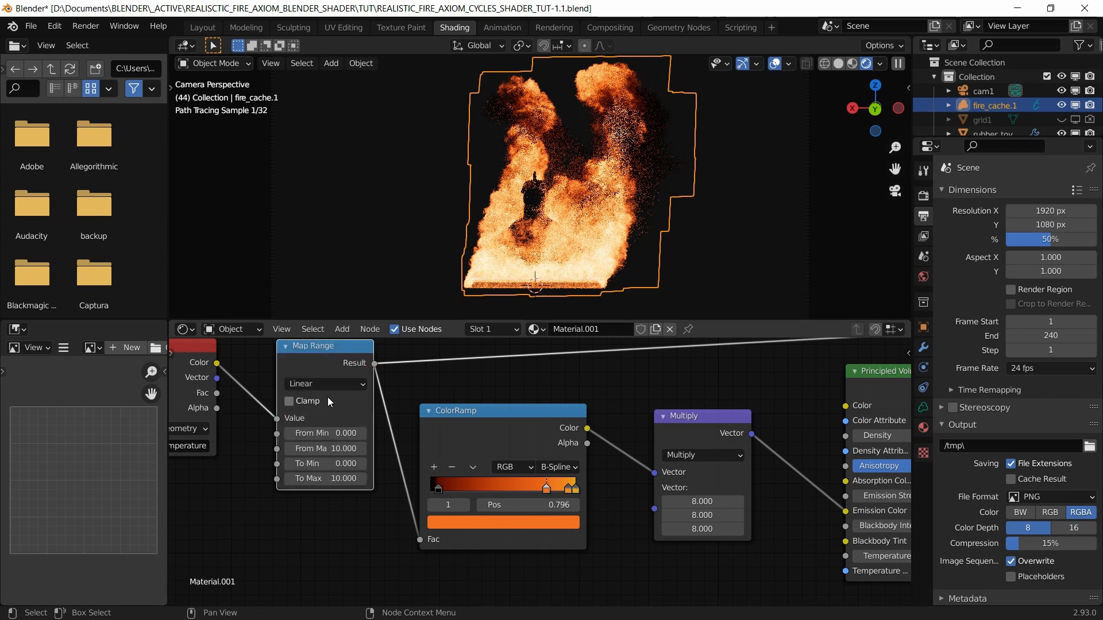
Step: Try Map Range To Max at 1, return it to 10, and save
{"action": "left_click", "coordinate": [334, 479]}
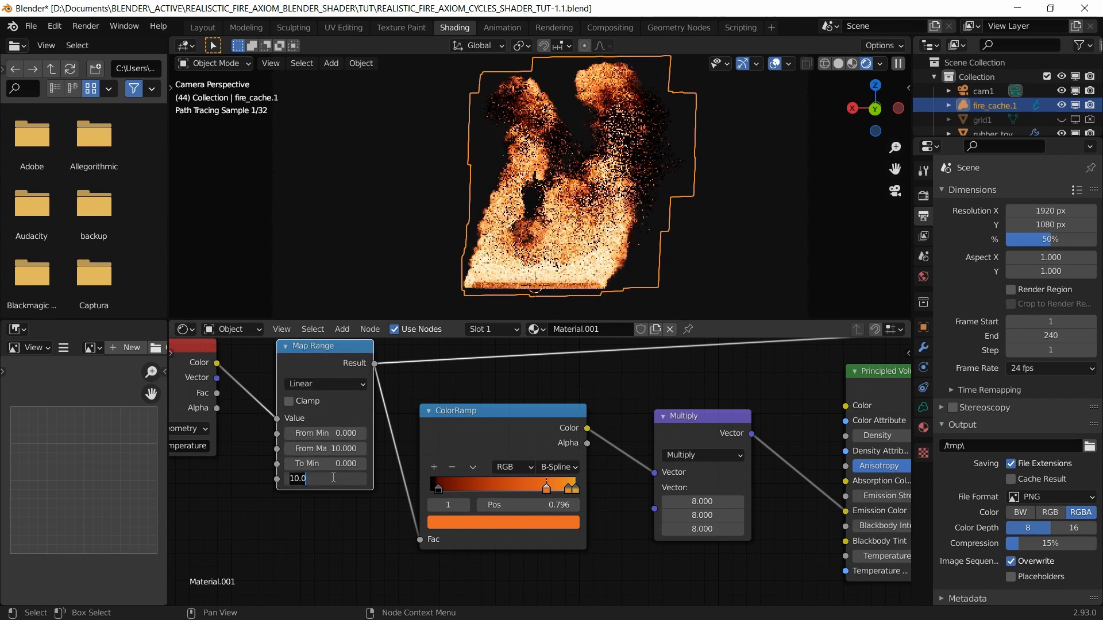
{"action": "type", "text": "1"}
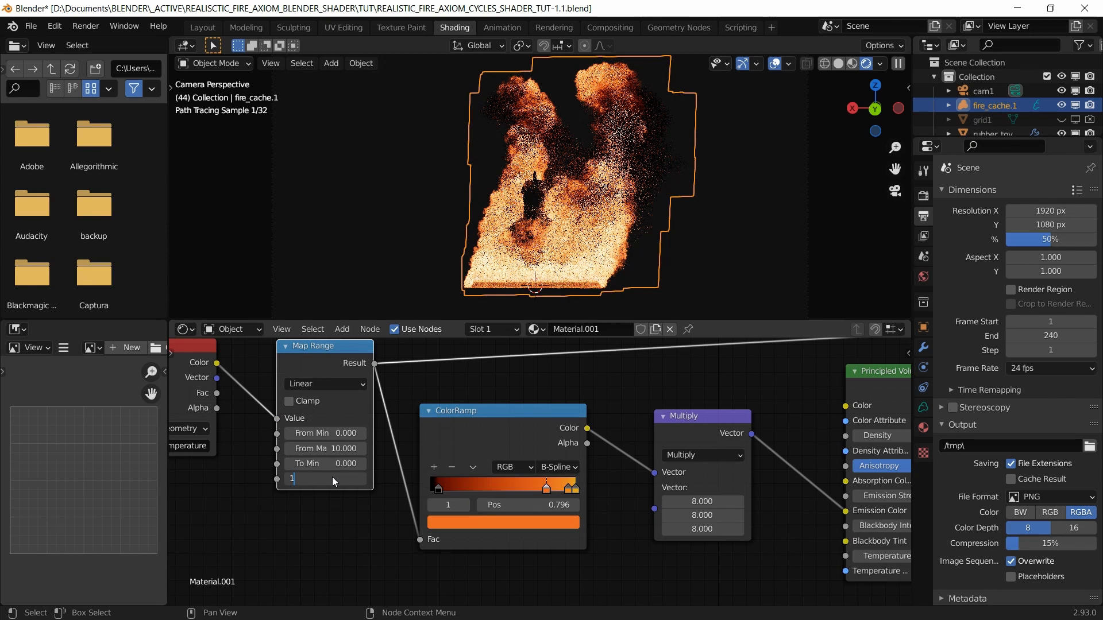
{"action": "key", "text": "Return"}
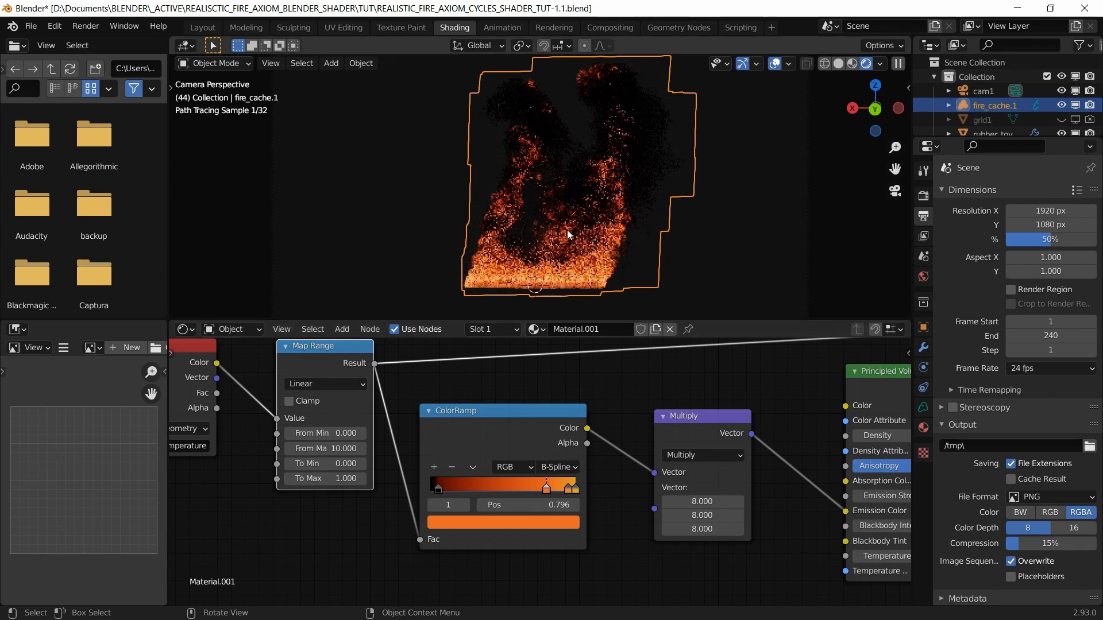
{"action": "left_click", "coordinate": [331, 478]}
{"action": "type", "text": "10"}
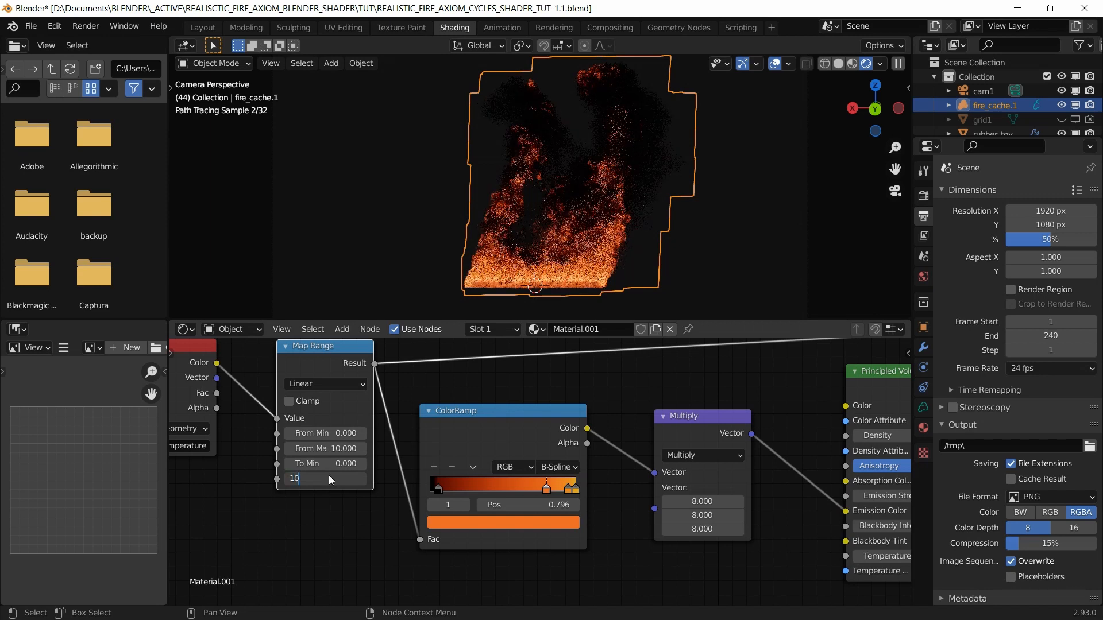
{"action": "key", "text": "Return"}
{"action": "scroll", "coordinate": [397, 481], "scroll_direction": "down", "scroll_amount": 2}
{"action": "scroll", "coordinate": [627, 554], "scroll_direction": "down", "scroll_amount": 2}
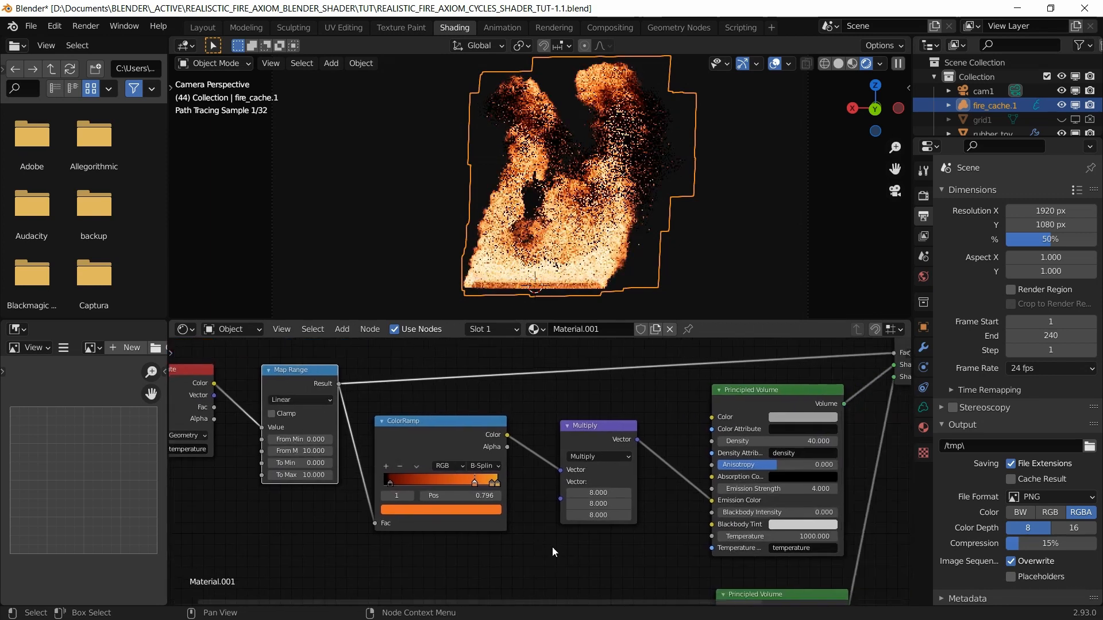
{"action": "scroll", "coordinate": [626, 549], "scroll_direction": "down", "scroll_amount": 2}
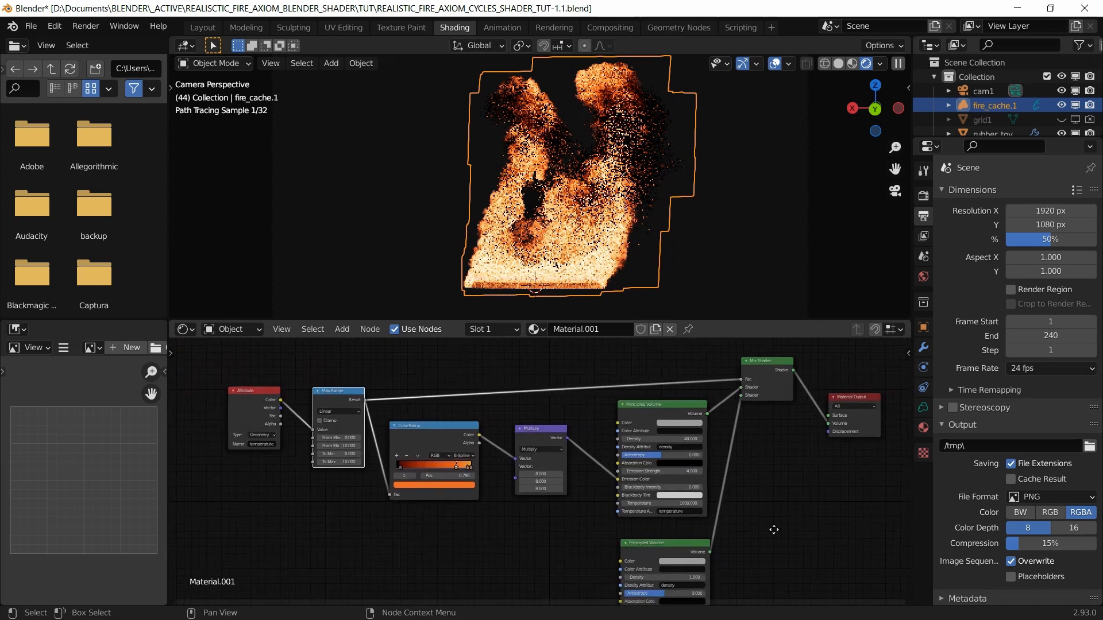
{"action": "key", "text": "ctrl+s"}
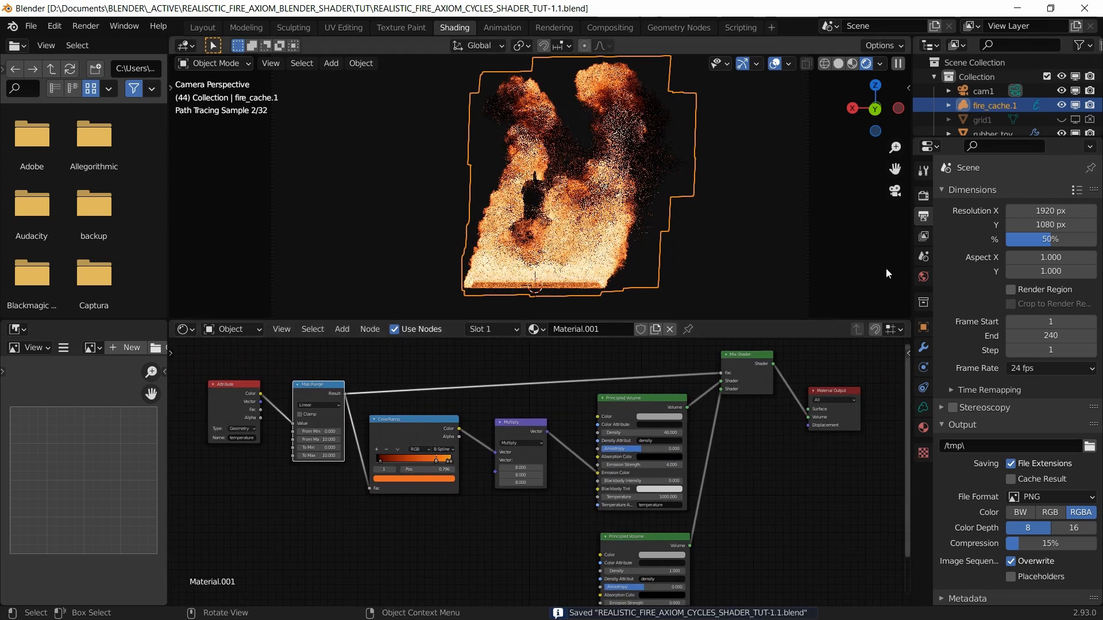
Step: Enlarge the Outliner and view the earlier red render stored in Slot 1
{"action": "left_click_drag", "start_coordinate": [958, 138], "coordinate": [958, 177]}
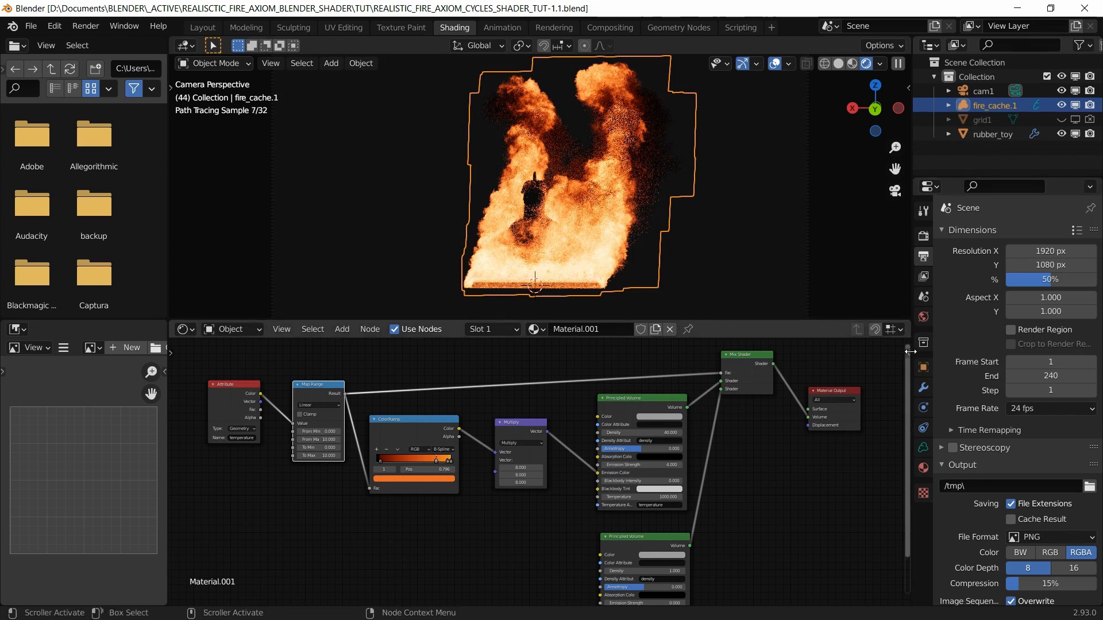
{"action": "left_click", "coordinate": [88, 27]}
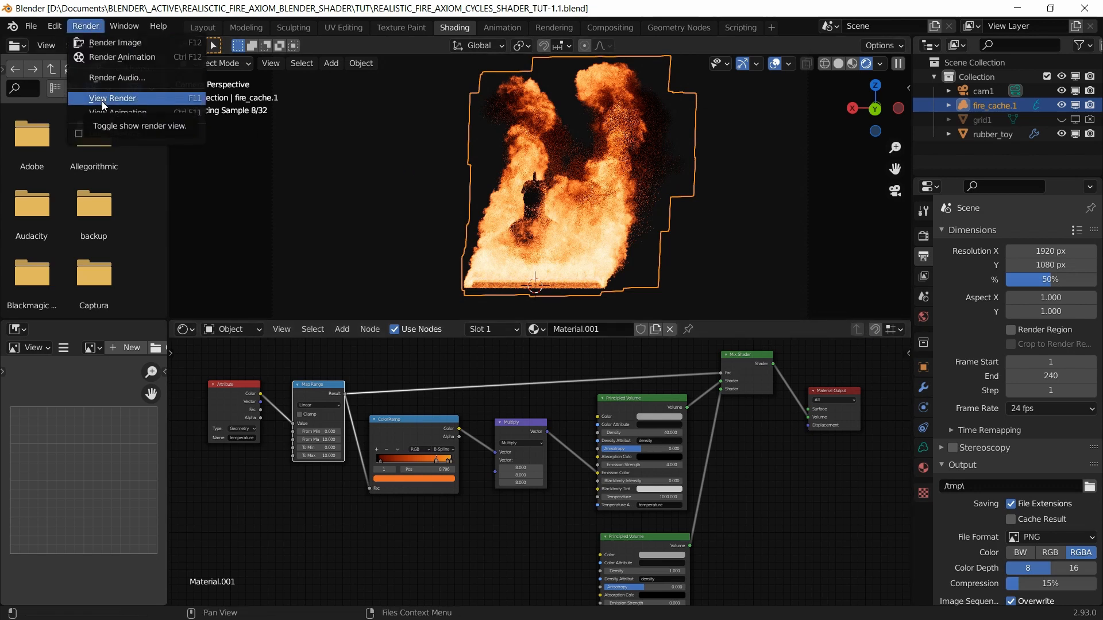
{"action": "left_click", "coordinate": [101, 98]}
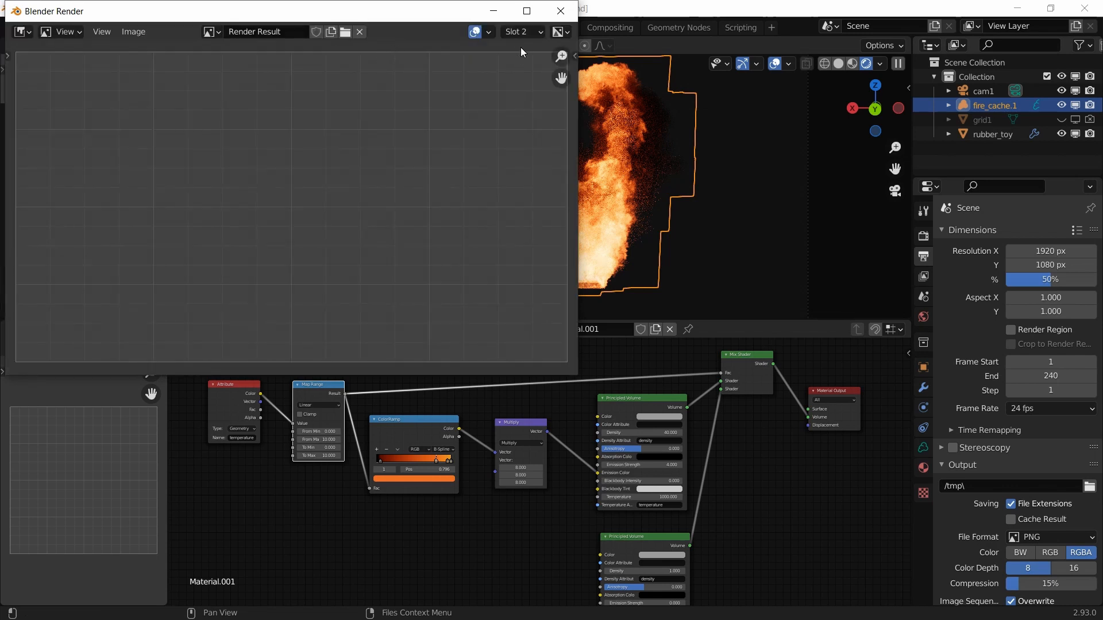
{"action": "left_click", "coordinate": [520, 32]}
{"action": "left_click", "coordinate": [515, 49]}
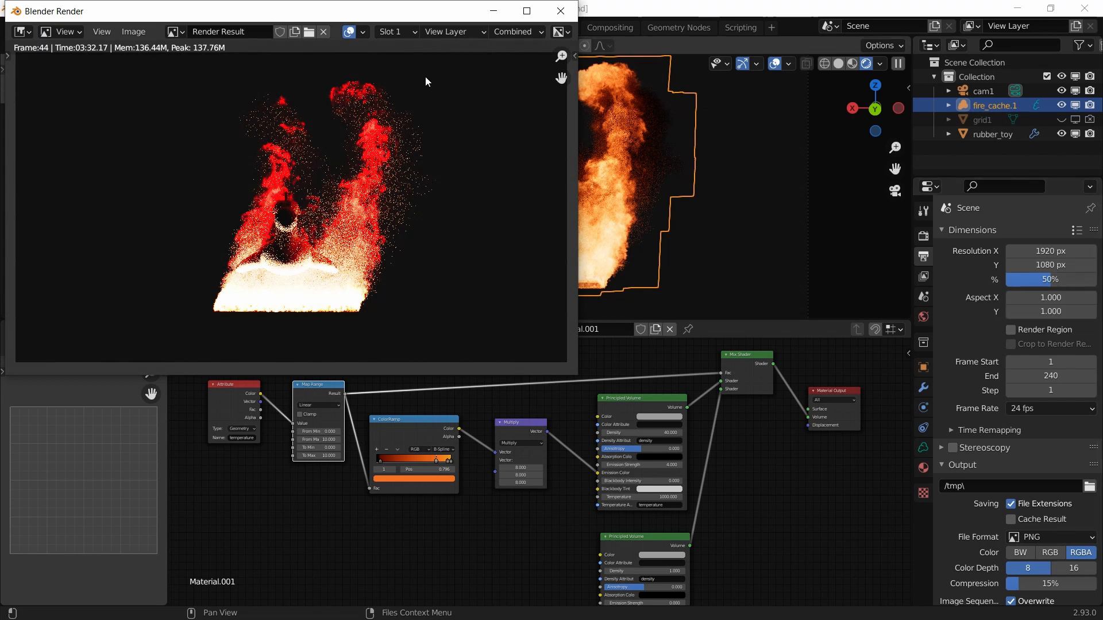
Step: Switch to an empty render slot, close the render window, and use Solid shading
{"action": "left_click", "coordinate": [388, 31]}
{"action": "left_click", "coordinate": [402, 62]}
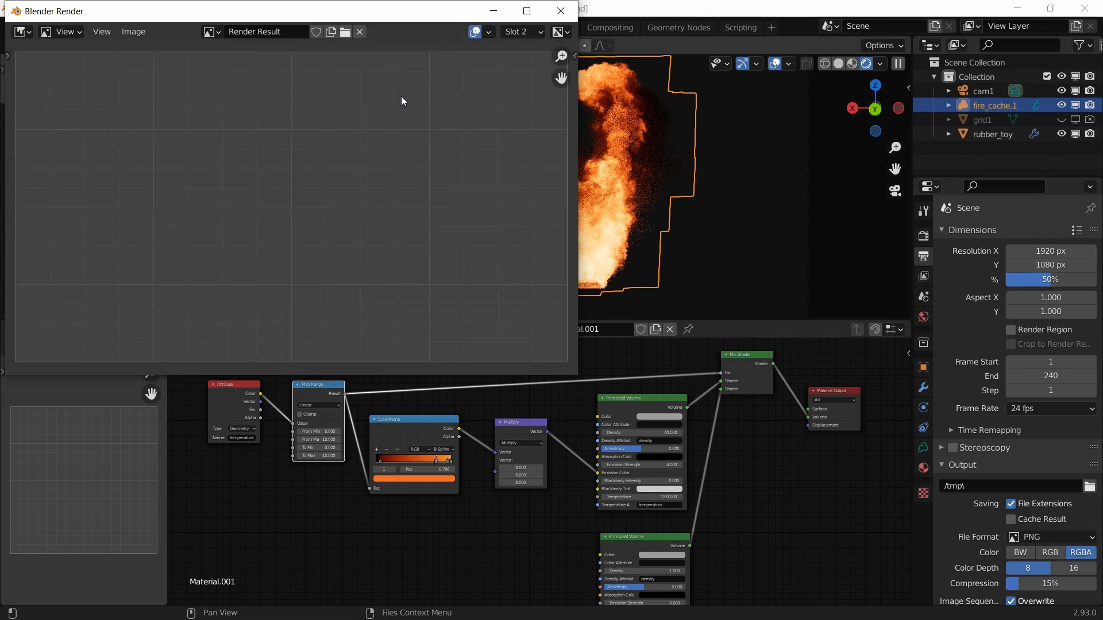
{"action": "left_click", "coordinate": [561, 11]}
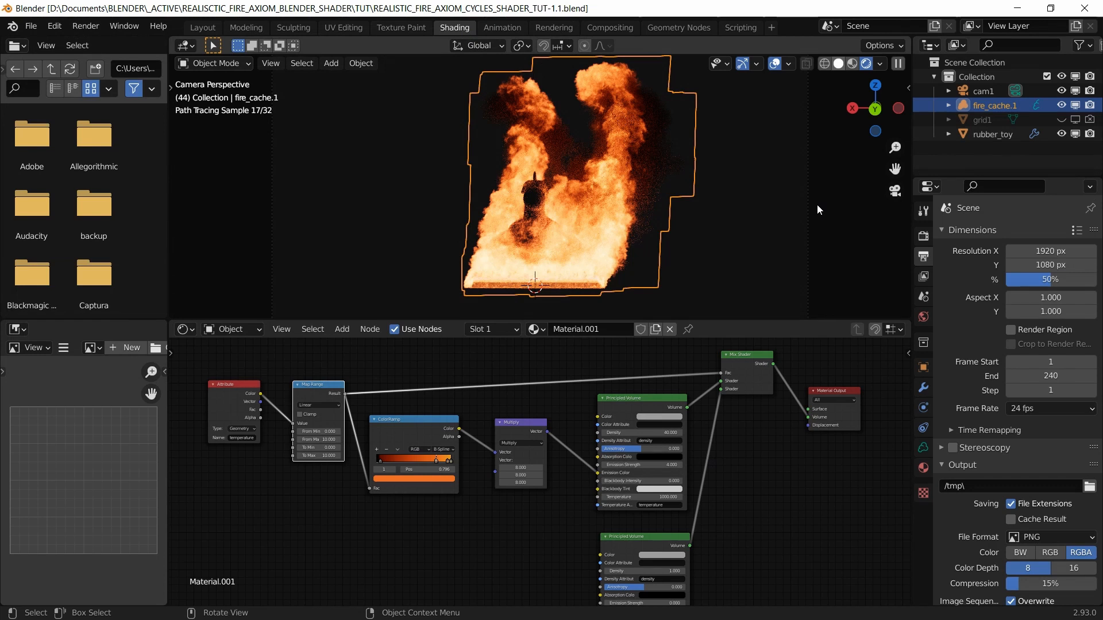
{"action": "key", "text": "shift+z"}
Step: Toggle grid1's viewport visibility on and off, then reopen the render result window
{"action": "left_click", "coordinate": [986, 121]}
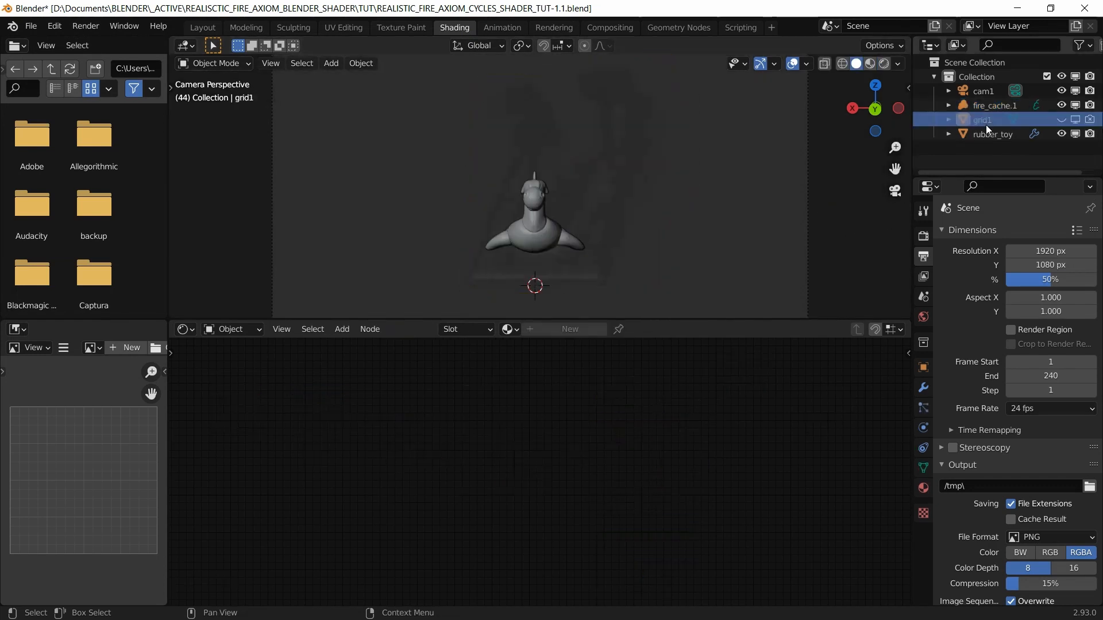
{"action": "left_click", "coordinate": [1062, 119]}
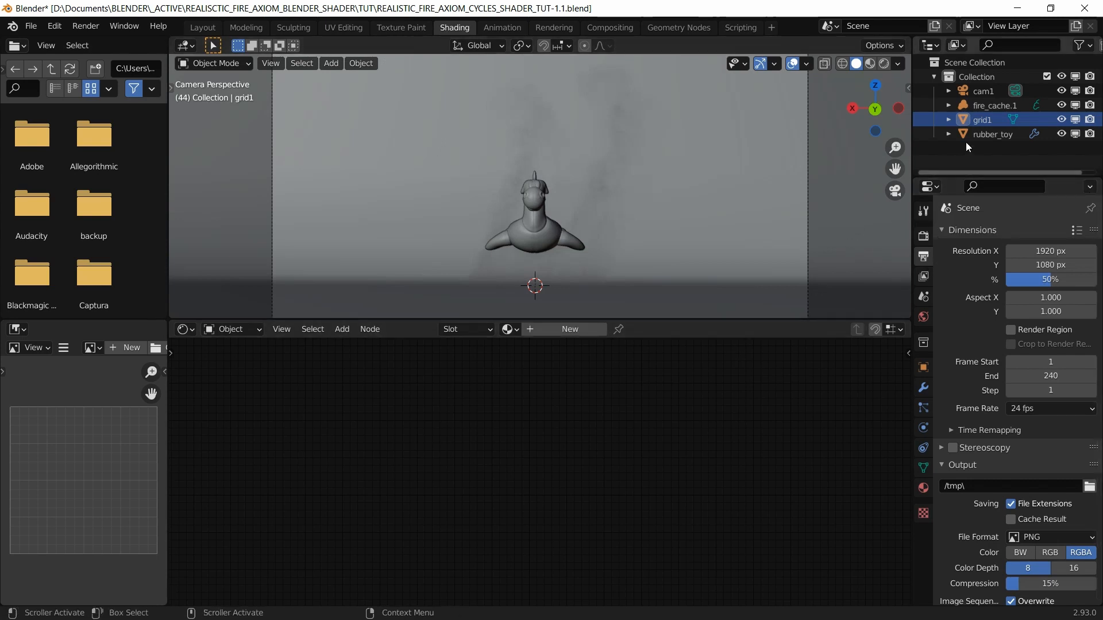
{"action": "left_click", "coordinate": [1061, 119]}
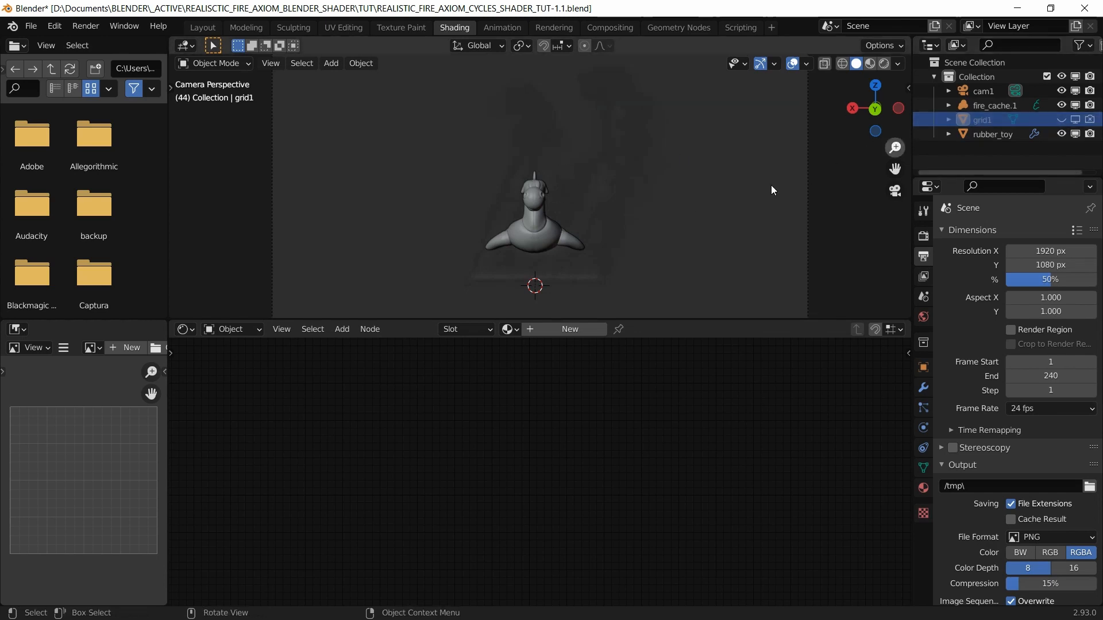
{"action": "left_click", "coordinate": [85, 27]}
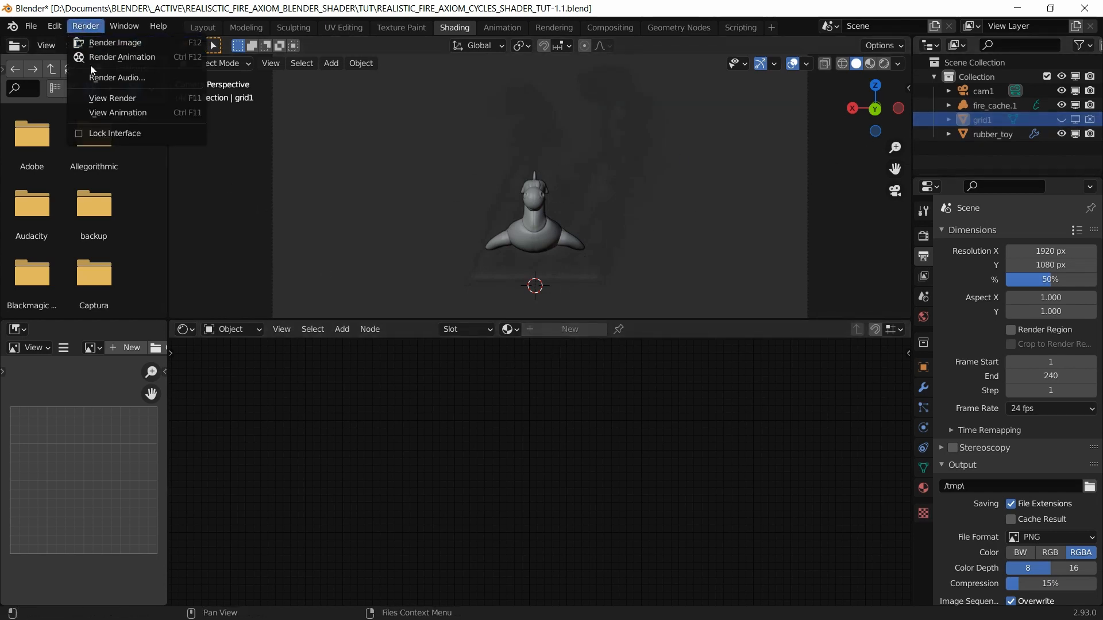
{"action": "left_click", "coordinate": [95, 99]}
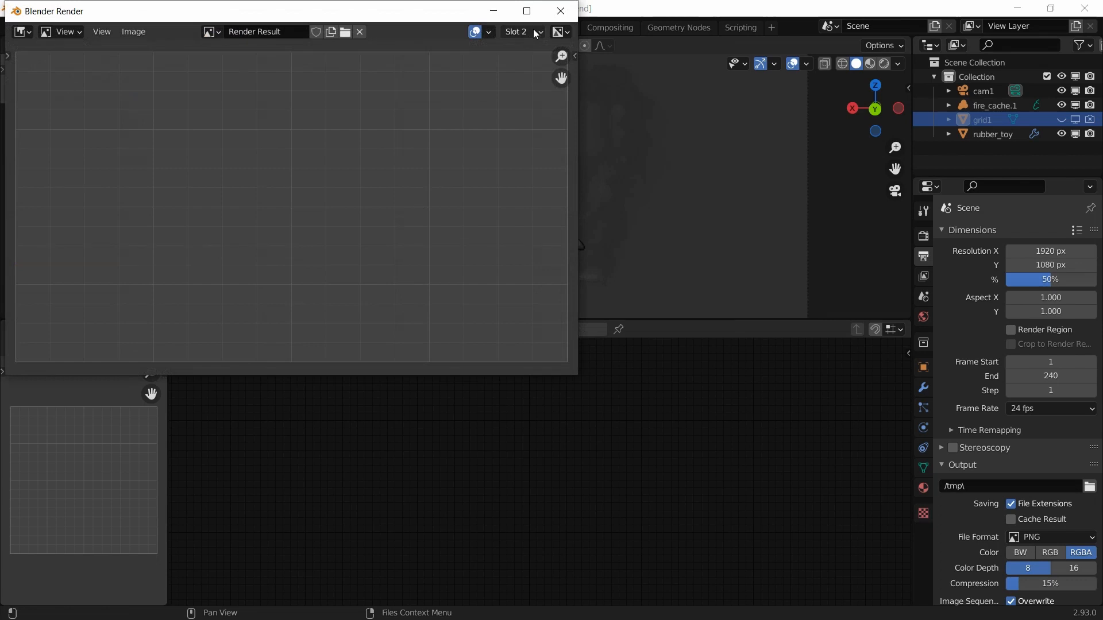
{"action": "left_click", "coordinate": [561, 11]}
{"action": "left_click", "coordinate": [85, 27]}
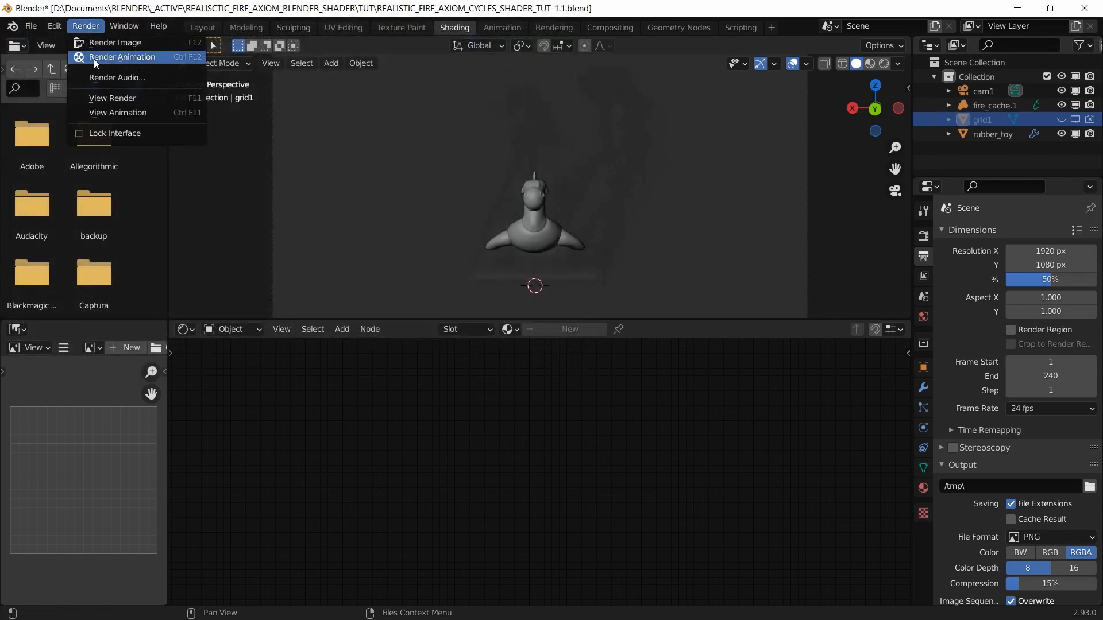
{"action": "left_click", "coordinate": [101, 98]}
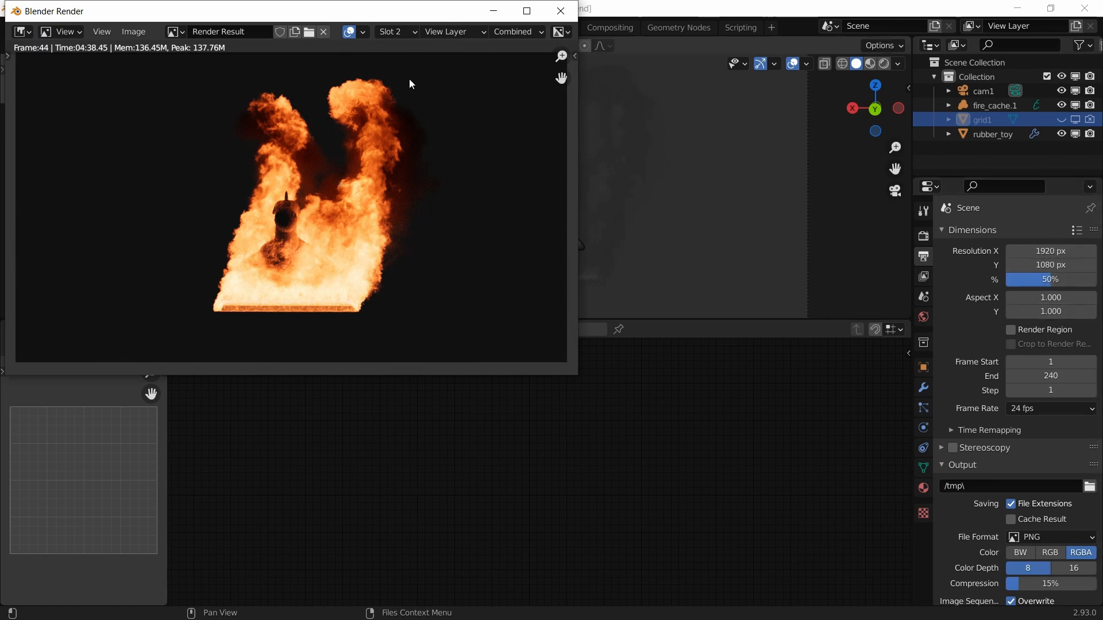
Step: Compare the red Slot 1 and orange Slot 2 renders, then switch the viewport to Rendered shading
{"action": "left_click", "coordinate": [398, 33]}
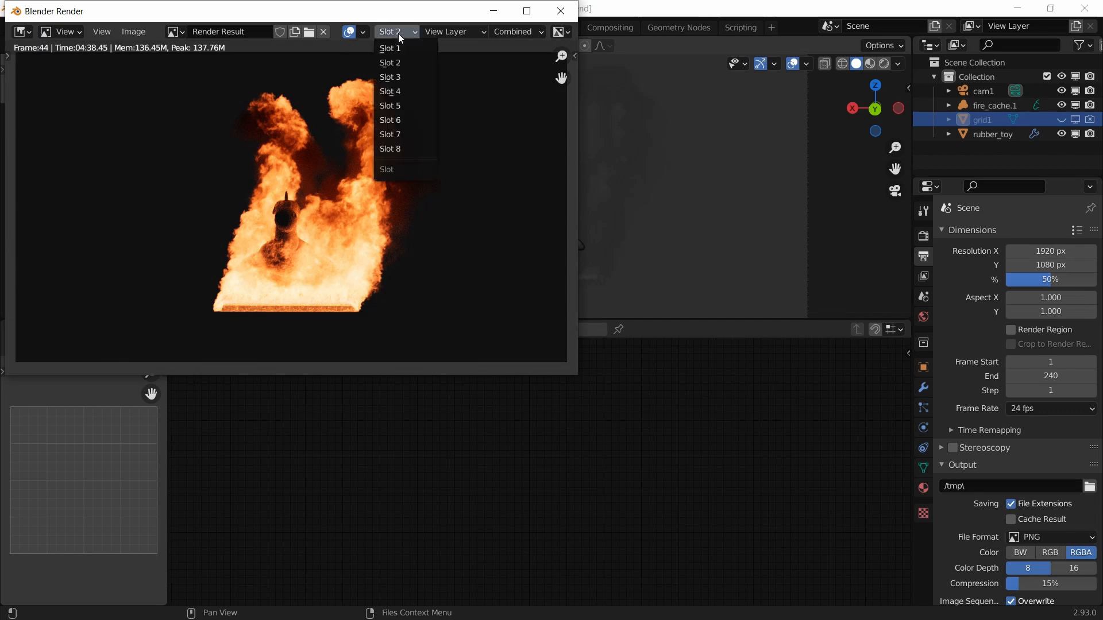
{"action": "left_click", "coordinate": [397, 53]}
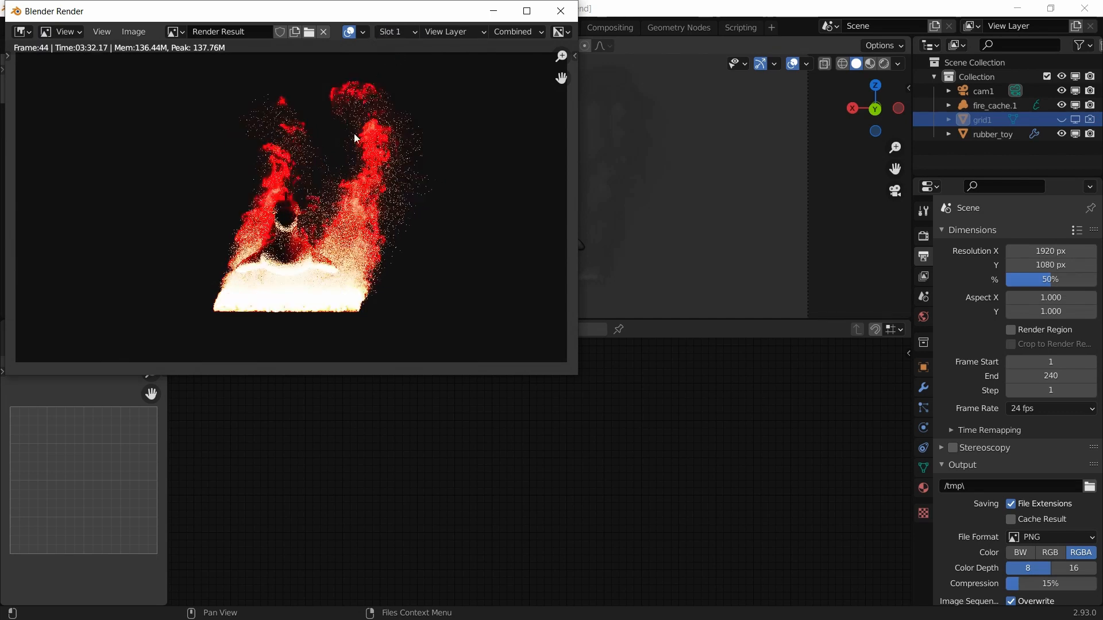
{"action": "left_click", "coordinate": [396, 32]}
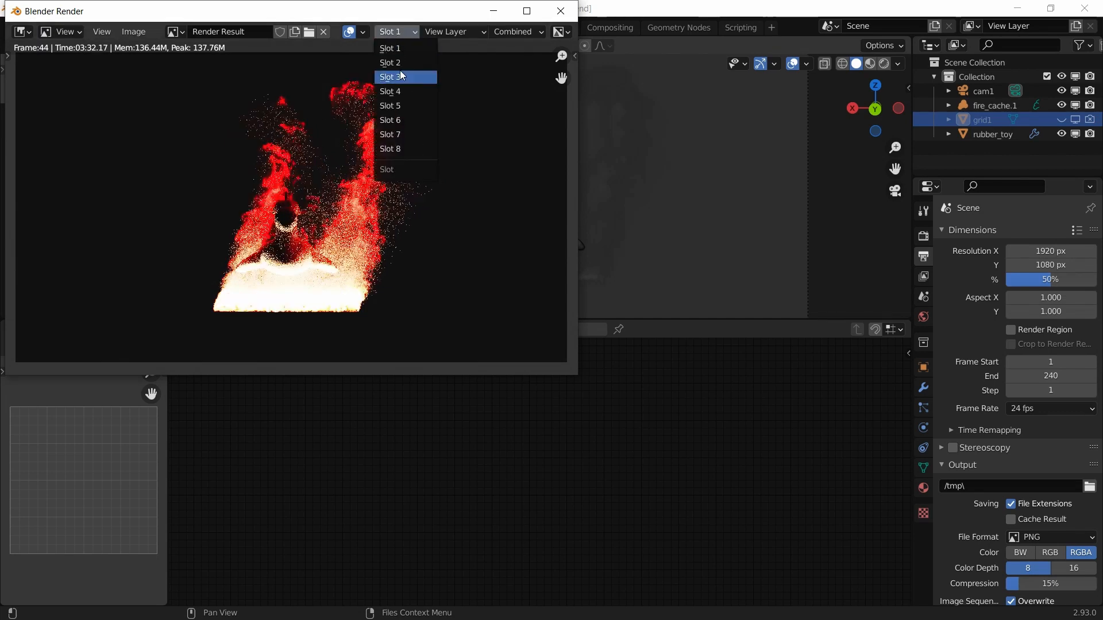
{"action": "left_click", "coordinate": [406, 63]}
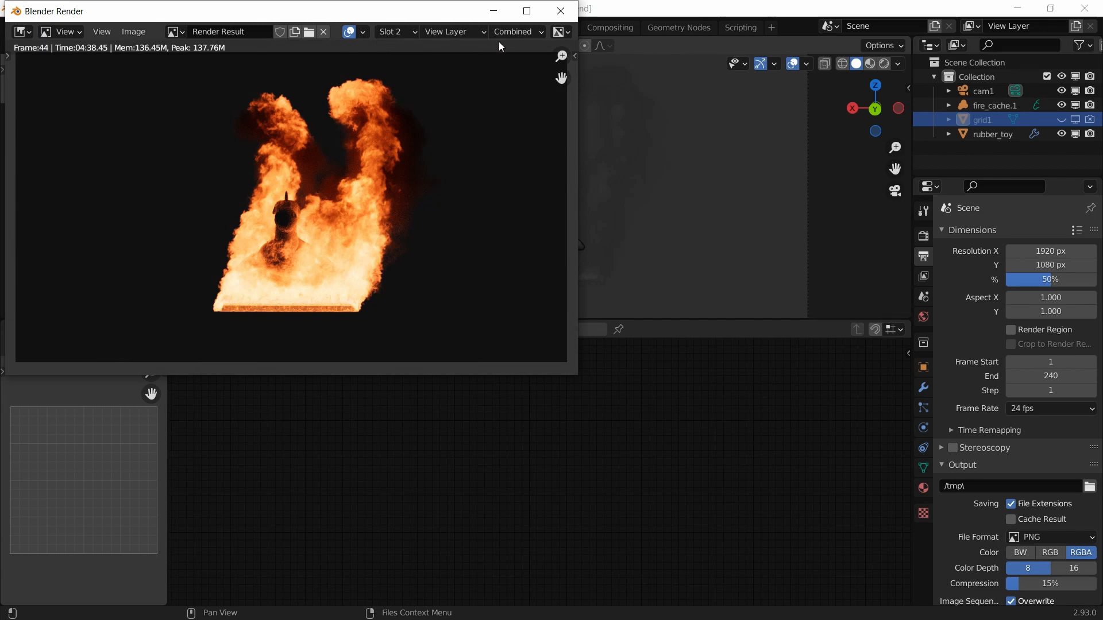
{"action": "left_click", "coordinate": [394, 32]}
{"action": "left_click", "coordinate": [394, 82]}
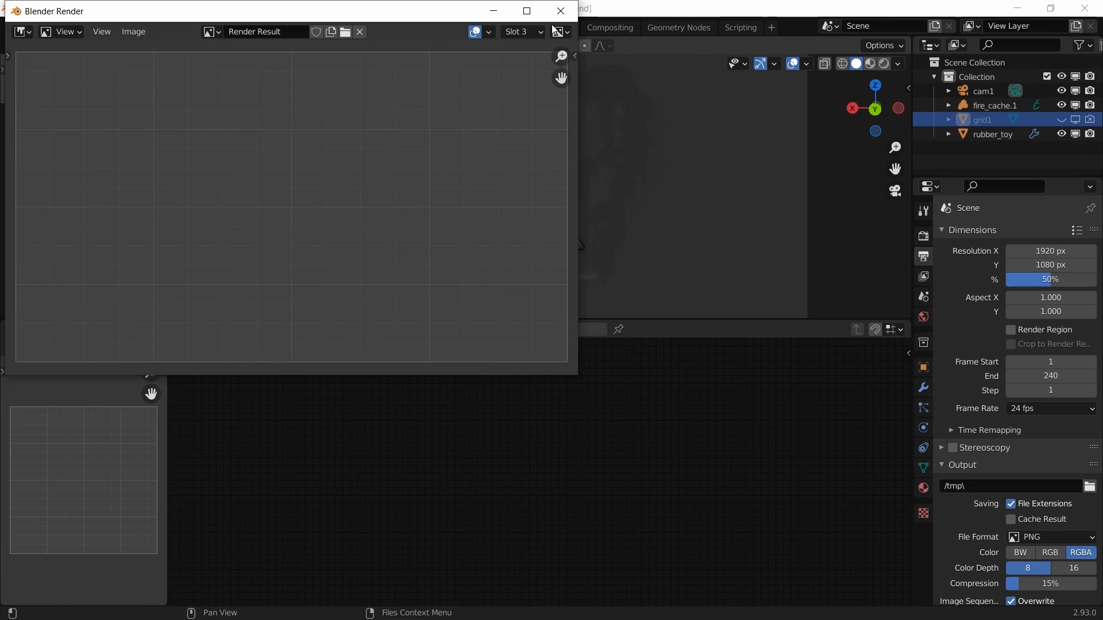
{"action": "left_click", "coordinate": [561, 11]}
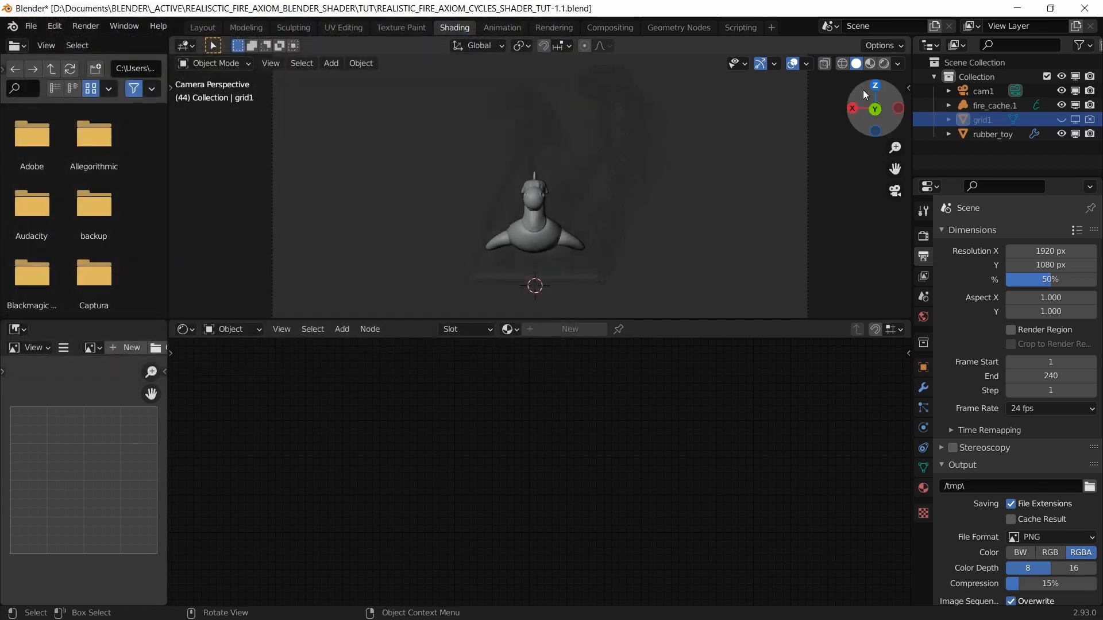
{"action": "left_click", "coordinate": [883, 64]}
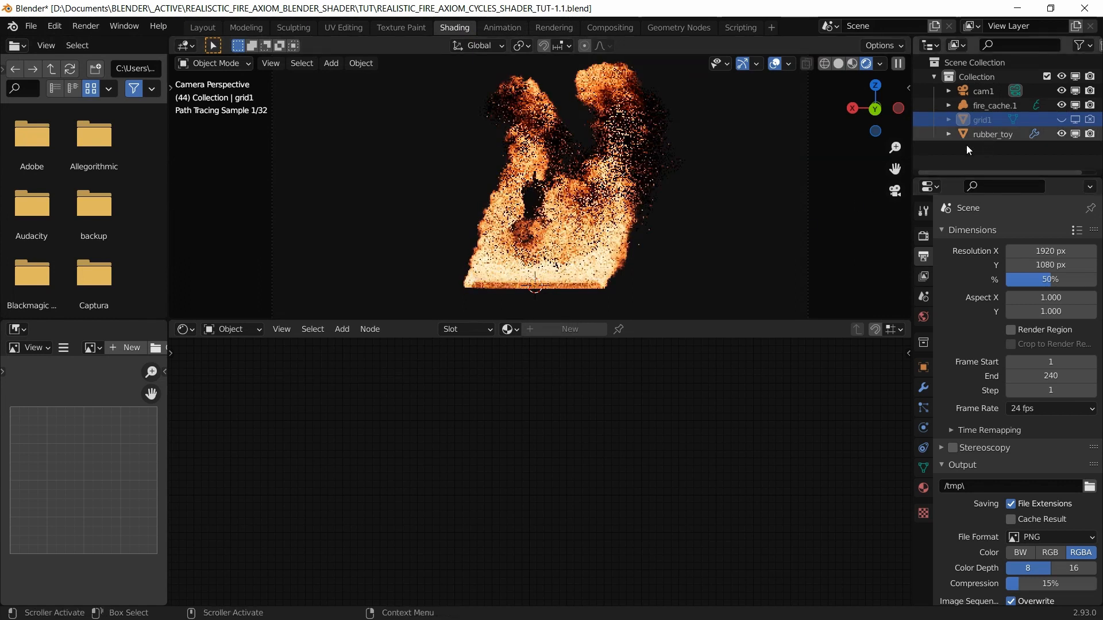
Step: Select fire_cache.1, frame the fire, and wire the top Principled Volume straight into the Volume output
{"action": "left_click", "coordinate": [550, 292]}
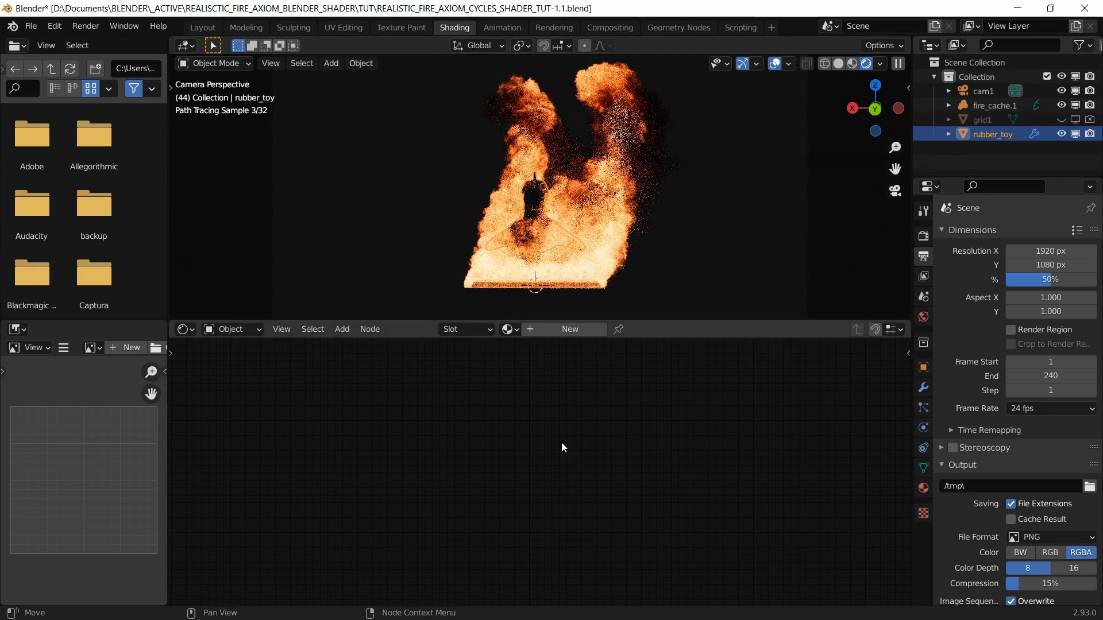
{"action": "left_click", "coordinate": [991, 105]}
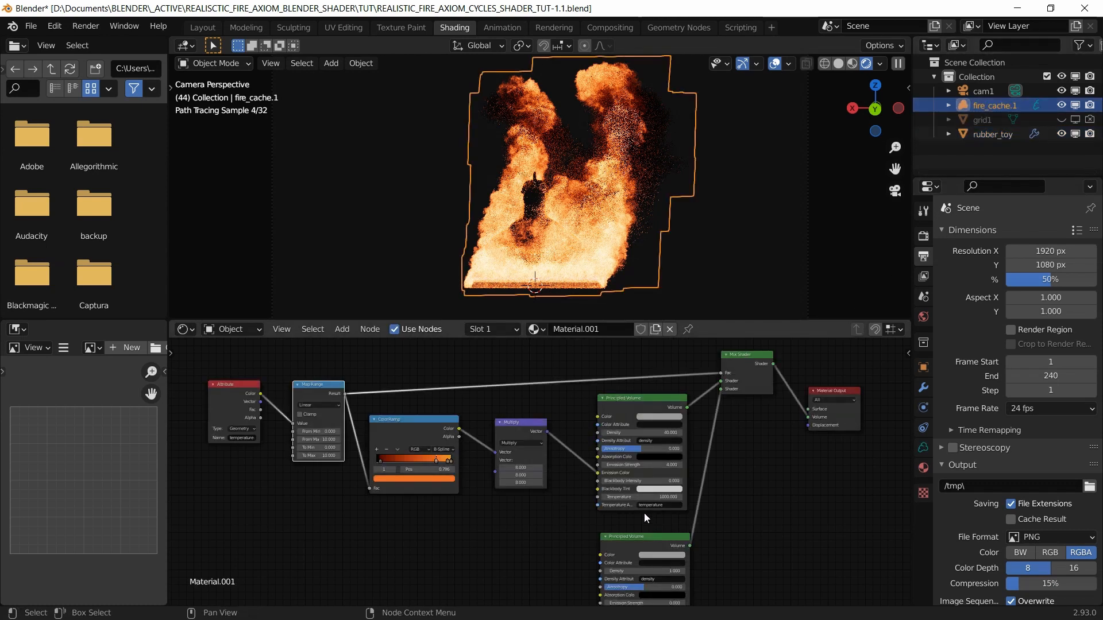
{"action": "scroll", "coordinate": [587, 266], "scroll_direction": "up", "scroll_amount": 5}
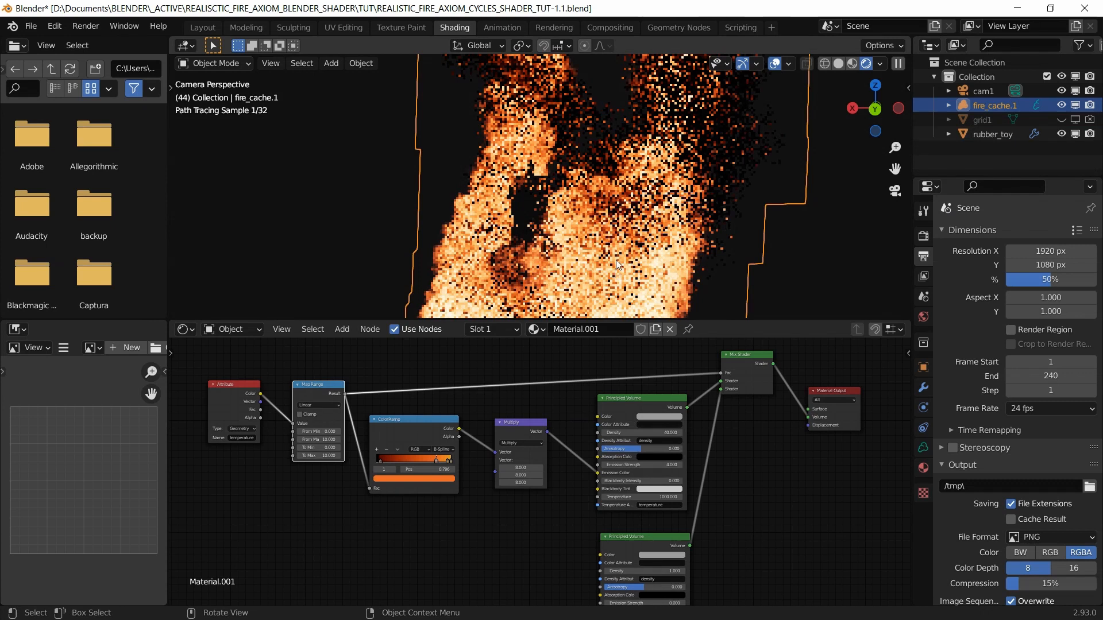
{"action": "middle_click_drag", "start_coordinate": [616, 260], "coordinate": [616, 232]}
{"action": "scroll", "coordinate": [557, 231], "scroll_direction": "up", "scroll_amount": 8}
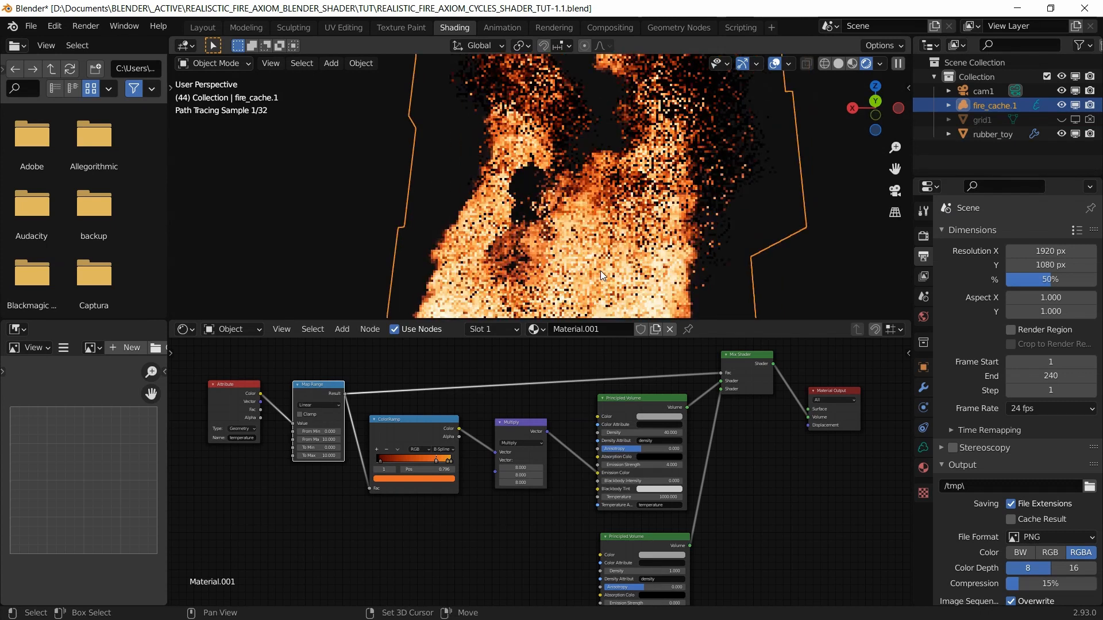
{"action": "middle_click_drag", "start_coordinate": [600, 271], "coordinate": [601, 176], "text": "shift"}
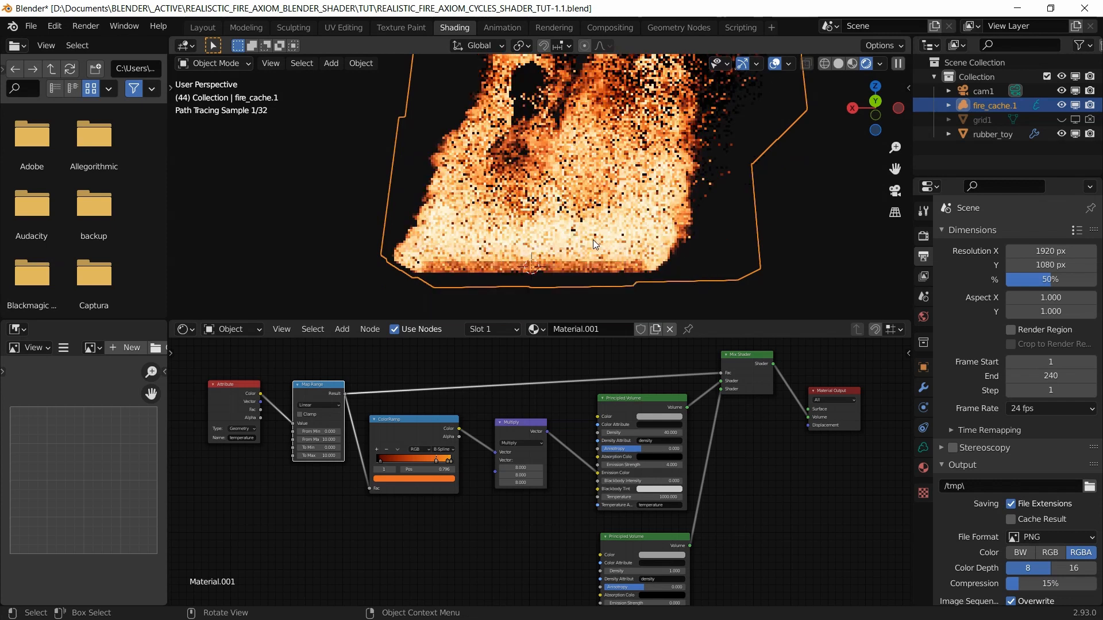
{"action": "scroll", "coordinate": [593, 239], "scroll_direction": "up", "scroll_amount": 2}
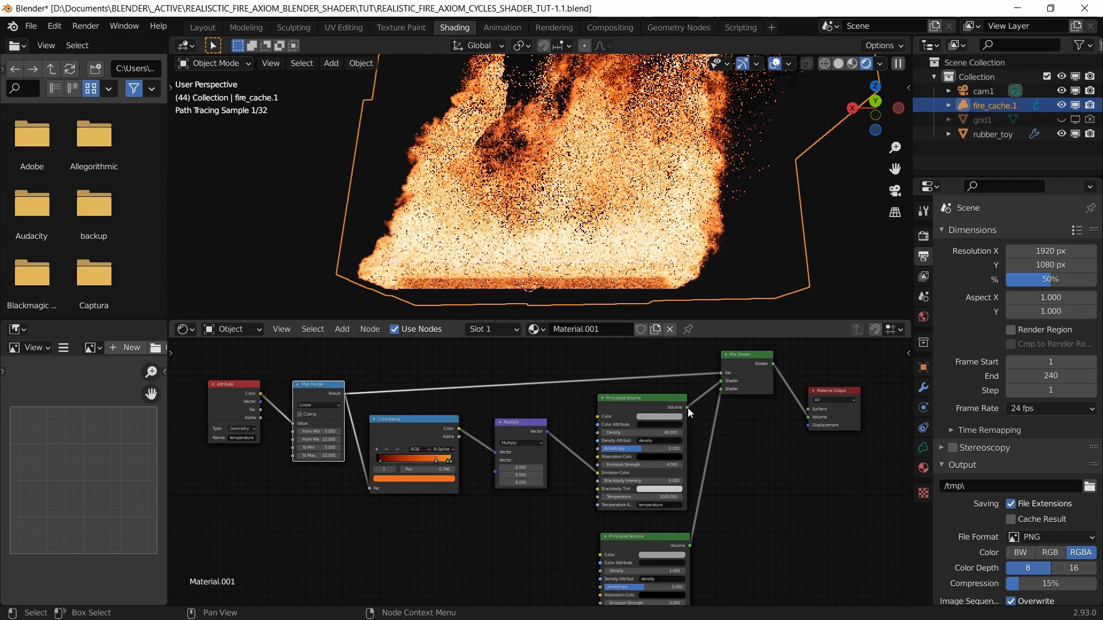
{"action": "left_click_drag", "start_coordinate": [688, 408], "coordinate": [808, 414]}
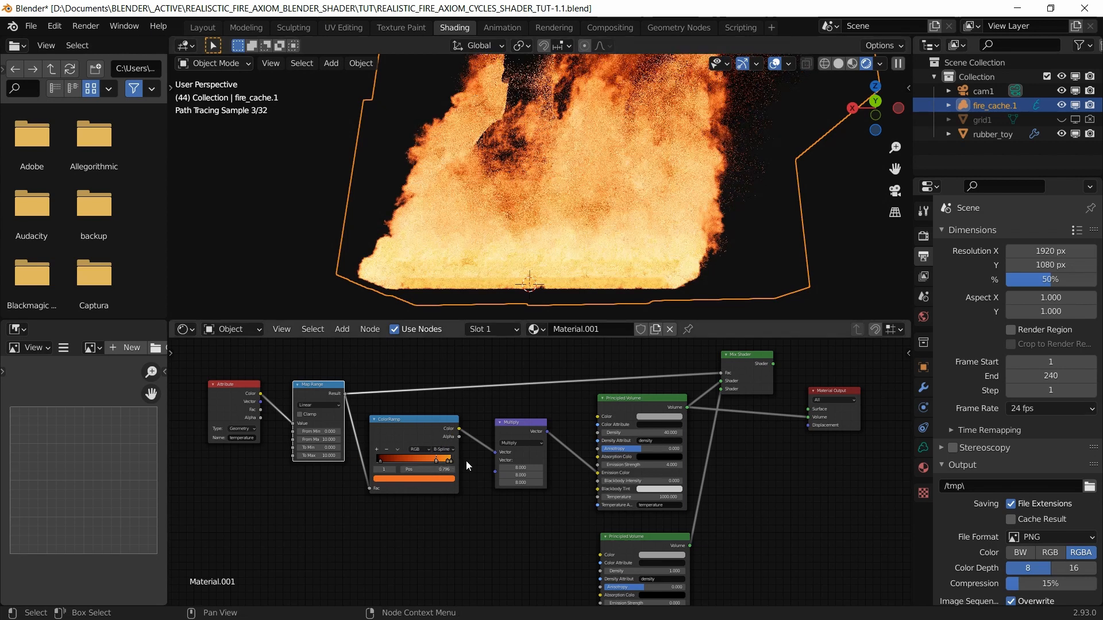
Step: Reconnect the Mix Shader's output to the Material Output's Volume socket to blend both volumes
{"action": "scroll", "coordinate": [447, 462], "scroll_direction": "up", "scroll_amount": 3}
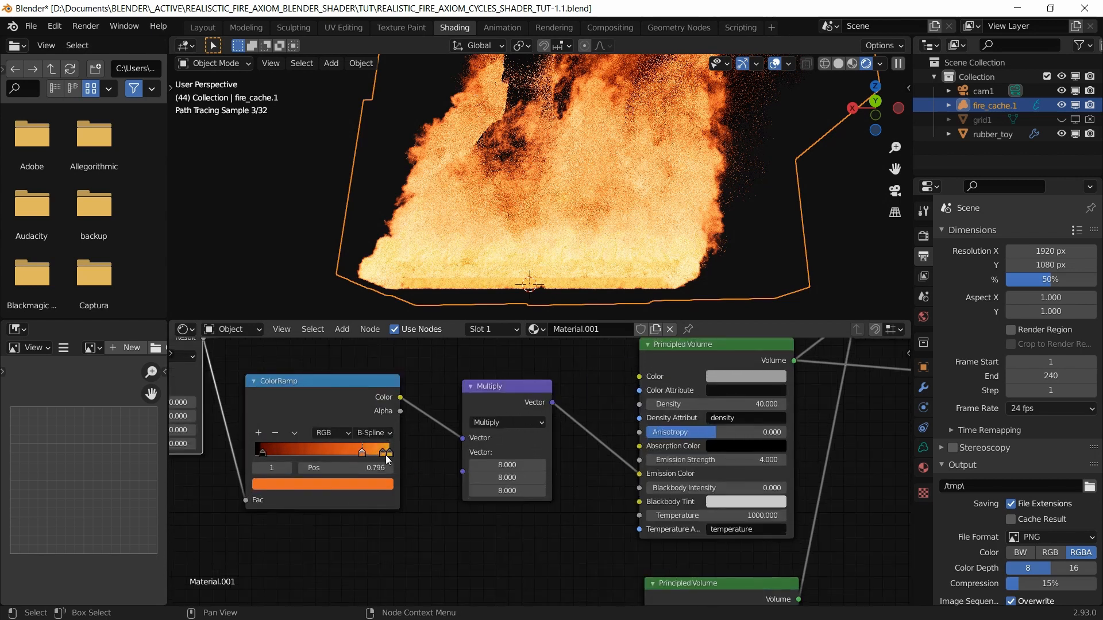
{"action": "scroll", "coordinate": [422, 455], "scroll_direction": "down", "scroll_amount": 4}
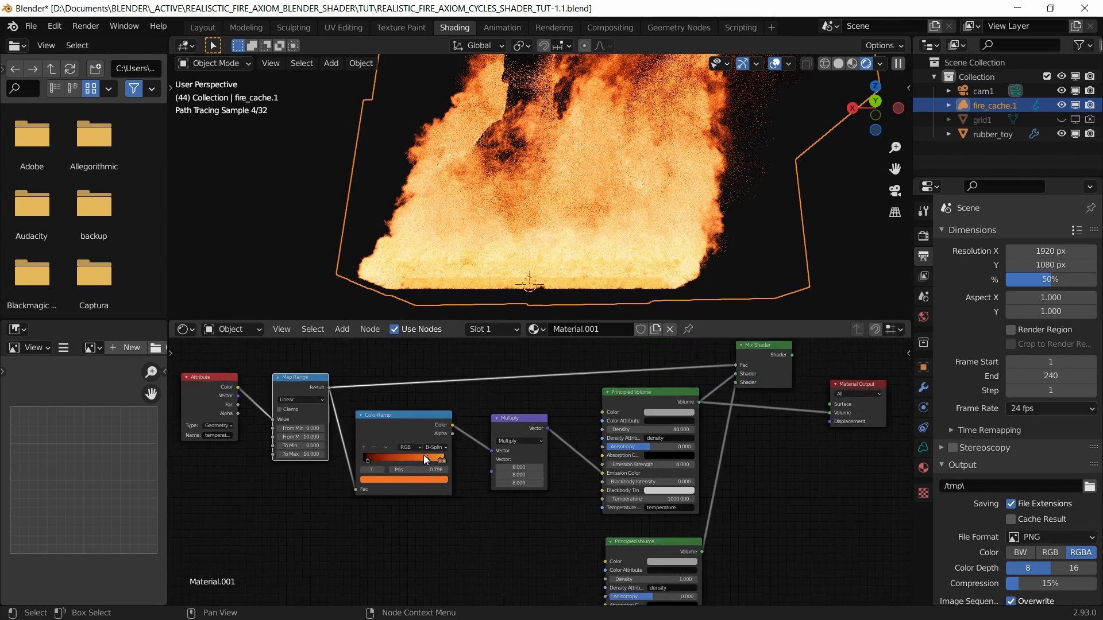
{"action": "scroll", "coordinate": [534, 459], "scroll_direction": "down", "scroll_amount": 1}
{"action": "left_click_drag", "start_coordinate": [773, 363], "coordinate": [806, 413]}
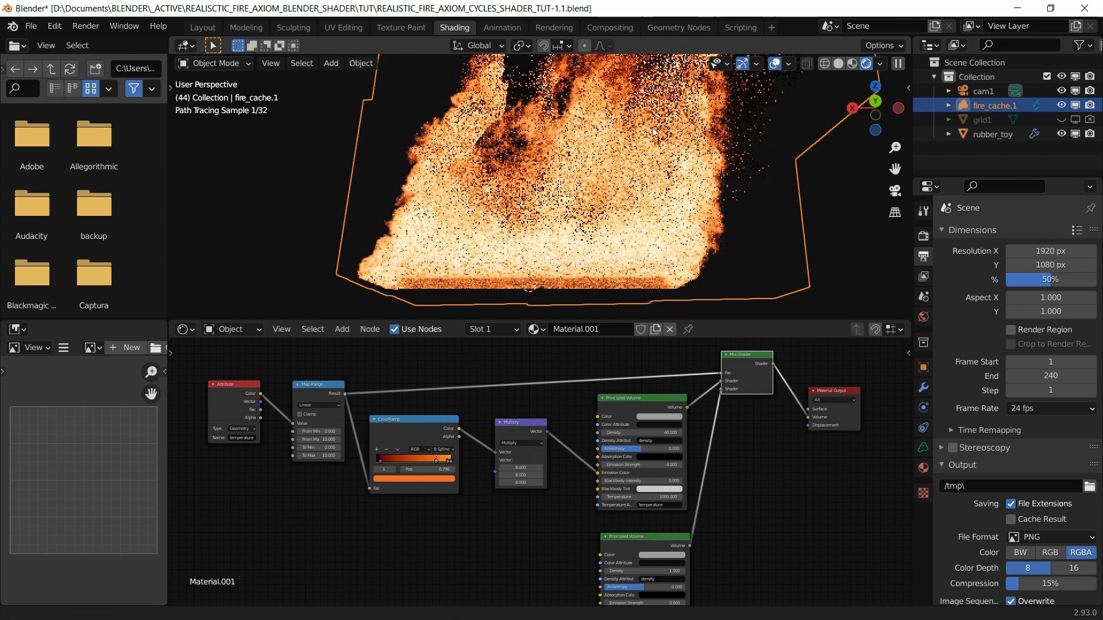
{"action": "scroll", "coordinate": [652, 128], "scroll_direction": "up", "scroll_amount": 5}
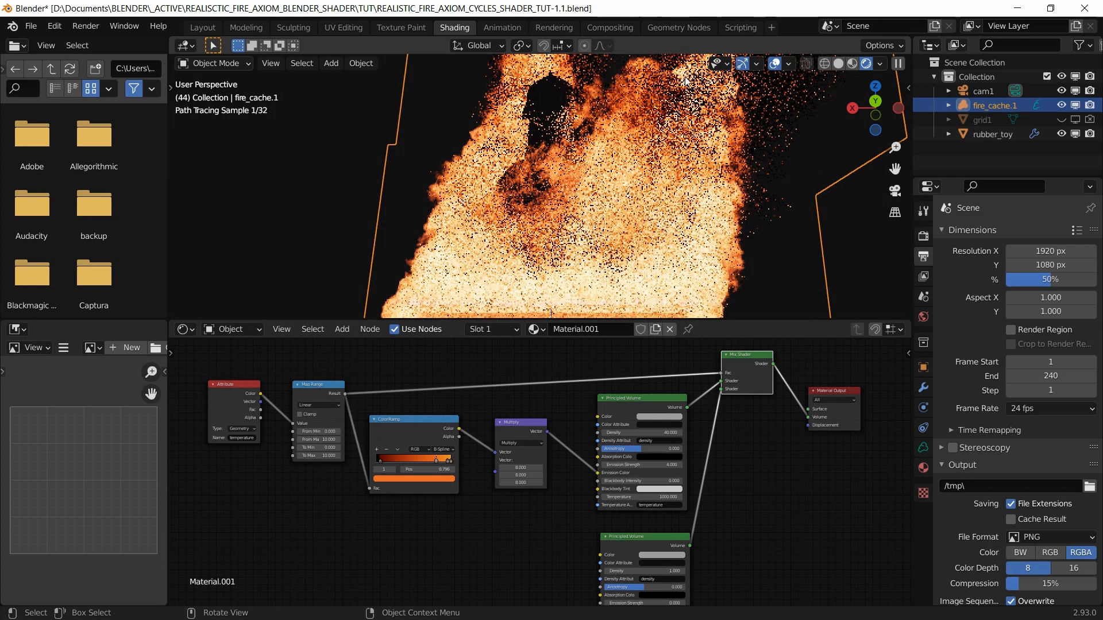
Step: Switch the viewport to Solid shading, look through the camera (Numpad 0), and save
{"action": "left_click", "coordinate": [838, 63]}
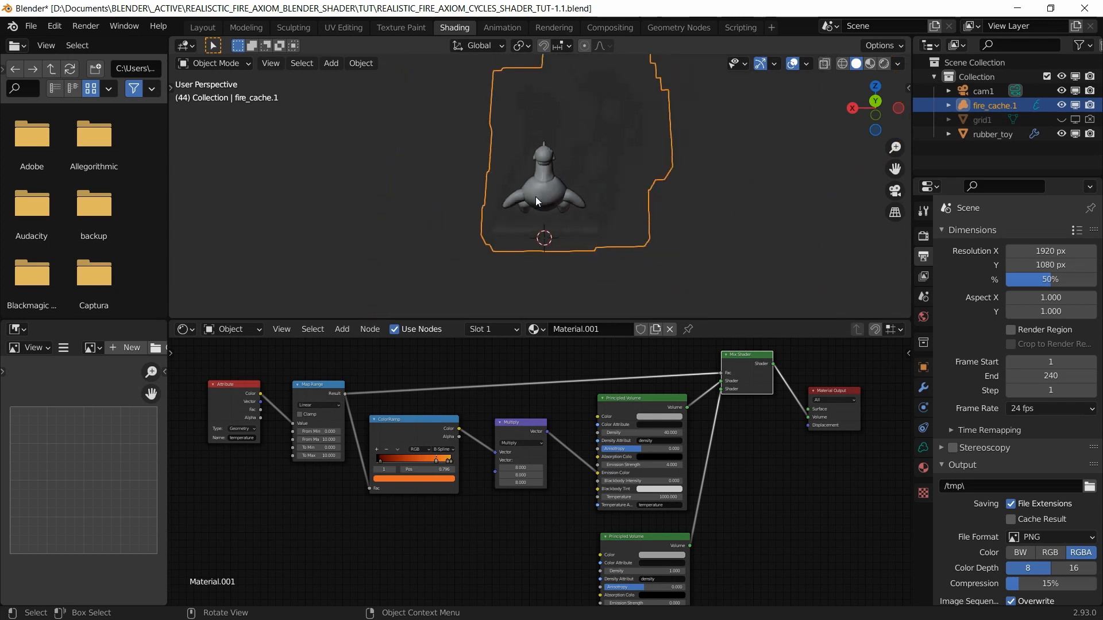
{"action": "key", "text": "KP_0"}
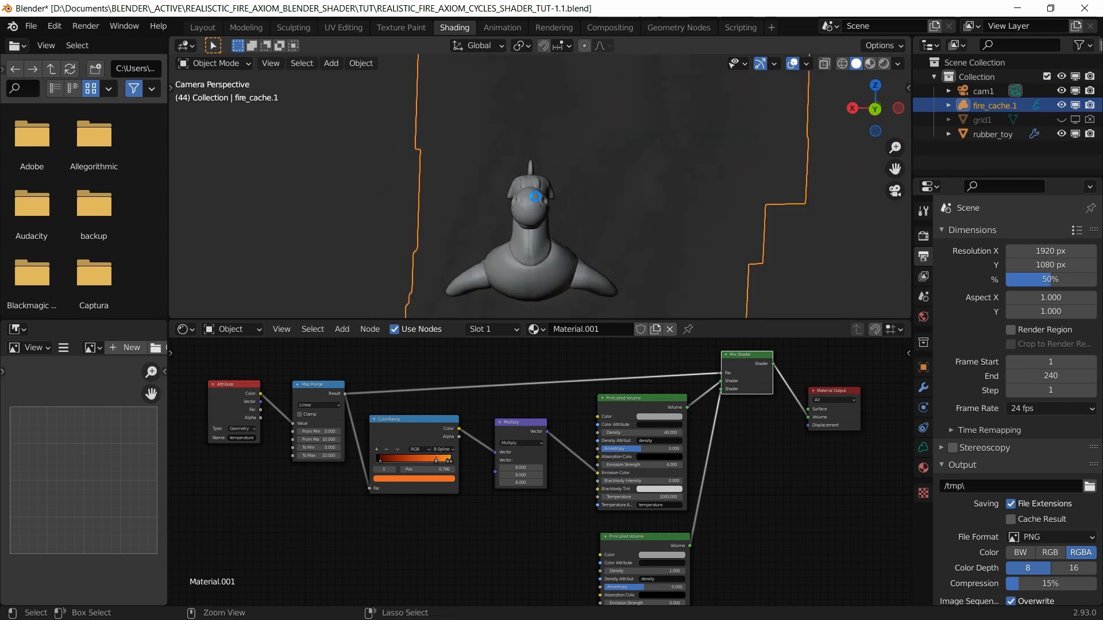
{"action": "key", "text": "ctrl+s"}
Step: Make grid1 visible in both the viewport and the final render
{"action": "left_click", "coordinate": [977, 119]}
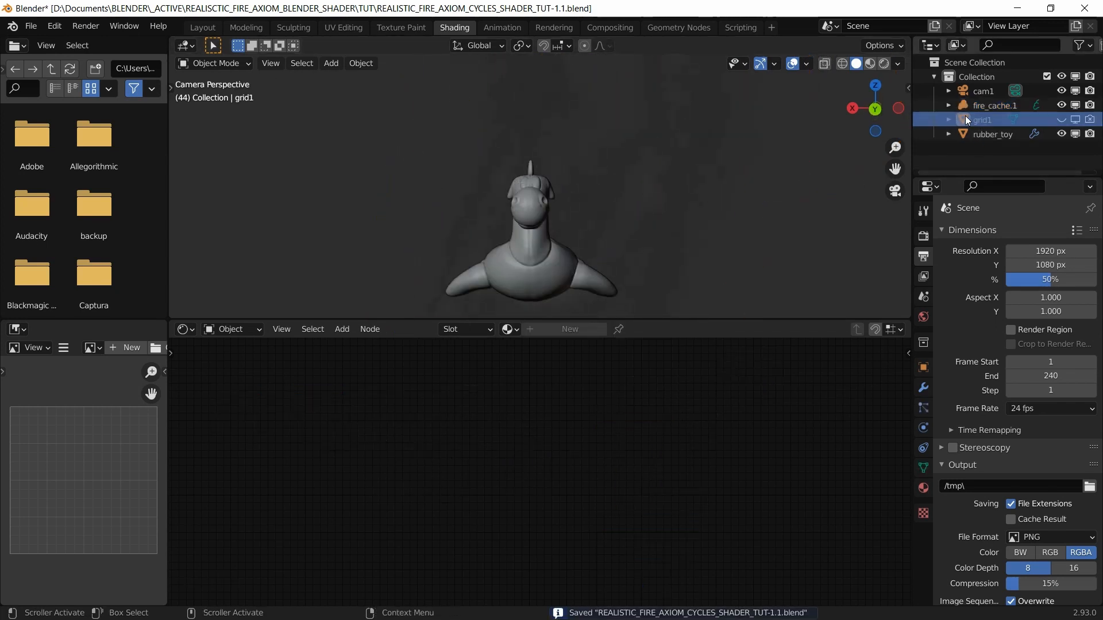
{"action": "left_click", "coordinate": [1061, 119]}
{"action": "left_click", "coordinate": [1090, 120]}
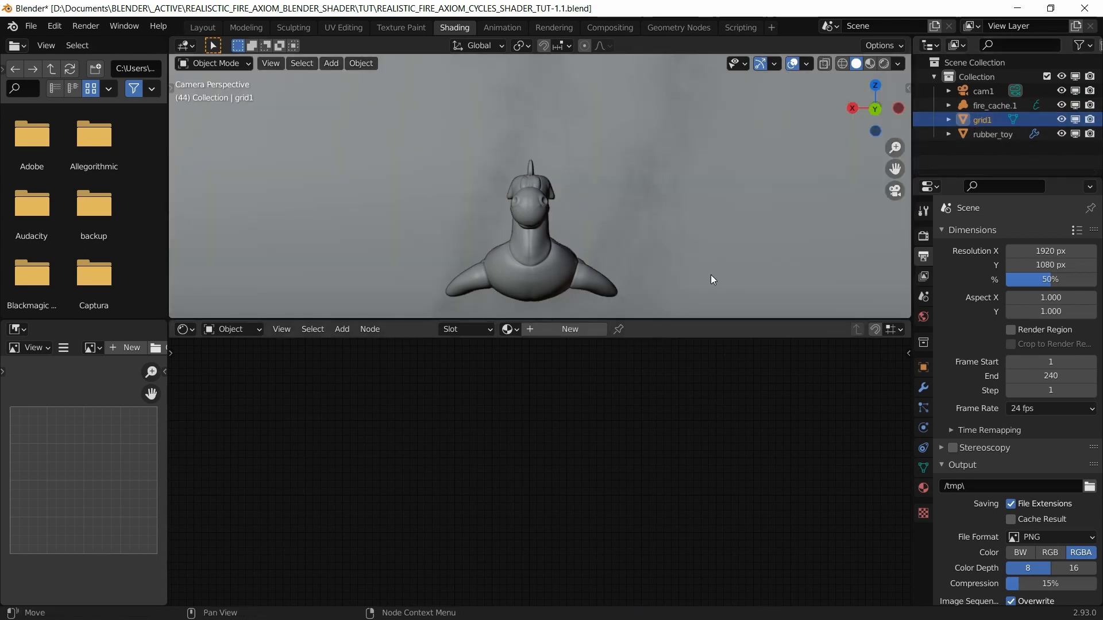
Step: Give grid1 a new material, Material.002, with Metallic set to 1
{"action": "left_click", "coordinate": [560, 329]}
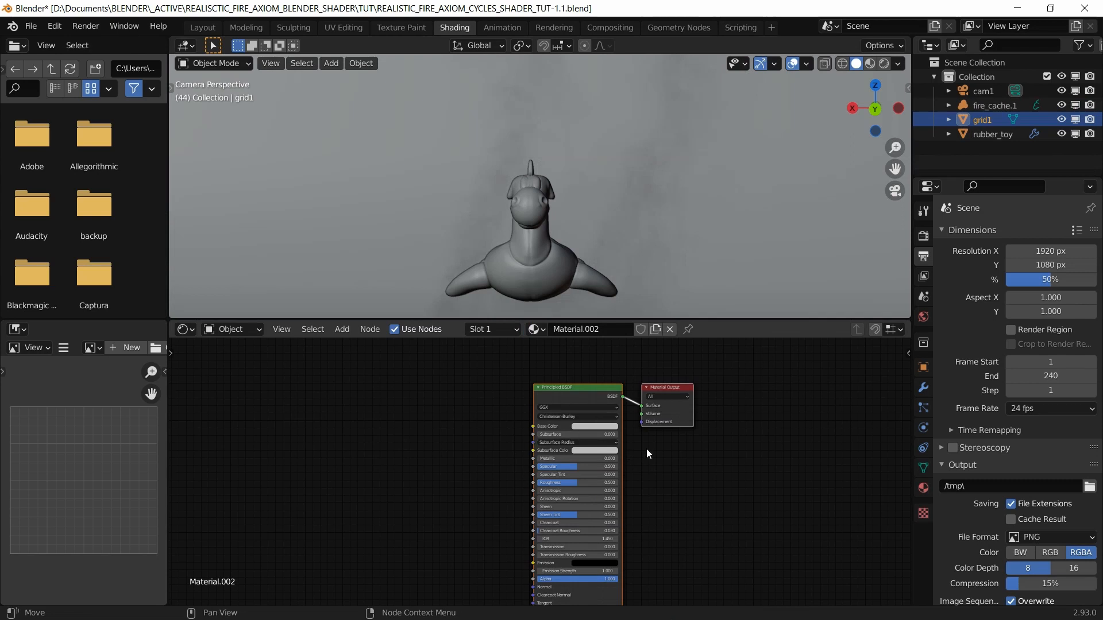
{"action": "scroll", "coordinate": [570, 416], "scroll_direction": "up", "scroll_amount": 3}
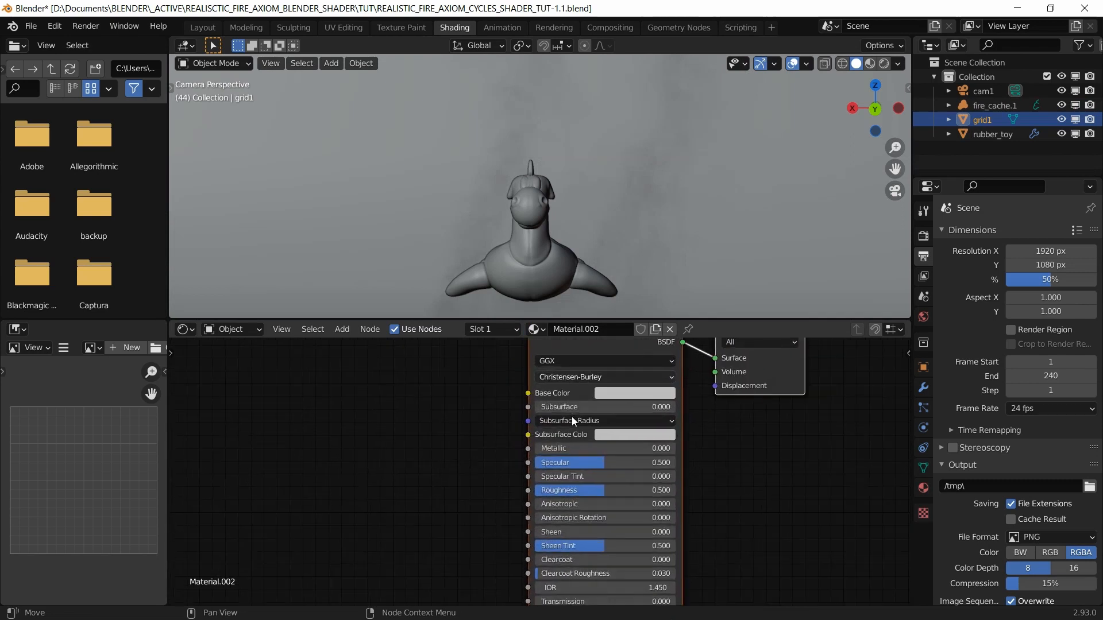
{"action": "left_click", "coordinate": [591, 451]}
{"action": "type", "text": "1"}
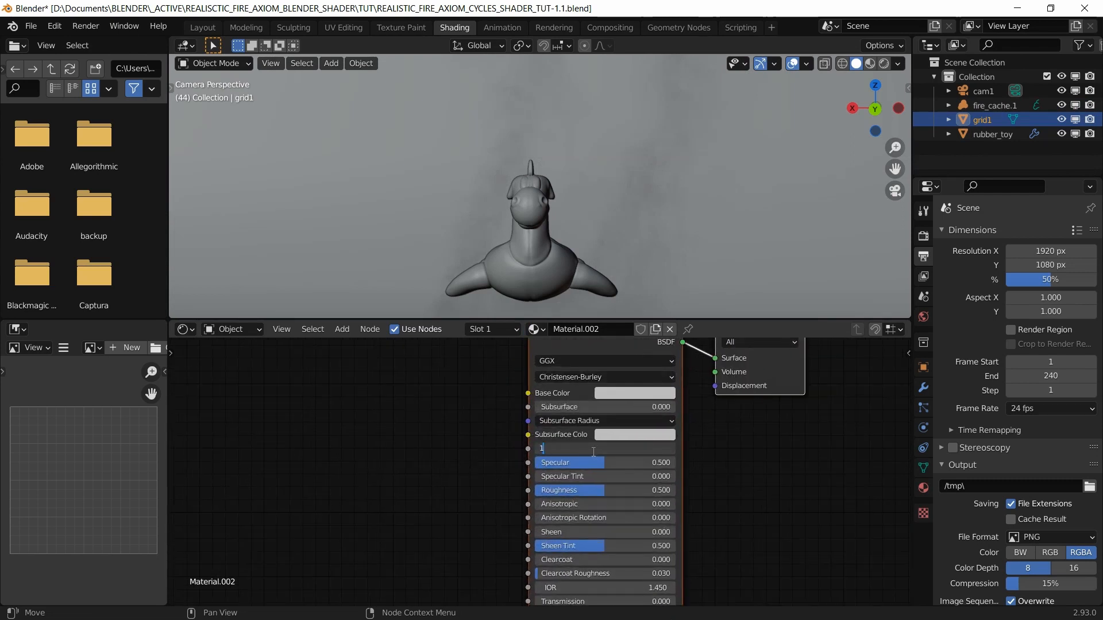
{"action": "key", "text": "Return"}
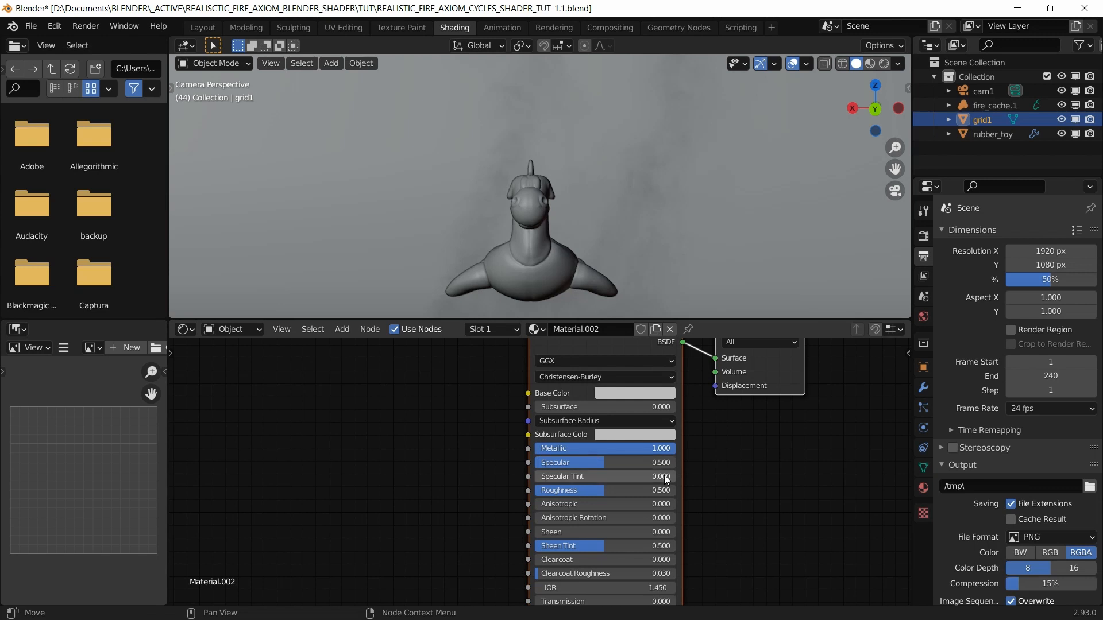
{"action": "left_click", "coordinate": [984, 134]}
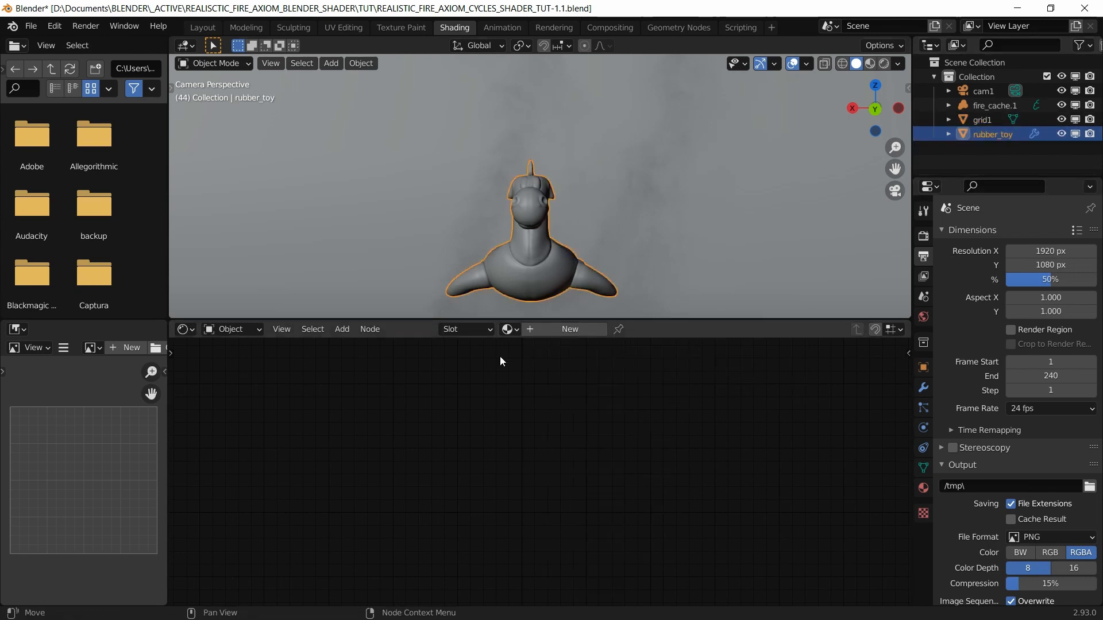
Step: Assign grid1's Material.002 to the rubber toy from the material browser, then save the file
{"action": "left_click", "coordinate": [518, 328]}
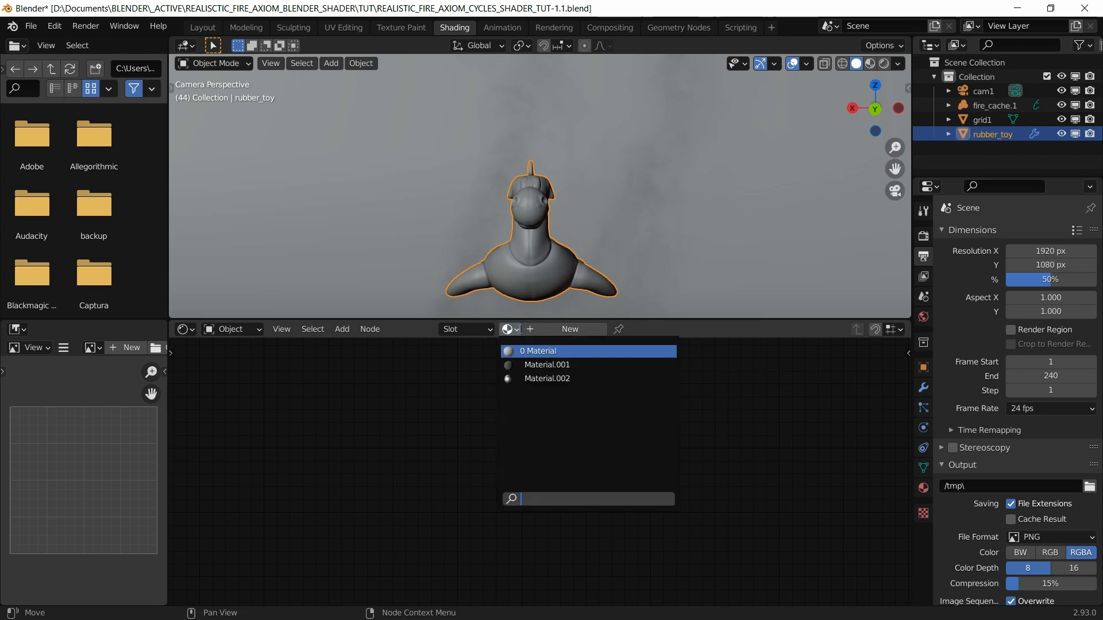
{"action": "left_click", "coordinate": [987, 119]}
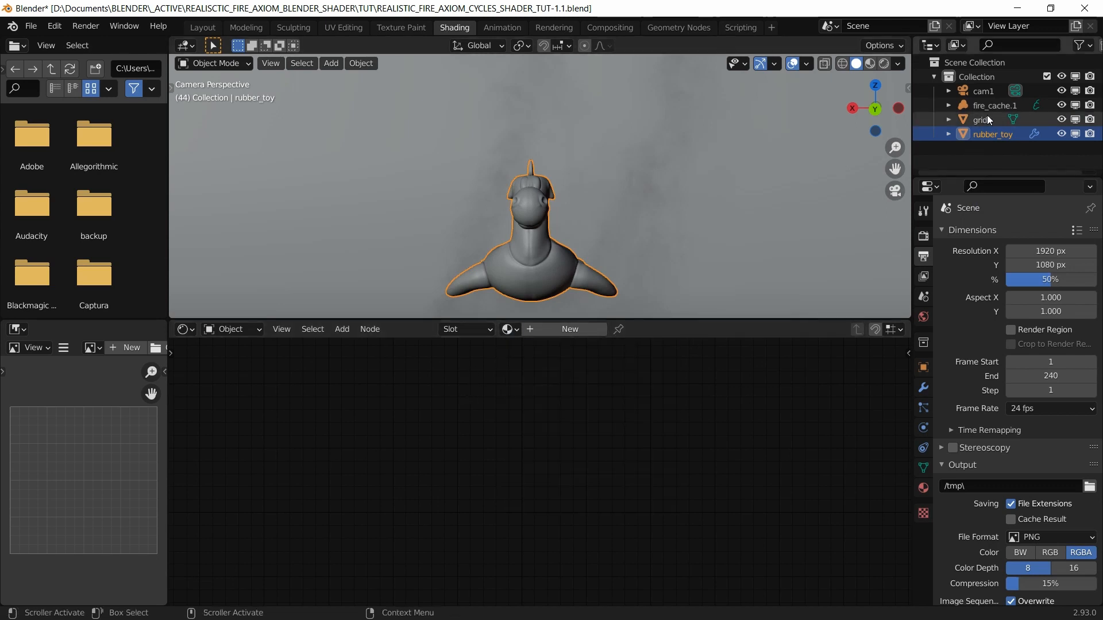
{"action": "scroll", "coordinate": [652, 377], "scroll_direction": "down", "scroll_amount": 2}
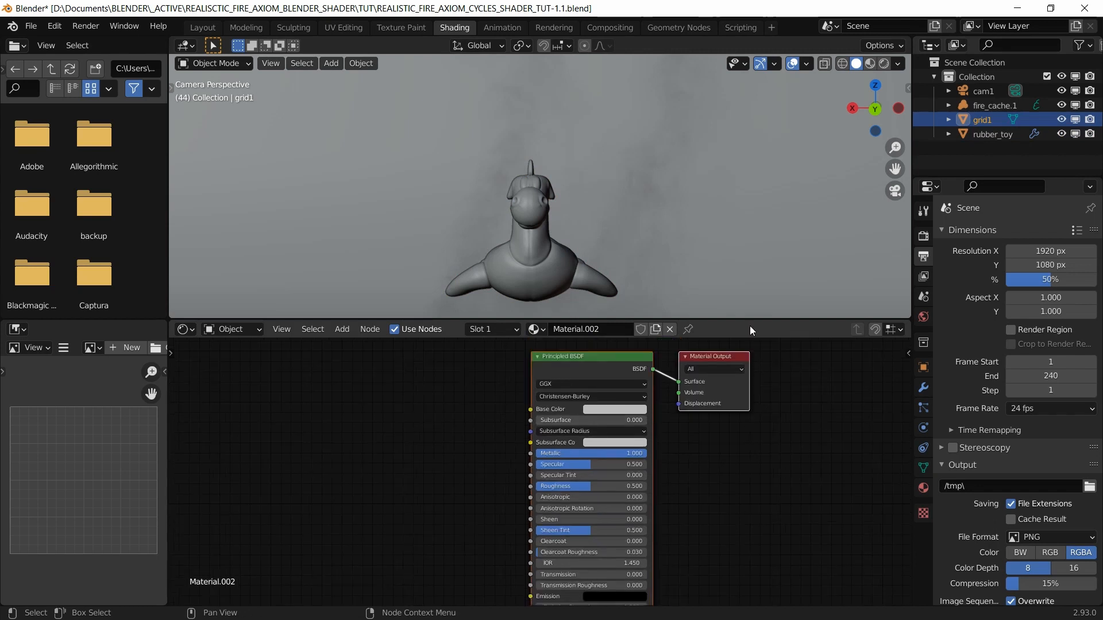
{"action": "left_click", "coordinate": [994, 133]}
{"action": "left_click", "coordinate": [507, 328]}
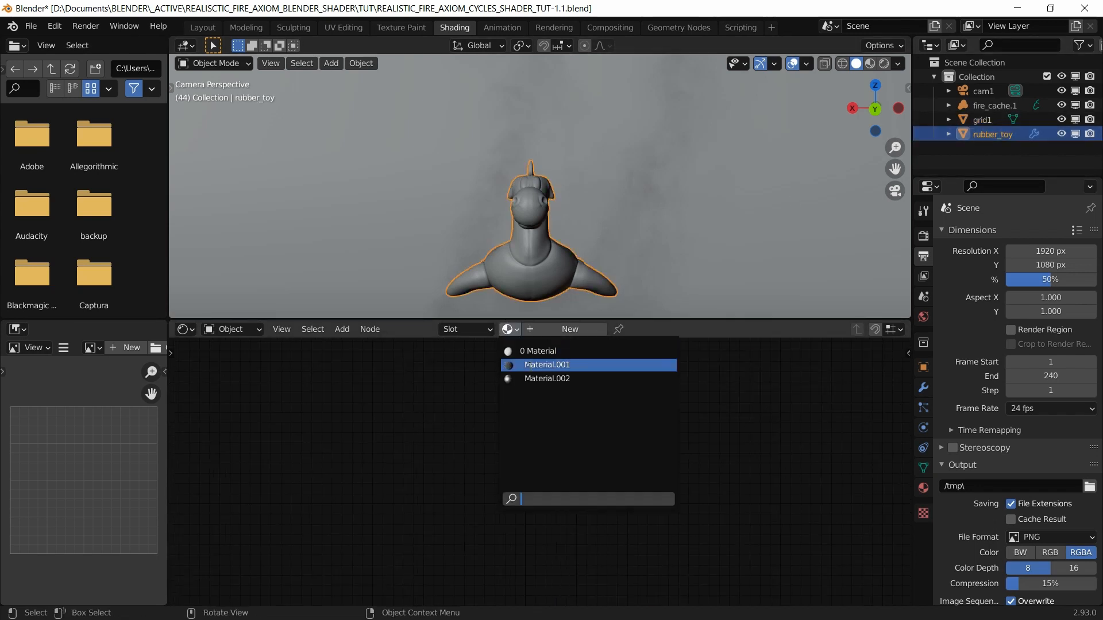
{"action": "left_click", "coordinate": [534, 378]}
{"action": "middle_click_drag", "start_coordinate": [711, 516], "coordinate": [650, 503]}
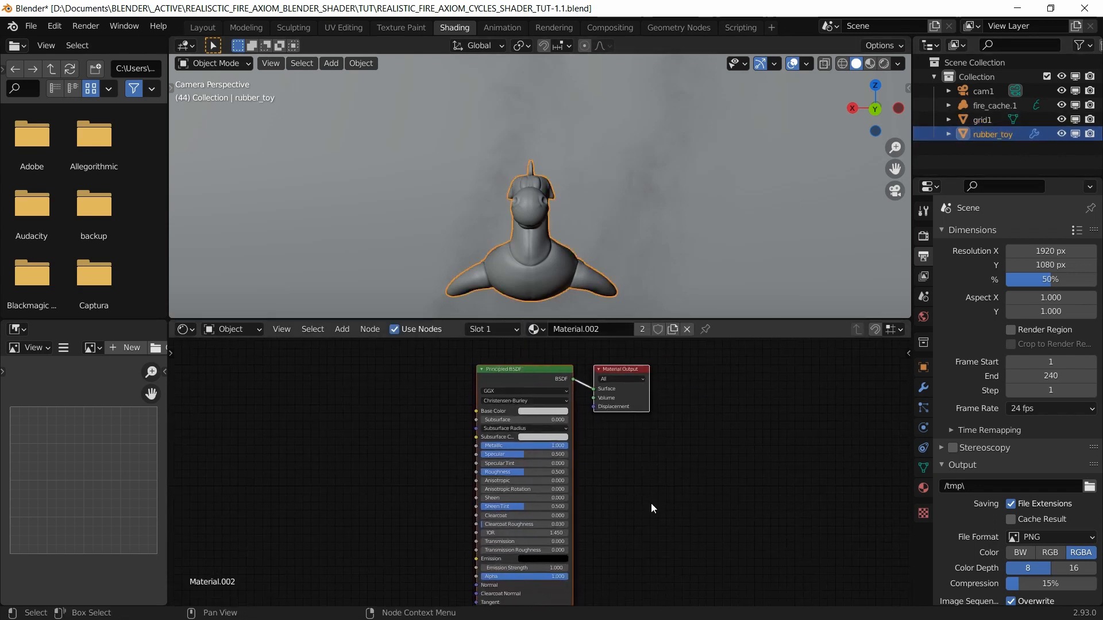
{"action": "key", "text": "ctrl+s"}
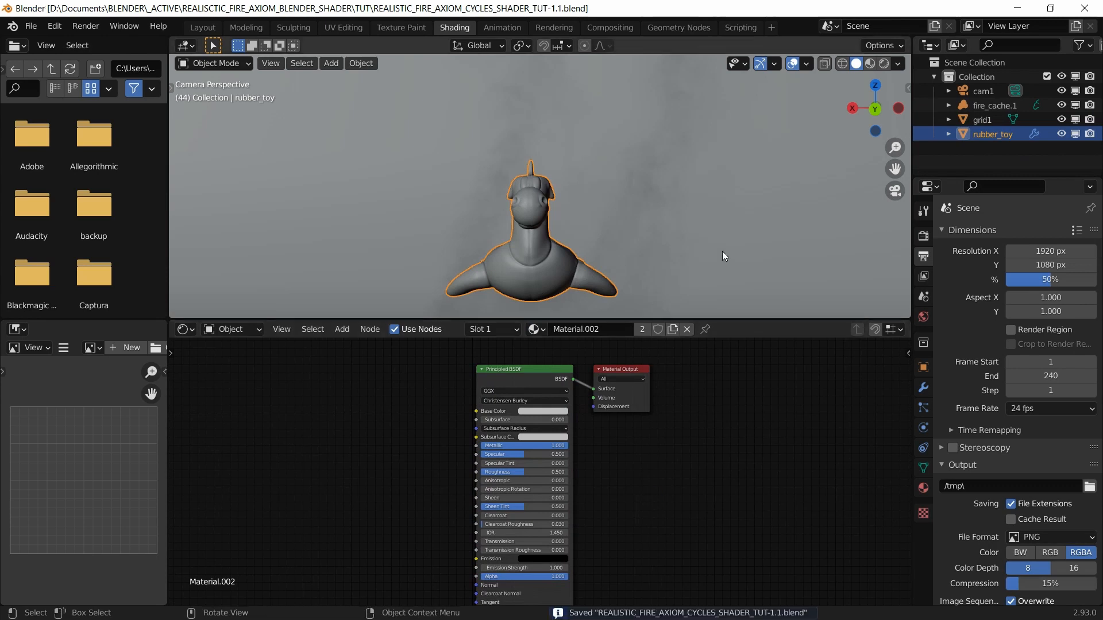
{"action": "left_click", "coordinate": [960, 164]}
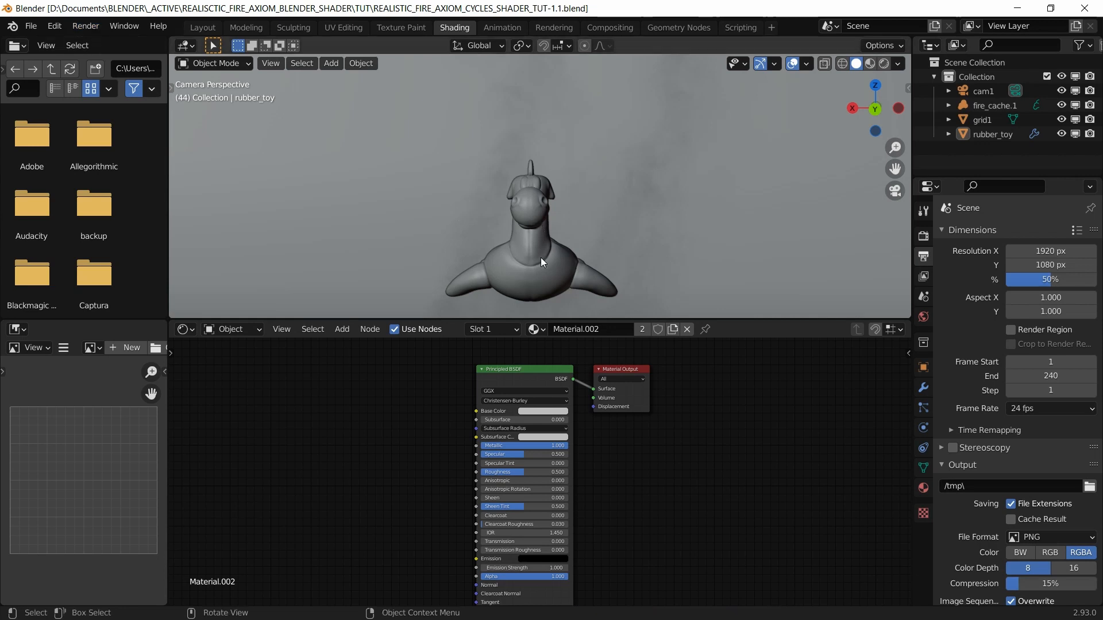
{"action": "scroll", "coordinate": [533, 204], "scroll_direction": "down", "scroll_amount": 4}
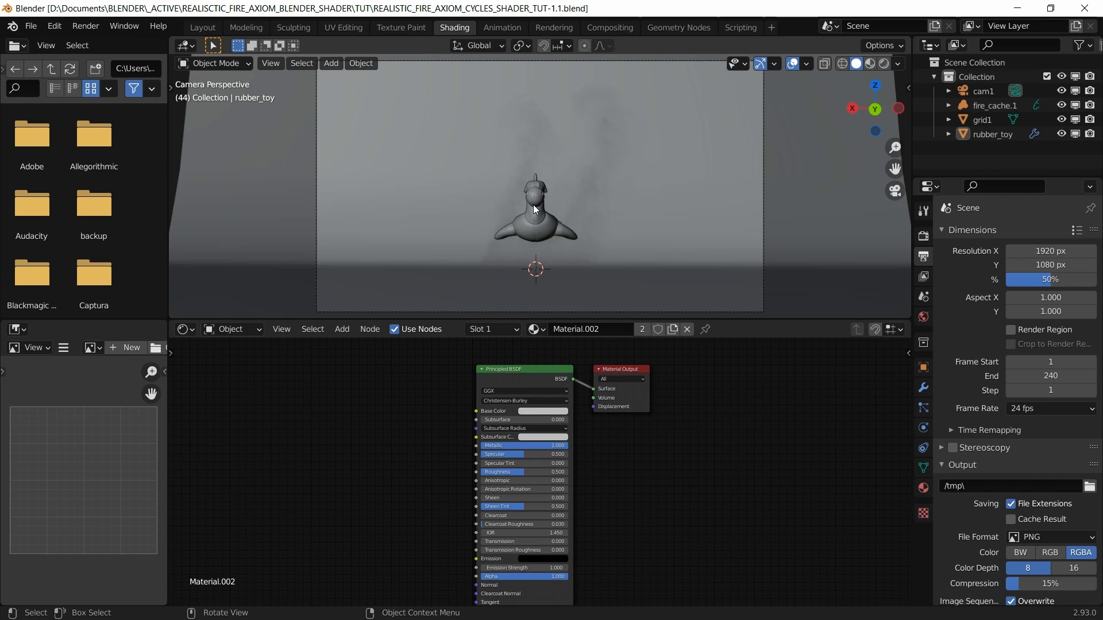
Step: Render the current frame and compare it with the earlier renders in Slots 2 and 1
{"action": "left_click", "coordinate": [85, 25]}
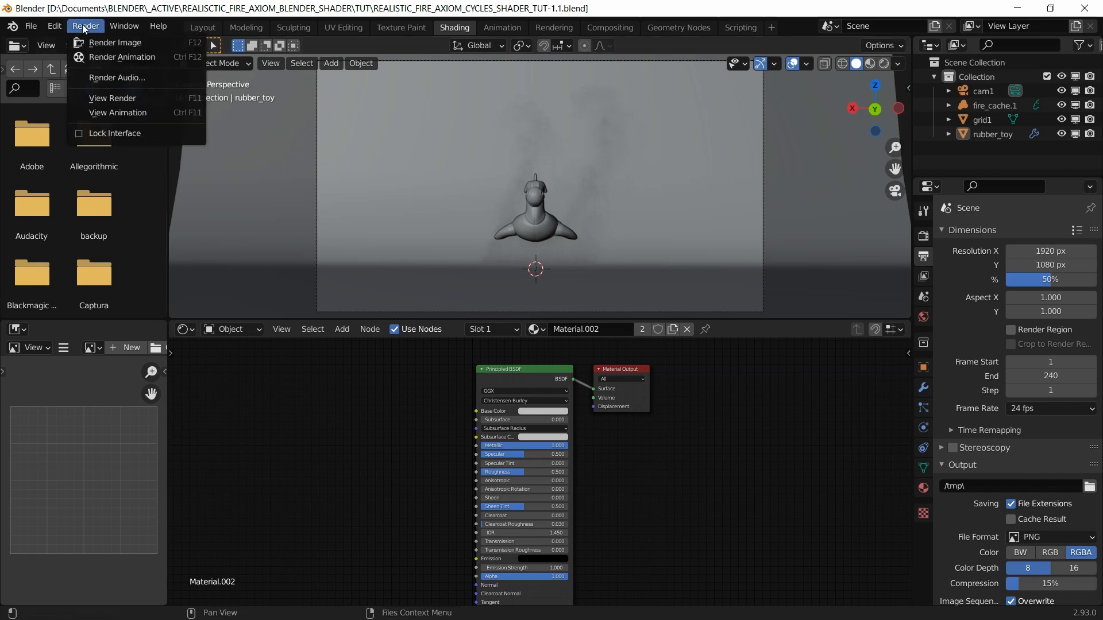
{"action": "left_click", "coordinate": [94, 43]}
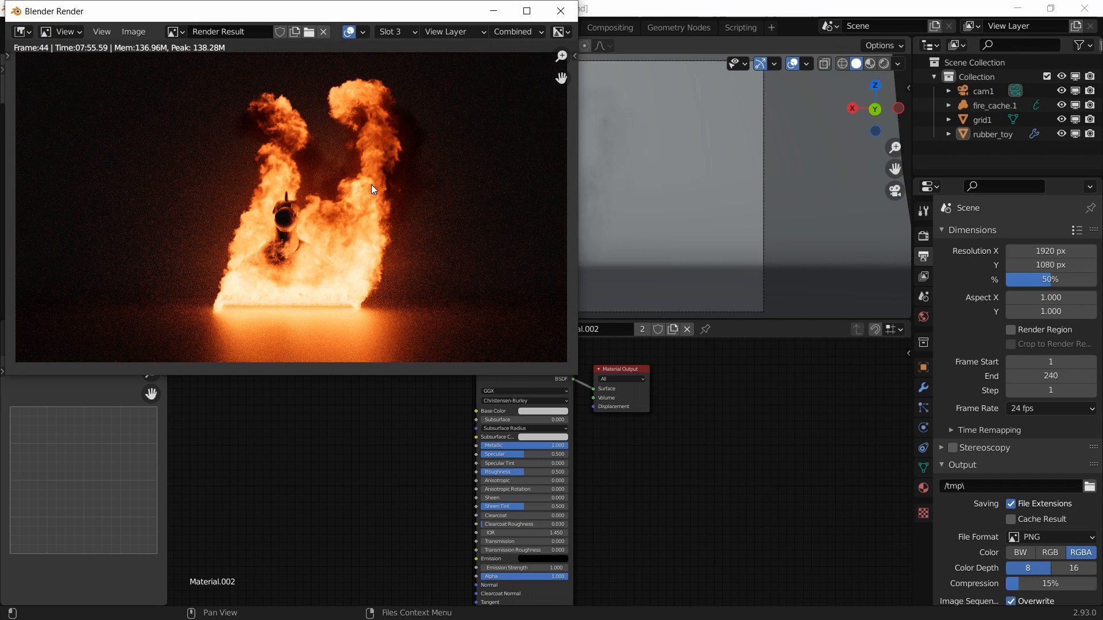
{"action": "left_click", "coordinate": [406, 35]}
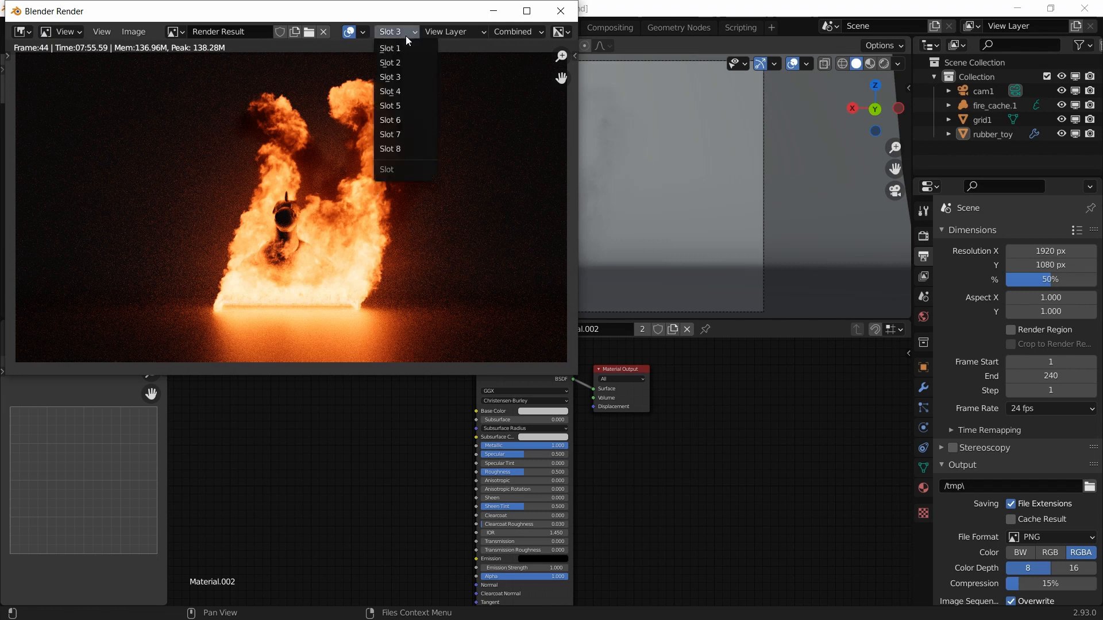
{"action": "left_click", "coordinate": [402, 66]}
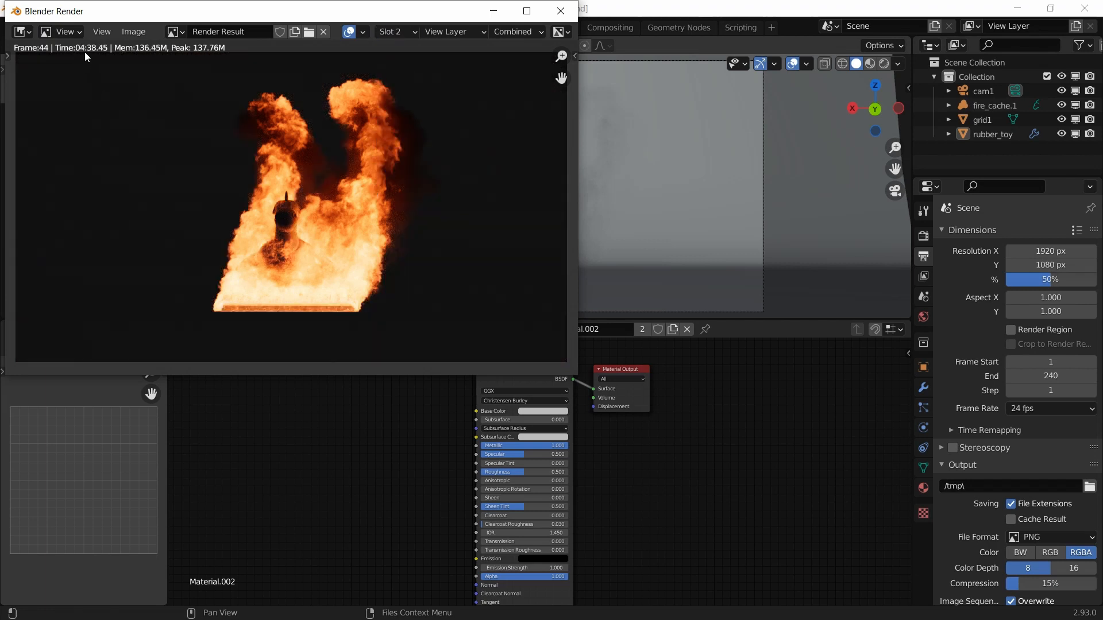
{"action": "left_click", "coordinate": [409, 33]}
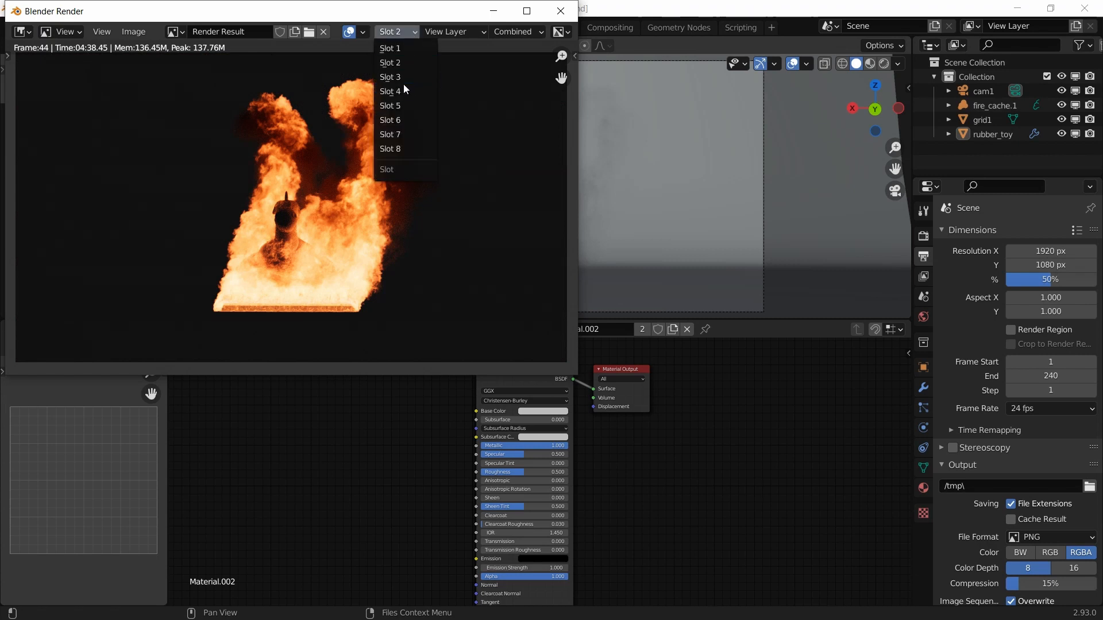
{"action": "left_click", "coordinate": [404, 47]}
Step: Return to the Slot 3 fire render, check empty Slot 4, and close the render window
{"action": "left_click", "coordinate": [410, 32]}
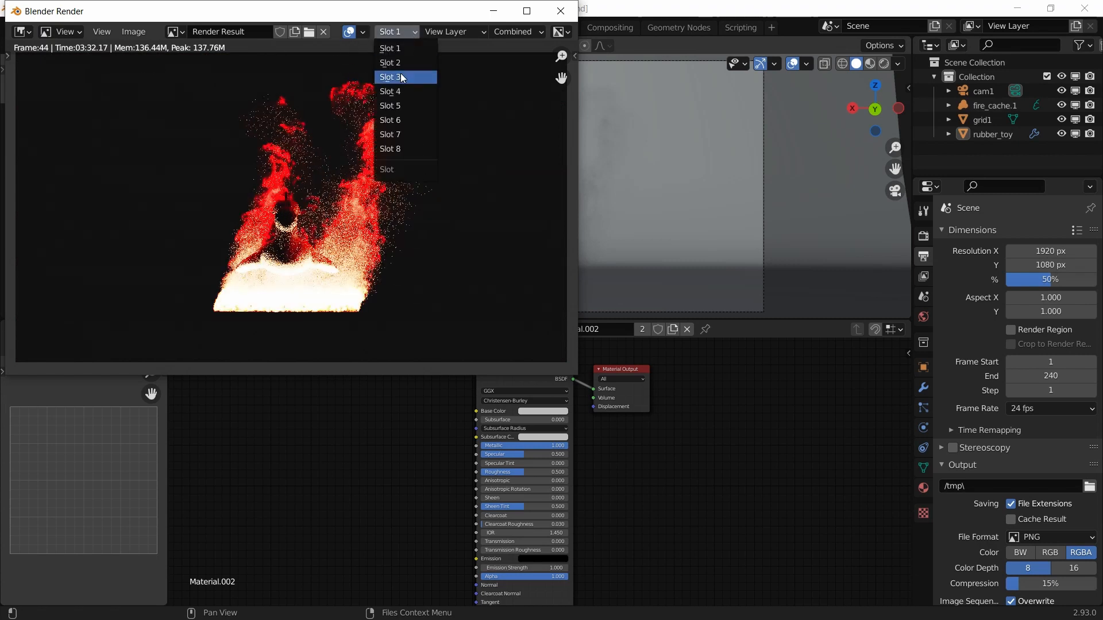
{"action": "left_click", "coordinate": [405, 76]}
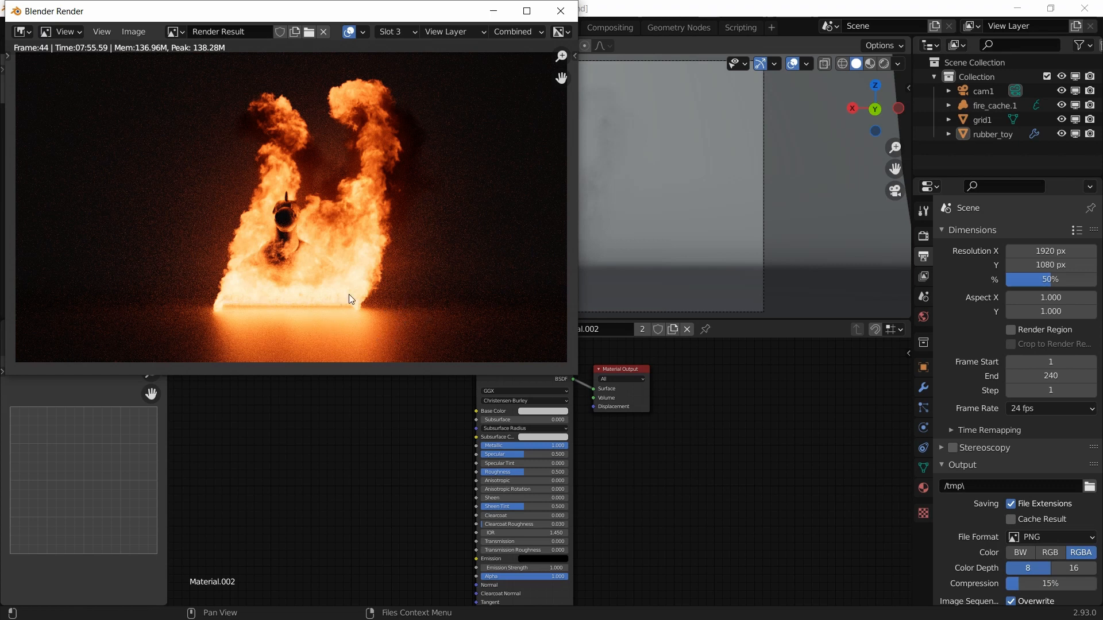
{"action": "left_click", "coordinate": [380, 34]}
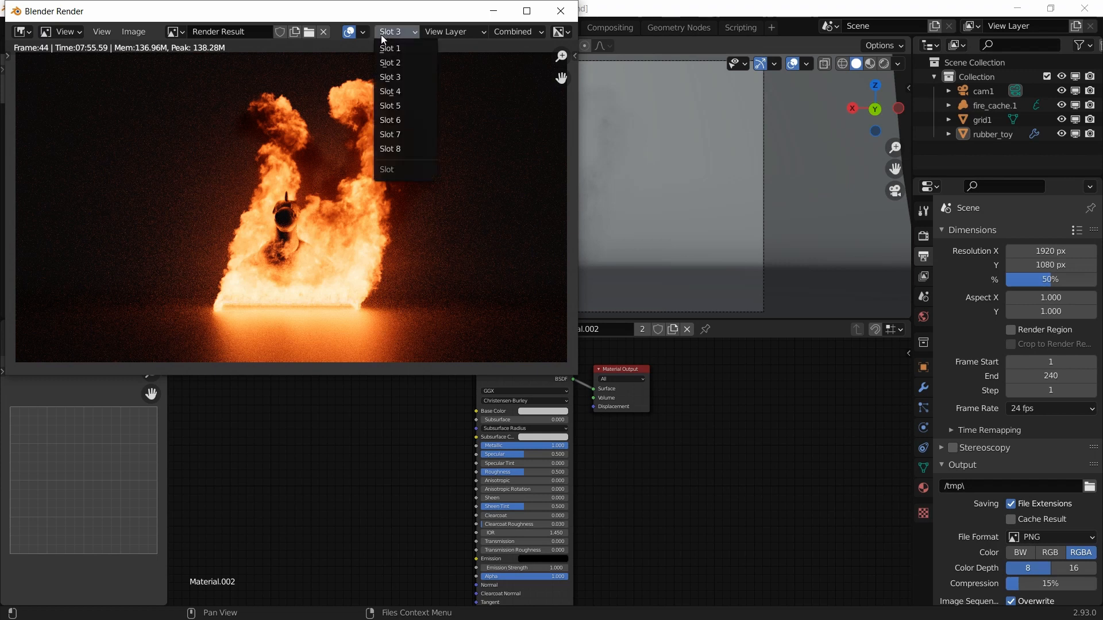
{"action": "left_click", "coordinate": [396, 92]}
{"action": "left_click", "coordinate": [560, 11]}
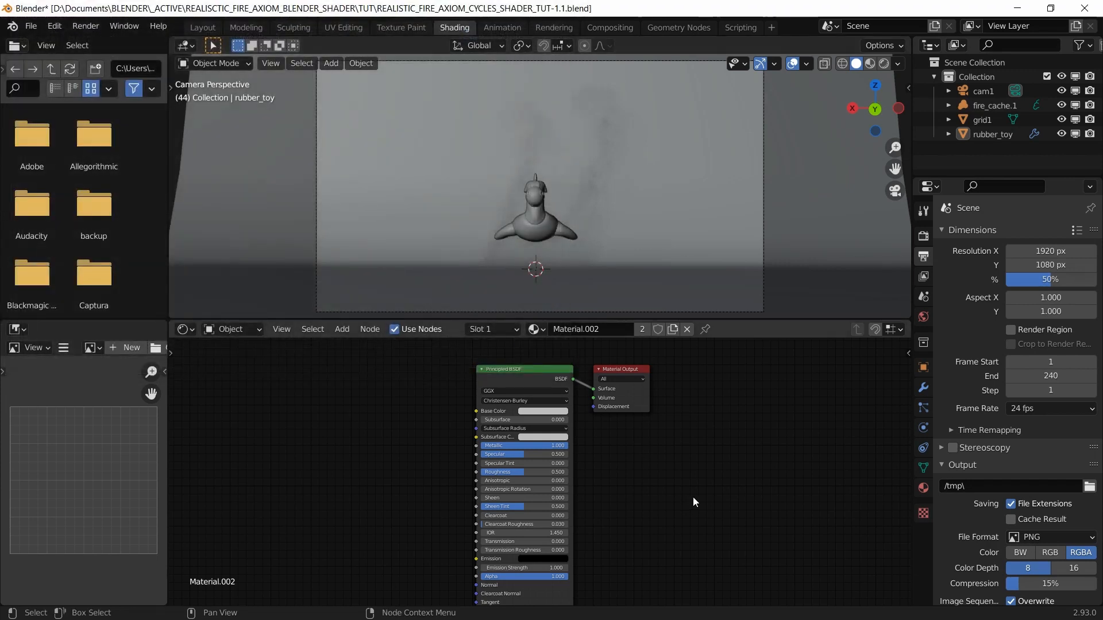
Step: Save, then enable the Intel i9-8950HK CPU as a CUDA render device in Preferences > System
{"action": "key", "text": "ctrl+s"}
{"action": "scroll", "coordinate": [639, 488], "scroll_direction": "up", "scroll_amount": 1}
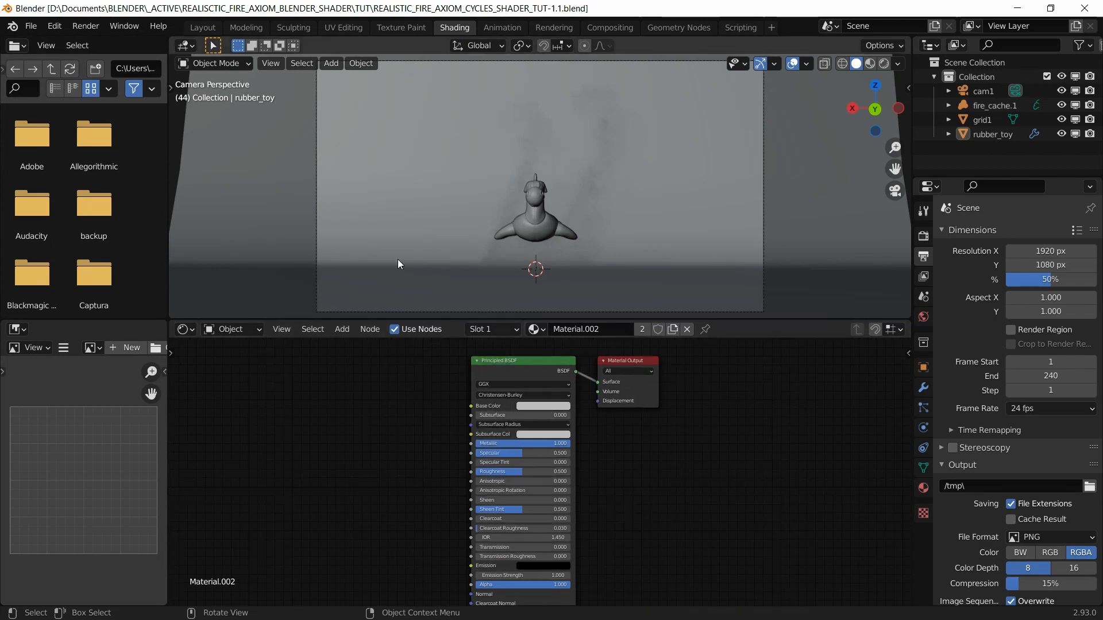
{"action": "left_click", "coordinate": [55, 27]}
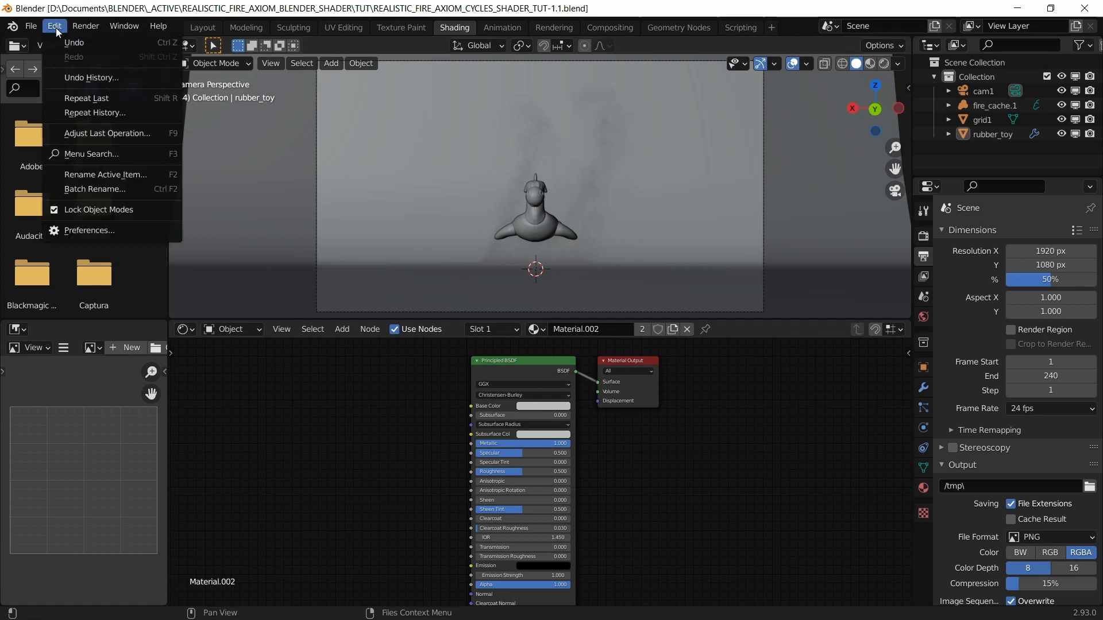
{"action": "left_click", "coordinate": [74, 228]}
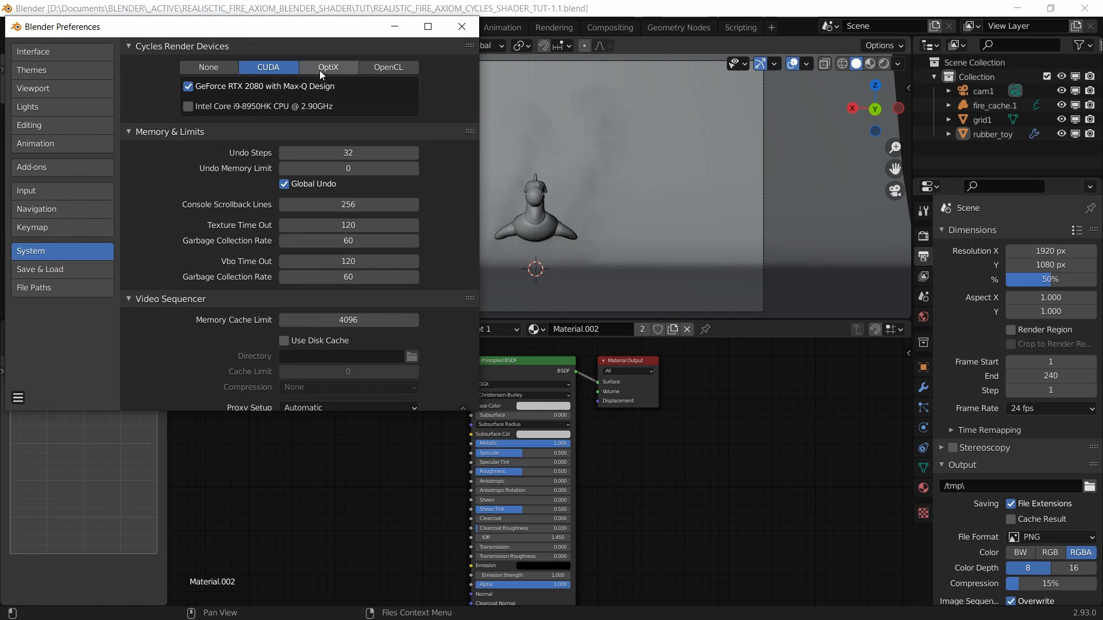
{"action": "left_click", "coordinate": [190, 111]}
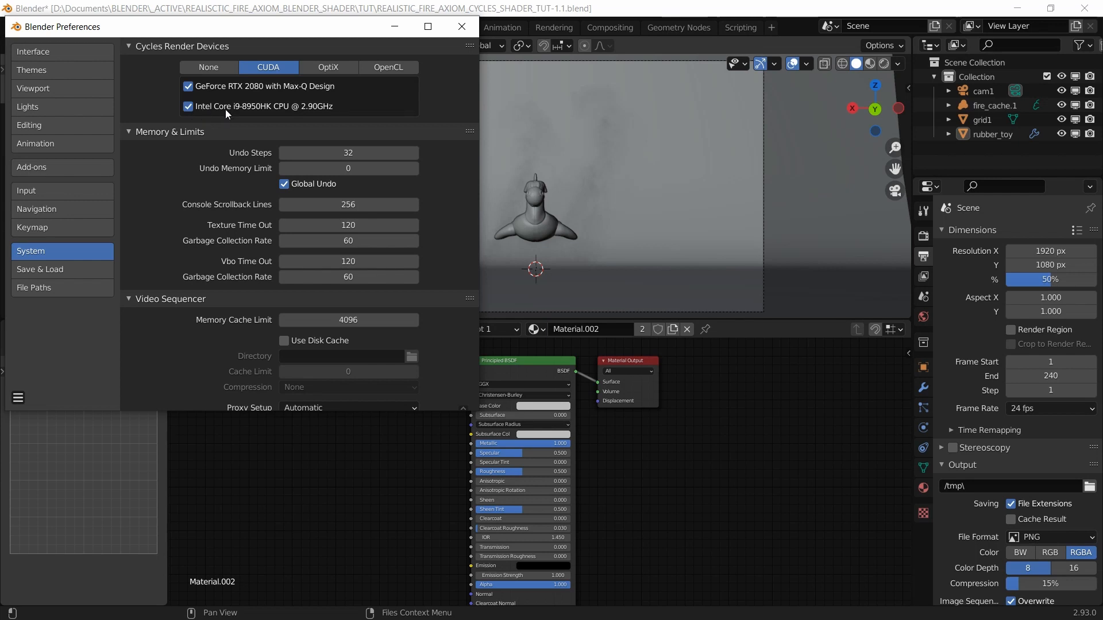
{"action": "key", "text": "alt+Tab"}
{"action": "key", "text": "Tab"}
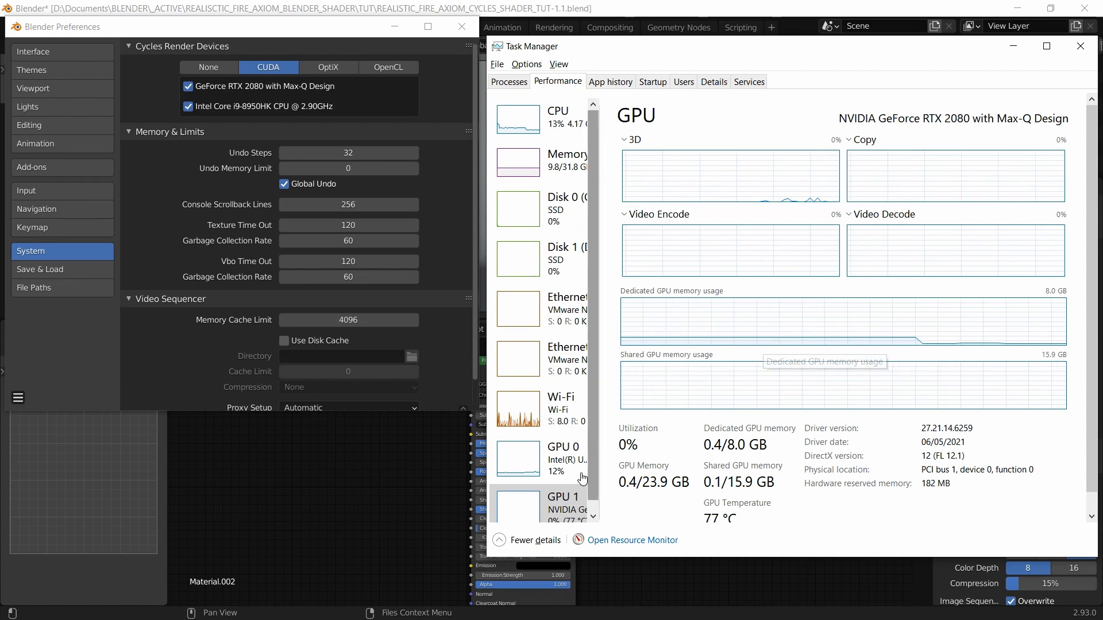
Step: Inspect the GPU 1 and CPU performance graphs in Task Manager
{"action": "scroll", "coordinate": [550, 497], "scroll_direction": "down", "scroll_amount": 1}
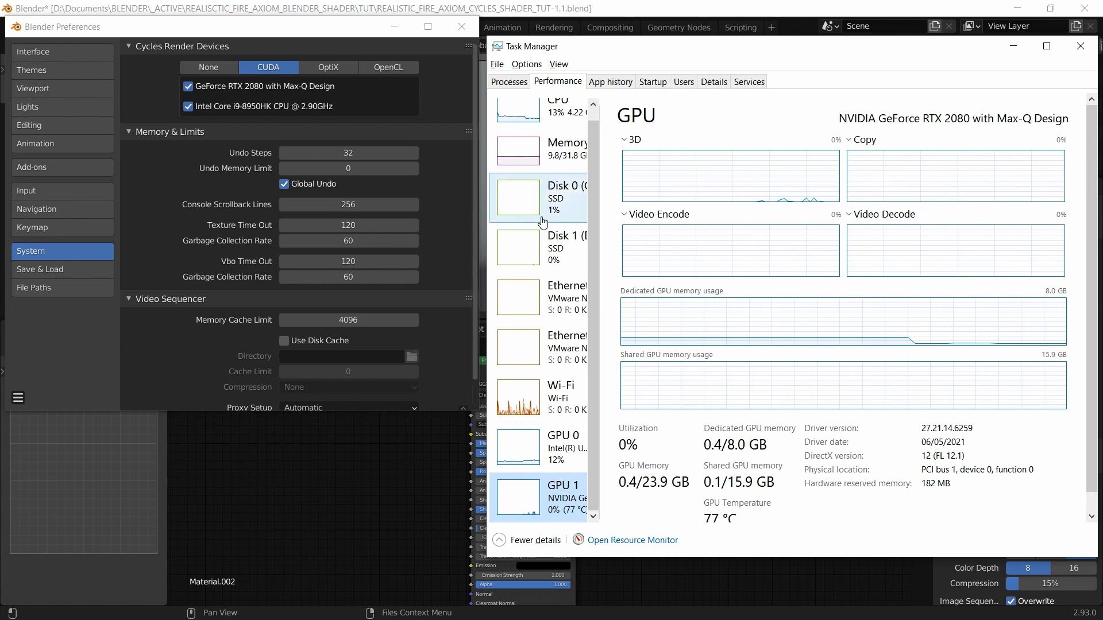
{"action": "scroll", "coordinate": [545, 201], "scroll_direction": "up", "scroll_amount": 1}
{"action": "left_click", "coordinate": [552, 118]}
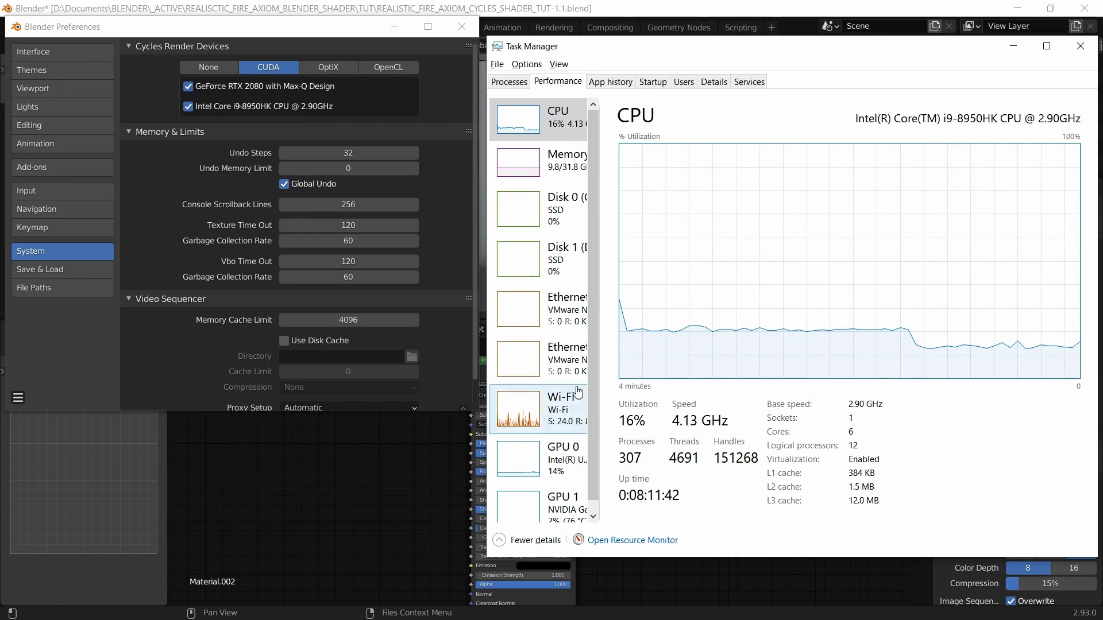
Step: Return to Blender and close the Preferences window
{"action": "left_click", "coordinate": [346, 95]}
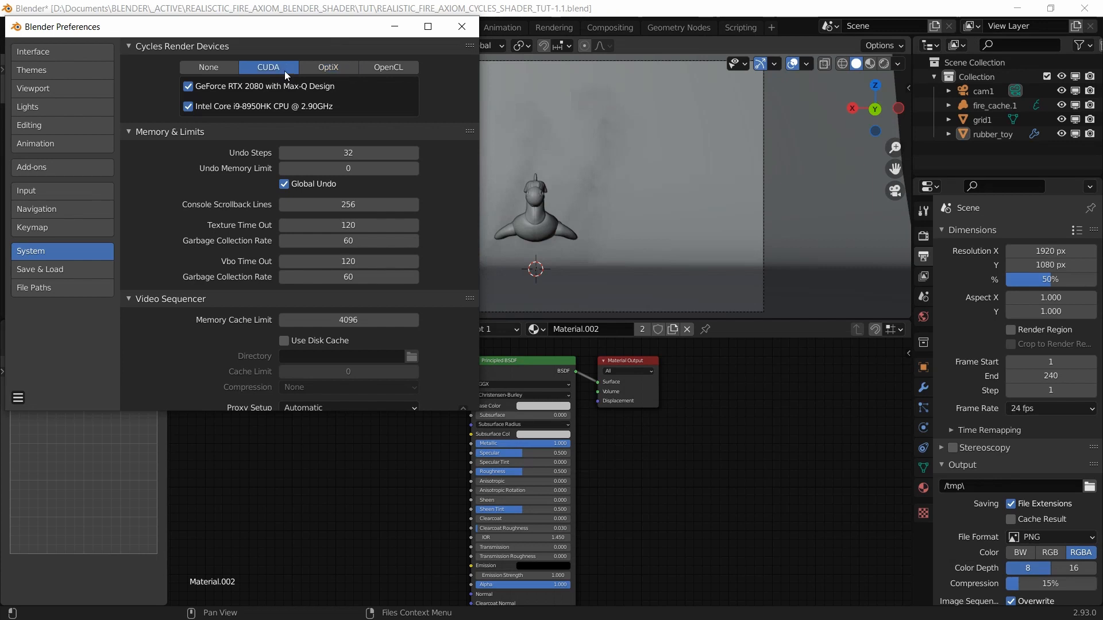
{"action": "scroll", "coordinate": [267, 333], "scroll_direction": "down", "scroll_amount": 1}
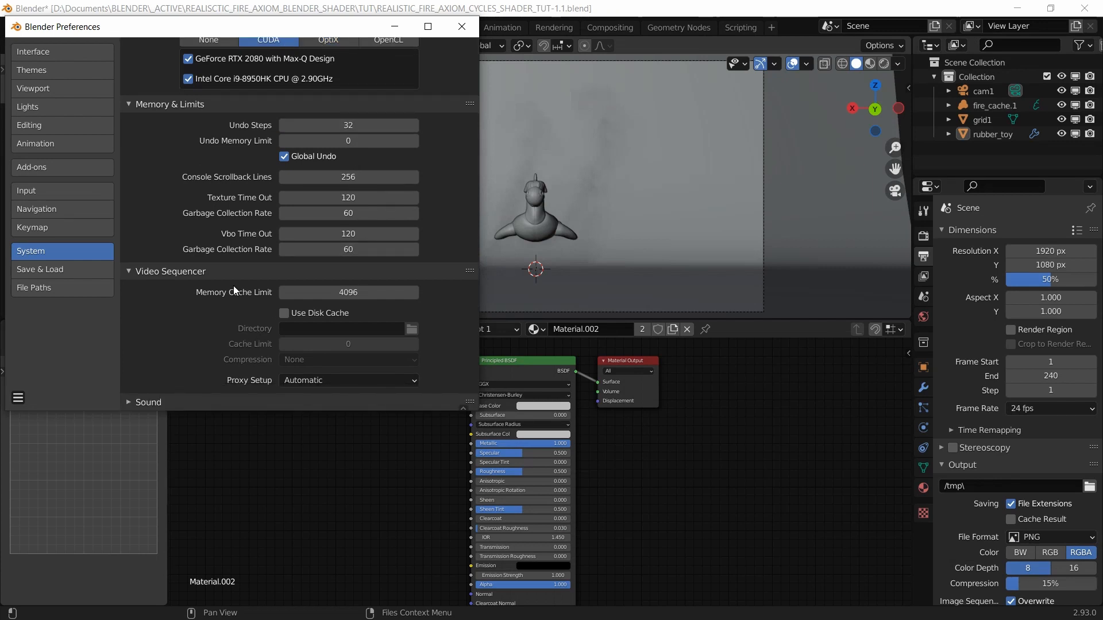
{"action": "left_click", "coordinate": [461, 27]}
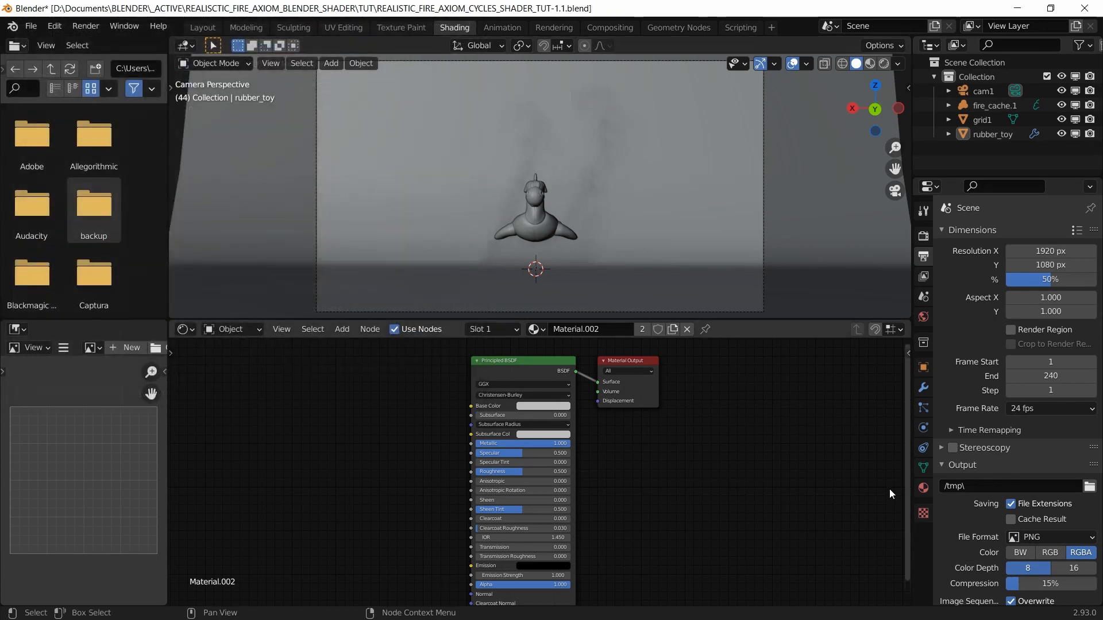
Step: In Cycles render settings, enable denoising for both final renders and the viewport
{"action": "left_click", "coordinate": [923, 237]}
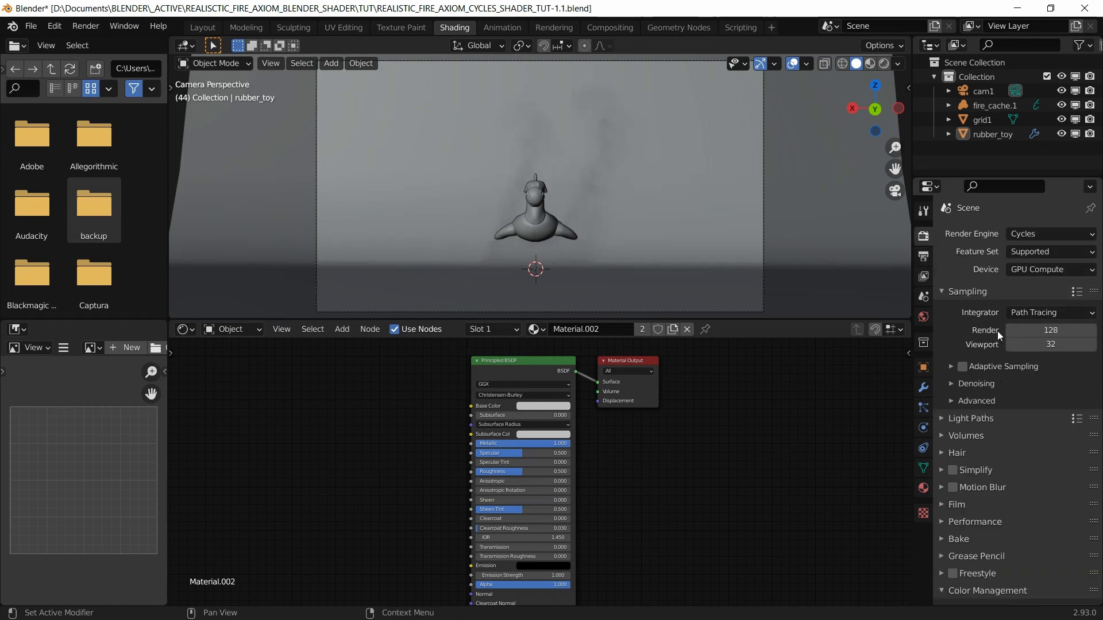
{"action": "left_click", "coordinate": [951, 366]}
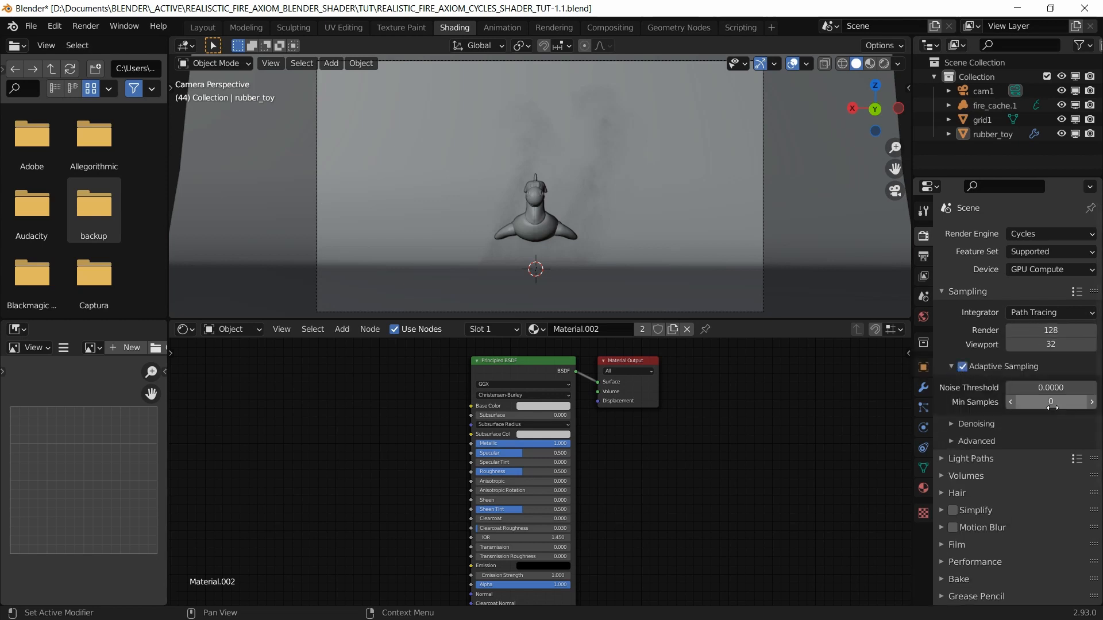
{"action": "left_click", "coordinate": [951, 367]}
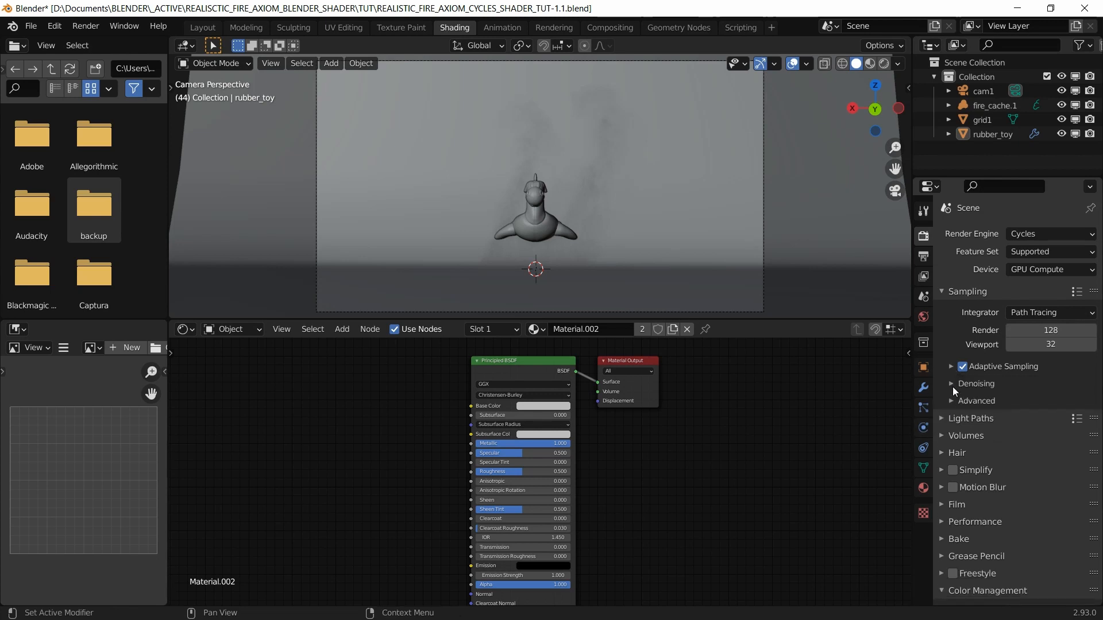
{"action": "left_click", "coordinate": [951, 384]}
{"action": "left_click", "coordinate": [1010, 406]}
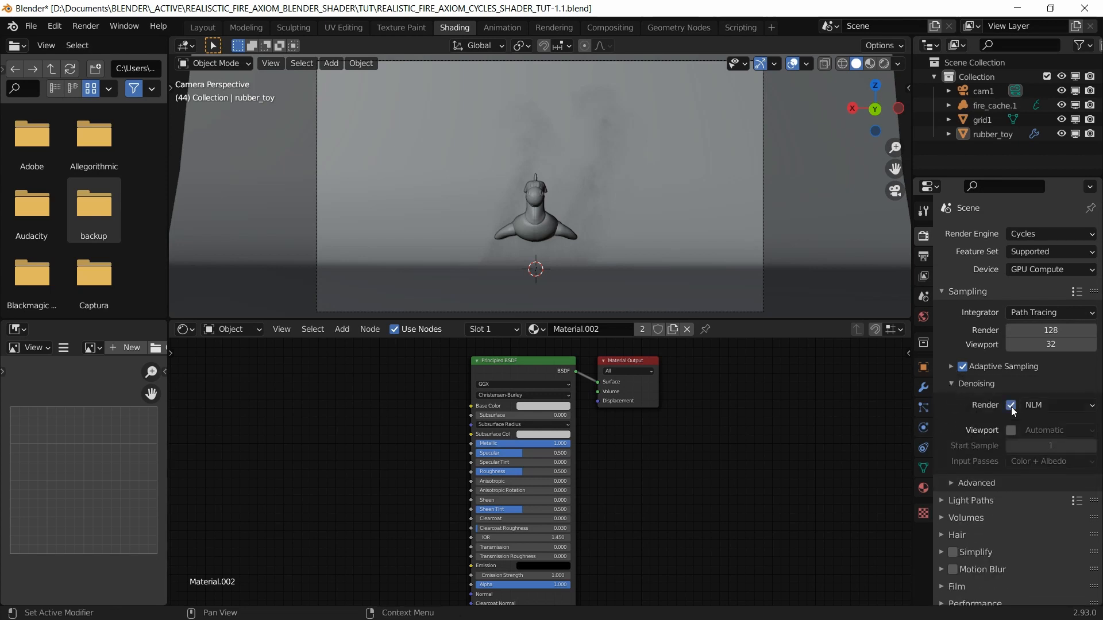
{"action": "left_click", "coordinate": [1011, 431]}
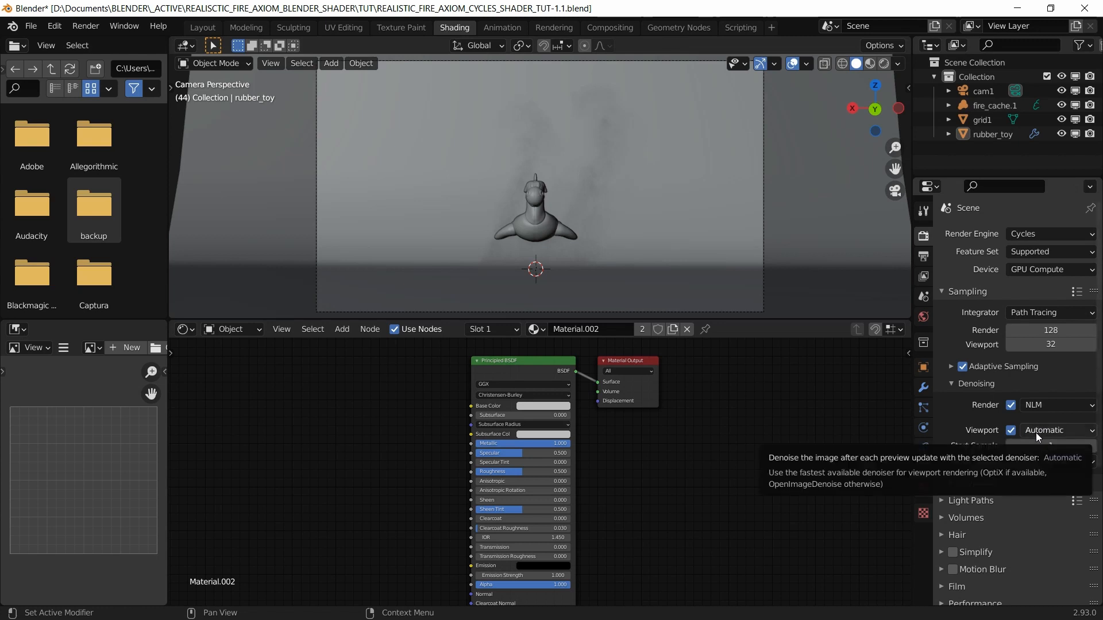
Step: Set both the render and viewport denoisers to OptiX
{"action": "left_click", "coordinate": [1049, 403]}
{"action": "left_click", "coordinate": [1013, 441]}
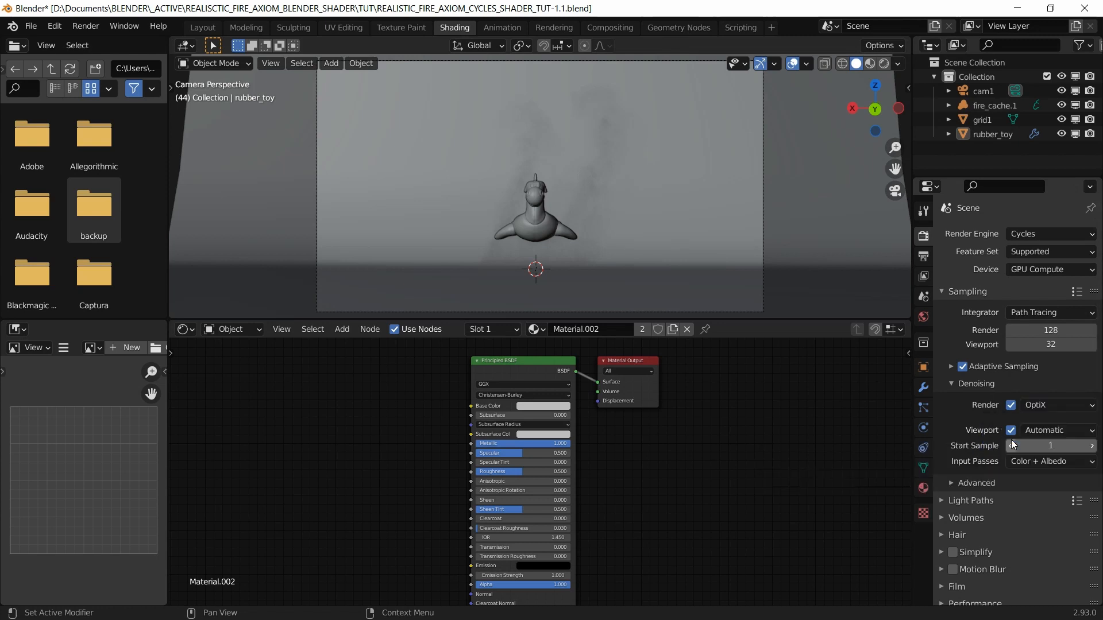
{"action": "left_click", "coordinate": [1038, 429]}
{"action": "left_click", "coordinate": [1028, 458]}
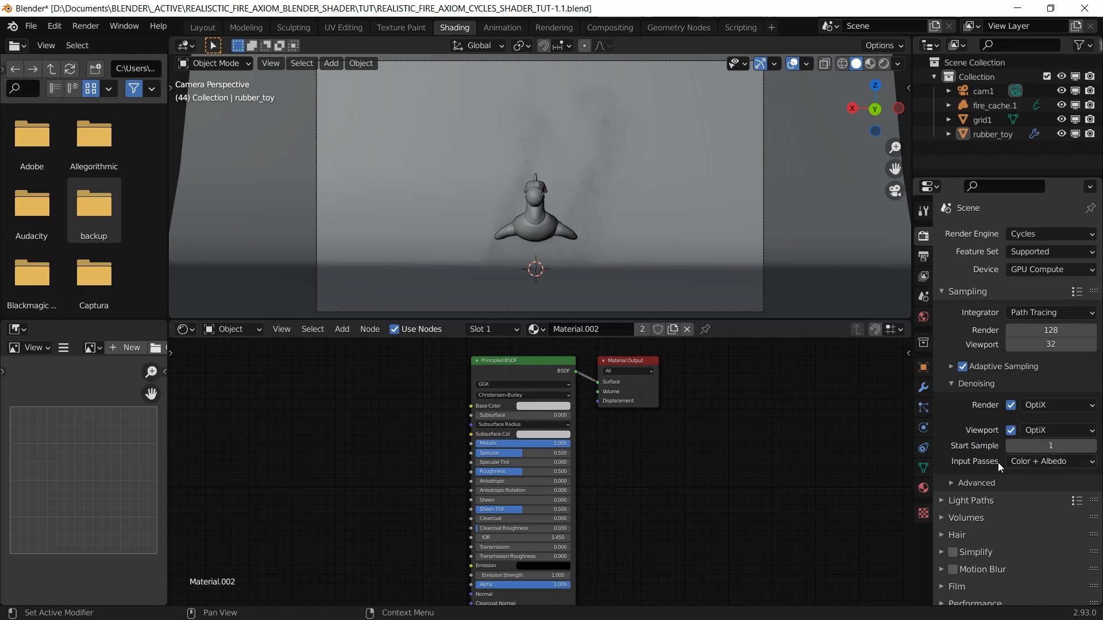
Step: Expand the Advanced sampling and Light Paths panels
{"action": "left_click", "coordinate": [952, 481]}
{"action": "scroll", "coordinate": [953, 454], "scroll_direction": "down", "scroll_amount": 3}
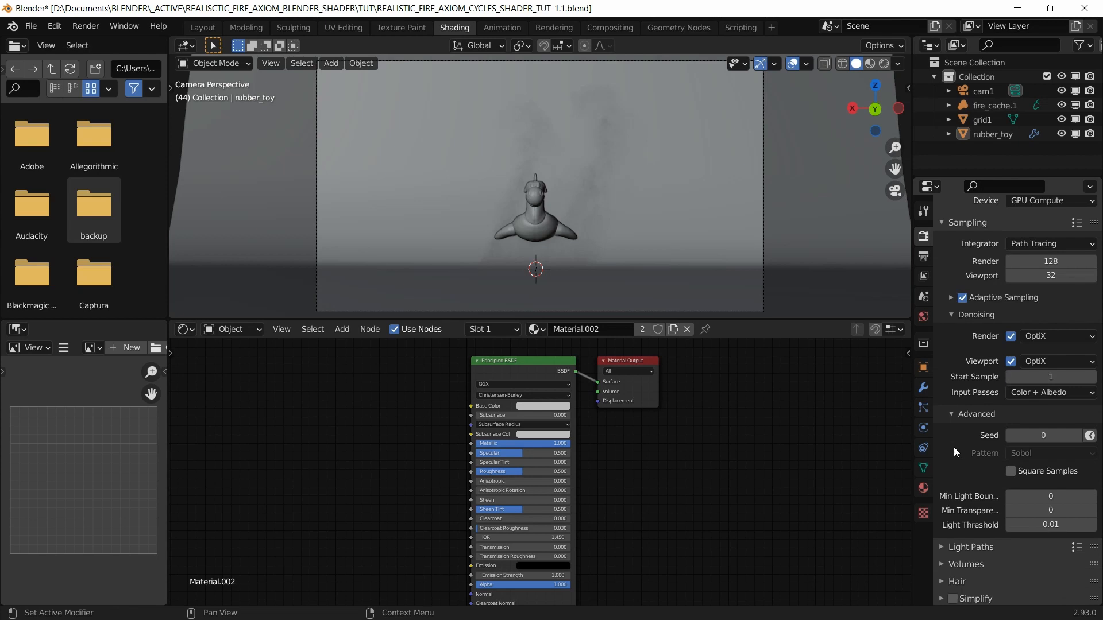
{"action": "scroll", "coordinate": [953, 452], "scroll_direction": "down", "scroll_amount": 2}
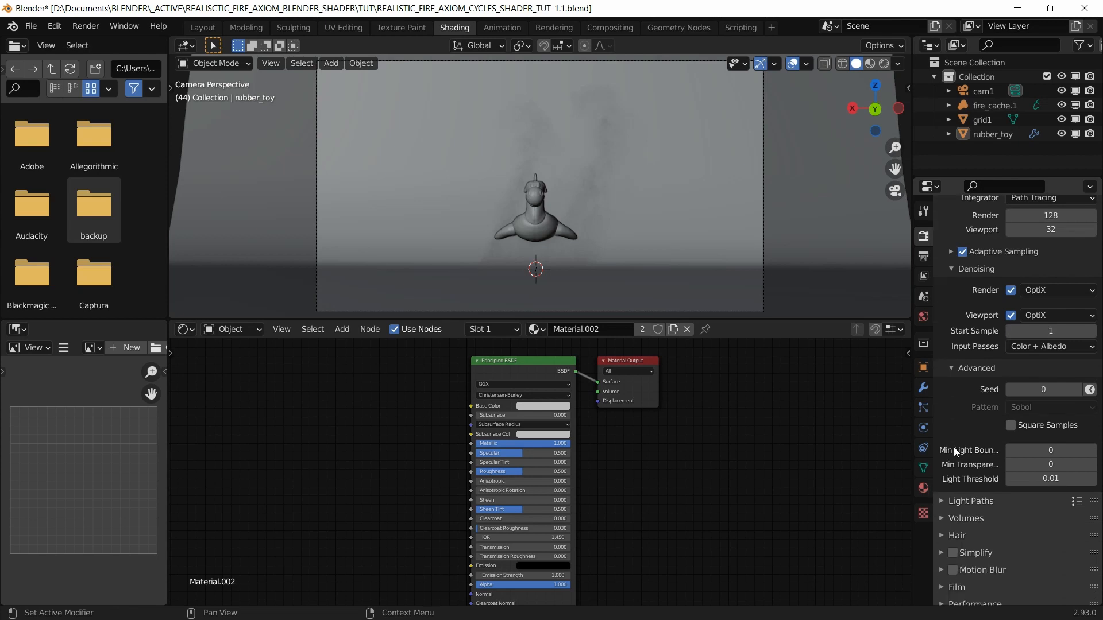
{"action": "left_click", "coordinate": [943, 498]}
{"action": "scroll", "coordinate": [971, 491], "scroll_direction": "down", "scroll_amount": 5}
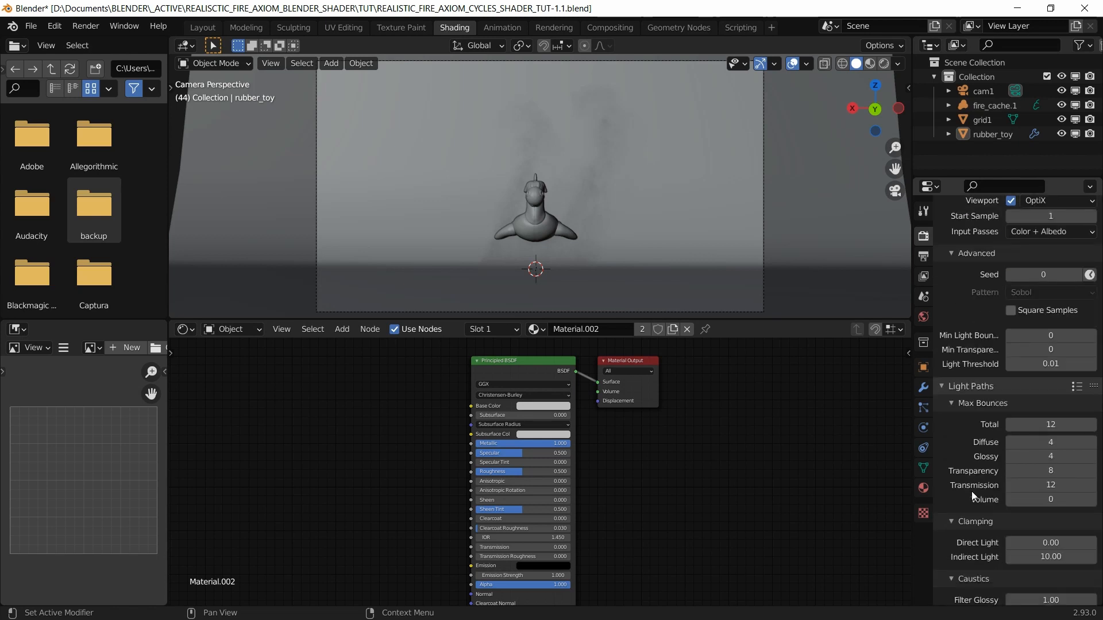
Step: Set the Light Paths volume bounces to 4
{"action": "scroll", "coordinate": [971, 497], "scroll_direction": "down", "scroll_amount": 3}
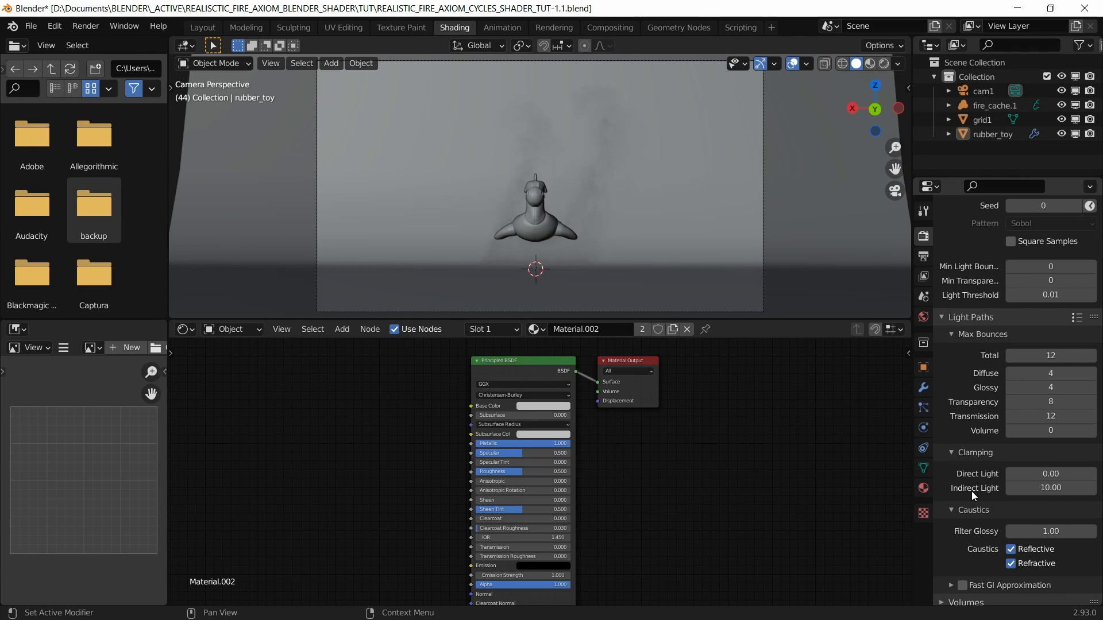
{"action": "left_click", "coordinate": [1045, 431]}
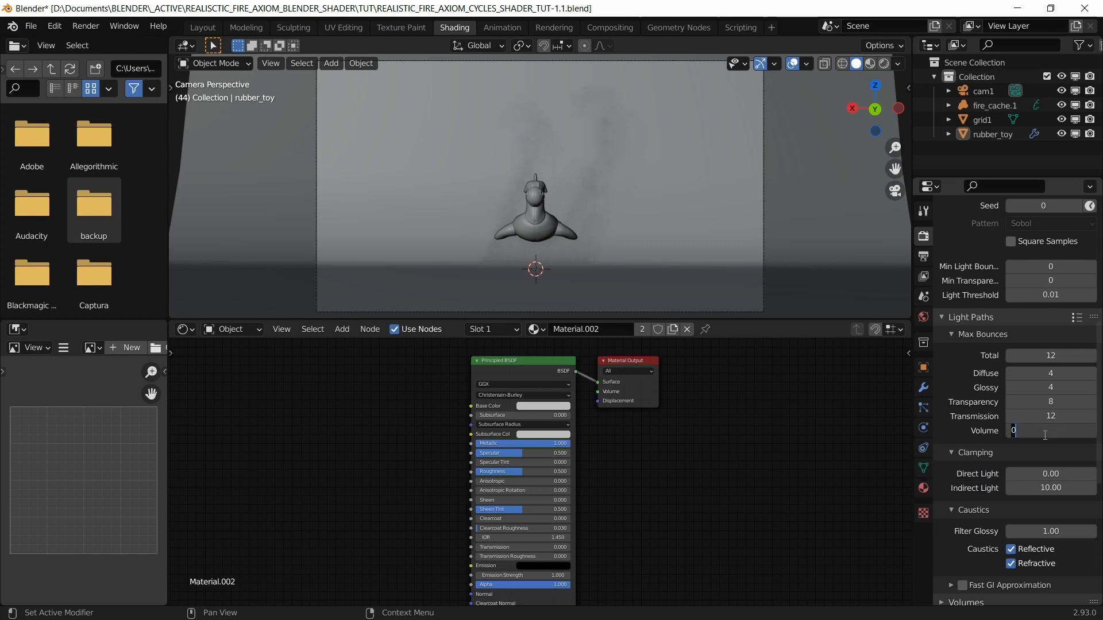
{"action": "type", "text": "4"}
{"action": "key", "text": "Return"}
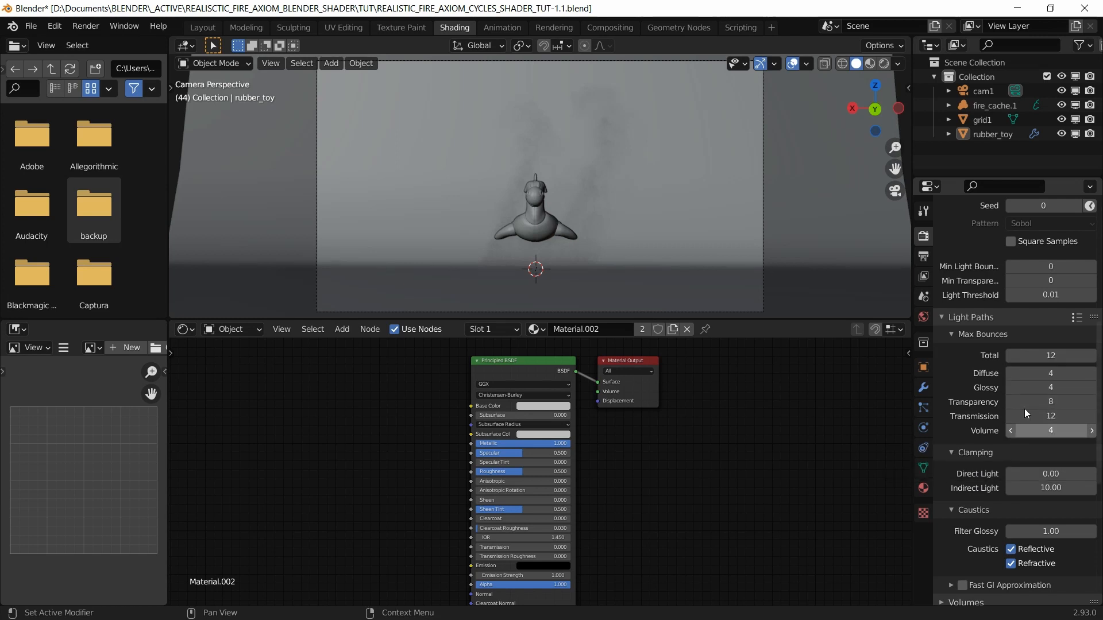
{"action": "scroll", "coordinate": [991, 455], "scroll_direction": "down", "scroll_amount": 2}
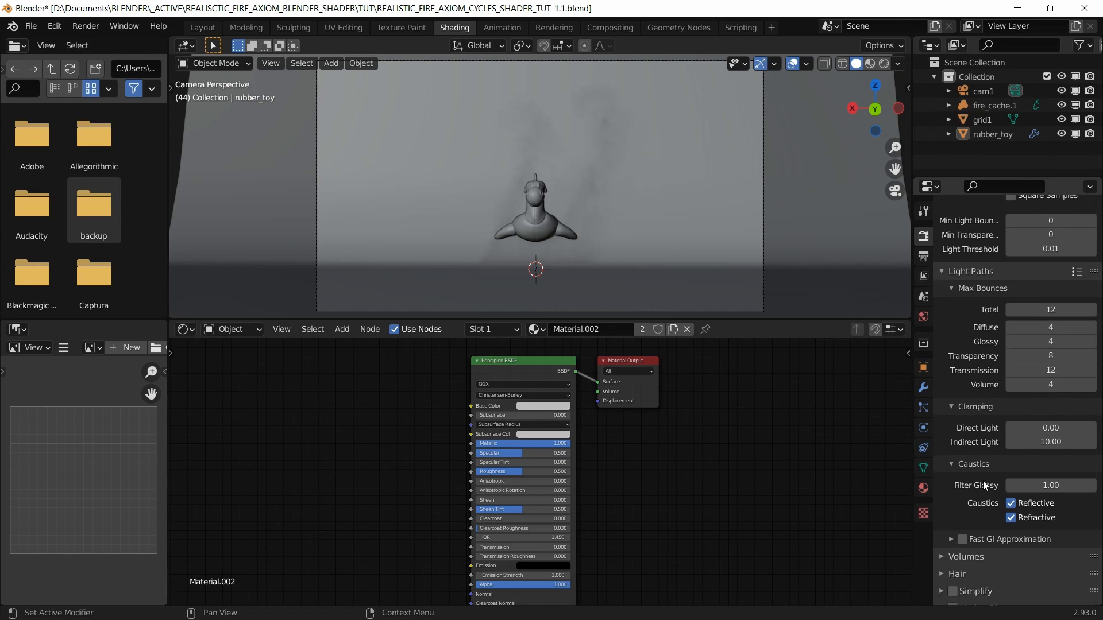
{"action": "scroll", "coordinate": [983, 480], "scroll_direction": "down", "scroll_amount": 3}
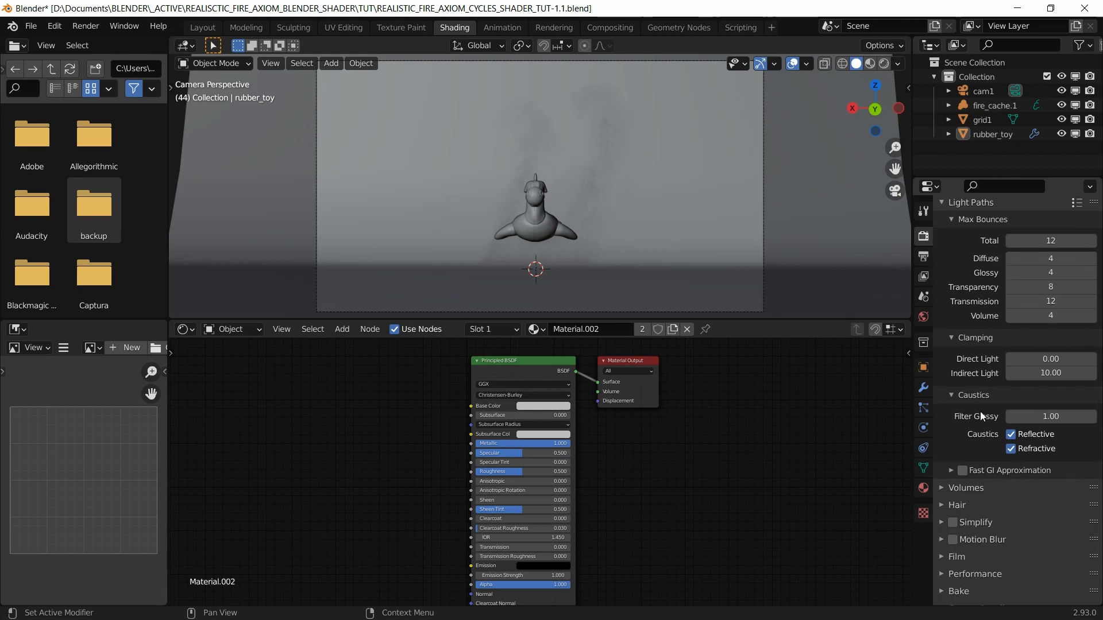
{"action": "scroll", "coordinate": [982, 414], "scroll_direction": "up", "scroll_amount": 2}
{"action": "scroll", "coordinate": [983, 421], "scroll_direction": "down", "scroll_amount": 2}
{"action": "scroll", "coordinate": [983, 411], "scroll_direction": "down", "scroll_amount": 2}
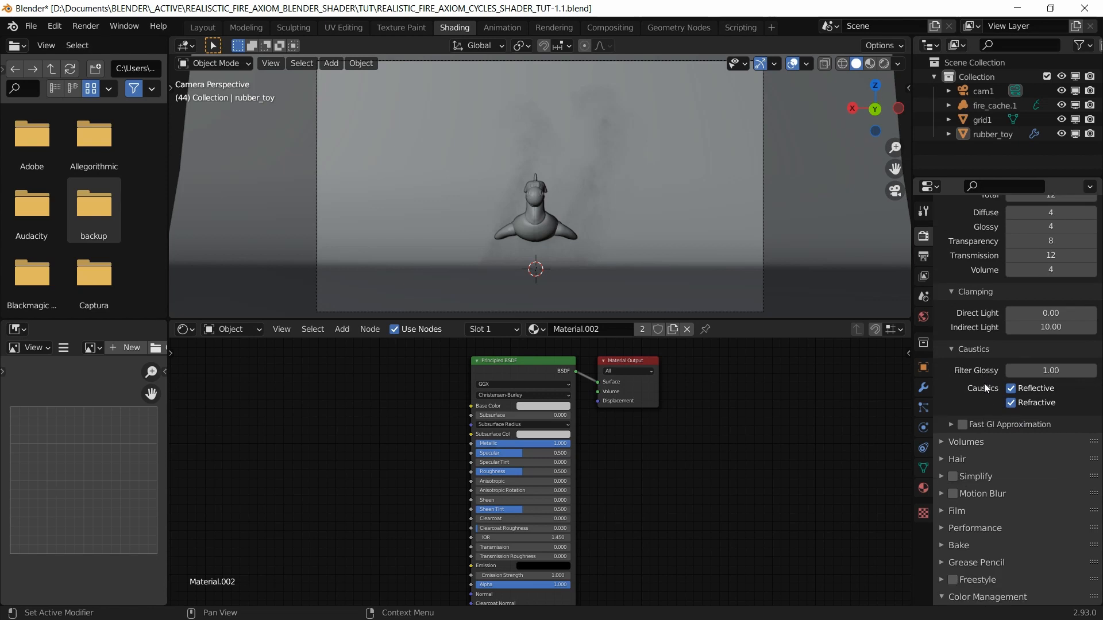
{"action": "scroll", "coordinate": [996, 427], "scroll_direction": "down", "scroll_amount": 1}
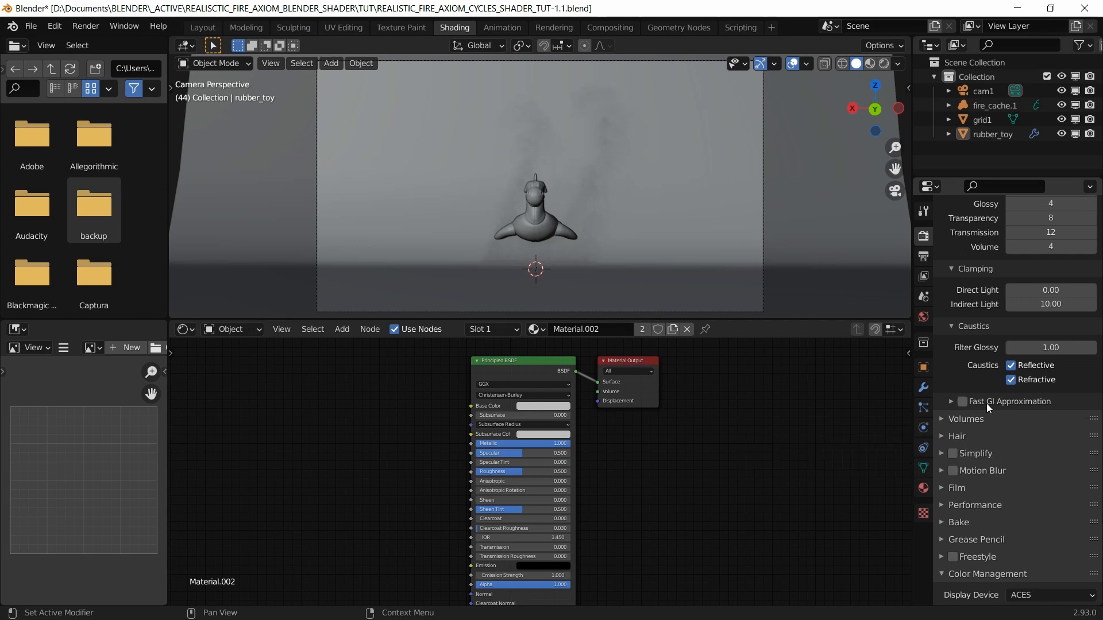
Step: Set volume Step Rate to 4 for render and viewport, and enable Motion Blur
{"action": "left_click", "coordinate": [948, 419]}
{"action": "scroll", "coordinate": [971, 422], "scroll_direction": "down", "scroll_amount": 3}
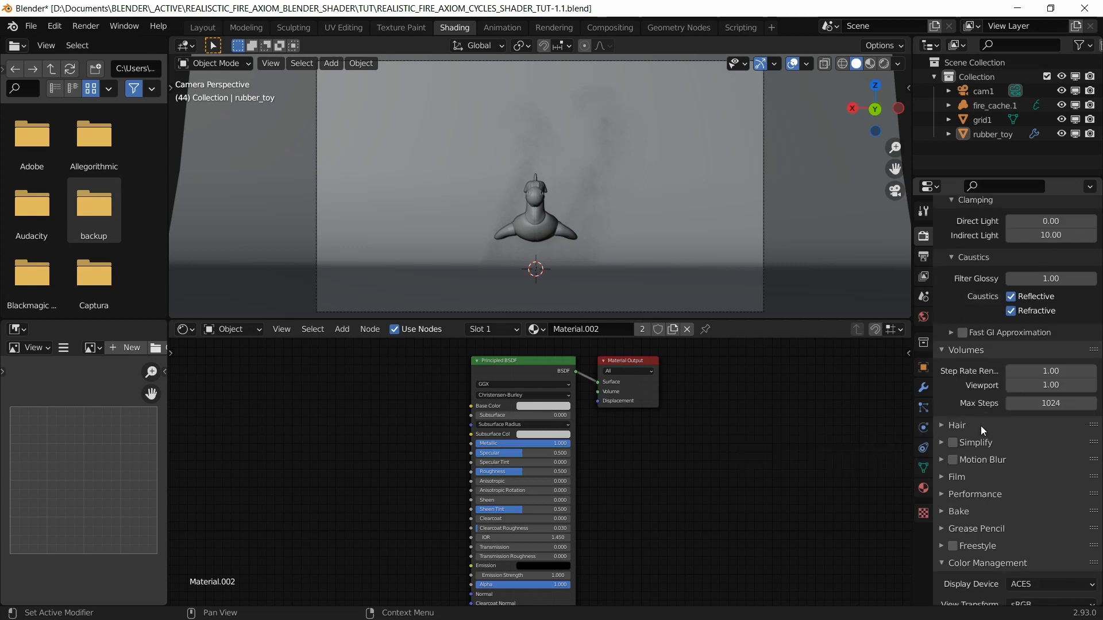
{"action": "left_click", "coordinate": [1047, 371]}
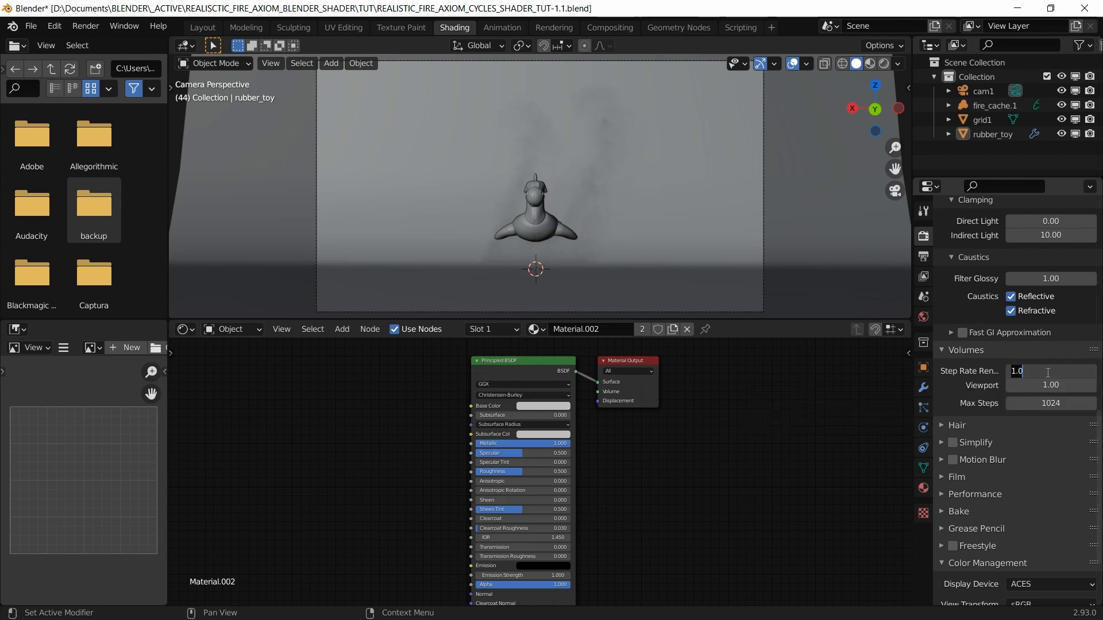
{"action": "type", "text": "4"}
{"action": "key", "text": "Return"}
{"action": "left_click", "coordinate": [1056, 386]}
{"action": "type", "text": "4"}
{"action": "key", "text": "Return"}
{"action": "left_click", "coordinate": [940, 460]}
{"action": "scroll", "coordinate": [997, 440], "scroll_direction": "down", "scroll_amount": 3}
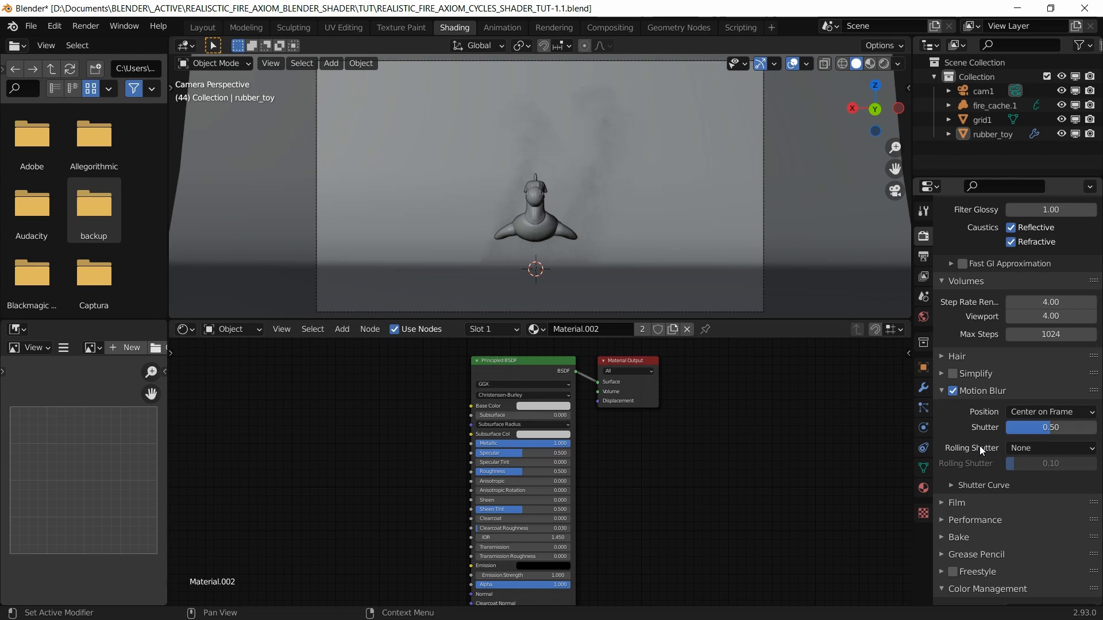
Step: Turn off Auto Tile Size and set tiles to 128 × 128 px
{"action": "scroll", "coordinate": [944, 504], "scroll_direction": "down", "scroll_amount": 2}
{"action": "left_click", "coordinate": [942, 477]}
{"action": "scroll", "coordinate": [971, 449], "scroll_direction": "down", "scroll_amount": 3}
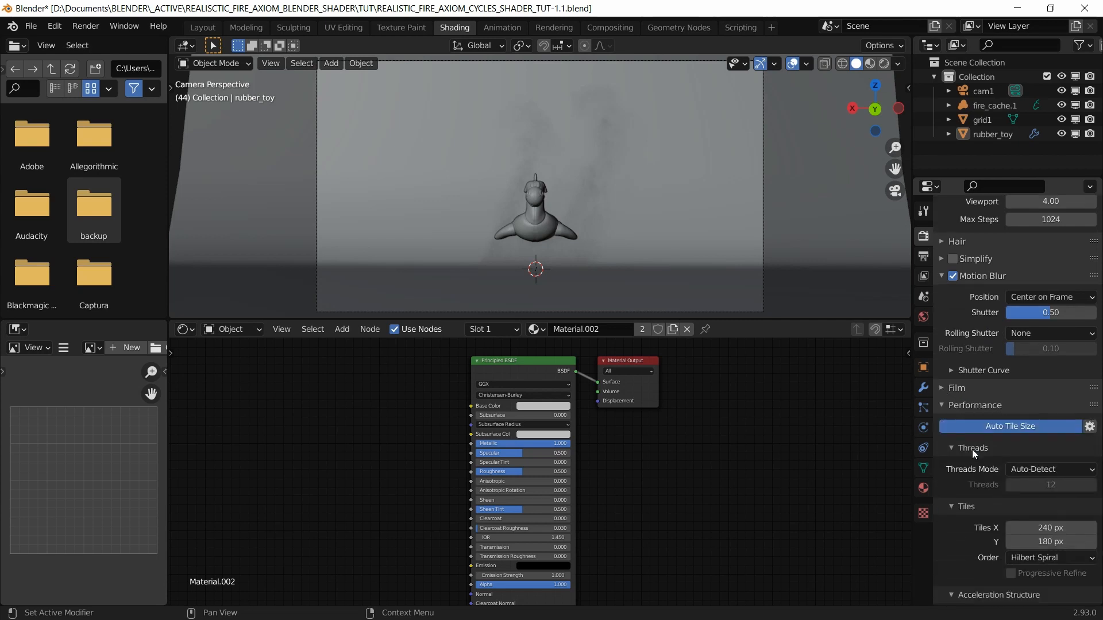
{"action": "left_click", "coordinate": [1017, 429]}
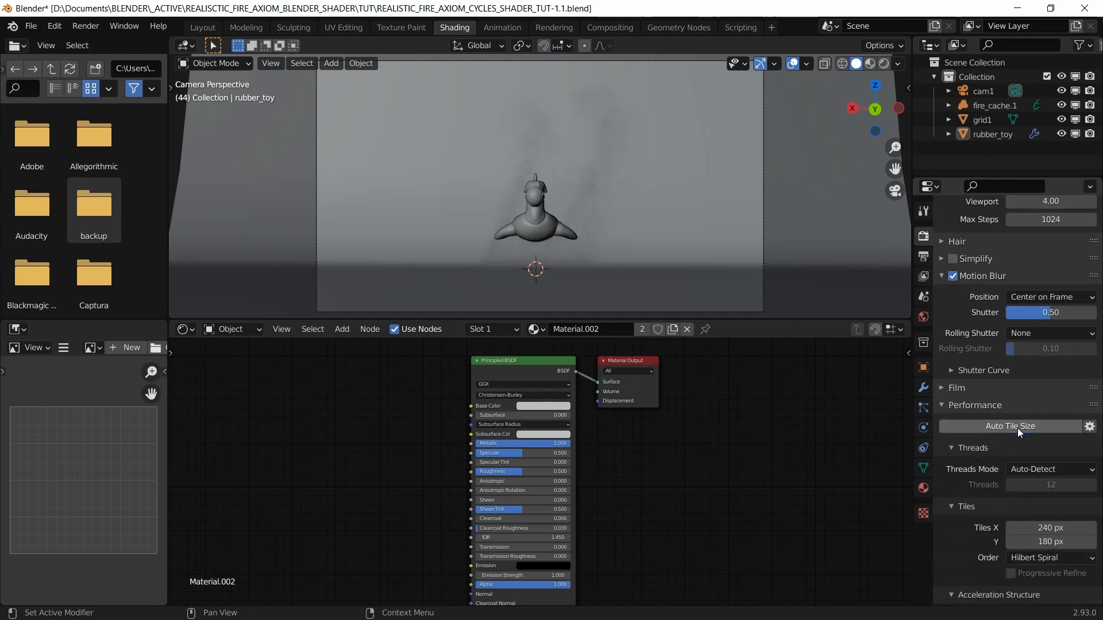
{"action": "scroll", "coordinate": [1018, 428], "scroll_direction": "down", "scroll_amount": 2}
{"action": "left_click", "coordinate": [1038, 483]}
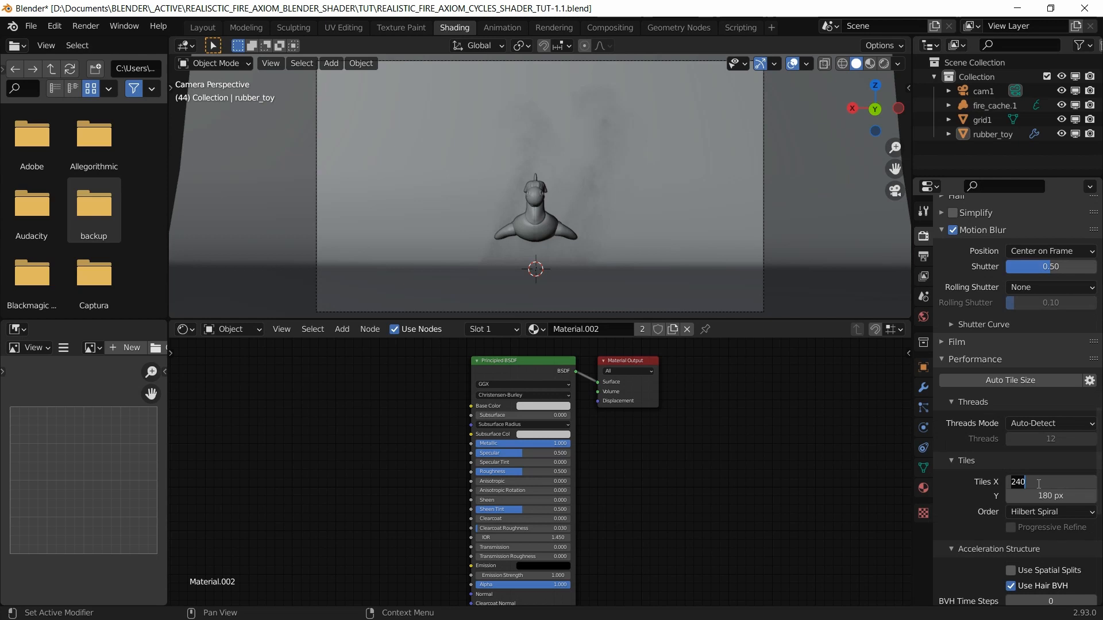
{"action": "type", "text": "128"}
{"action": "key", "text": "Tab"}
{"action": "type", "text": "128"}
{"action": "key", "text": "Return"}
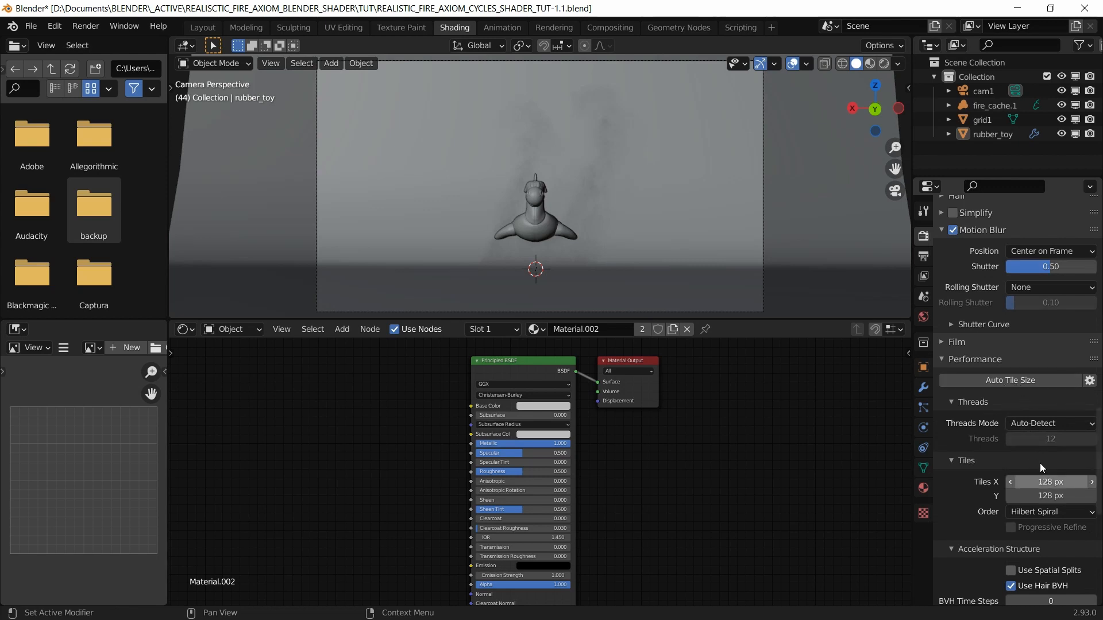
Step: Enable Use Spatial Splits and Persistent Data, saving the file
{"action": "scroll", "coordinate": [1033, 463], "scroll_direction": "down", "scroll_amount": 2}
{"action": "scroll", "coordinate": [1004, 470], "scroll_direction": "down", "scroll_amount": 2}
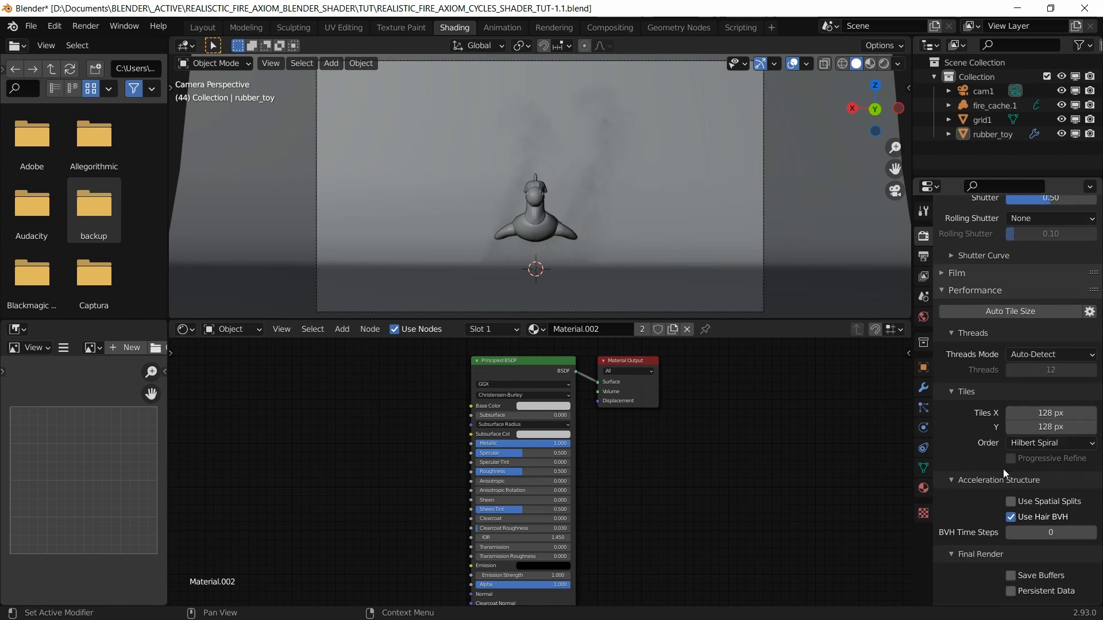
{"action": "key", "text": "ctrl+s"}
{"action": "scroll", "coordinate": [987, 463], "scroll_direction": "down", "scroll_amount": 1}
{"action": "scroll", "coordinate": [987, 464], "scroll_direction": "down", "scroll_amount": 1}
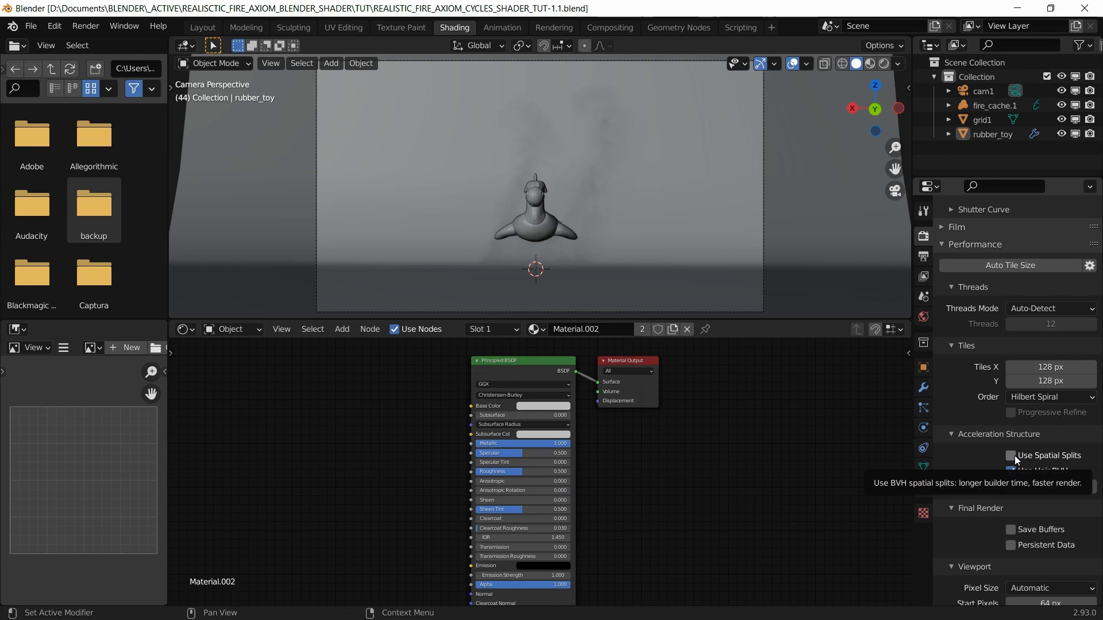
{"action": "left_click", "coordinate": [1010, 455]}
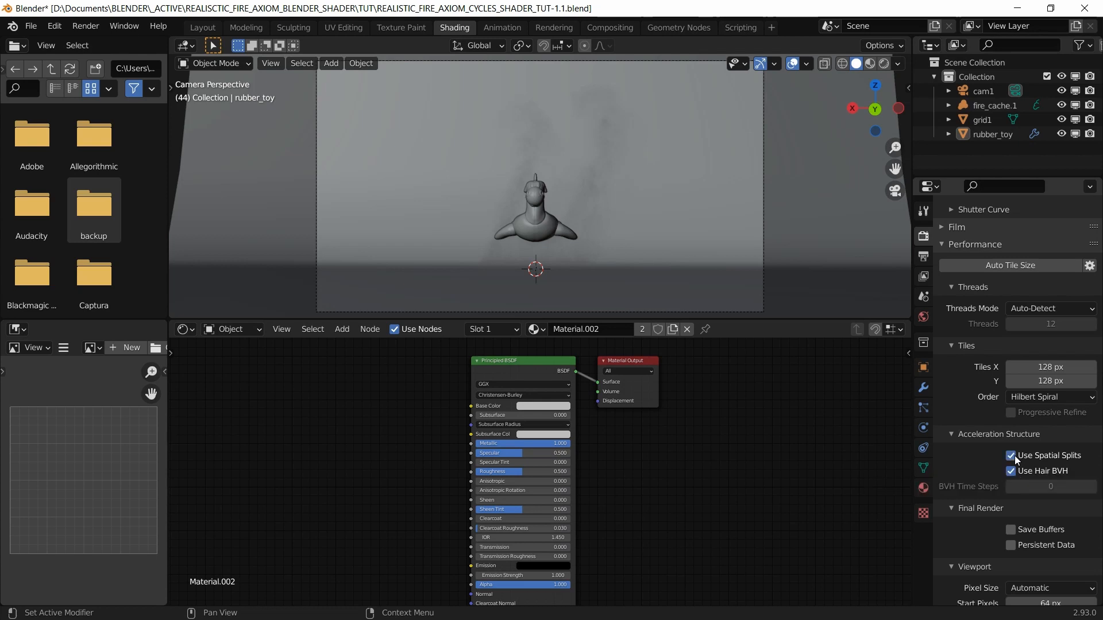
{"action": "scroll", "coordinate": [1015, 456], "scroll_direction": "down", "scroll_amount": 2}
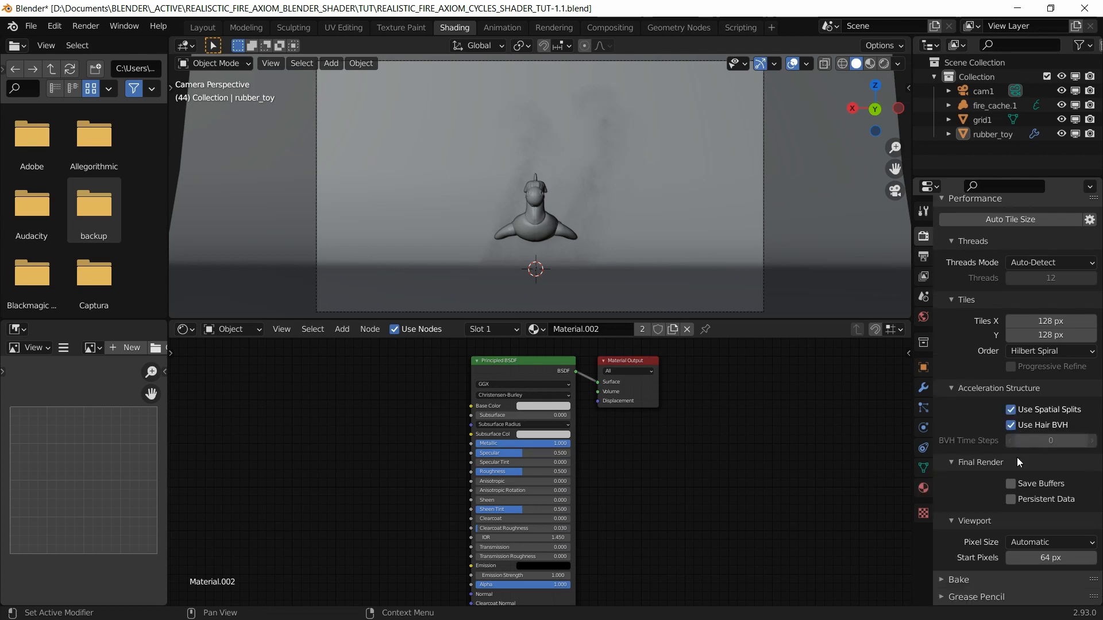
{"action": "left_click", "coordinate": [1010, 499]}
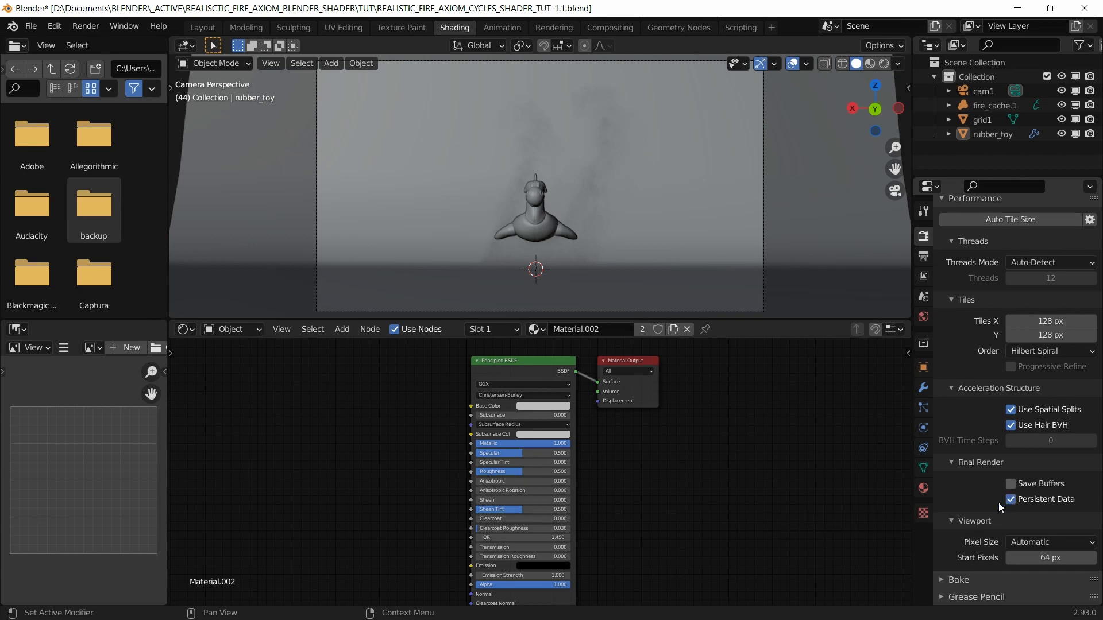
{"action": "scroll", "coordinate": [978, 492], "scroll_direction": "down", "scroll_amount": 2}
{"action": "key", "text": "ctrl+s"}
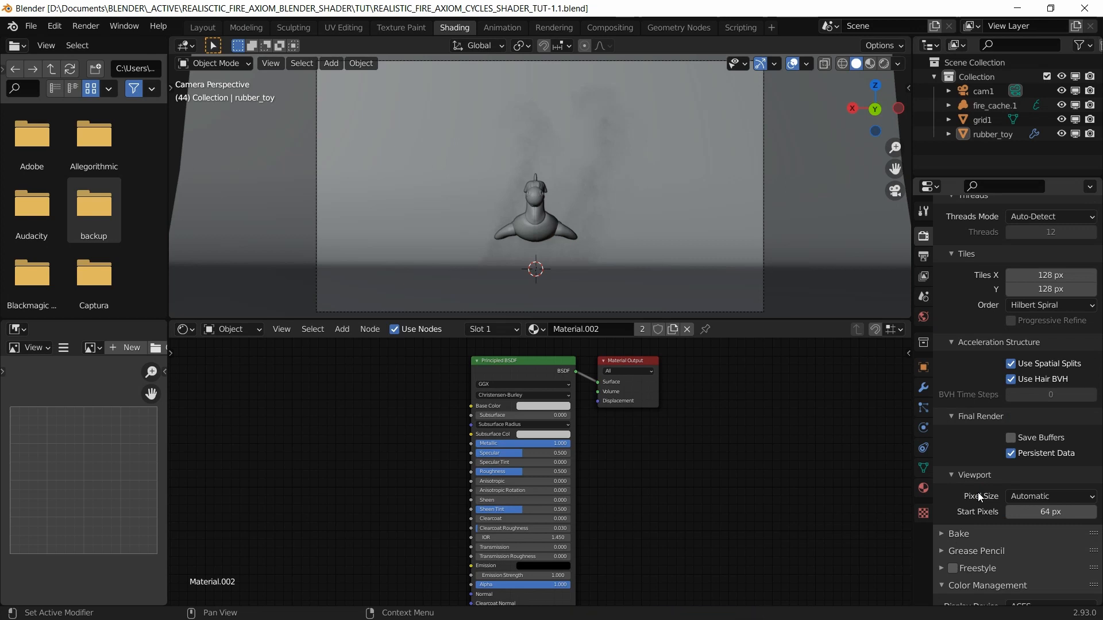
Step: Bring up the Output properties with resolution, frame range and PNG output path
{"action": "scroll", "coordinate": [963, 485], "scroll_direction": "down", "scroll_amount": 3}
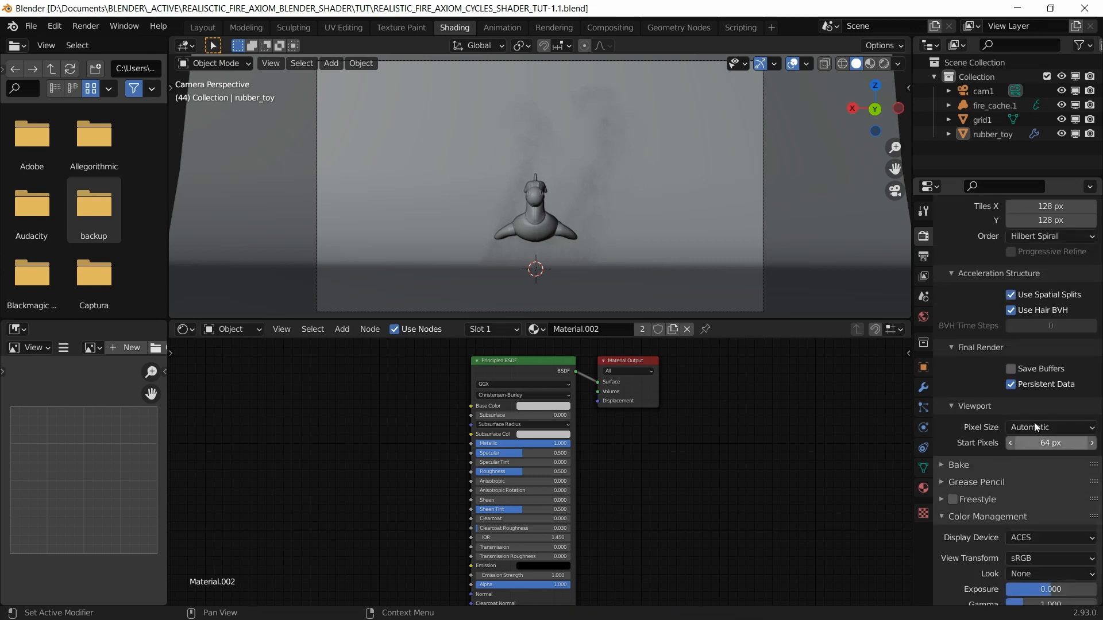
{"action": "scroll", "coordinate": [983, 485], "scroll_direction": "down", "scroll_amount": 1}
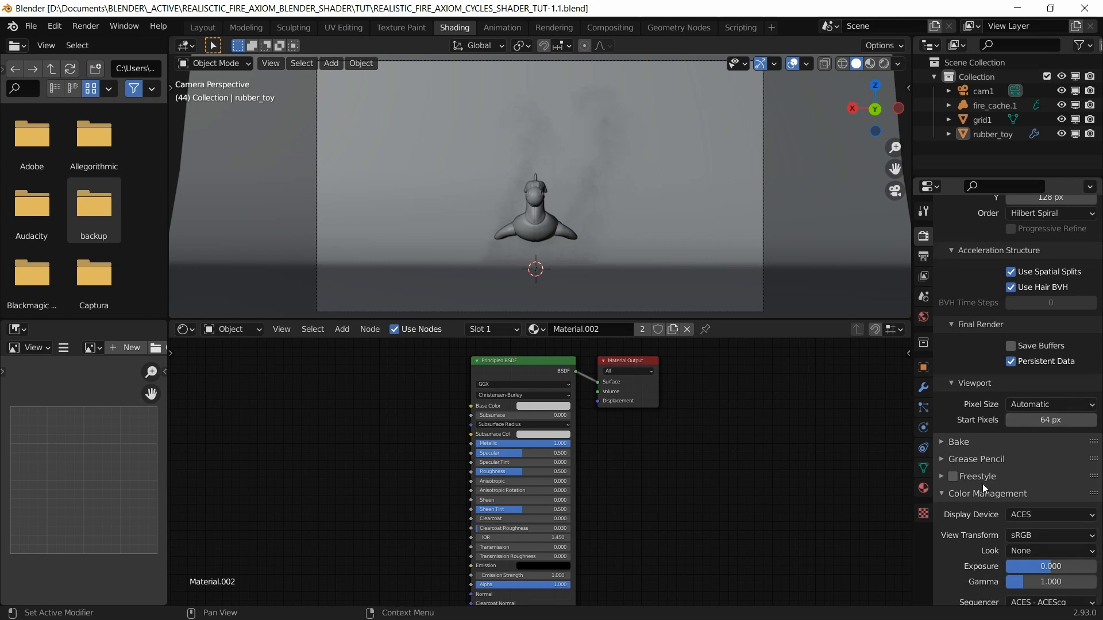
{"action": "scroll", "coordinate": [980, 477], "scroll_direction": "down", "scroll_amount": 1}
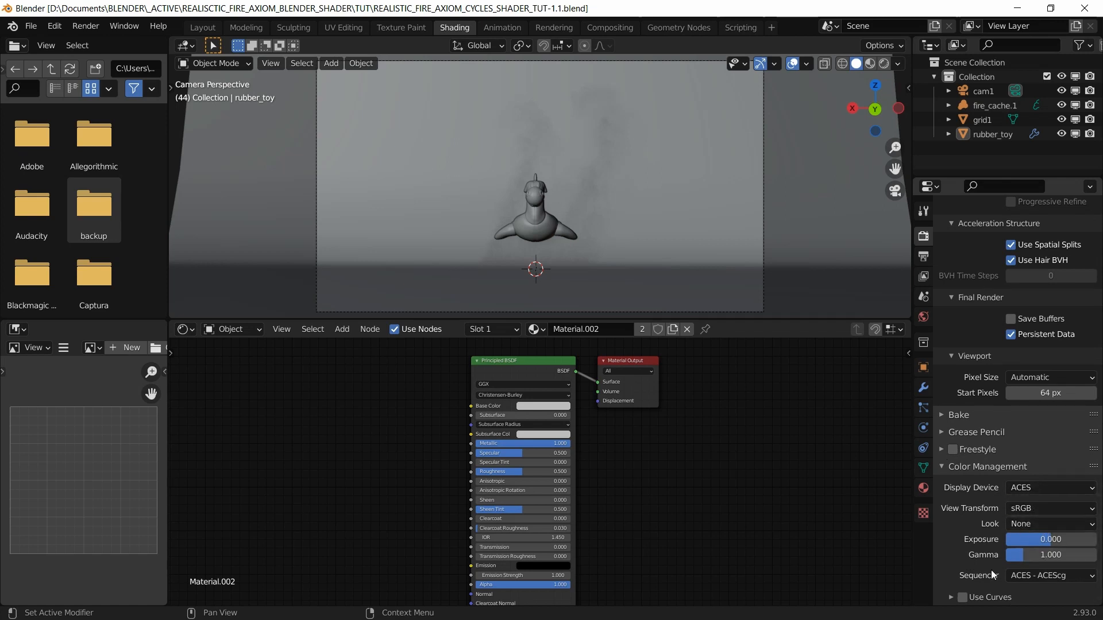
{"action": "scroll", "coordinate": [989, 492], "scroll_direction": "up", "scroll_amount": 6}
{"action": "left_click", "coordinate": [922, 256]}
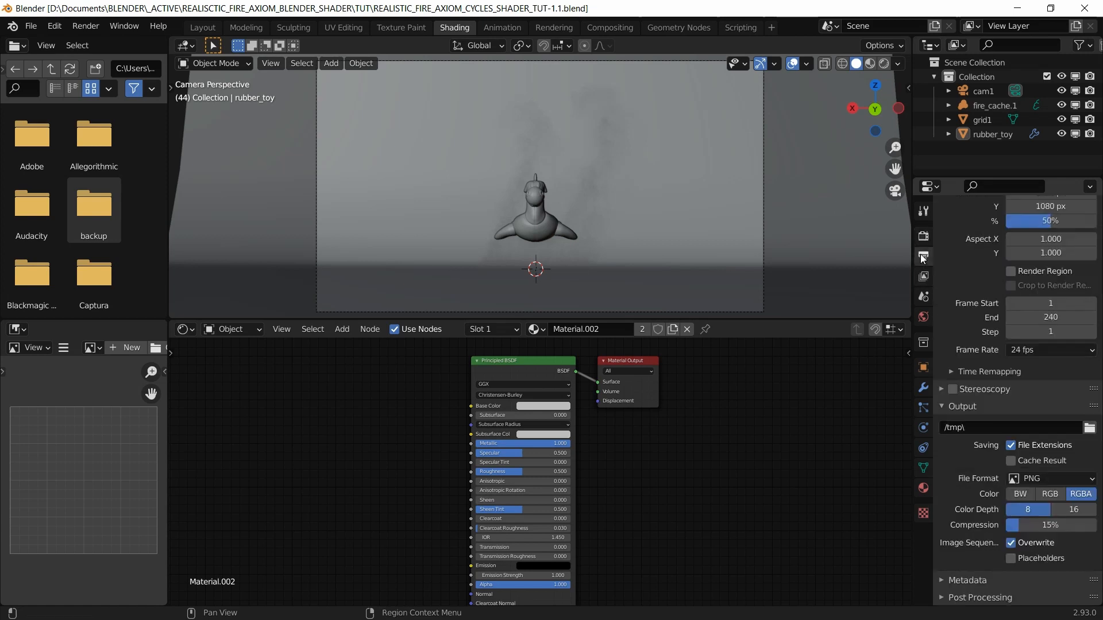
Step: Set the output file format to OpenEXR MultiLayer and choose a new render folder for the frames
{"action": "scroll", "coordinate": [977, 331], "scroll_direction": "up", "scroll_amount": 2}
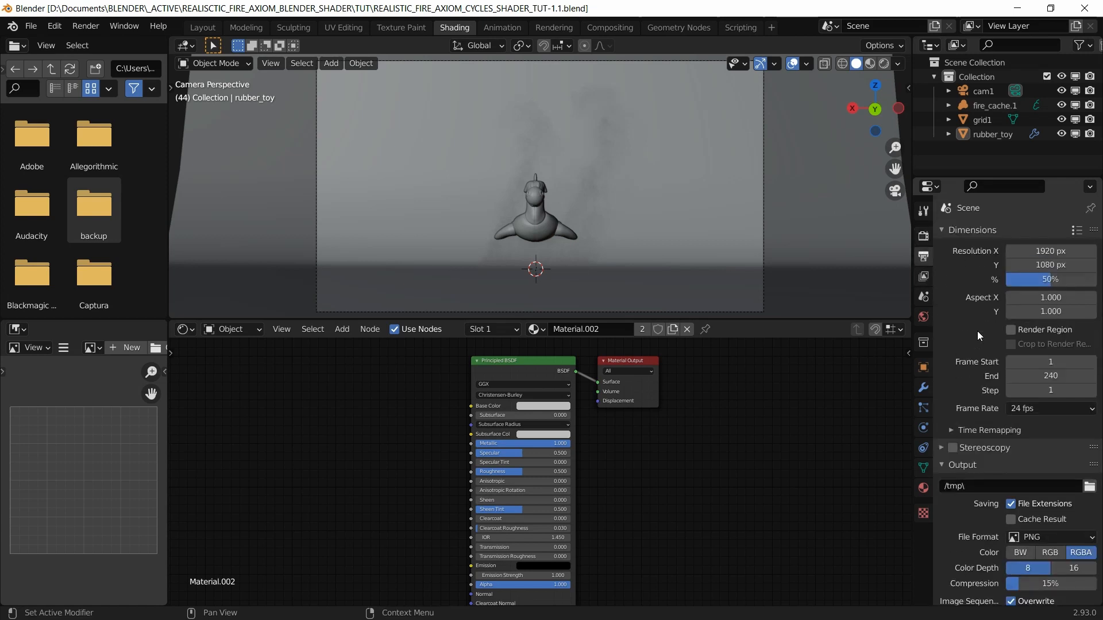
{"action": "scroll", "coordinate": [977, 331], "scroll_direction": "down", "scroll_amount": 2}
{"action": "scroll", "coordinate": [976, 331], "scroll_direction": "up", "scroll_amount": 2}
{"action": "scroll", "coordinate": [984, 446], "scroll_direction": "down", "scroll_amount": 2}
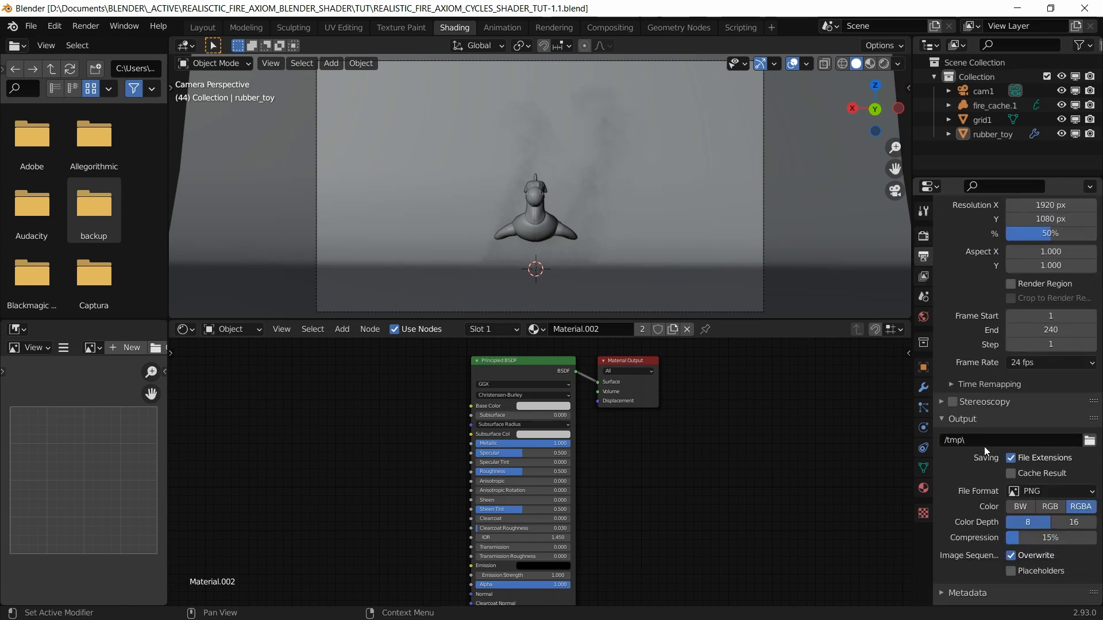
{"action": "scroll", "coordinate": [980, 463], "scroll_direction": "down", "scroll_amount": 1}
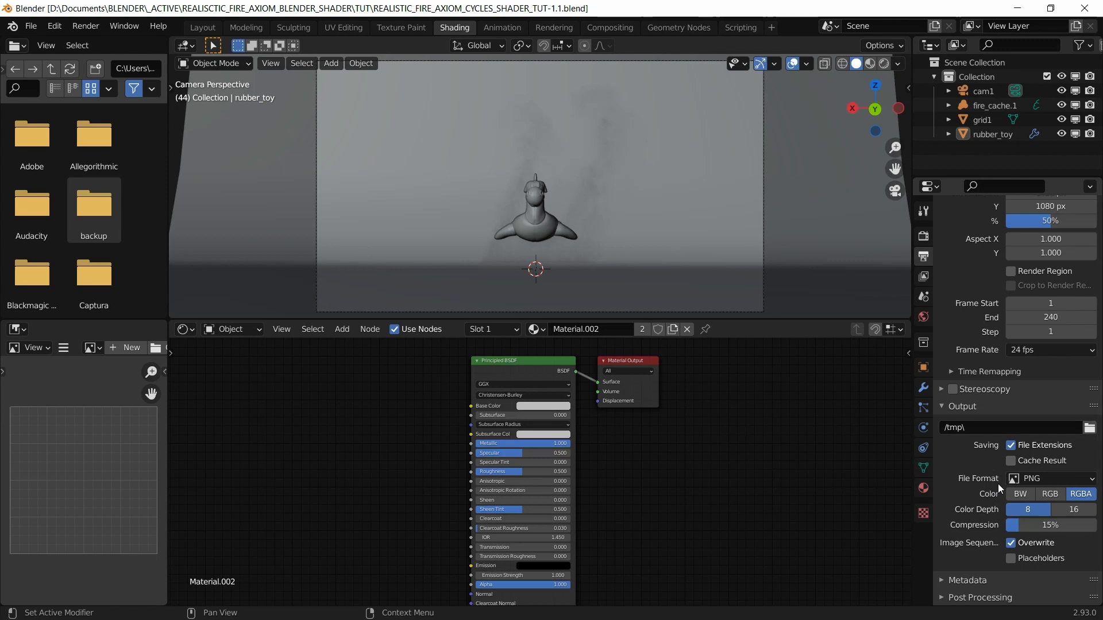
{"action": "left_click", "coordinate": [1041, 480]}
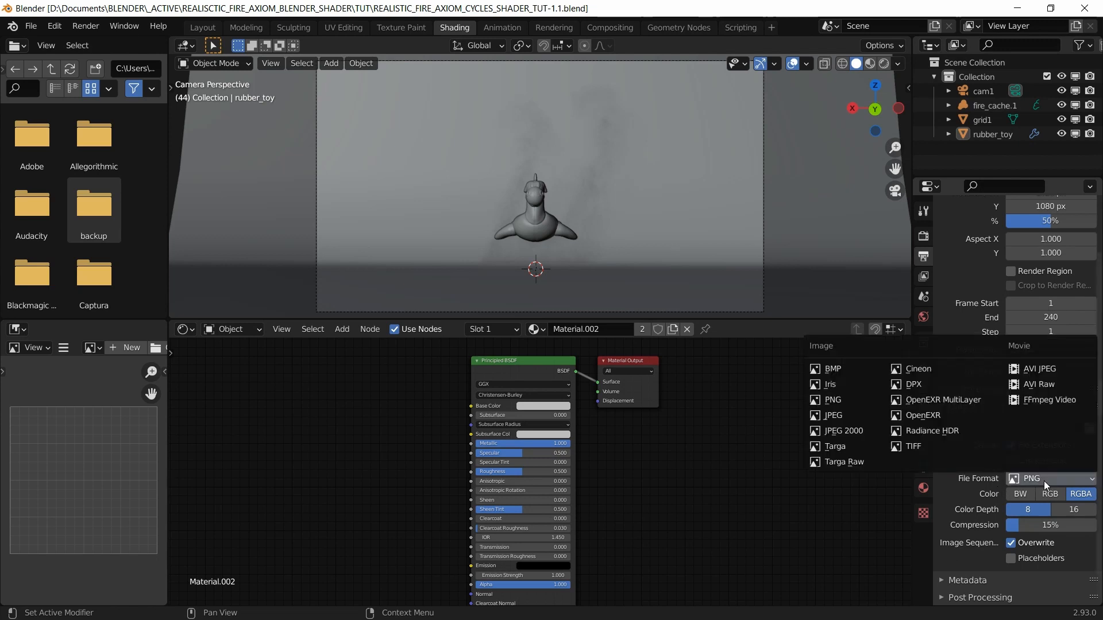
{"action": "left_click", "coordinate": [947, 400]}
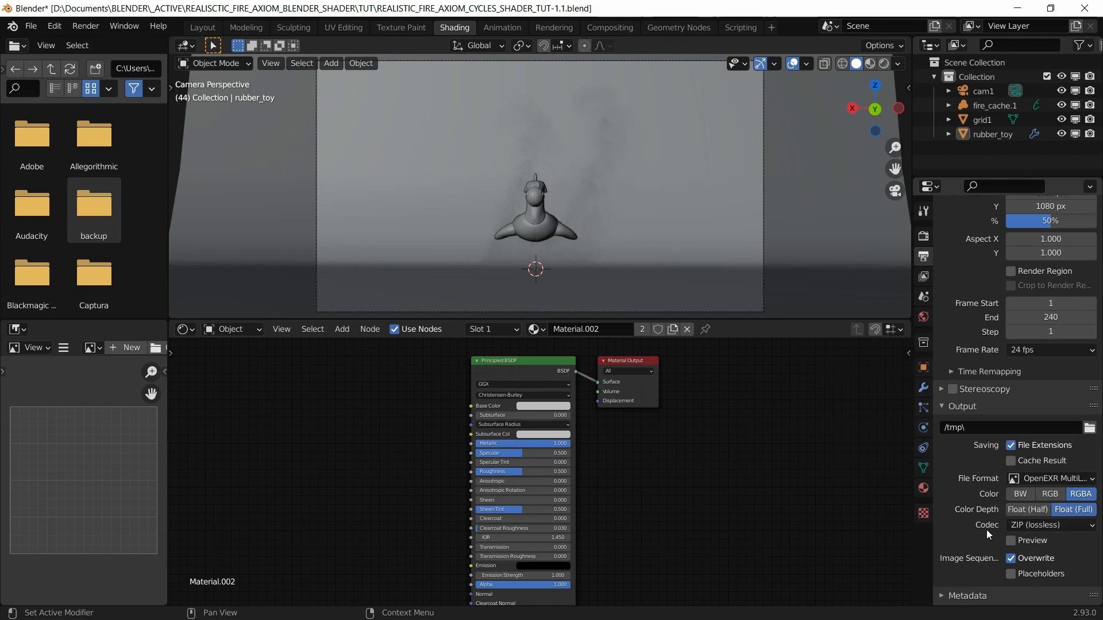
{"action": "scroll", "coordinate": [987, 529], "scroll_direction": "down", "scroll_amount": 1}
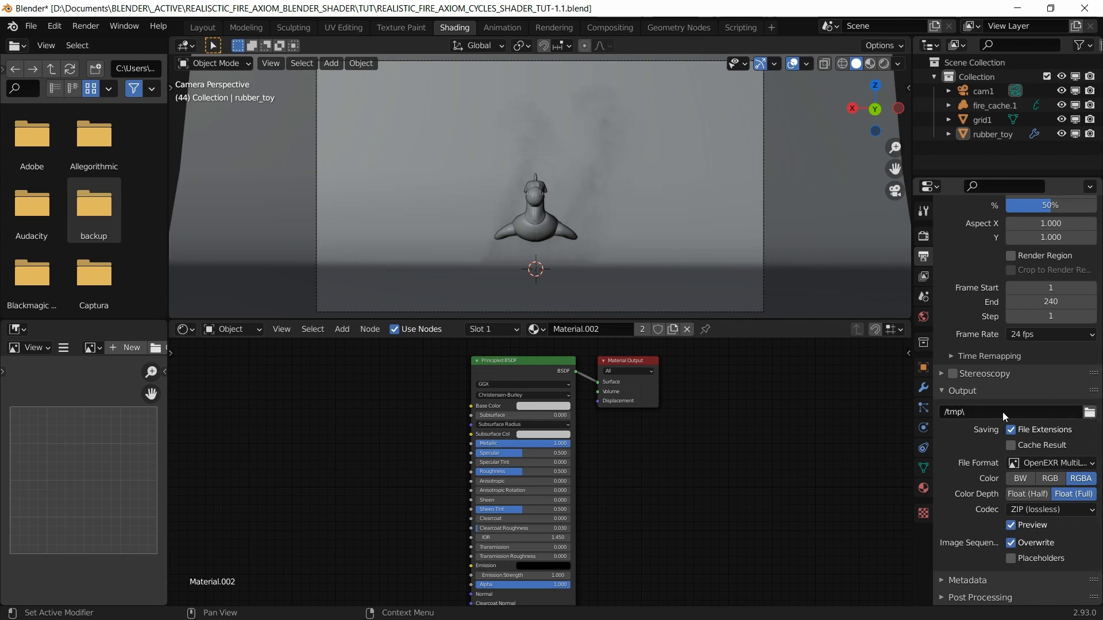
{"action": "left_click", "coordinate": [1089, 412]}
Step: In View Layer Passes, untick Combined and Z and tick Diffuse Indirect
{"action": "left_click", "coordinate": [923, 277]}
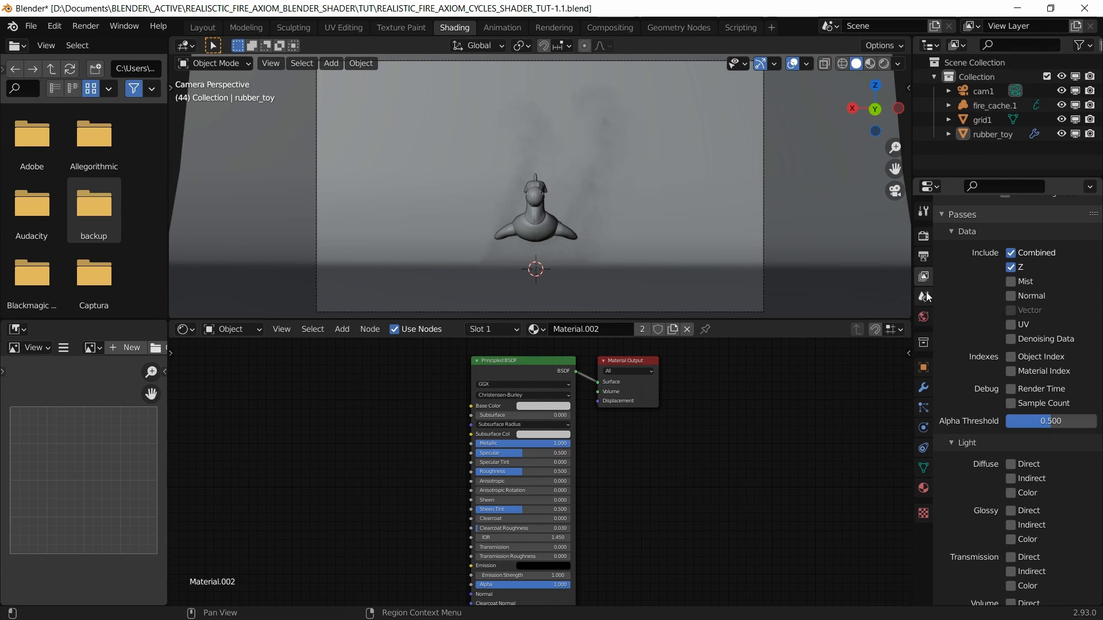
{"action": "scroll", "coordinate": [971, 294], "scroll_direction": "up", "scroll_amount": 3}
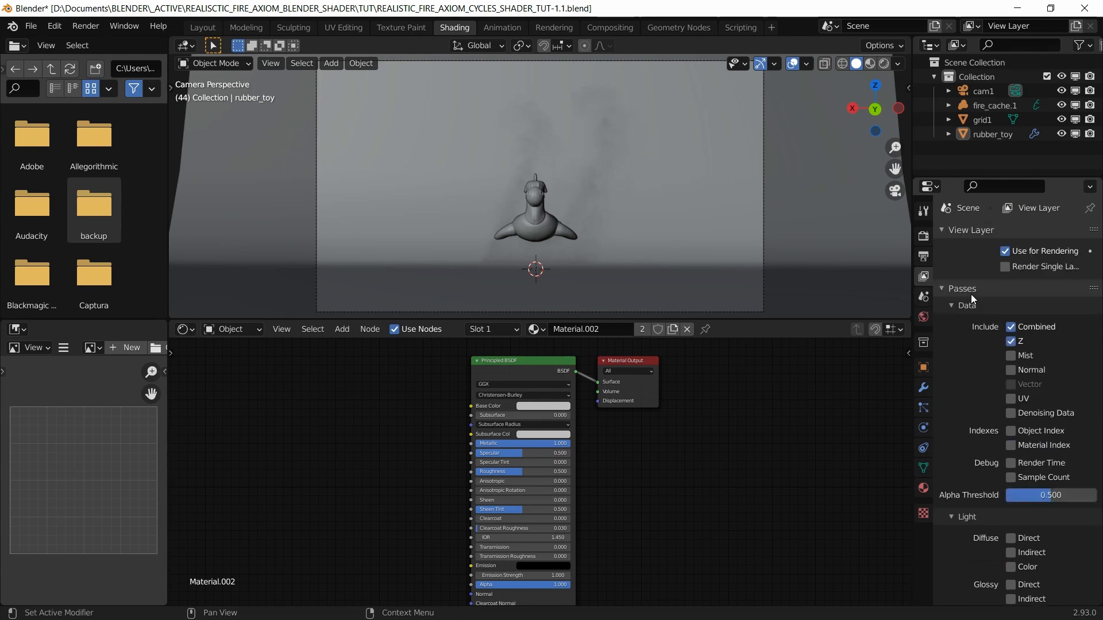
{"action": "left_click", "coordinate": [1010, 341]}
{"action": "left_click", "coordinate": [1010, 327]}
{"action": "scroll", "coordinate": [987, 362], "scroll_direction": "down", "scroll_amount": 2}
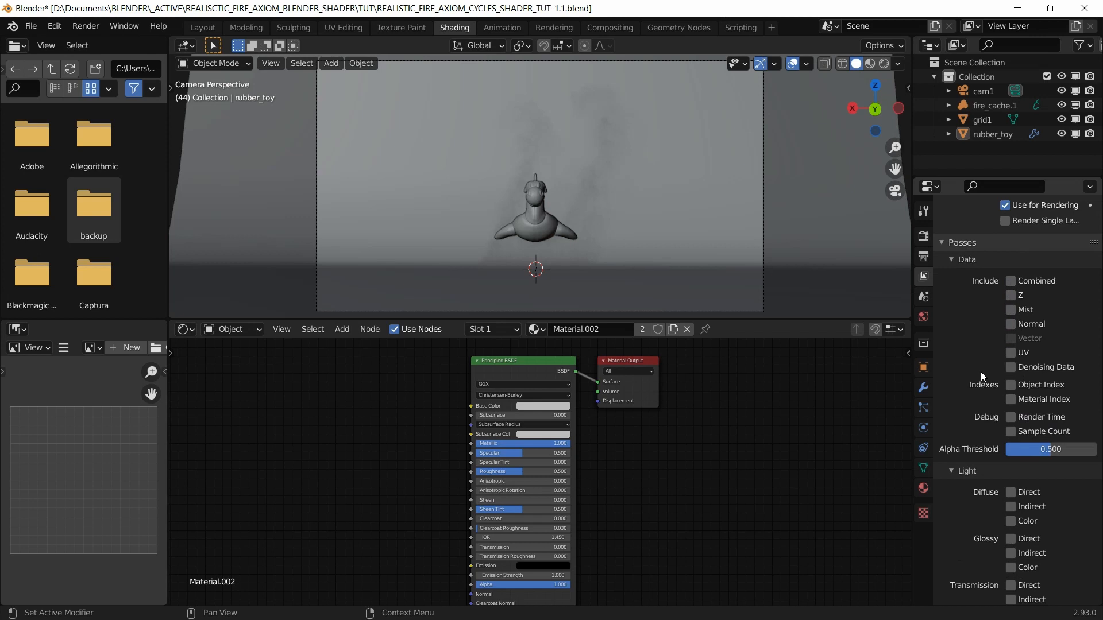
{"action": "scroll", "coordinate": [982, 418], "scroll_direction": "down", "scroll_amount": 3}
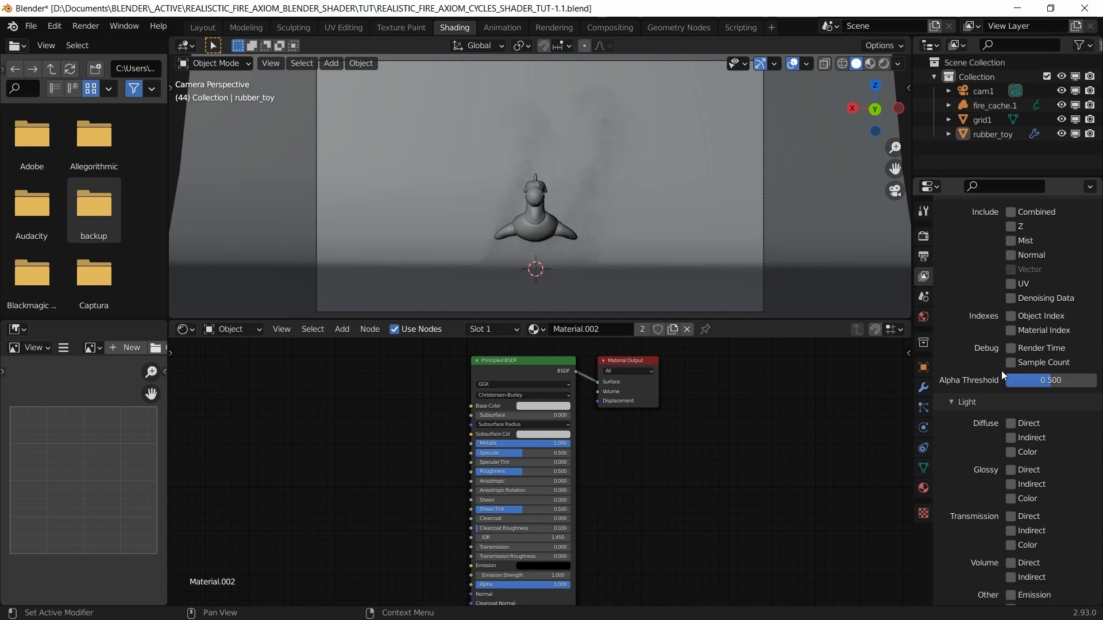
{"action": "left_click", "coordinate": [1011, 439]}
{"action": "scroll", "coordinate": [983, 440], "scroll_direction": "down", "scroll_amount": 4}
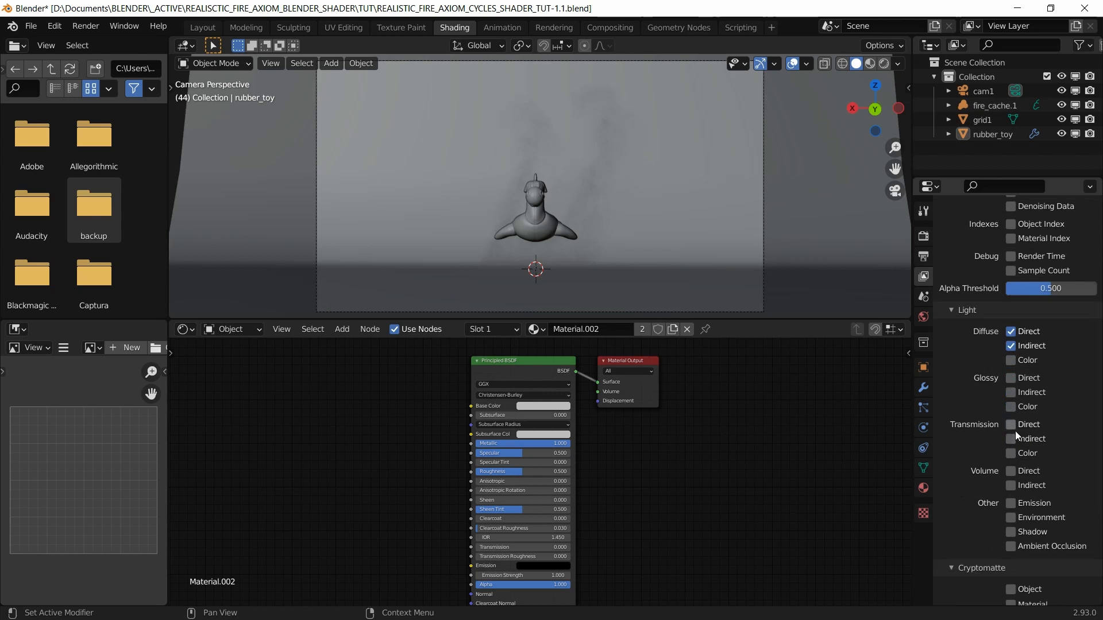
Step: Enable the Glossy Direct, Glossy Indirect, Emission, Ambient Occlusion and Cryptomatte Object passes
{"action": "left_click", "coordinate": [1009, 380]}
{"action": "left_click", "coordinate": [1012, 394]}
{"action": "scroll", "coordinate": [984, 451], "scroll_direction": "down", "scroll_amount": 1}
{"action": "scroll", "coordinate": [983, 452], "scroll_direction": "down", "scroll_amount": 2}
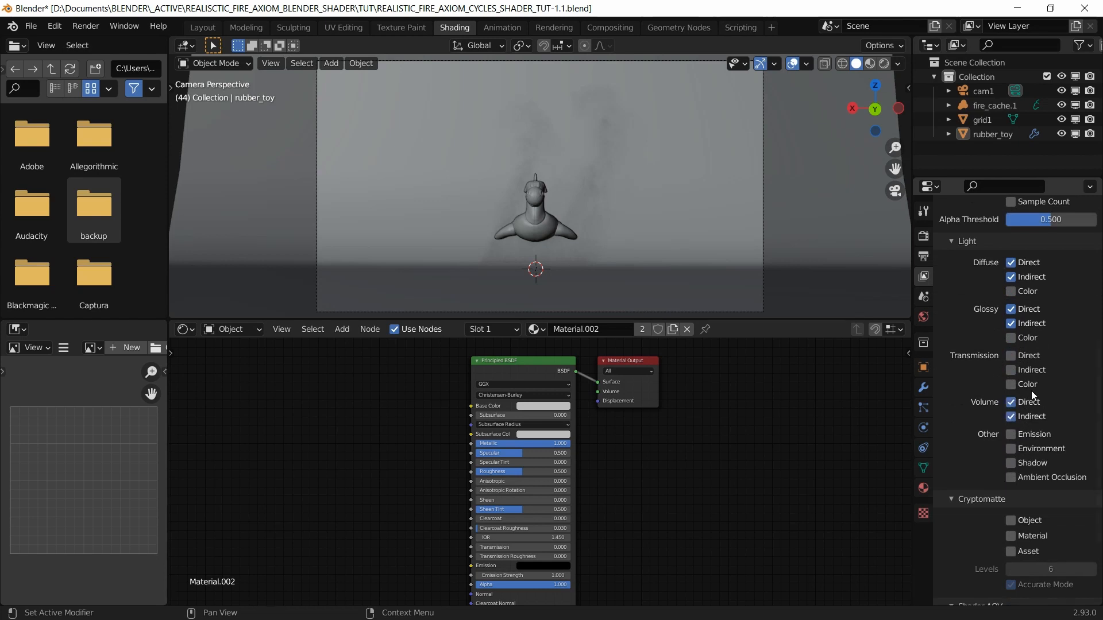
{"action": "scroll", "coordinate": [986, 423], "scroll_direction": "down", "scroll_amount": 2}
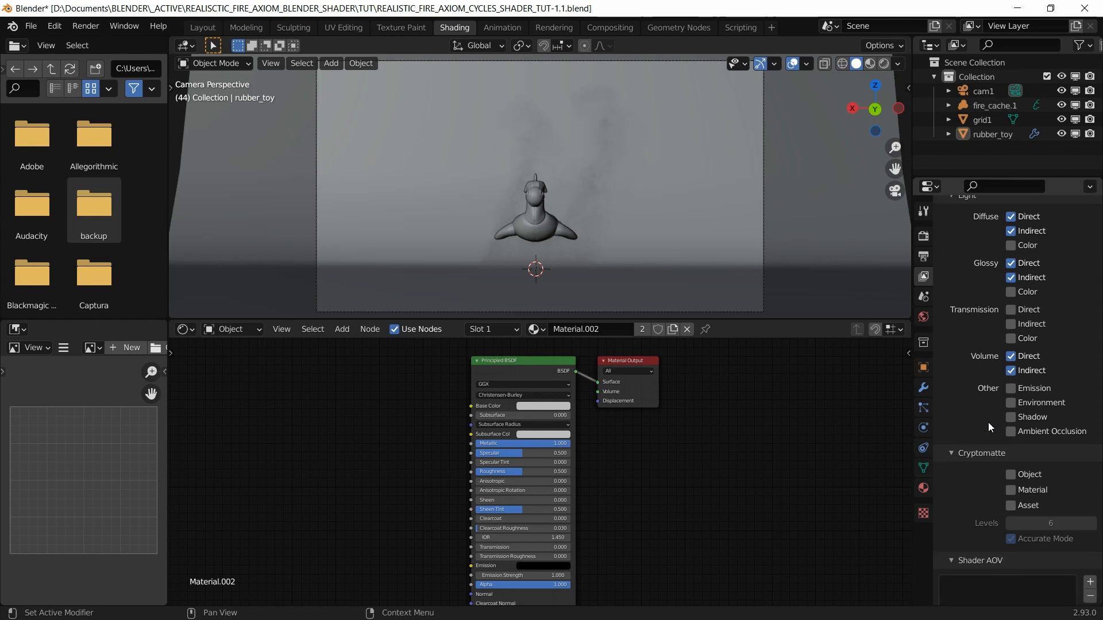
{"action": "left_click", "coordinate": [1011, 389]}
{"action": "scroll", "coordinate": [997, 391], "scroll_direction": "down", "scroll_amount": 3}
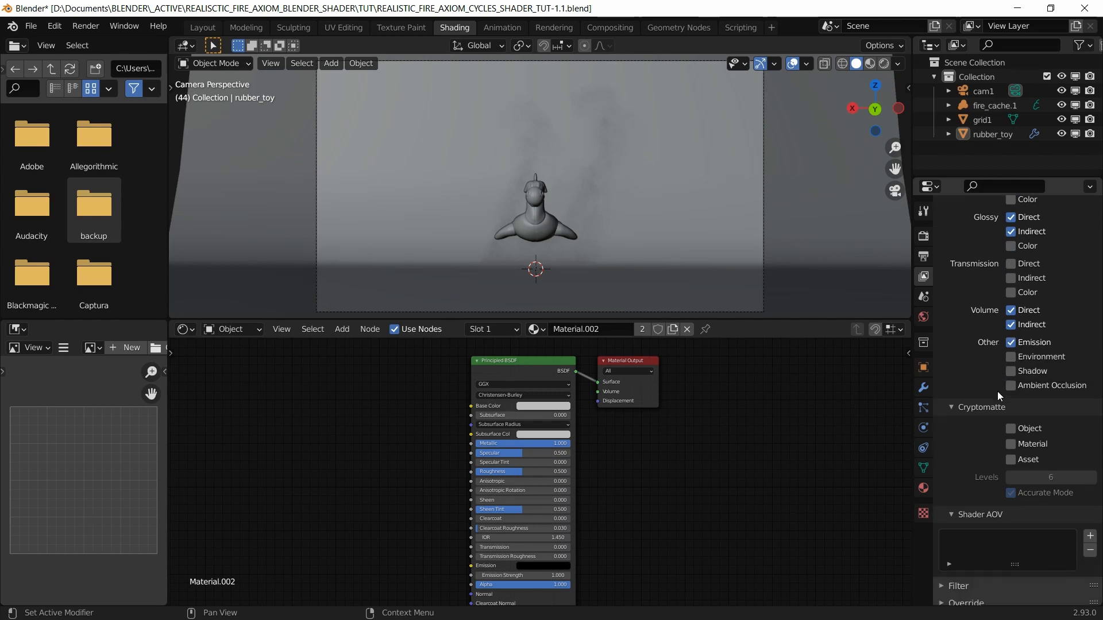
{"action": "left_click", "coordinate": [1013, 364]}
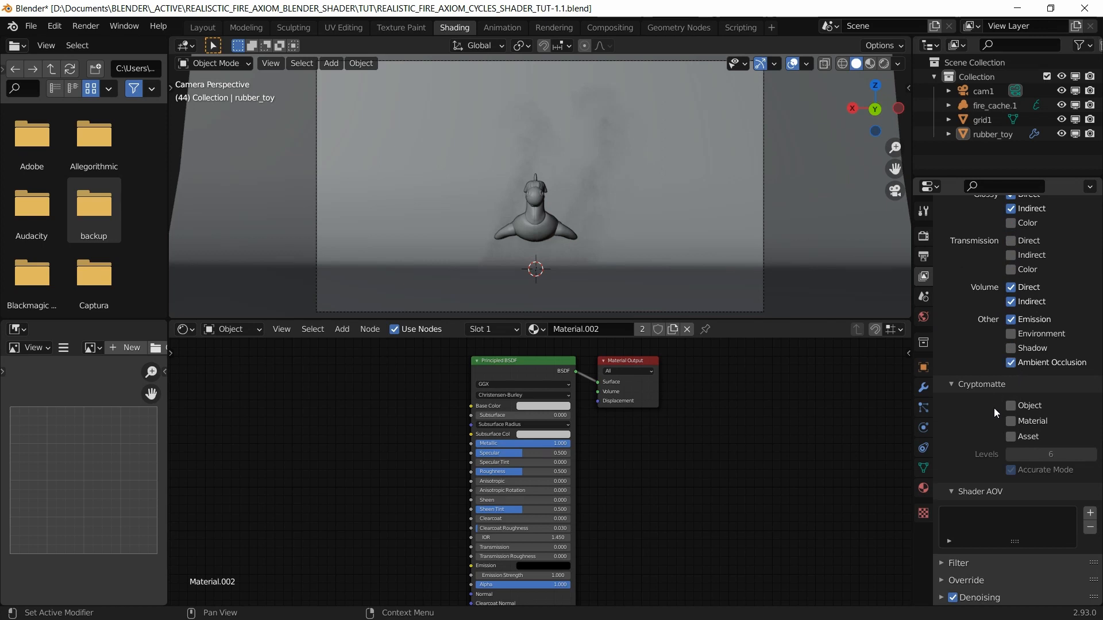
{"action": "left_click", "coordinate": [1010, 406]}
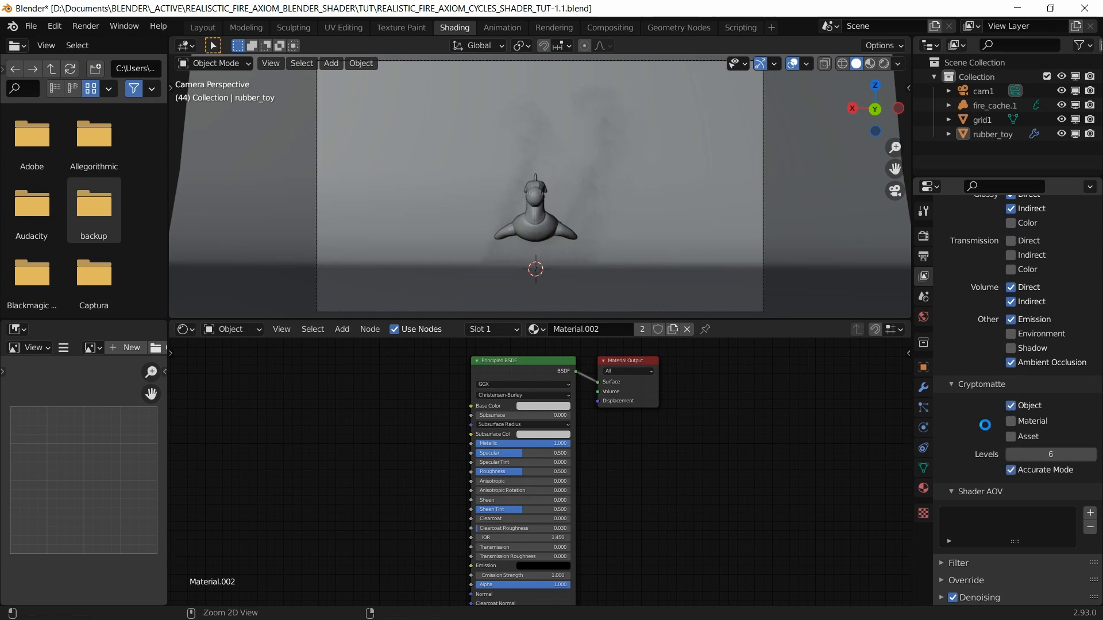
Step: Save the blend file and return to the Render properties
{"action": "key", "text": "ctrl+s"}
{"action": "scroll", "coordinate": [981, 408], "scroll_direction": "up", "scroll_amount": 15}
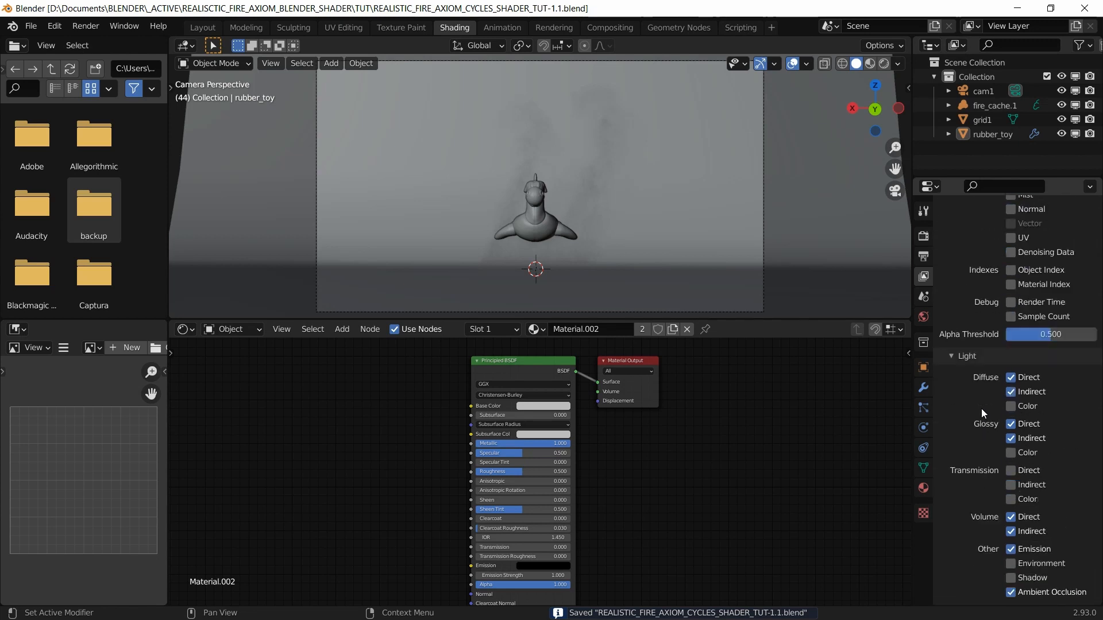
{"action": "left_click", "coordinate": [923, 236]}
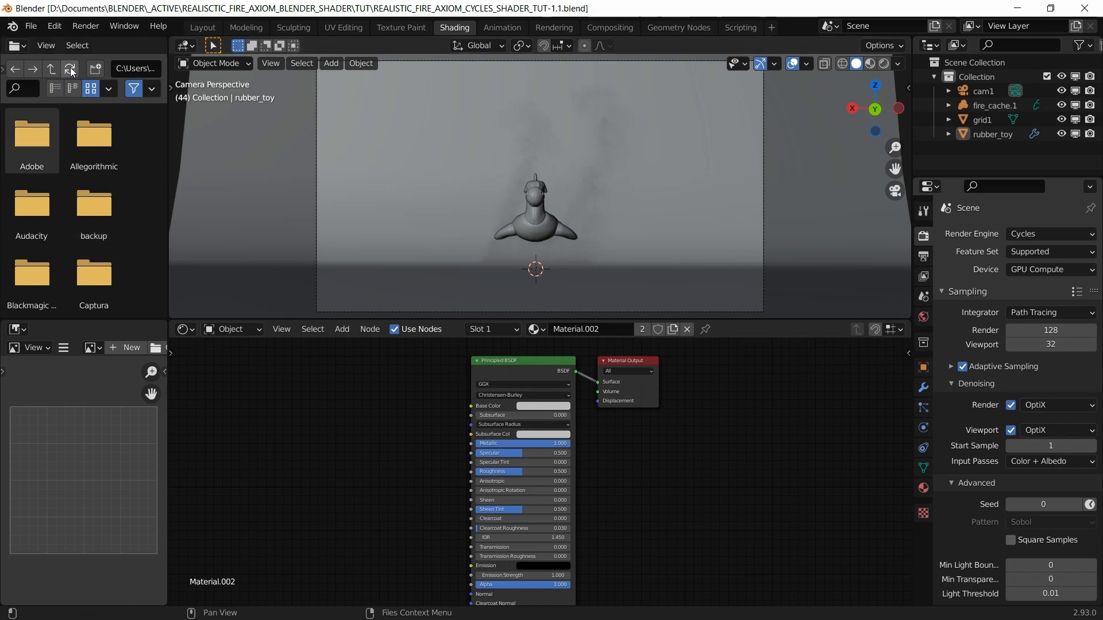
Step: Render frame 44 with F12 and switch to Task Manager to watch hardware load
{"action": "key", "text": "F12"}
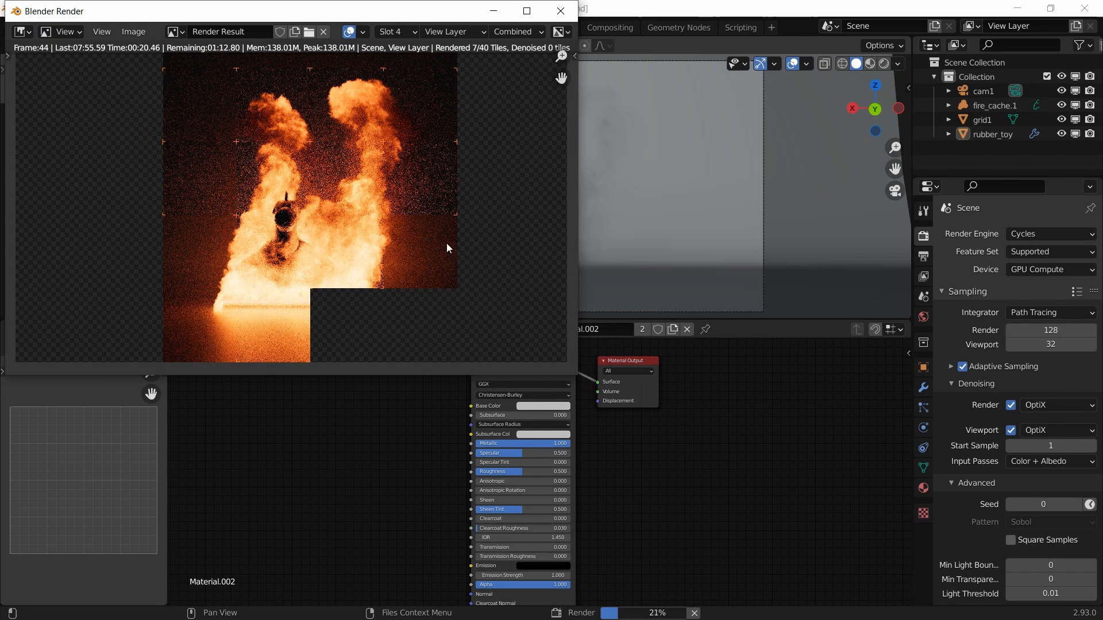
{"action": "key", "text": "alt+Tab"}
{"action": "key", "text": "alt+Tab"}
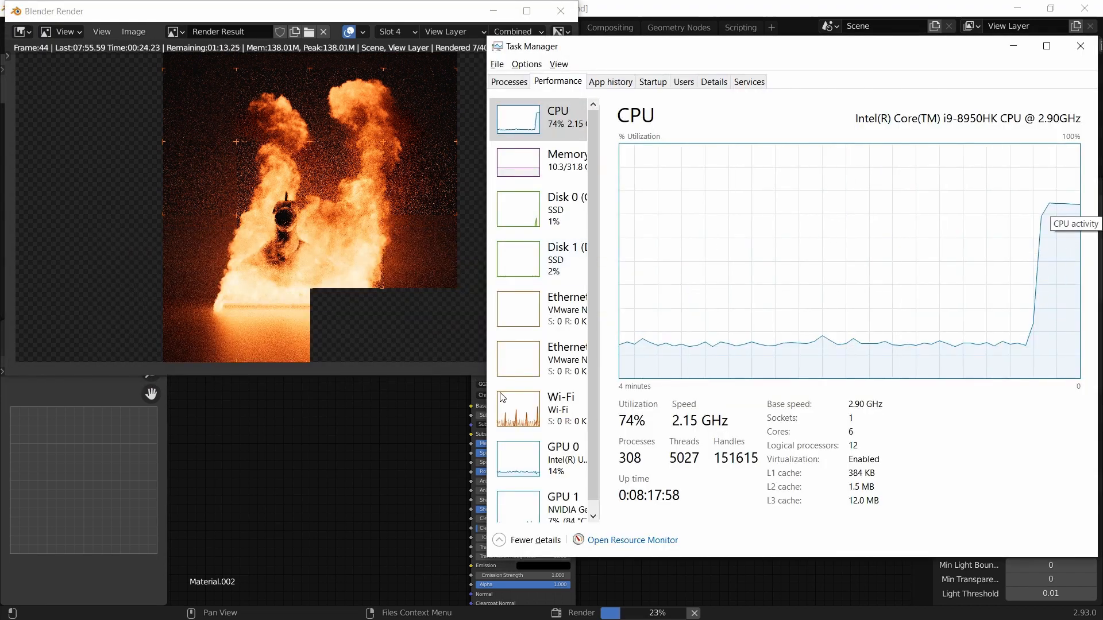
Step: Check the NVIDIA GPU 1 usage graphs, then bring the finished Blender render forward
{"action": "left_click", "coordinate": [516, 503]}
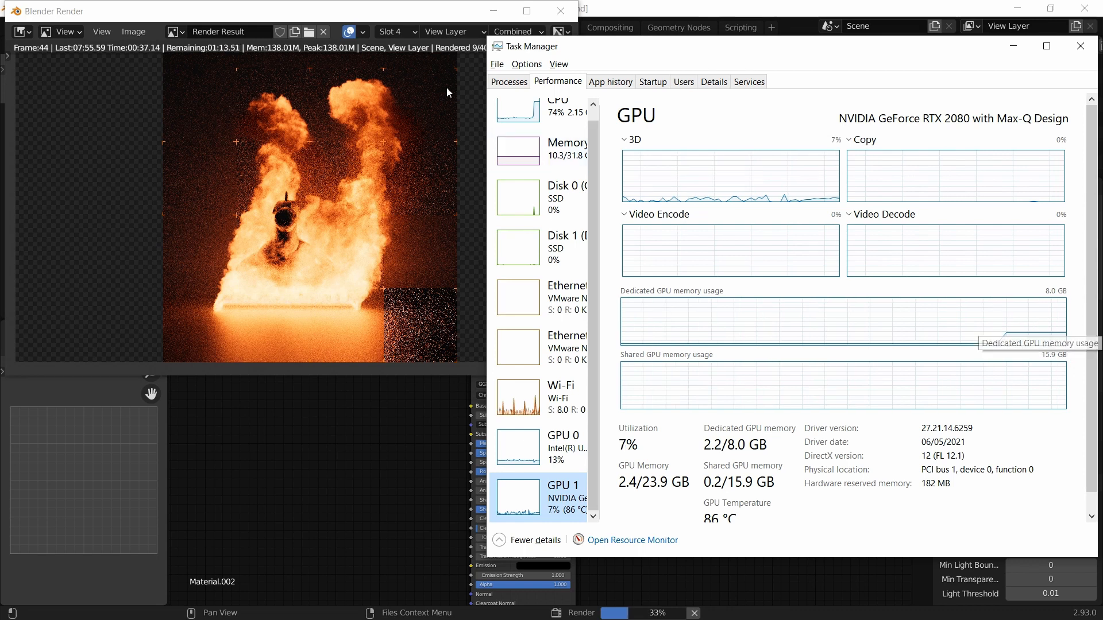
{"action": "left_click", "coordinate": [419, 20]}
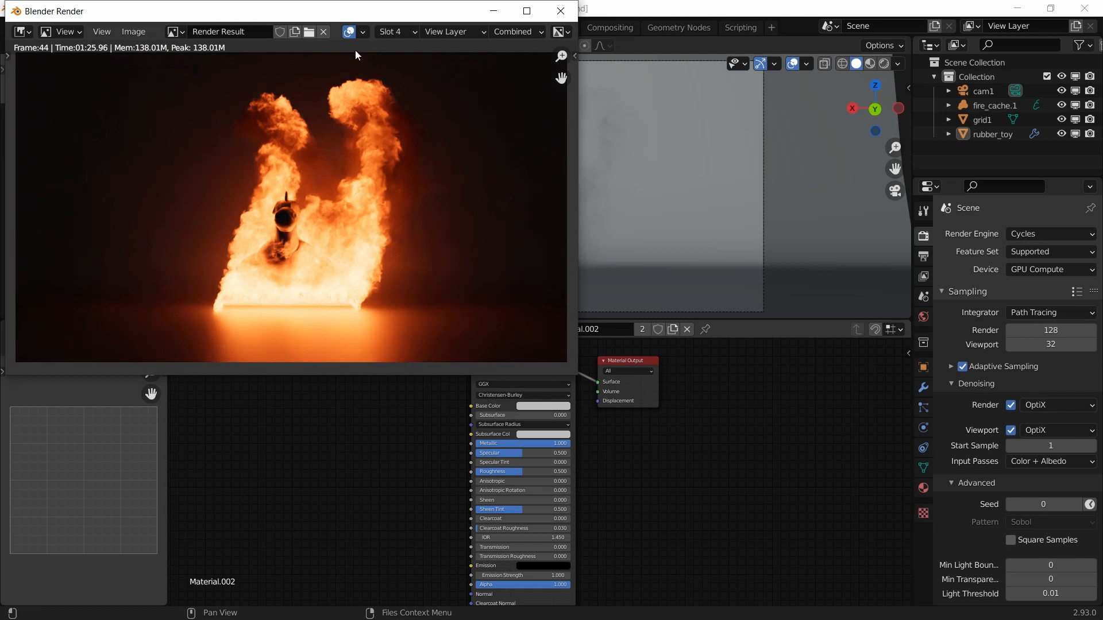
Step: Show the earlier Slot 3 render zoomed in over the toy, then switch to Slot 4
{"action": "left_click", "coordinate": [408, 31]}
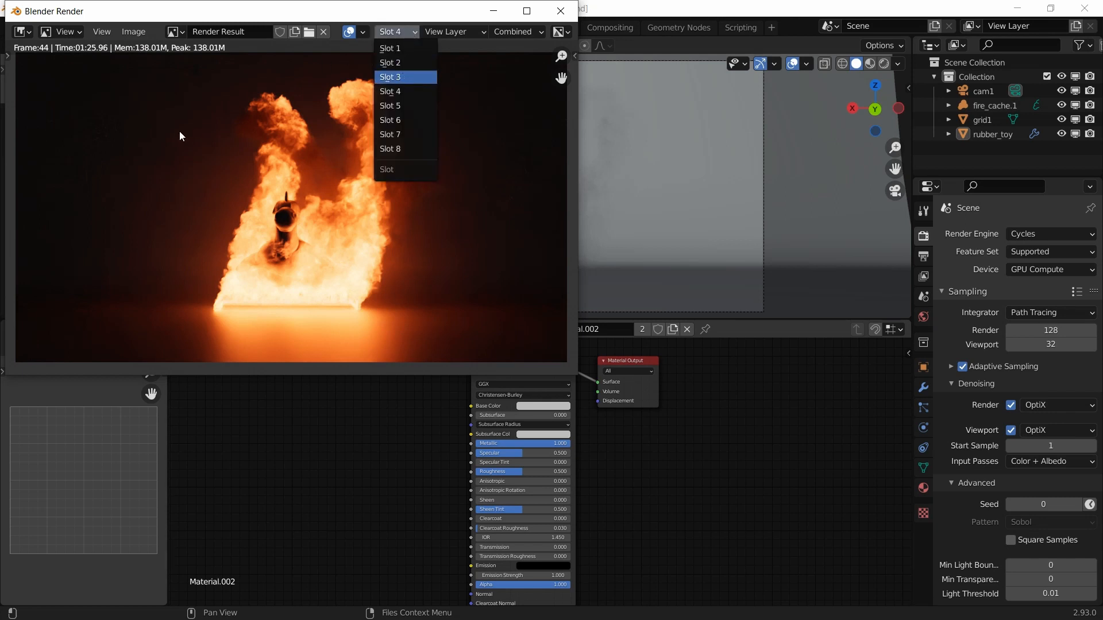
{"action": "key", "text": "Return"}
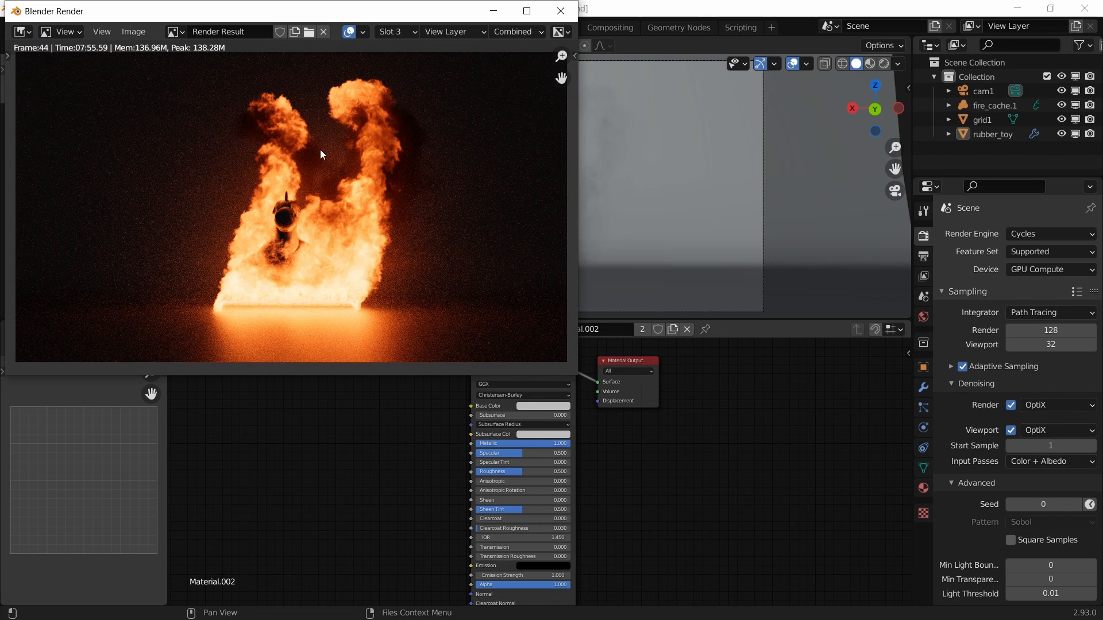
{"action": "scroll", "coordinate": [319, 149], "scroll_direction": "up", "scroll_amount": 4}
{"action": "middle_click_drag", "start_coordinate": [318, 153], "coordinate": [362, 176]}
{"action": "scroll", "coordinate": [365, 105], "scroll_direction": "up", "scroll_amount": 1}
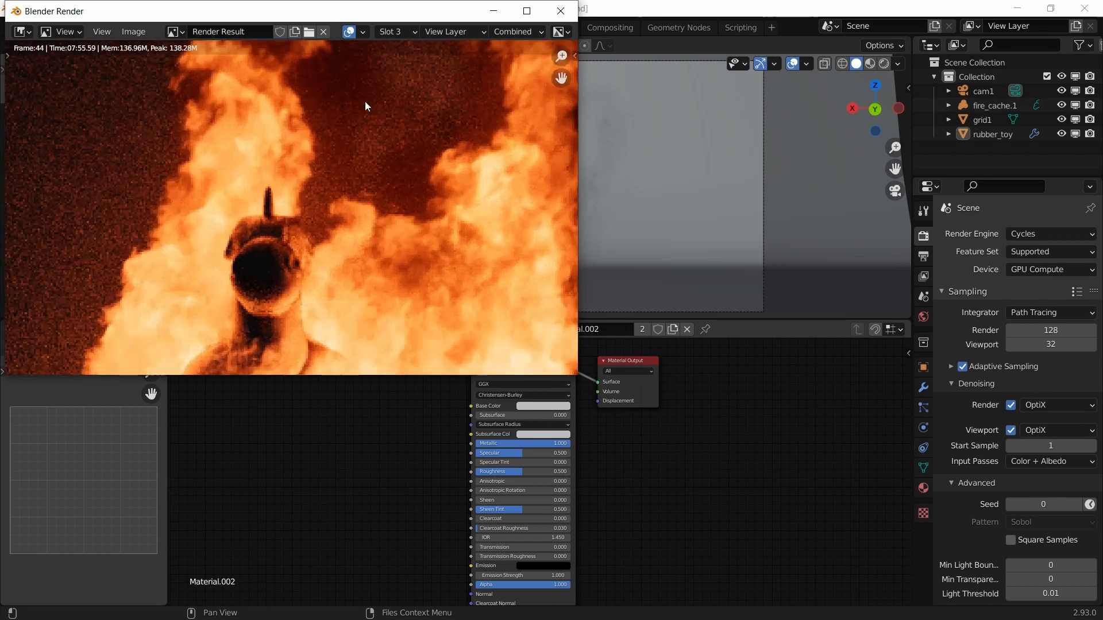
{"action": "left_click", "coordinate": [401, 33]}
{"action": "left_click", "coordinate": [395, 91]}
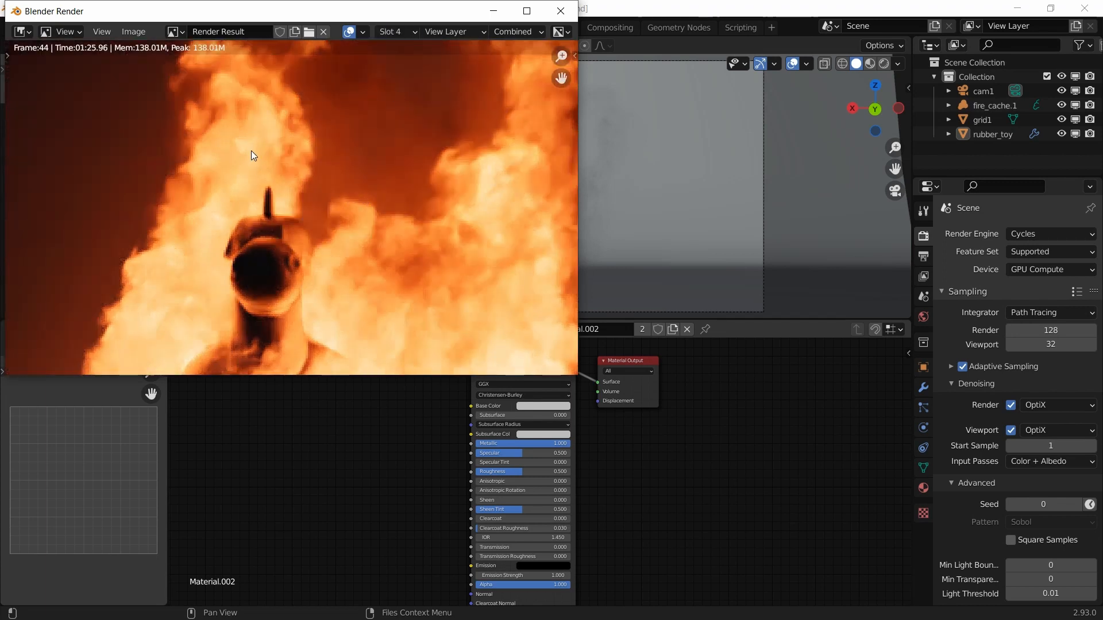
{"action": "scroll", "coordinate": [368, 155], "scroll_direction": "down", "scroll_amount": 5}
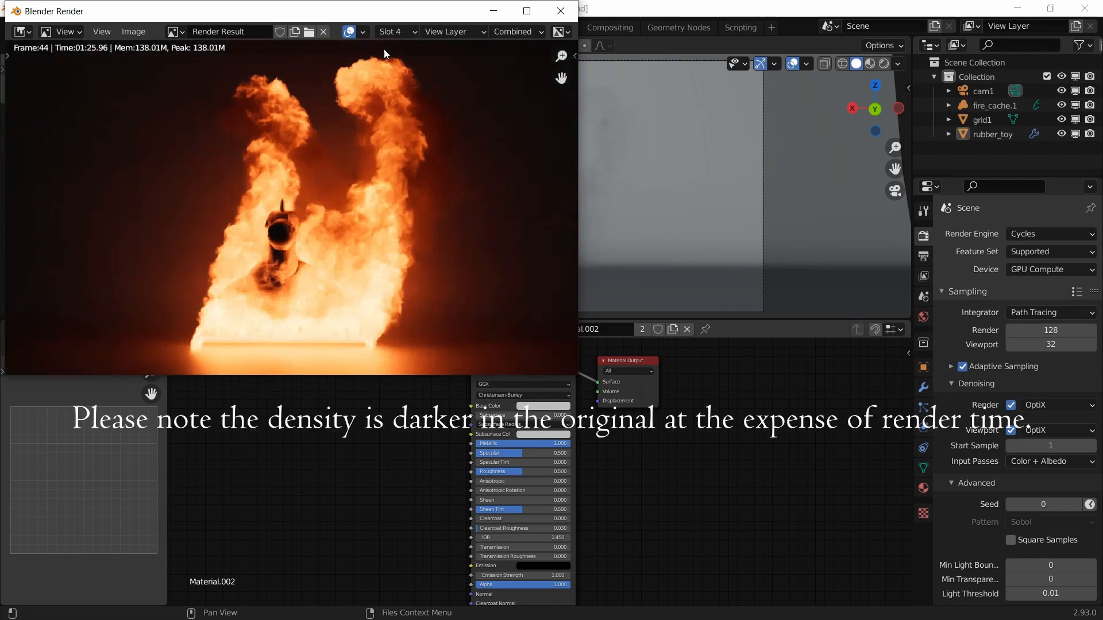
Step: Toggle between the noisier Slot 3 and cleaner Slot 4 renders to compare them
{"action": "left_click", "coordinate": [397, 31]}
{"action": "left_click", "coordinate": [396, 77]}
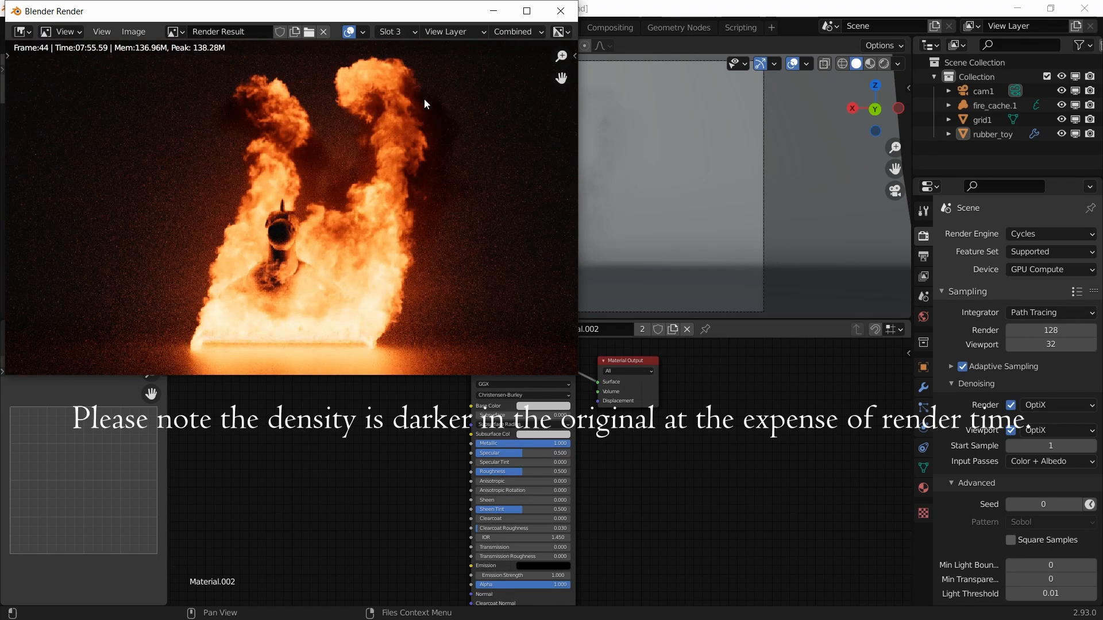
{"action": "left_click", "coordinate": [397, 31]}
{"action": "left_click", "coordinate": [395, 90]}
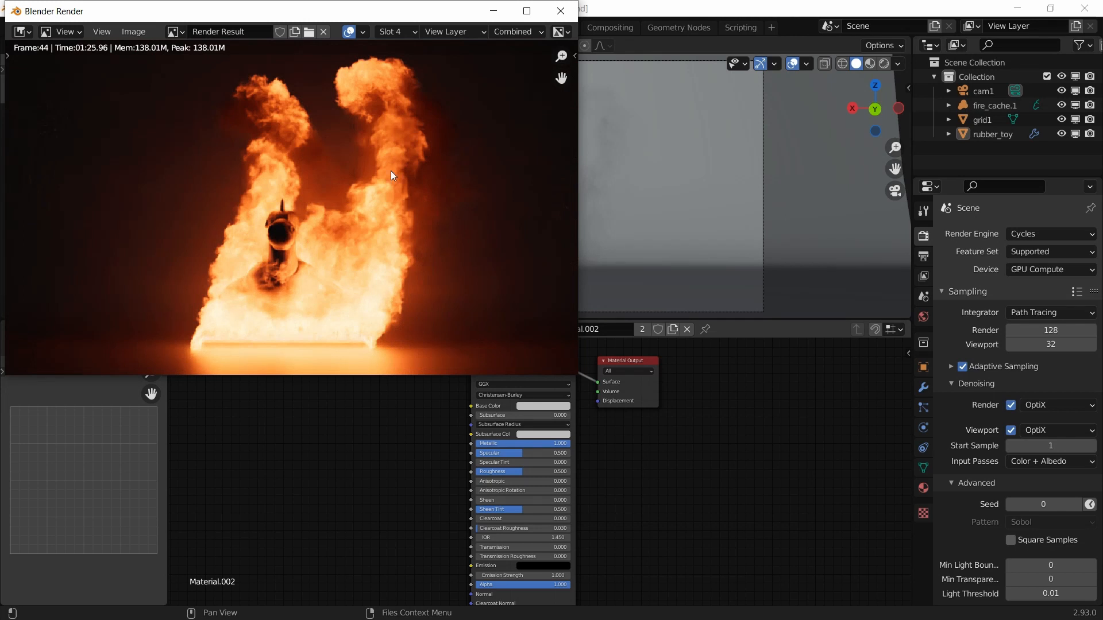
{"action": "left_click", "coordinate": [395, 32]}
{"action": "left_click", "coordinate": [398, 81]}
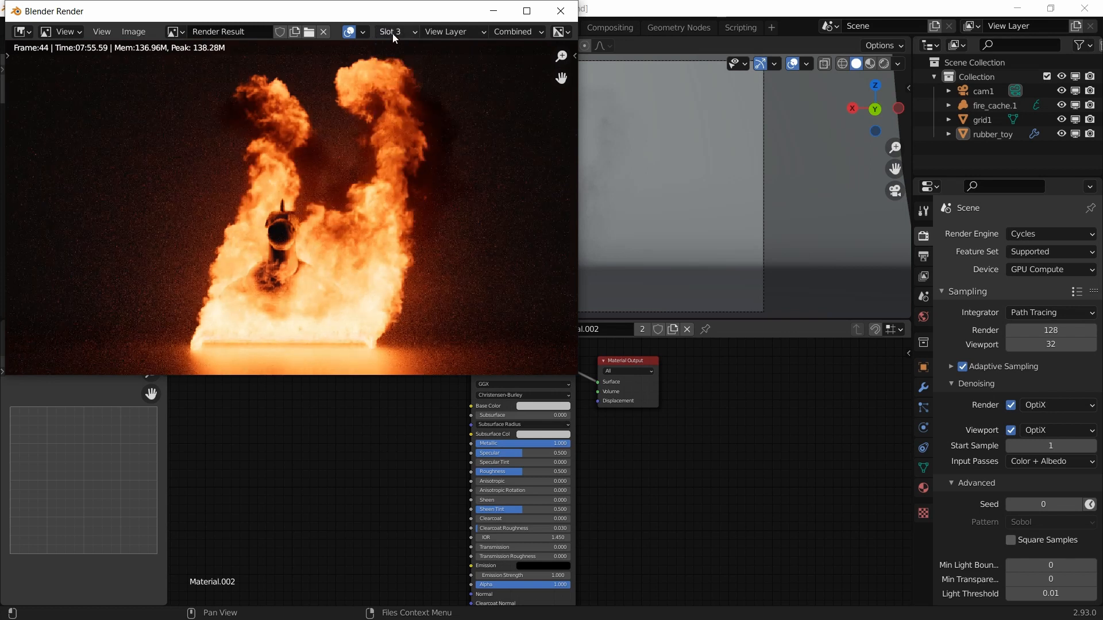
{"action": "left_click", "coordinate": [392, 33]}
{"action": "left_click", "coordinate": [397, 92]}
Step: Switch the render window to the empty Slot 5
{"action": "scroll", "coordinate": [357, 176], "scroll_direction": "down", "scroll_amount": 1}
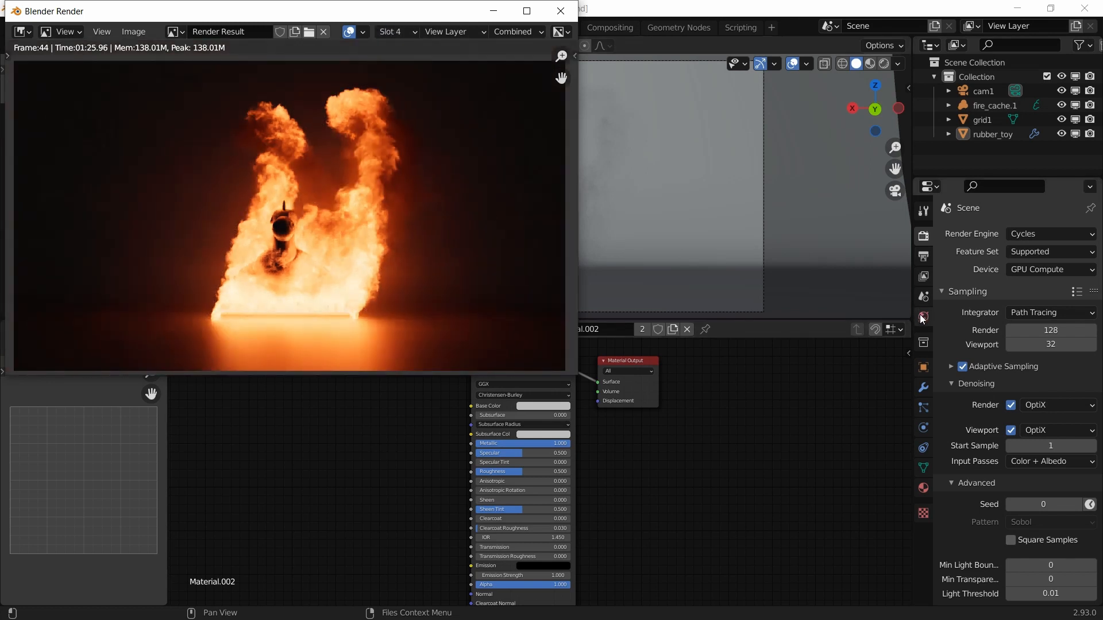
{"action": "scroll", "coordinate": [354, 179], "scroll_direction": "down", "scroll_amount": 1}
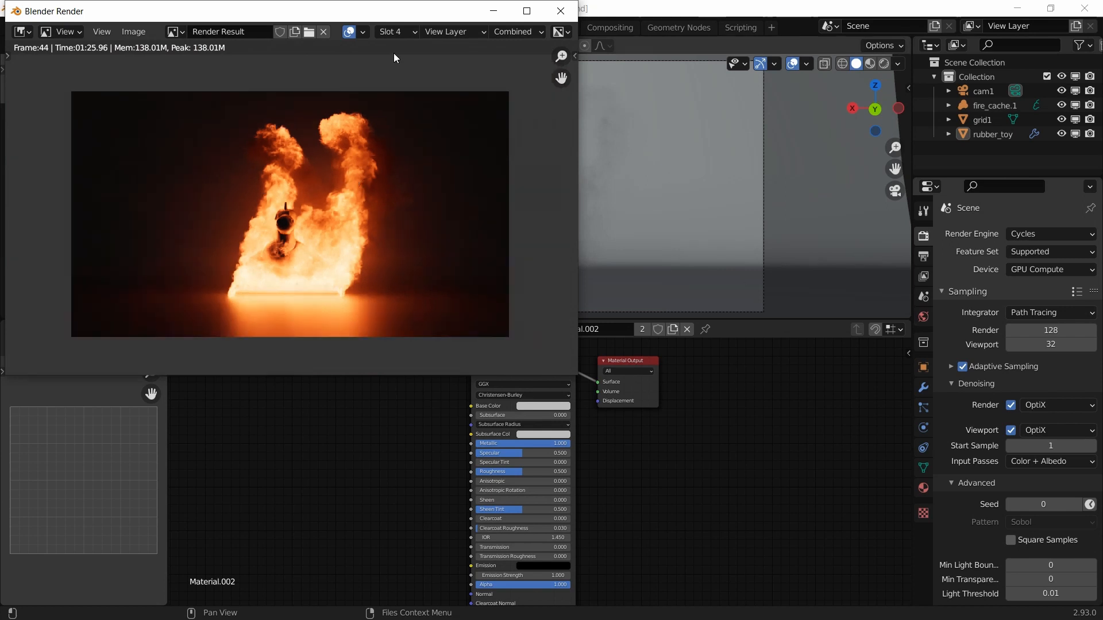
{"action": "left_click", "coordinate": [396, 32]}
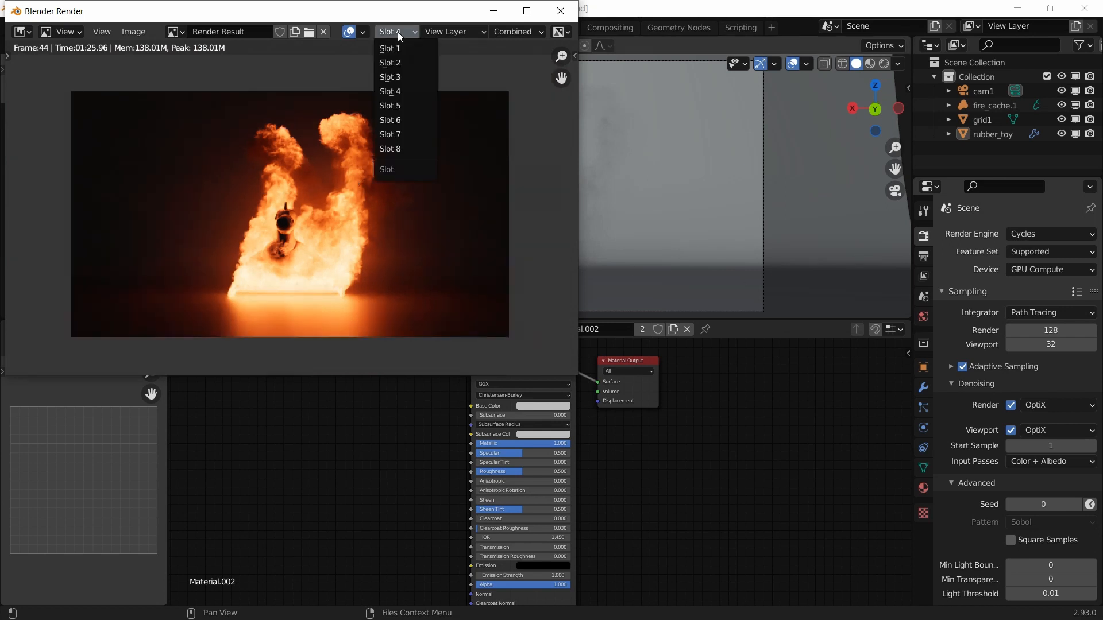
{"action": "left_click", "coordinate": [398, 105]}
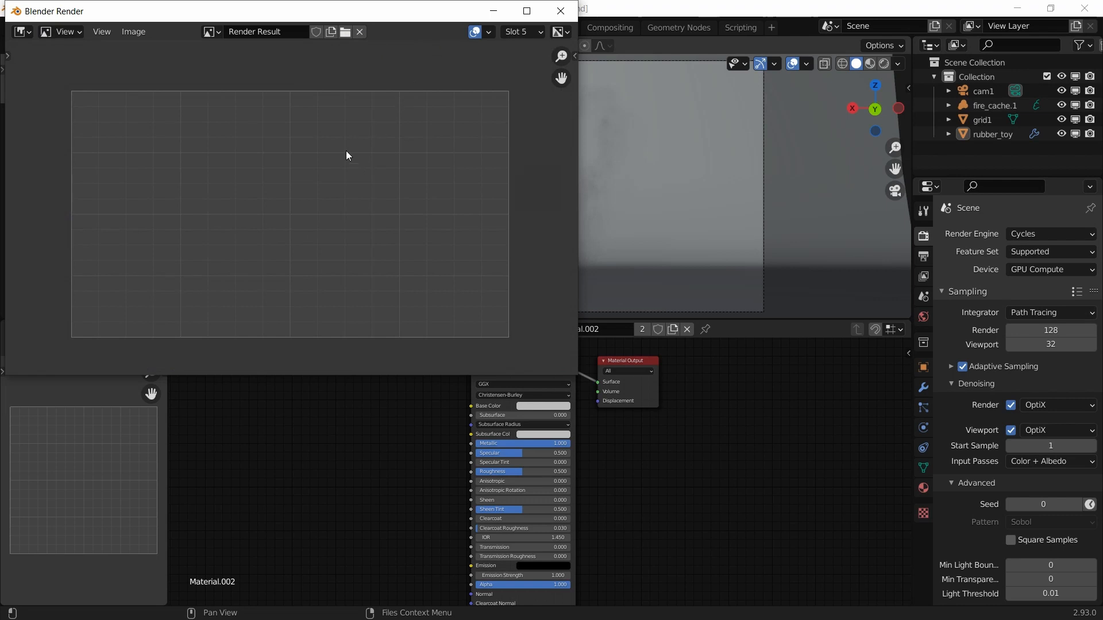
{"action": "scroll", "coordinate": [346, 151], "scroll_direction": "up", "scroll_amount": 1}
Step: Close the render window and look through the Output, View Layer and Scene properties
{"action": "left_click", "coordinate": [560, 11]}
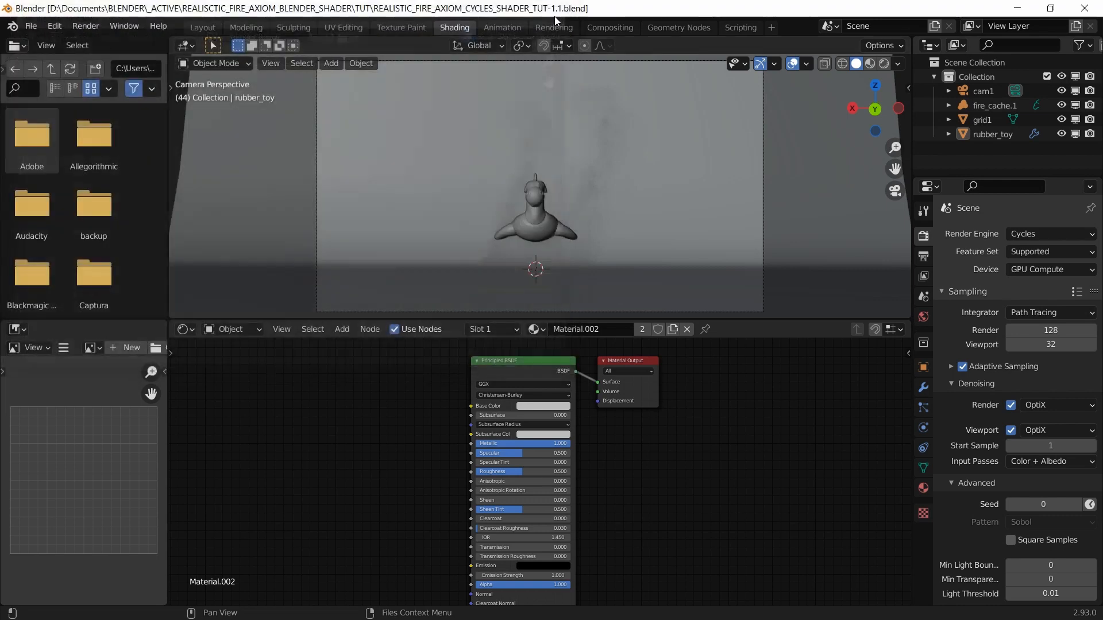
{"action": "left_click", "coordinate": [921, 260]}
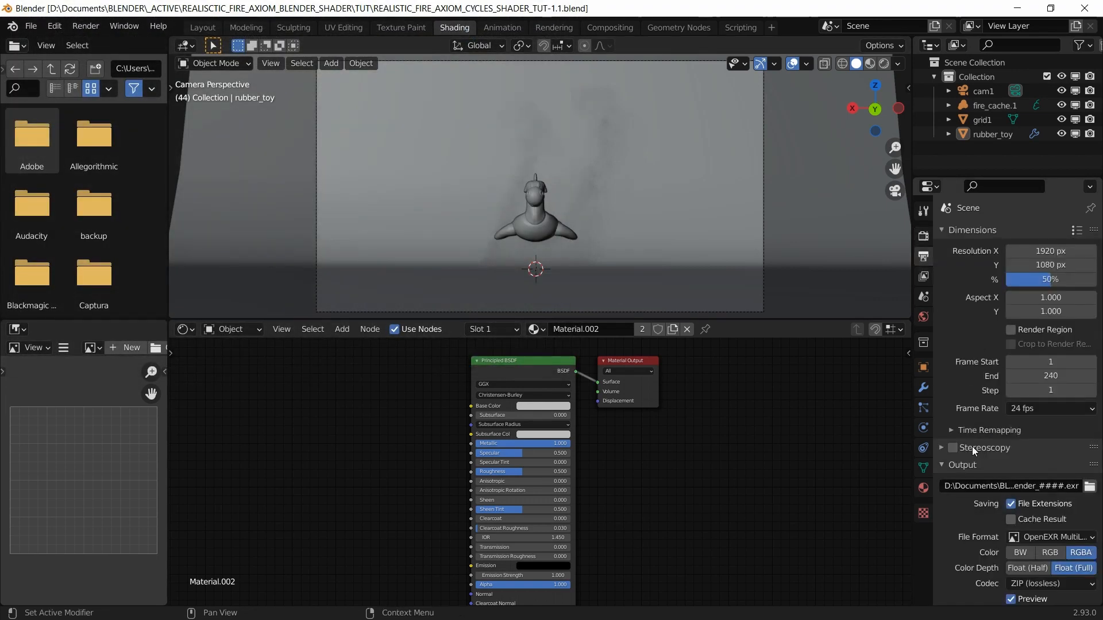
{"action": "left_click", "coordinate": [923, 276]}
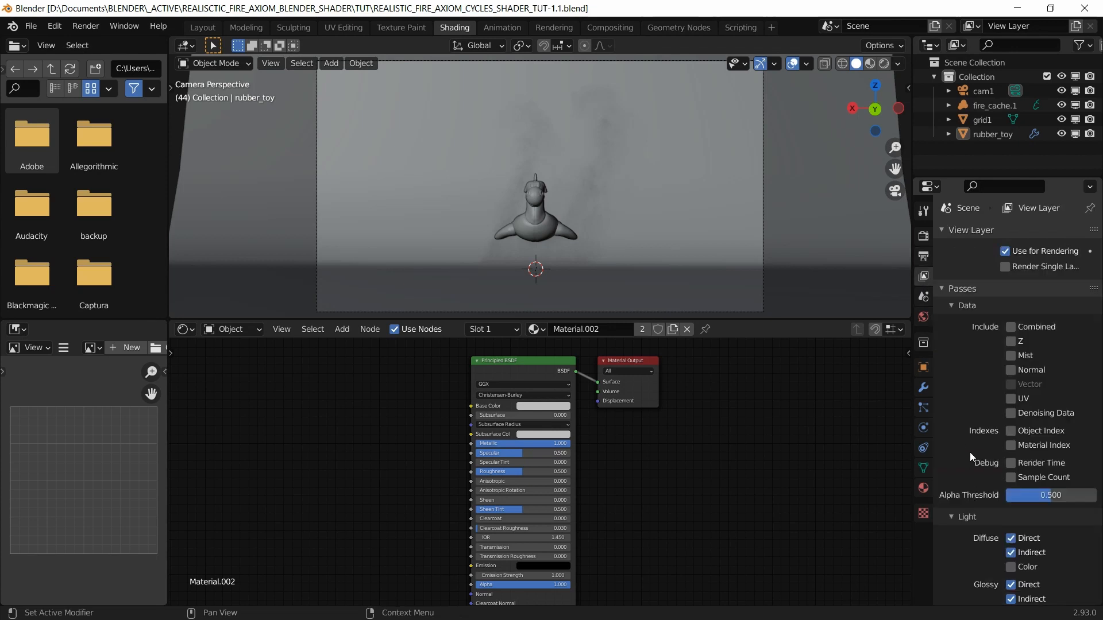
{"action": "left_click", "coordinate": [925, 298]}
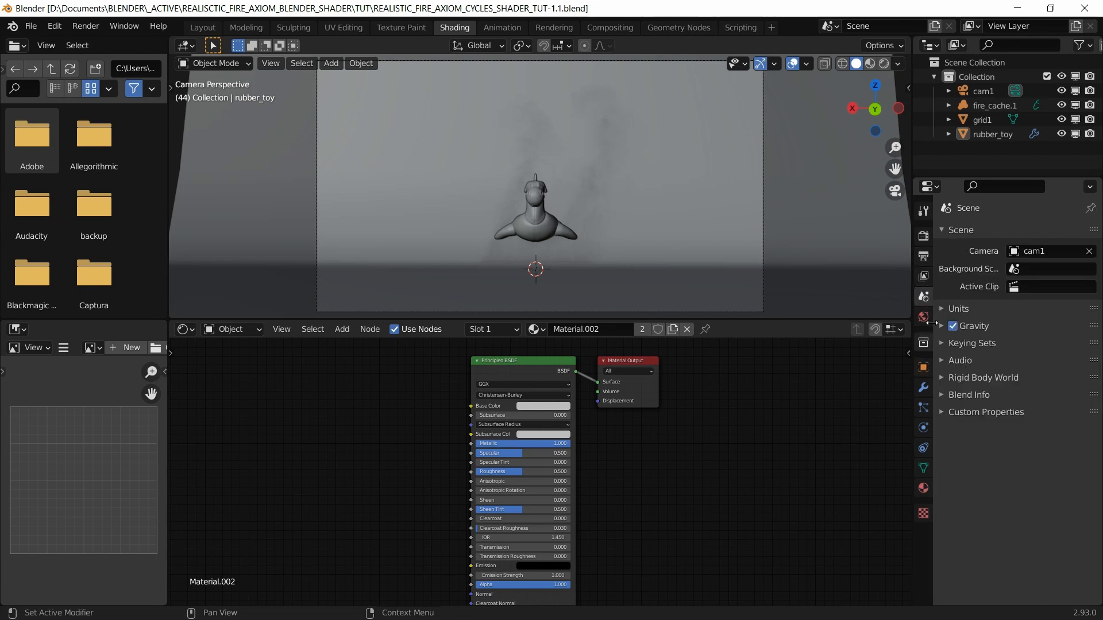
{"action": "left_click", "coordinate": [927, 255]}
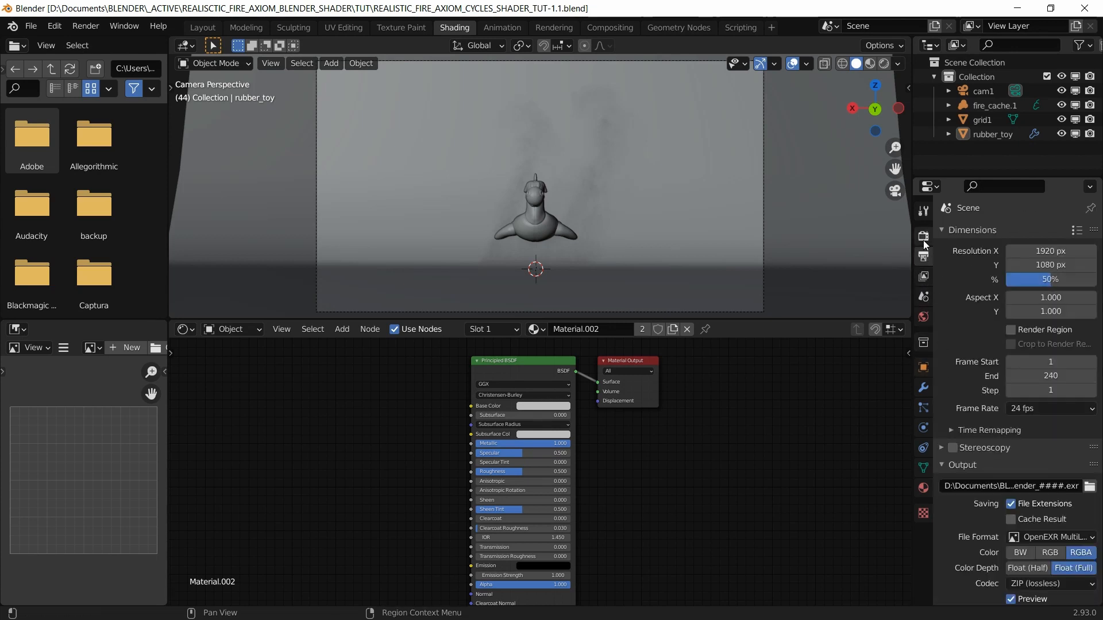
{"action": "left_click", "coordinate": [923, 237]}
Step: Turn off Denoising for final renders in the Cycles sampling settings and save
{"action": "left_click", "coordinate": [1011, 430]}
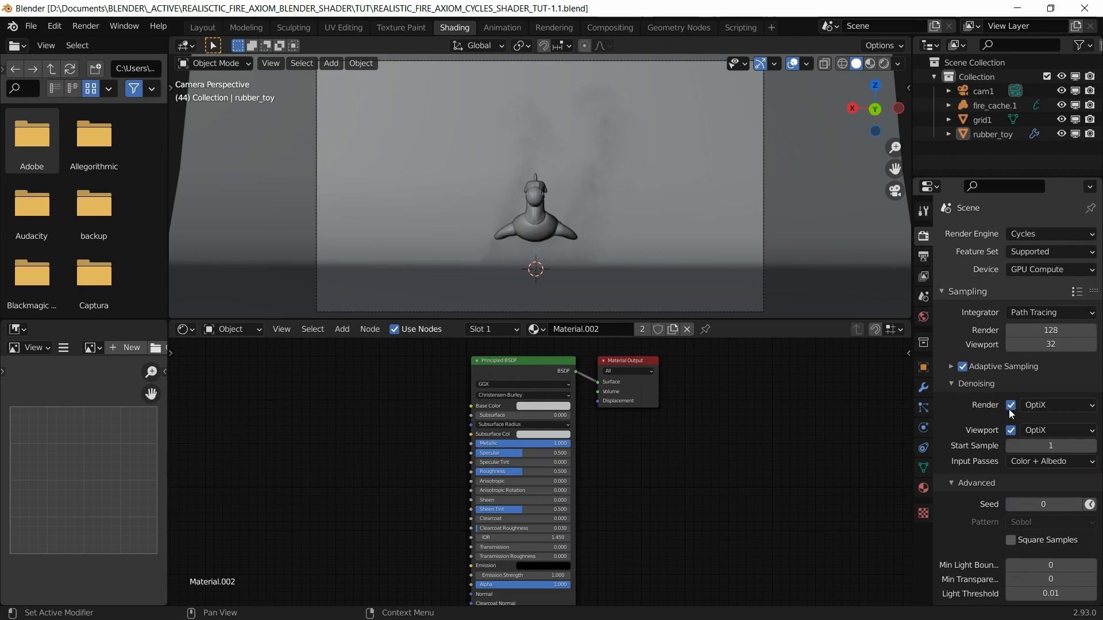
{"action": "left_click", "coordinate": [1010, 405]}
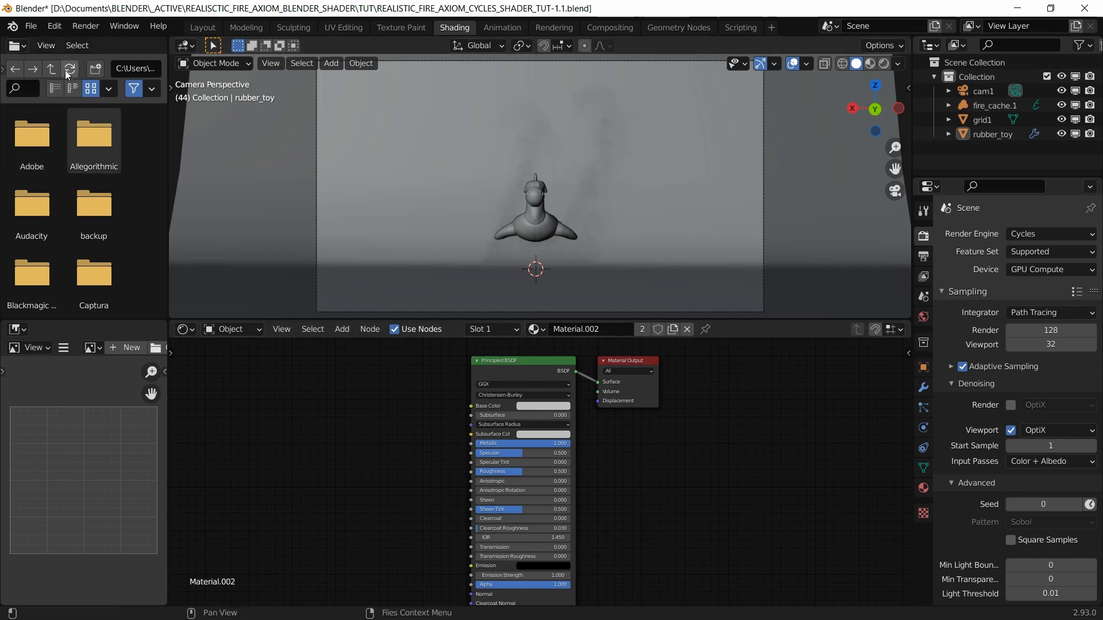
{"action": "key", "text": "ctrl+s"}
{"action": "left_click", "coordinate": [85, 26]}
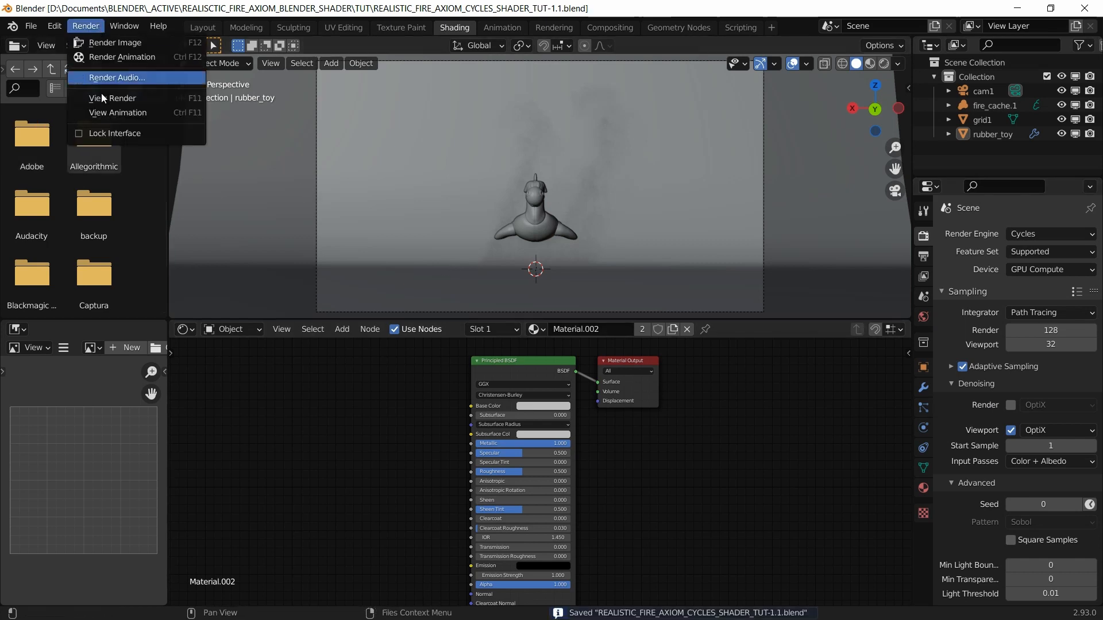
Step: Reopen the render result window with Render > View Render
{"action": "left_click", "coordinate": [102, 99]}
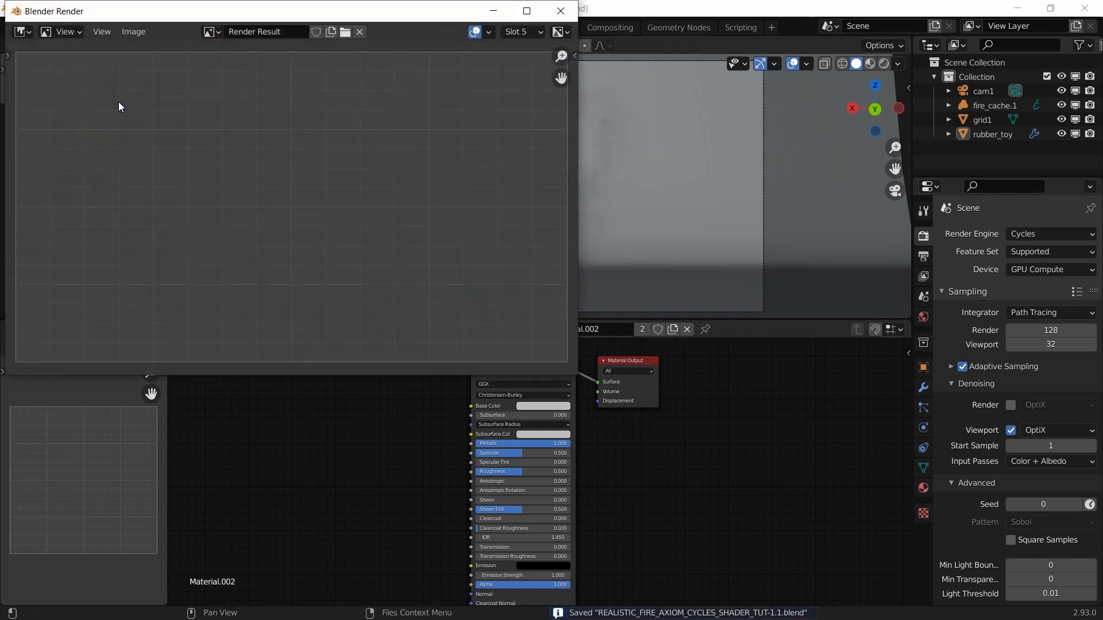
{"action": "left_click", "coordinate": [560, 10]}
{"action": "left_click", "coordinate": [85, 26]}
{"action": "left_click", "coordinate": [94, 41]}
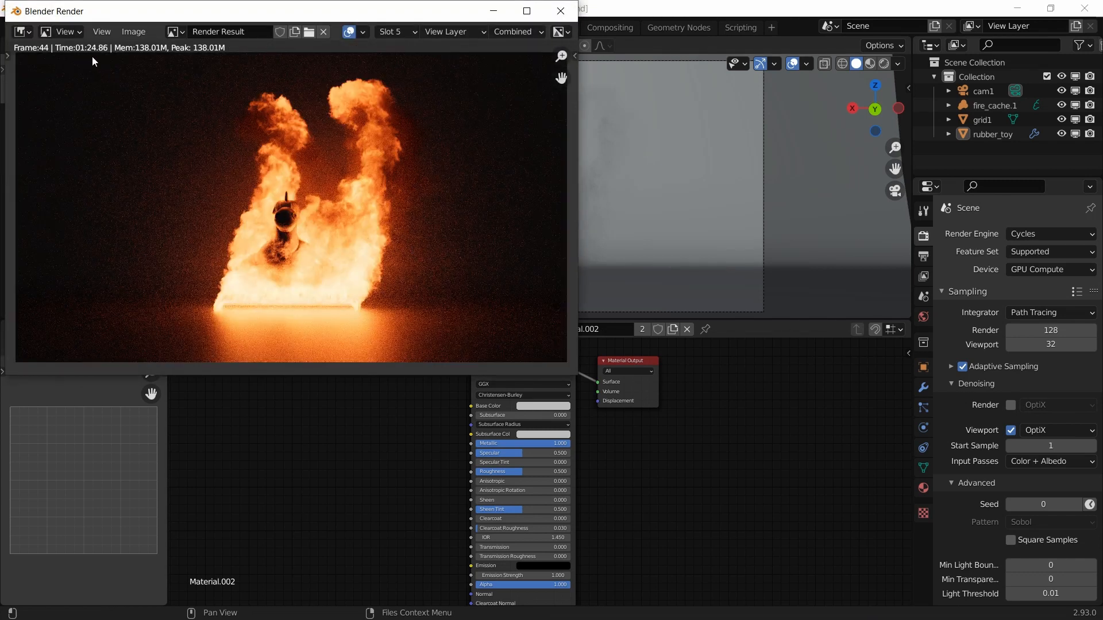
Step: Flip between the slot 3 and slot 5 fire renders to compare them
{"action": "left_click", "coordinate": [405, 35]}
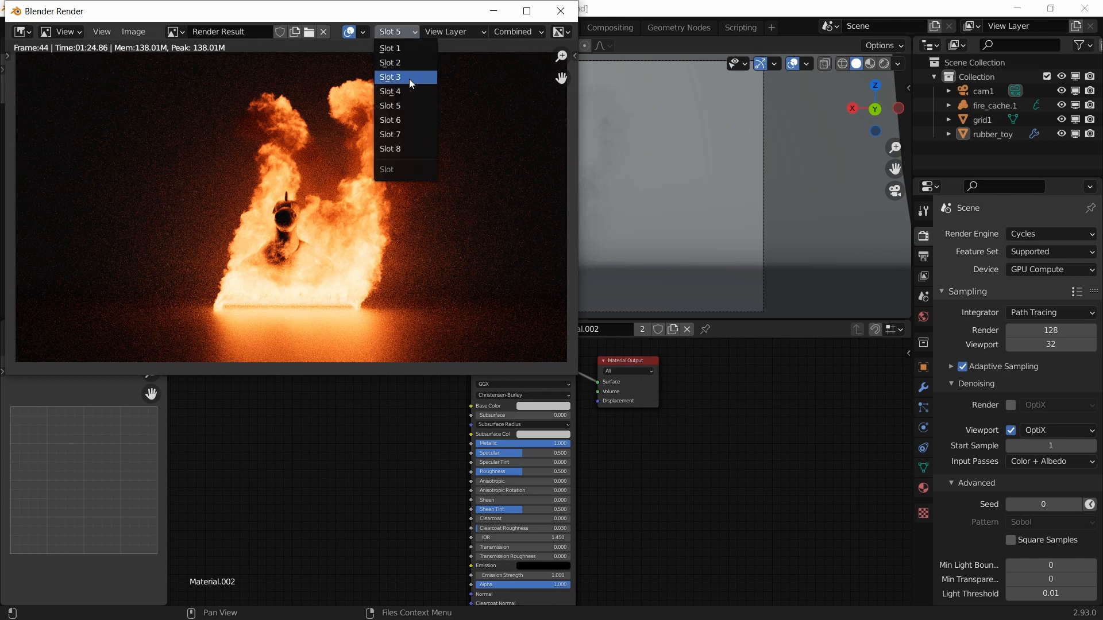
{"action": "key", "text": "Return"}
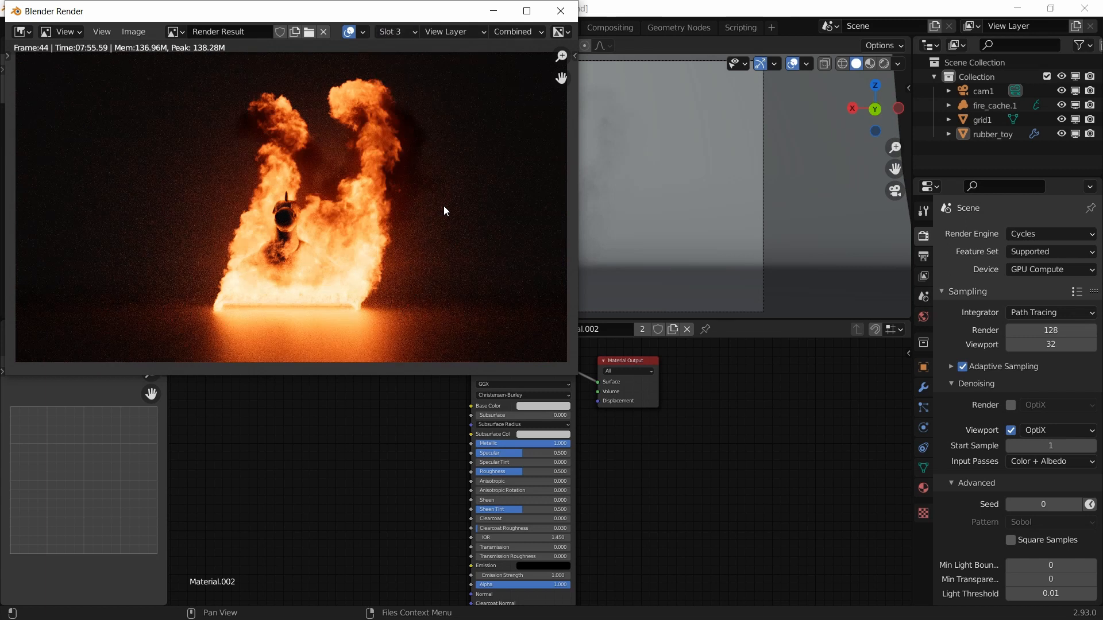
{"action": "scroll", "coordinate": [336, 146], "scroll_direction": "up", "scroll_amount": 3}
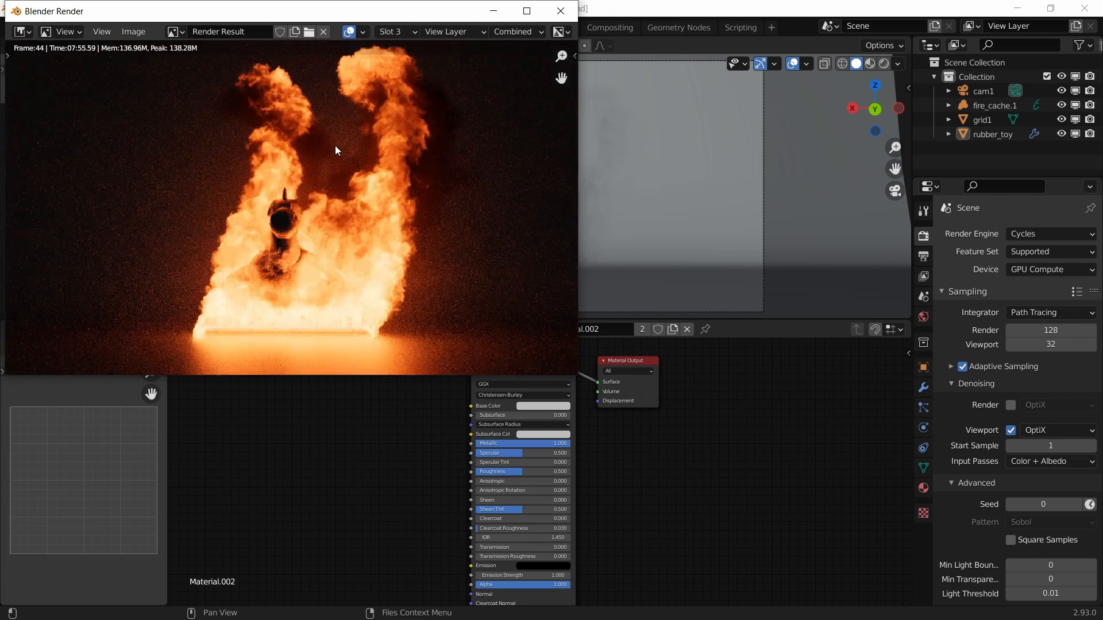
{"action": "scroll", "coordinate": [325, 183], "scroll_direction": "down", "scroll_amount": 1}
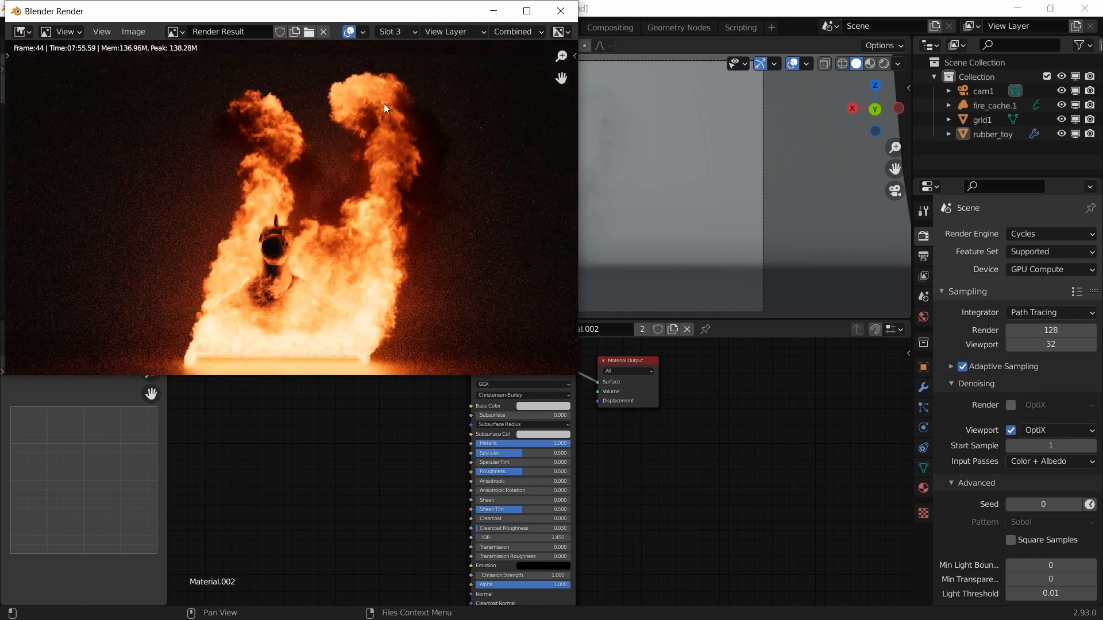
{"action": "left_click", "coordinate": [401, 32]}
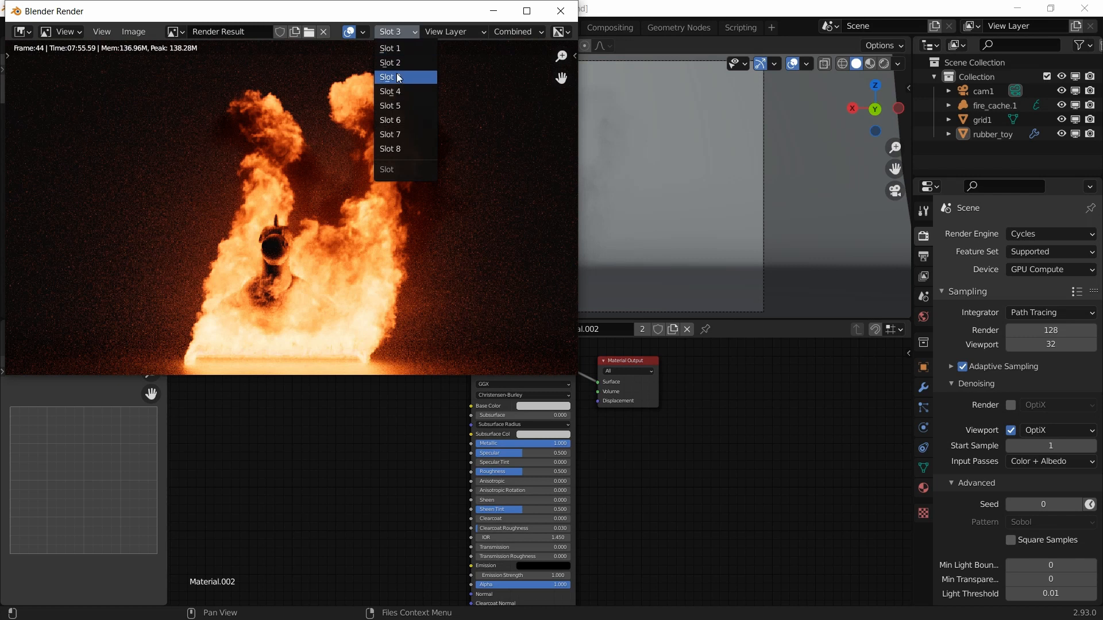
{"action": "left_click", "coordinate": [398, 103]}
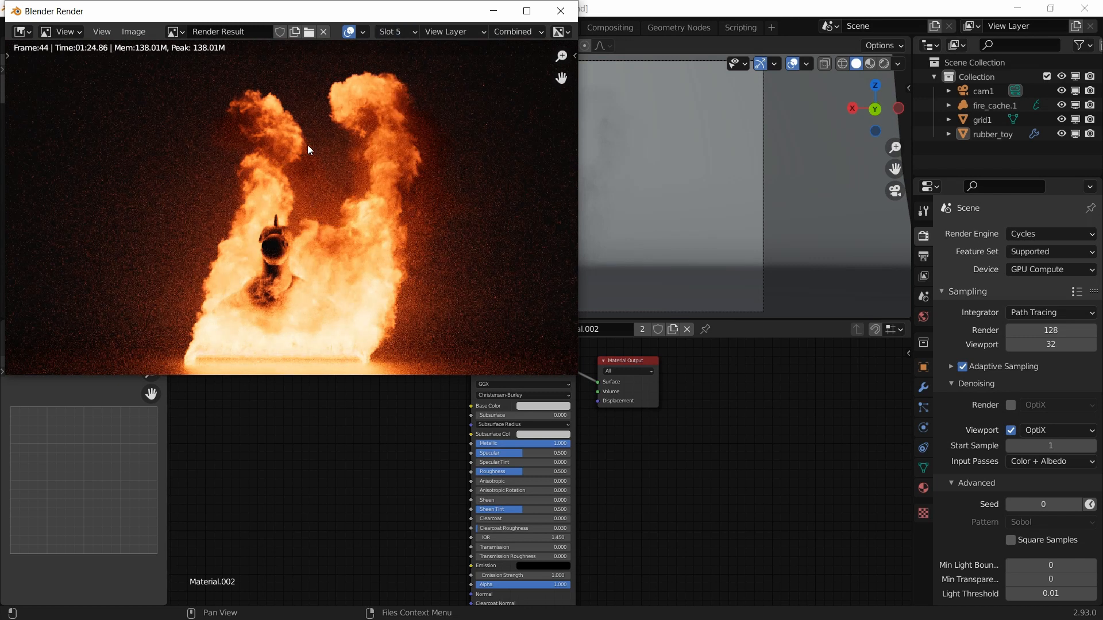
{"action": "left_click", "coordinate": [402, 32]}
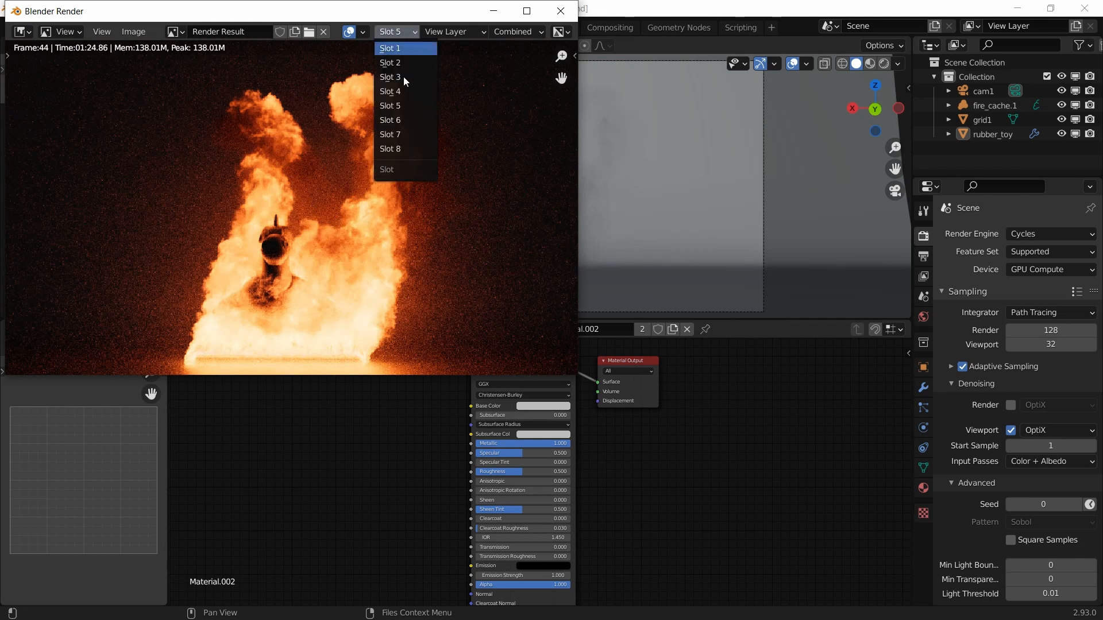
{"action": "left_click", "coordinate": [402, 94]}
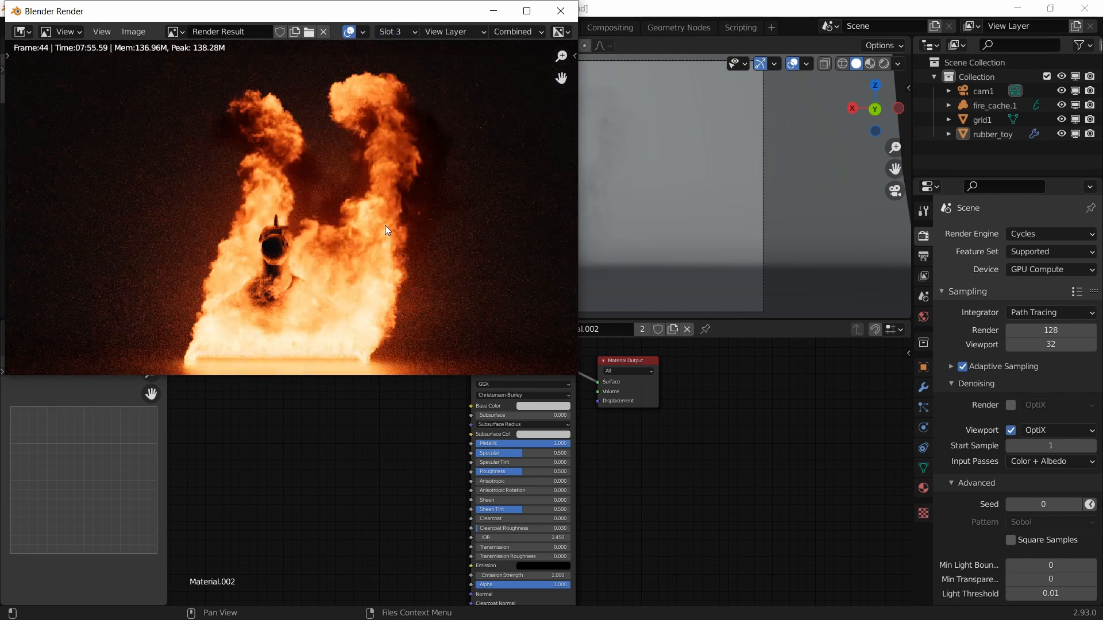
{"action": "left_click", "coordinate": [401, 32]}
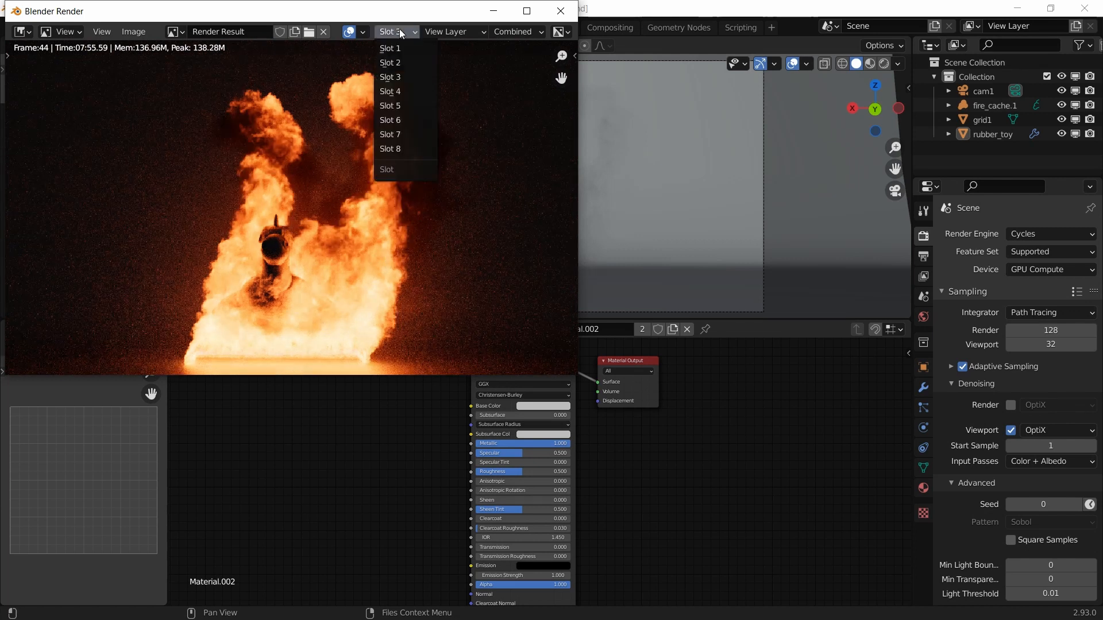
{"action": "left_click", "coordinate": [401, 97]}
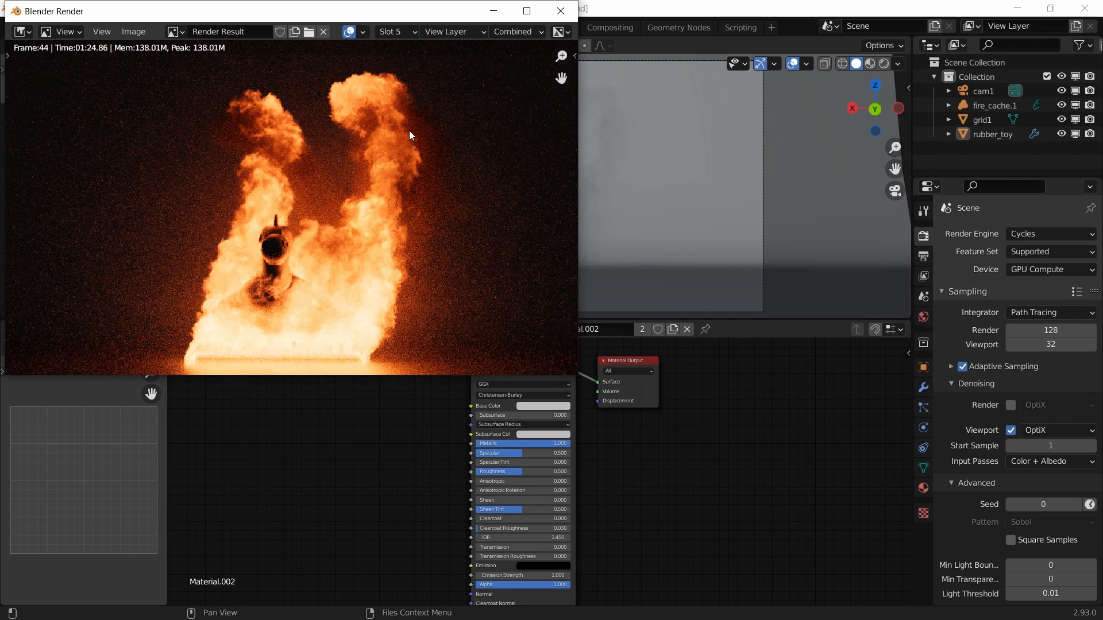
Step: Cycle through the renders in slots 4, 3 and 5 for comparison
{"action": "left_click", "coordinate": [406, 31]}
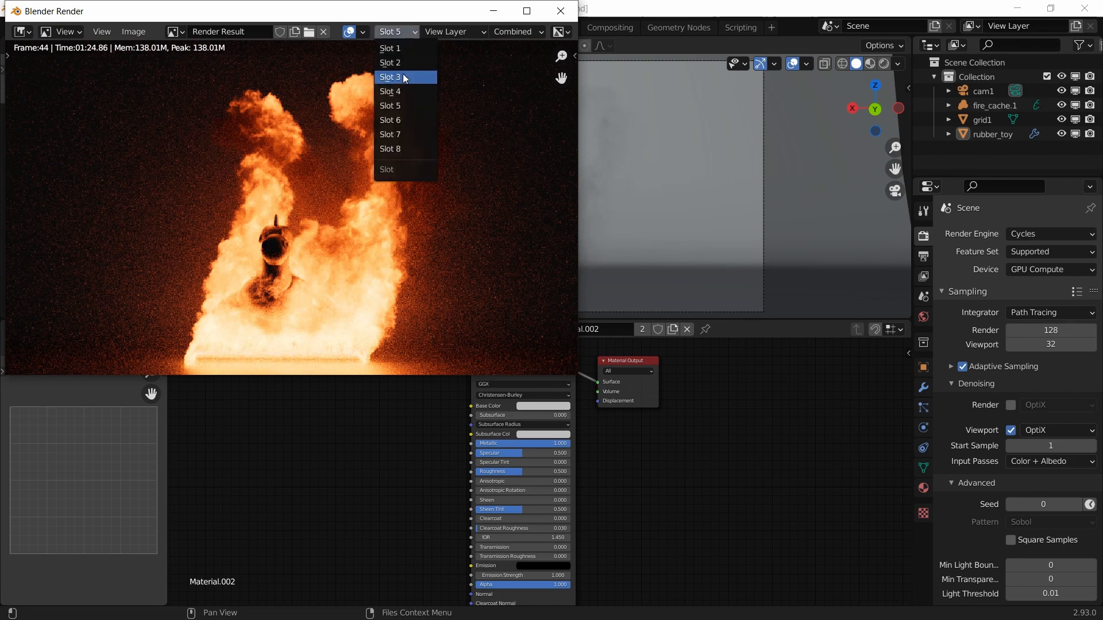
{"action": "left_click", "coordinate": [402, 92]}
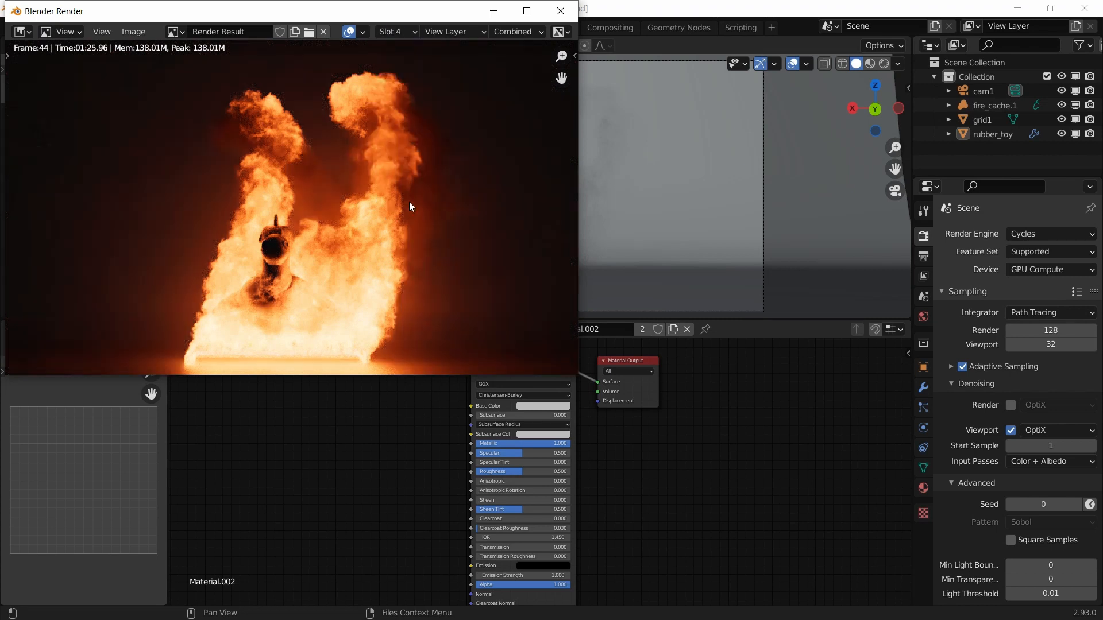
{"action": "left_click", "coordinate": [506, 32]}
{"action": "left_click", "coordinate": [394, 32]}
{"action": "left_click", "coordinate": [397, 78]}
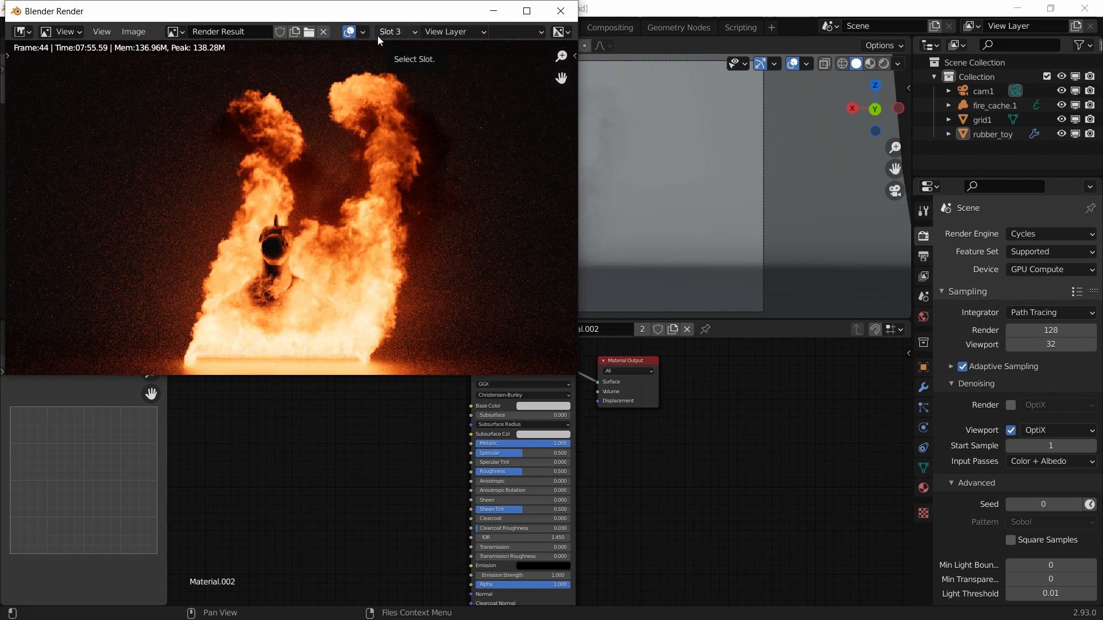
{"action": "left_click", "coordinate": [393, 32]}
{"action": "left_click", "coordinate": [396, 93]}
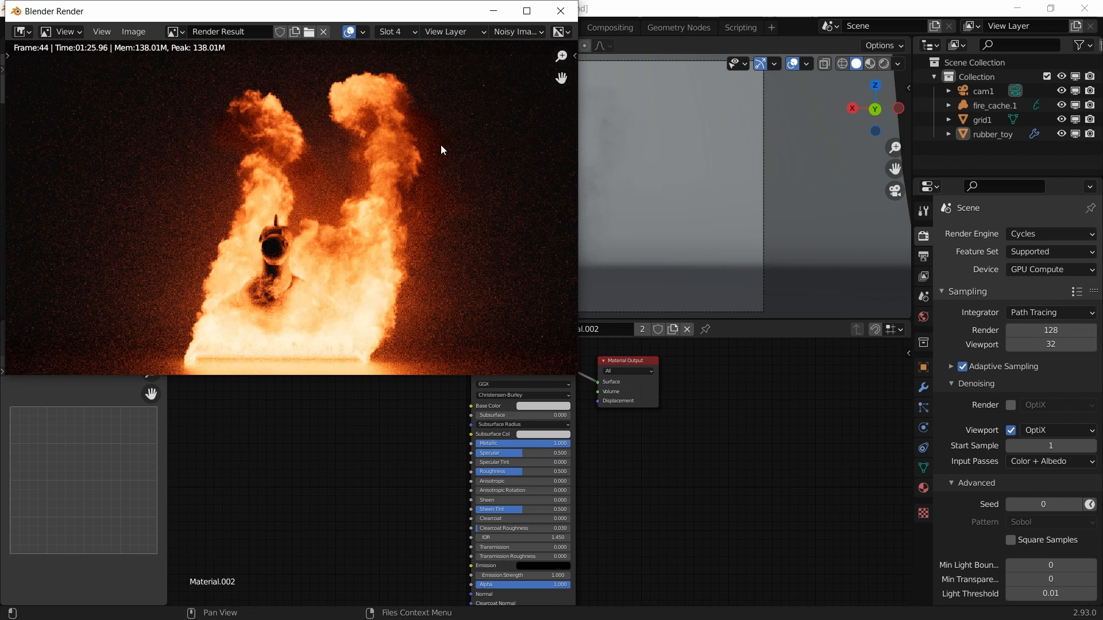
{"action": "left_click", "coordinate": [398, 33]}
{"action": "left_click", "coordinate": [401, 107]}
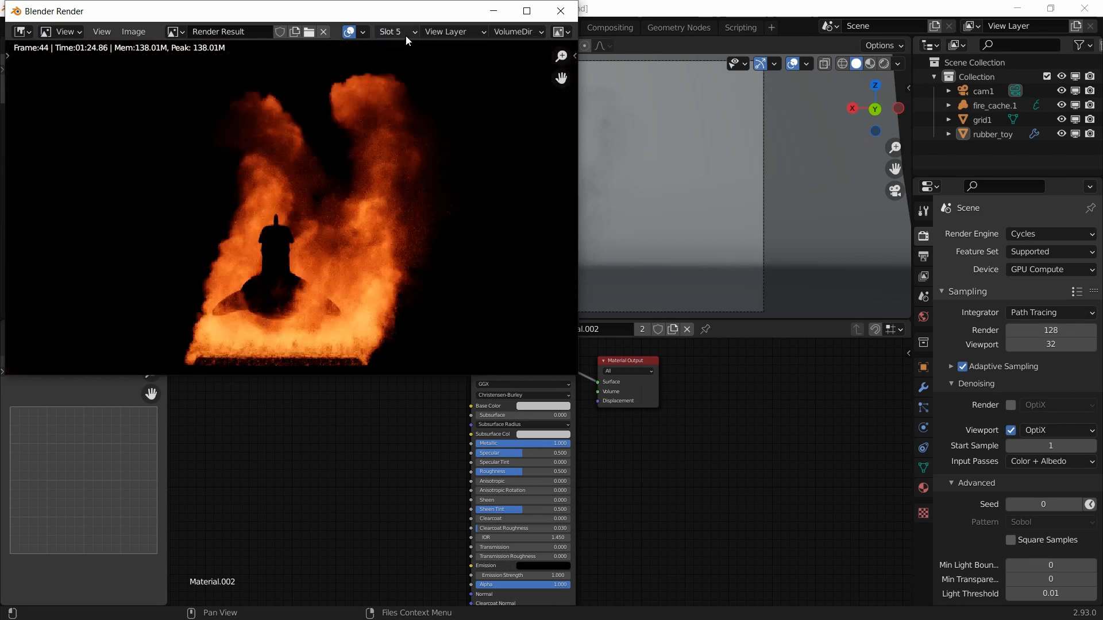
Step: Show the Combined pass, then switch to the empty slot 6
{"action": "left_click", "coordinate": [404, 33]}
{"action": "left_click", "coordinate": [518, 32]}
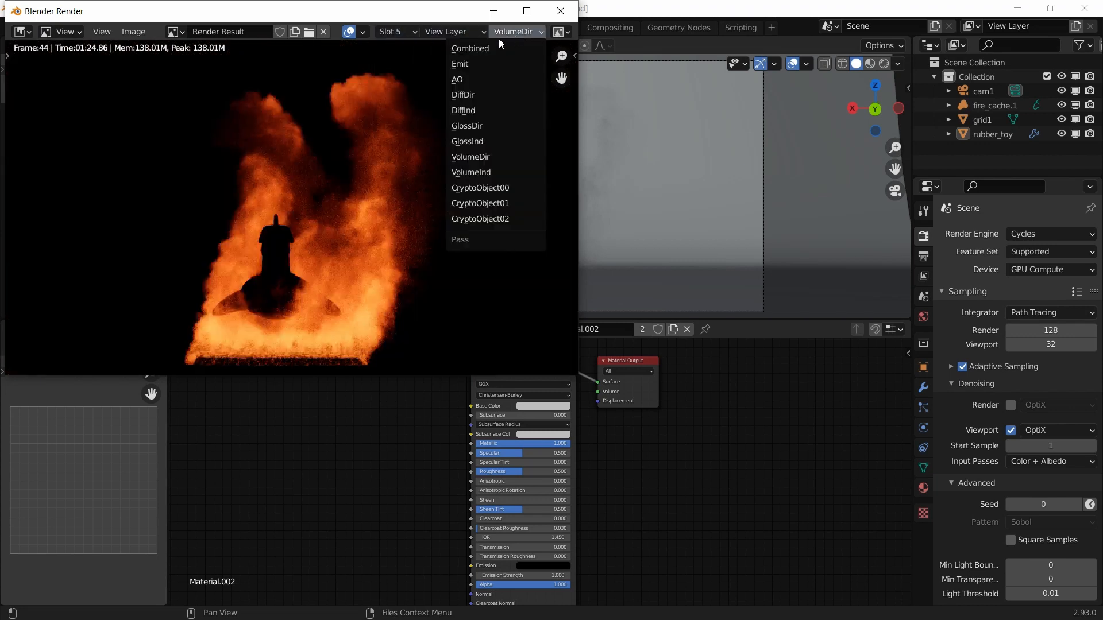
{"action": "left_click", "coordinate": [490, 46]}
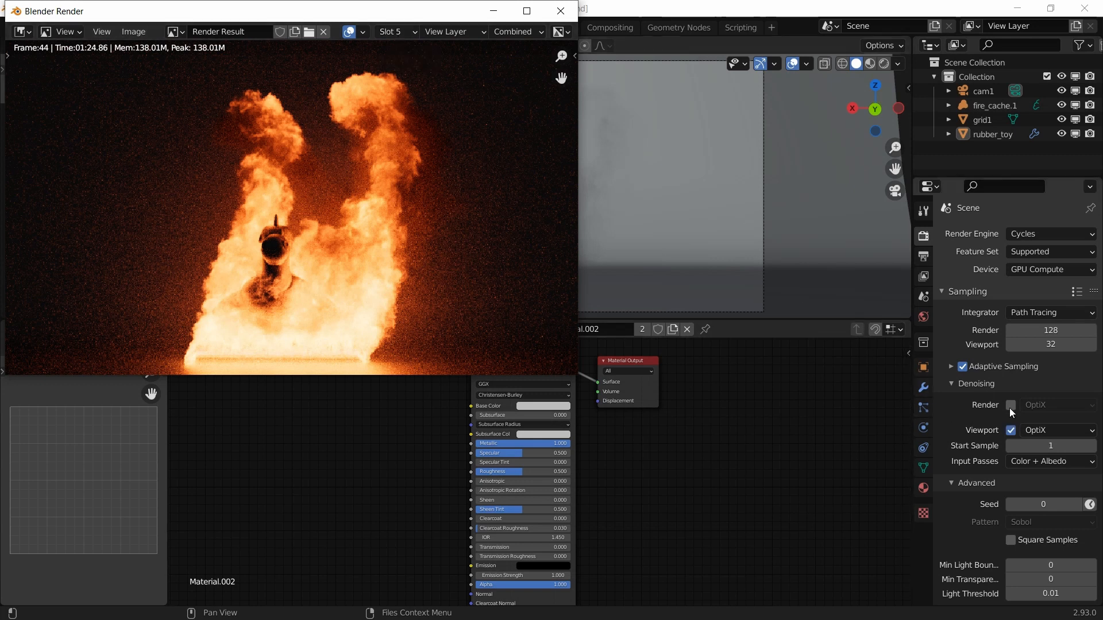
{"action": "left_click", "coordinate": [396, 32]}
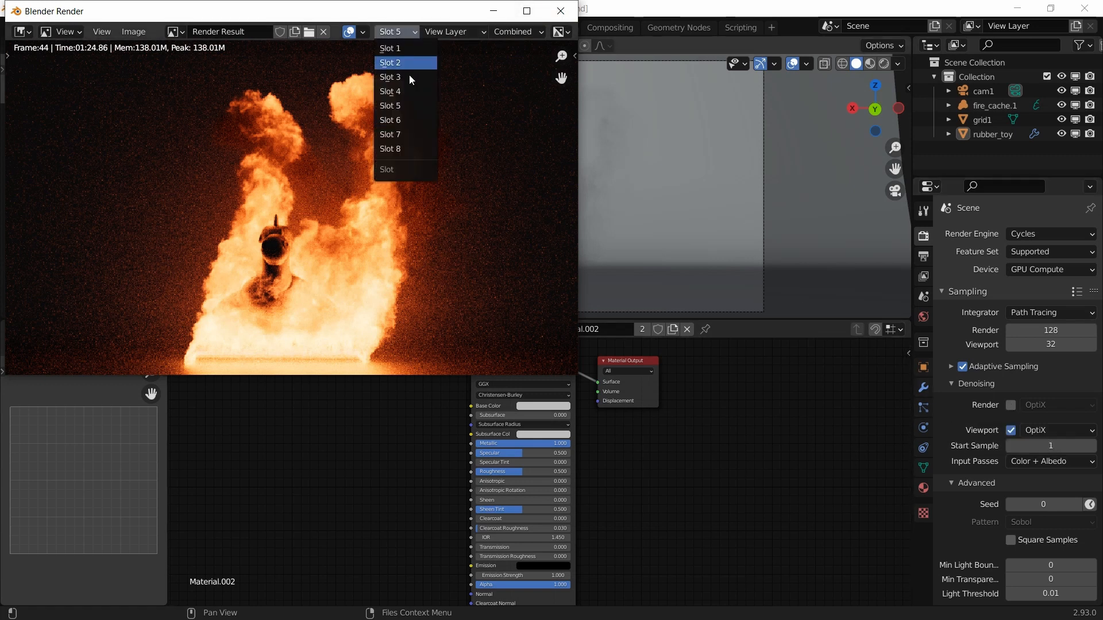
{"action": "left_click", "coordinate": [405, 114]}
Step: Close the render window, re-enable final-render denoising, save, and adjust the volume render Step Rate
{"action": "left_click", "coordinate": [561, 11]}
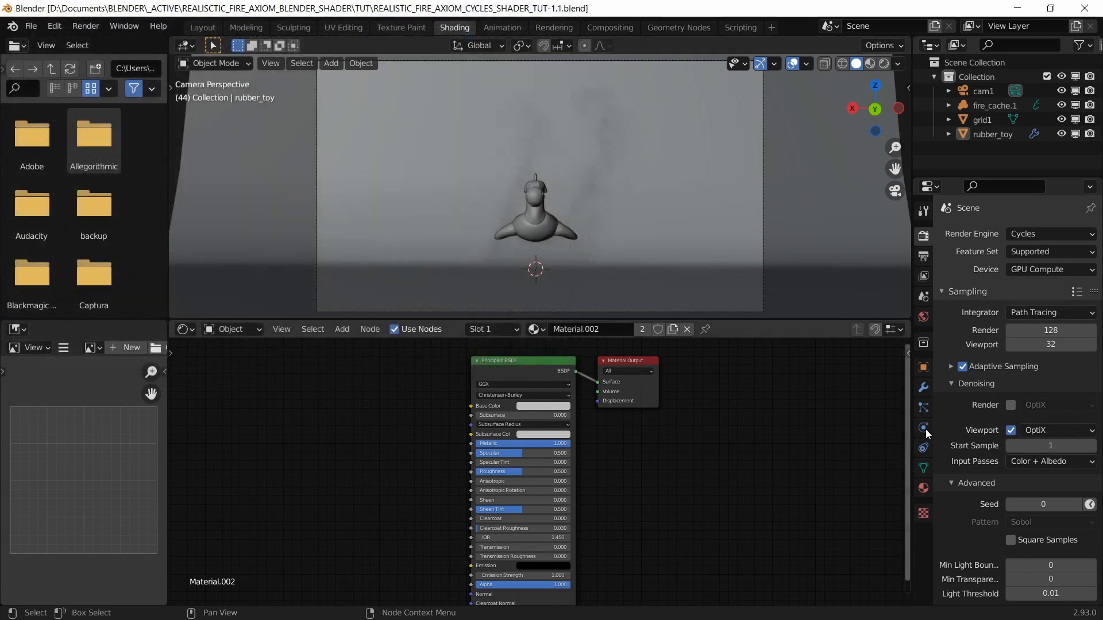
{"action": "left_click", "coordinate": [1010, 405]}
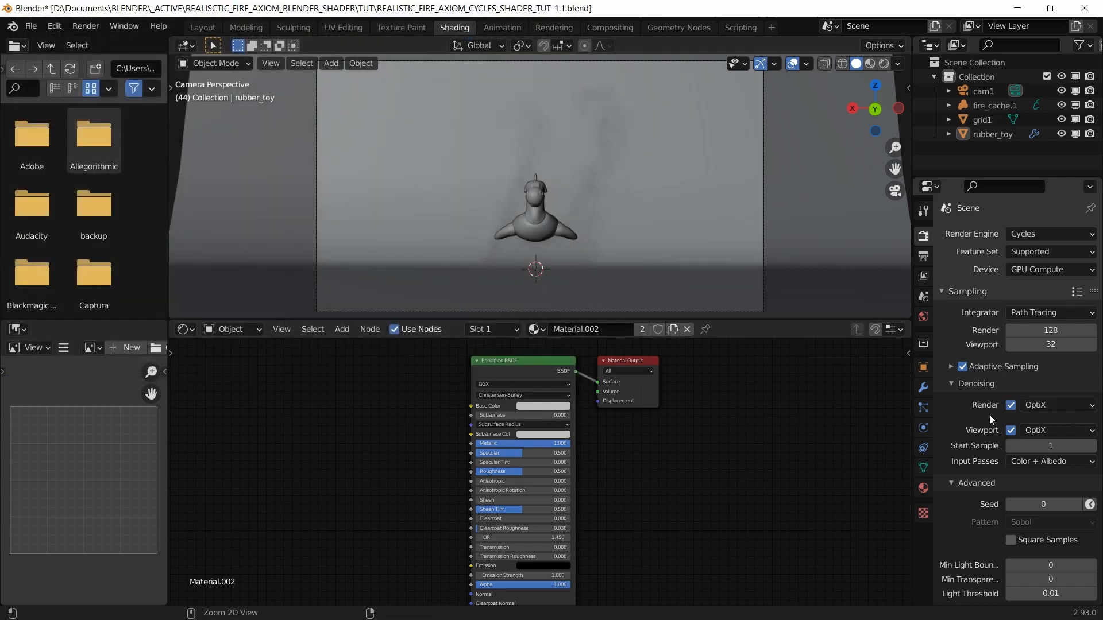
{"action": "key", "text": "ctrl+s"}
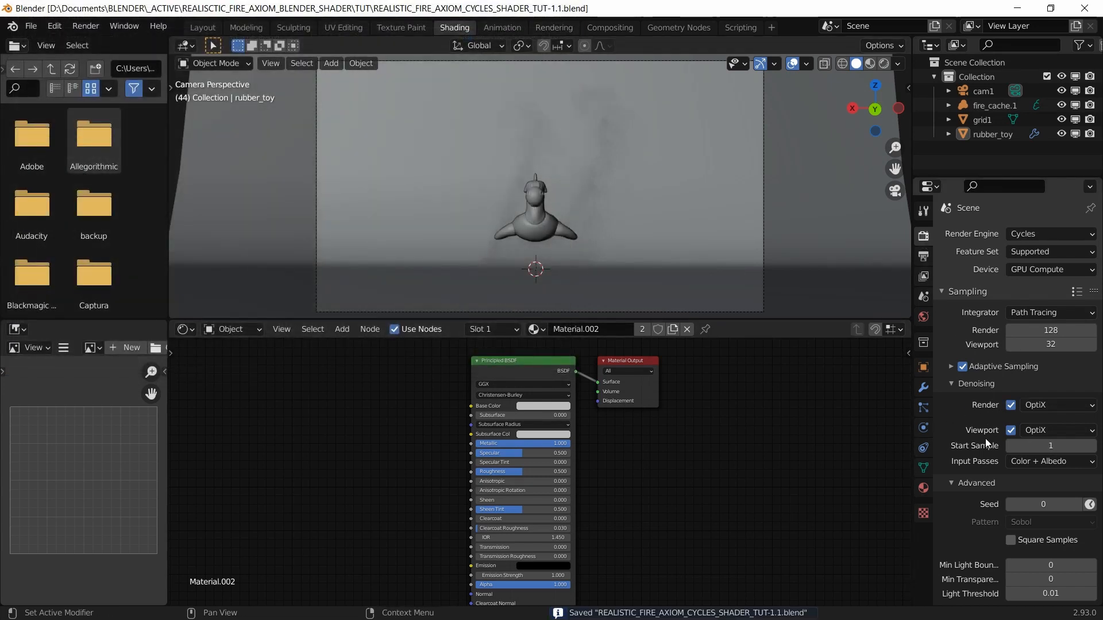
{"action": "scroll", "coordinate": [984, 439], "scroll_direction": "down", "scroll_amount": 10}
{"action": "scroll", "coordinate": [985, 439], "scroll_direction": "down", "scroll_amount": 3}
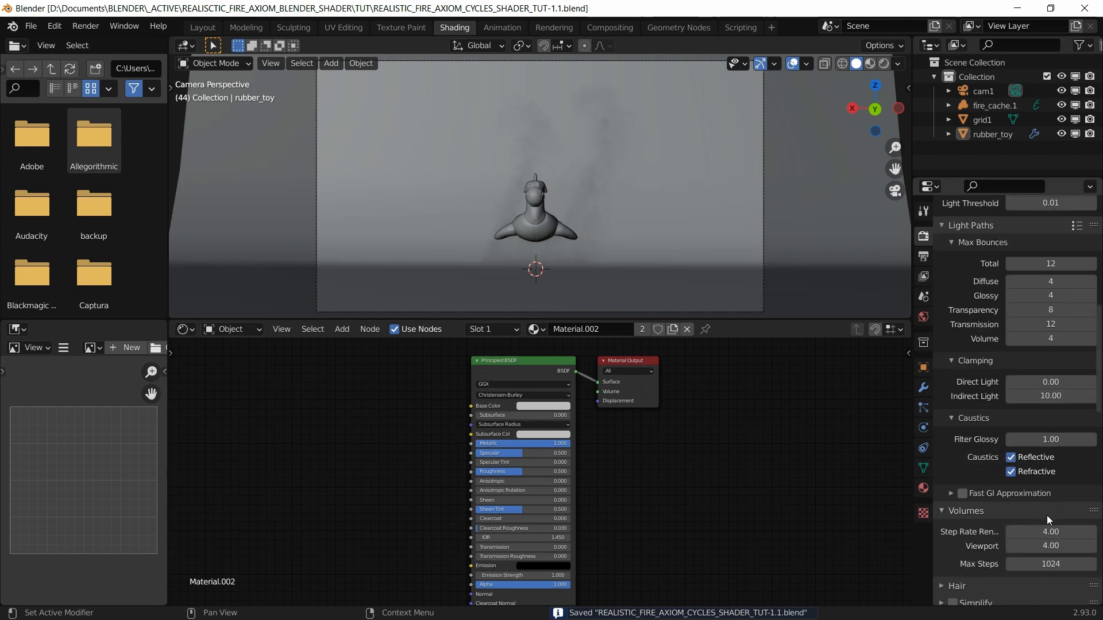
{"action": "left_click", "coordinate": [1047, 532]}
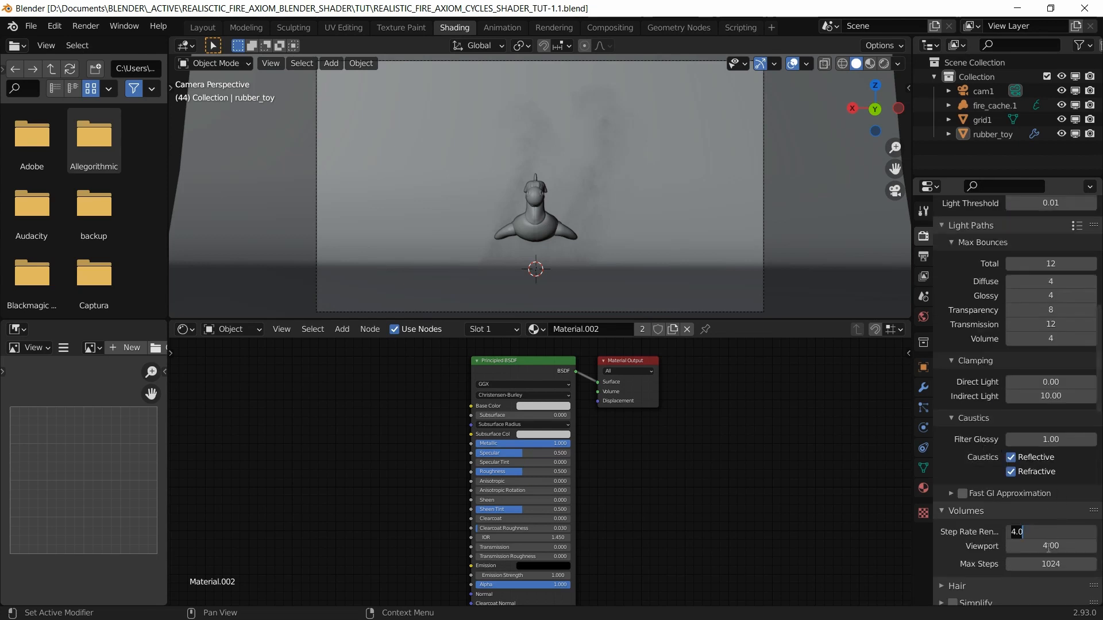
{"action": "key", "text": "Return"}
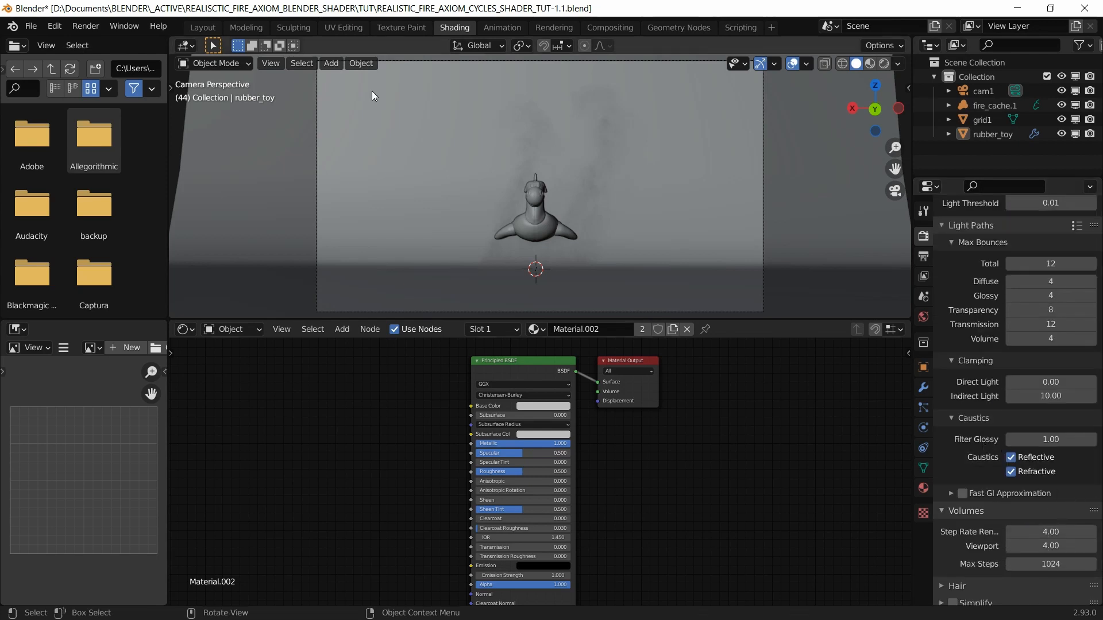
Step: Render the current frame, then compare the slot 4 and slot 5 renders
{"action": "left_click", "coordinate": [101, 25]}
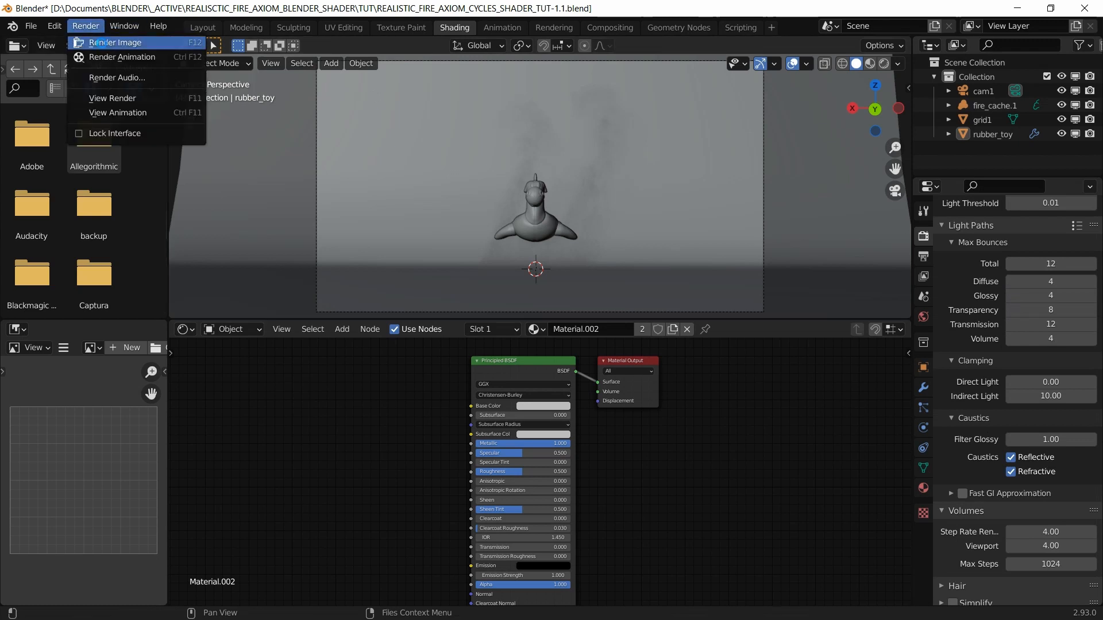
{"action": "left_click", "coordinate": [102, 43]}
{"action": "left_click", "coordinate": [87, 26]}
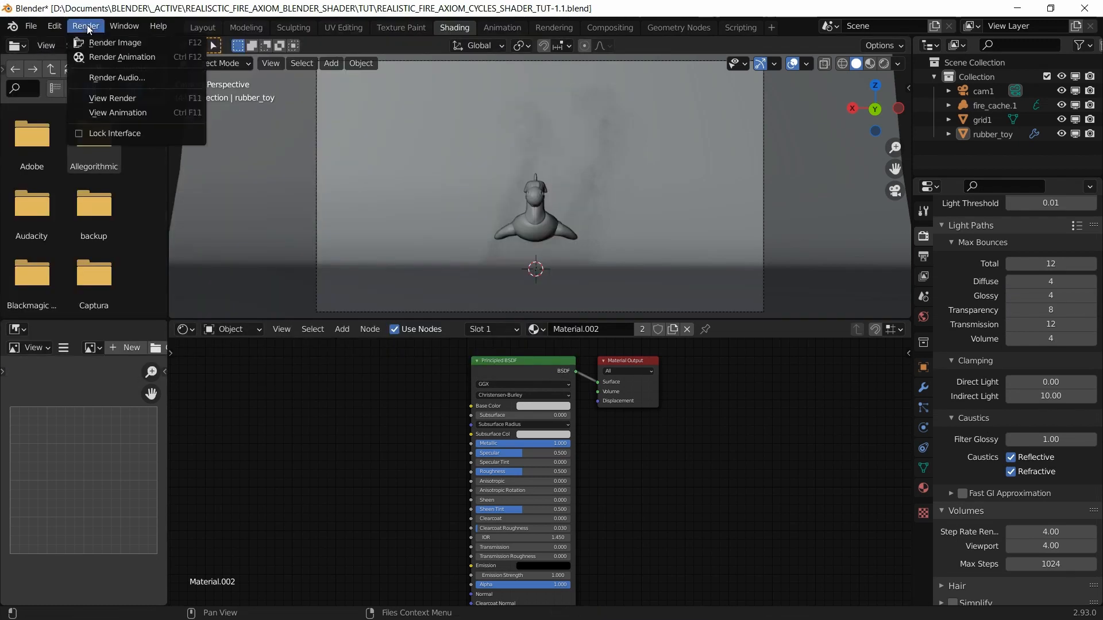
{"action": "left_click", "coordinate": [113, 98]}
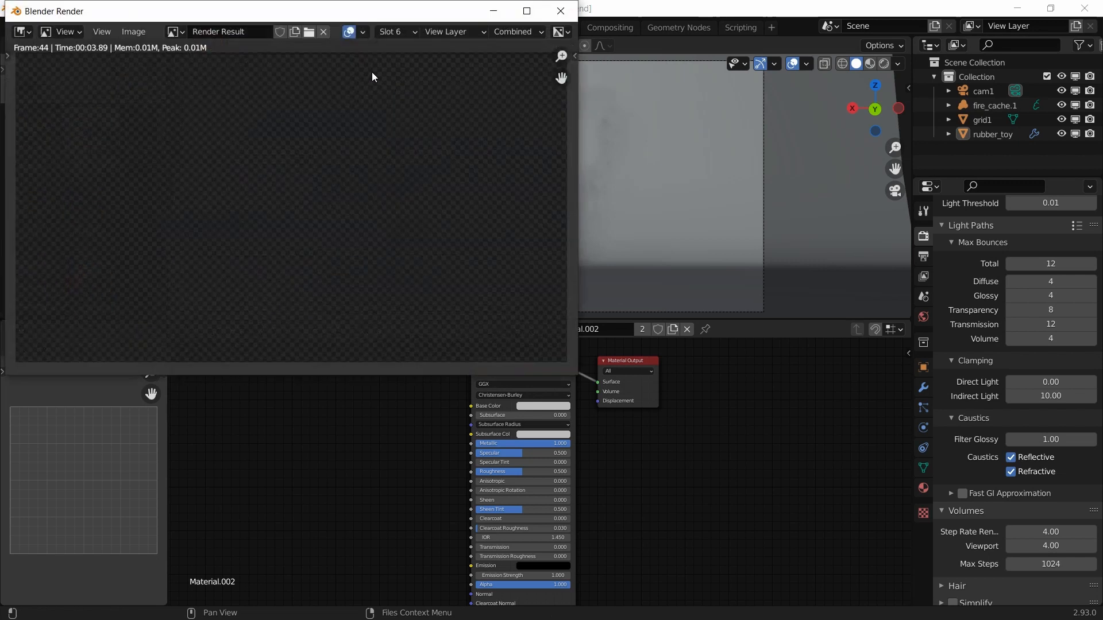
{"action": "left_click", "coordinate": [407, 34]}
{"action": "left_click", "coordinate": [398, 107]}
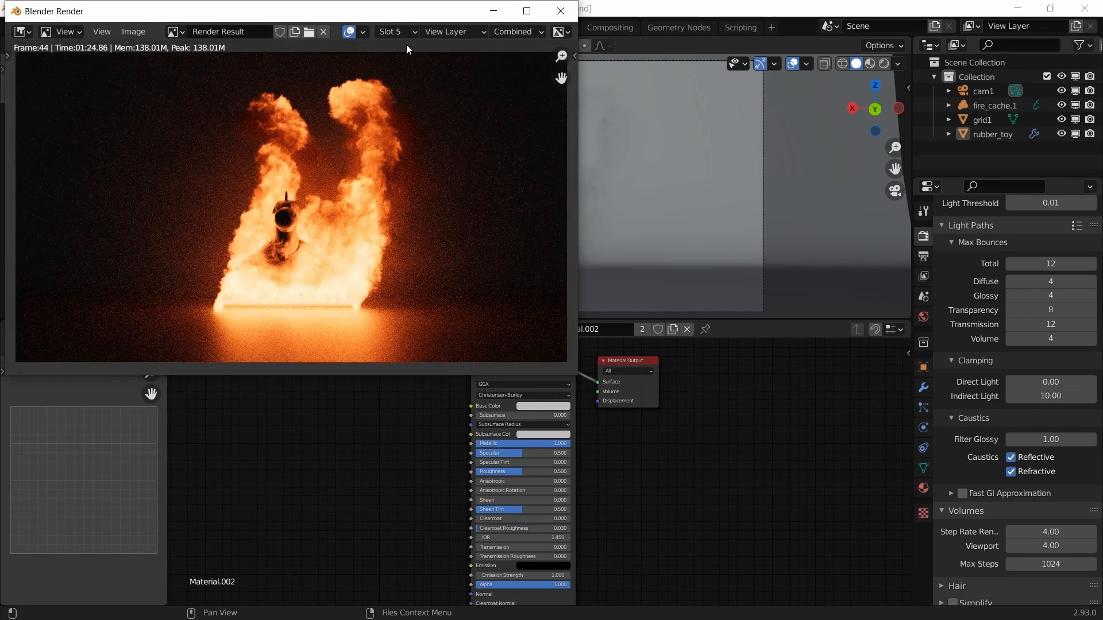
{"action": "left_click", "coordinate": [398, 31]}
{"action": "left_click", "coordinate": [399, 93]}
{"action": "left_click", "coordinate": [398, 31]}
{"action": "left_click", "coordinate": [398, 107]}
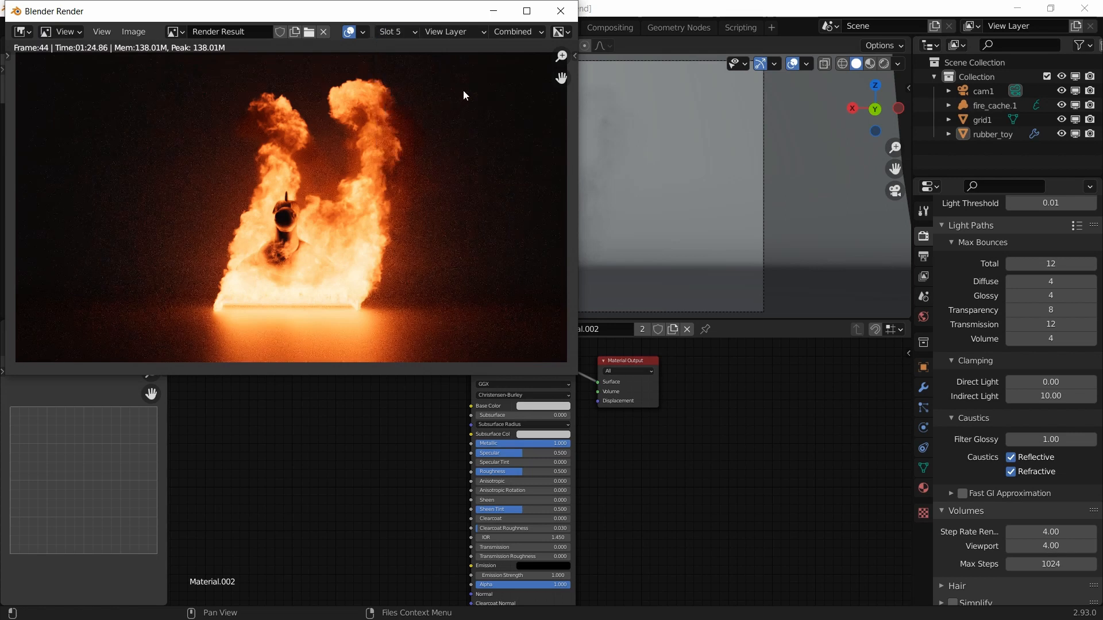
Step: Close the render window and save the project
{"action": "left_click", "coordinate": [561, 12]}
{"action": "key", "text": "ctrl+s"}
{"action": "scroll", "coordinate": [1007, 316], "scroll_direction": "up", "scroll_amount": 6}
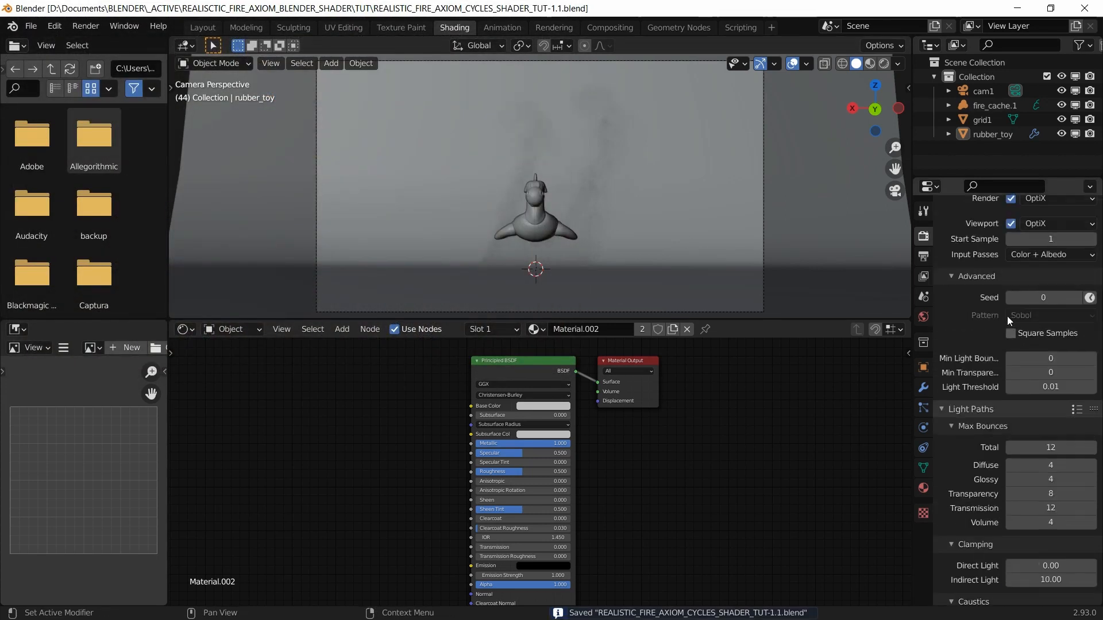
{"action": "scroll", "coordinate": [1007, 316], "scroll_direction": "up", "scroll_amount": 8}
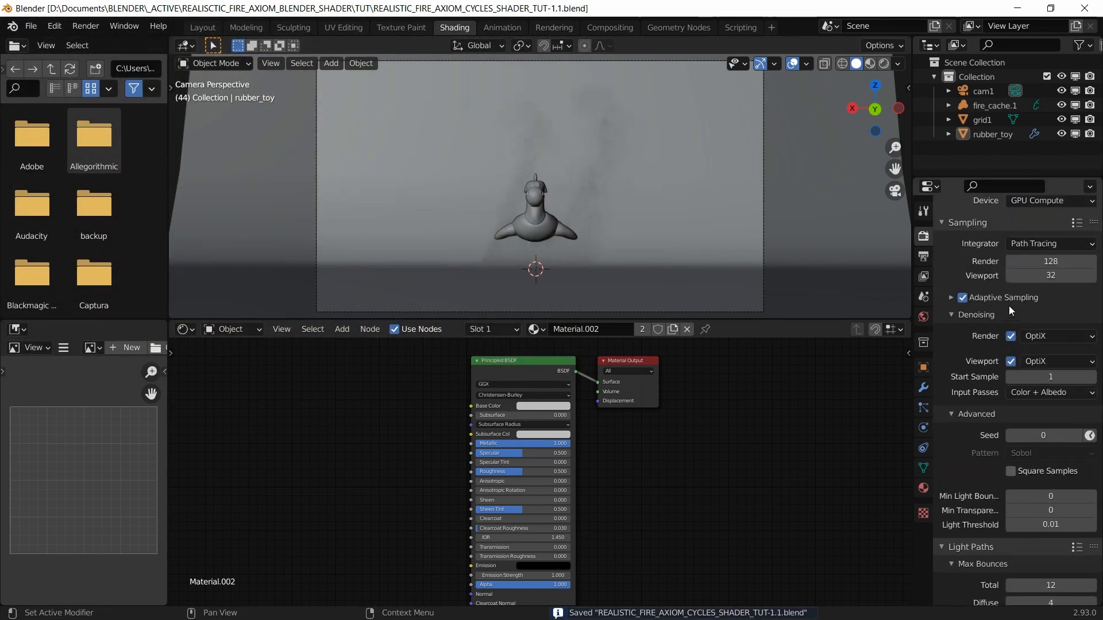
Step: Set Resolution % to 100, save, and render a still of frame 44
{"action": "left_click", "coordinate": [923, 256]}
{"action": "double_click", "coordinate": [1055, 280]}
{"action": "type", "text": "100"}
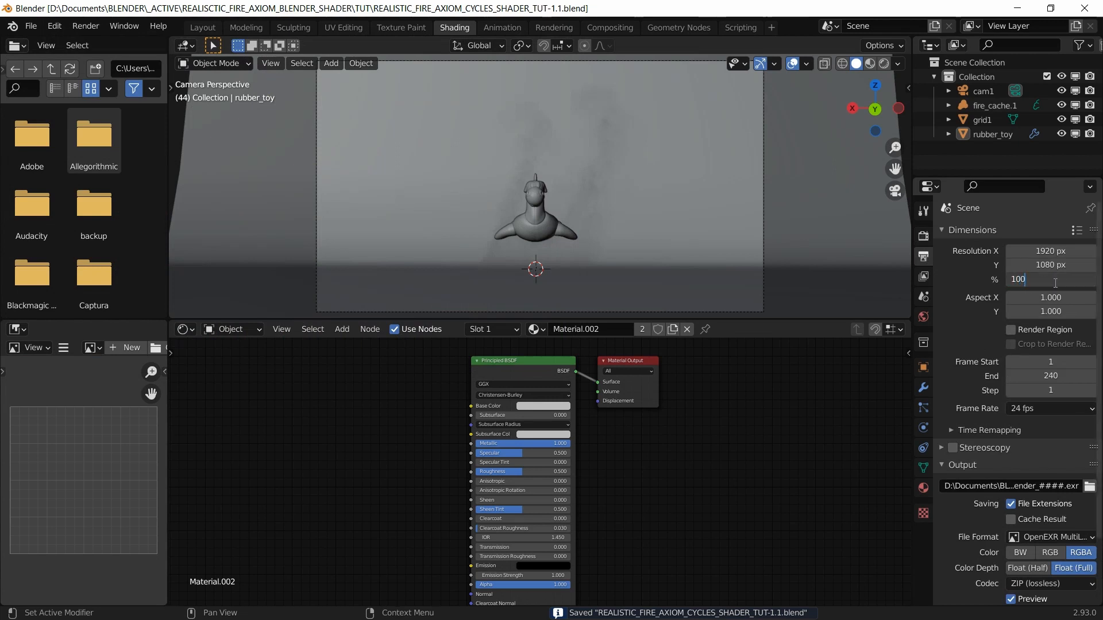
{"action": "key", "text": "Return"}
{"action": "key", "text": "ctrl+s"}
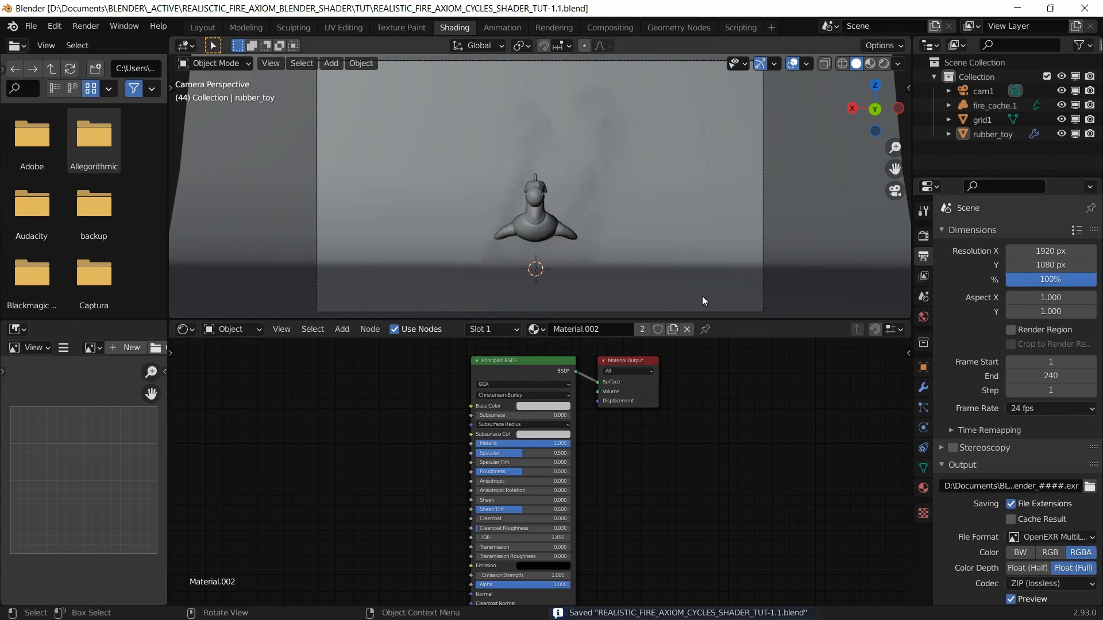
{"action": "left_click", "coordinate": [85, 26]}
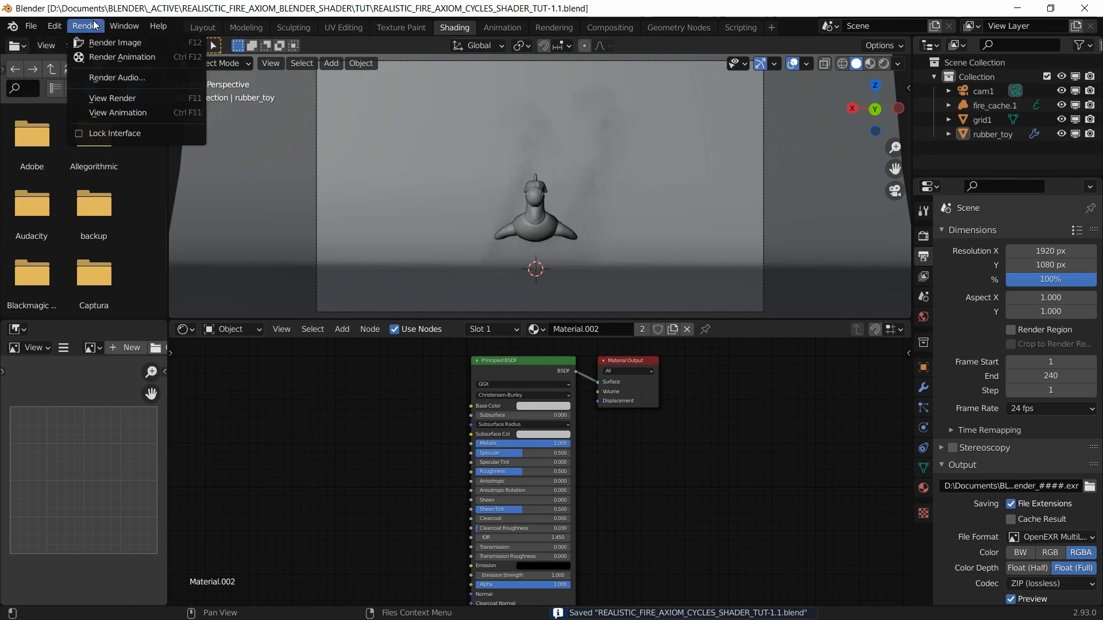
{"action": "left_click", "coordinate": [95, 43]}
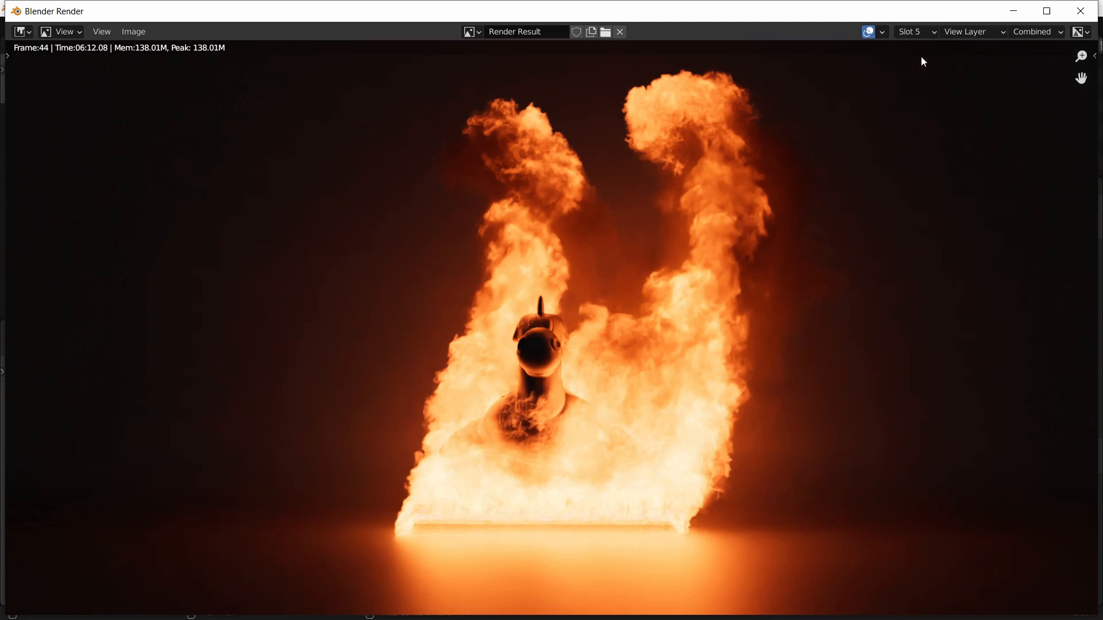
Step: Select empty slot 6, close the render window, save, and render frame 44 into it
{"action": "left_click", "coordinate": [922, 33]}
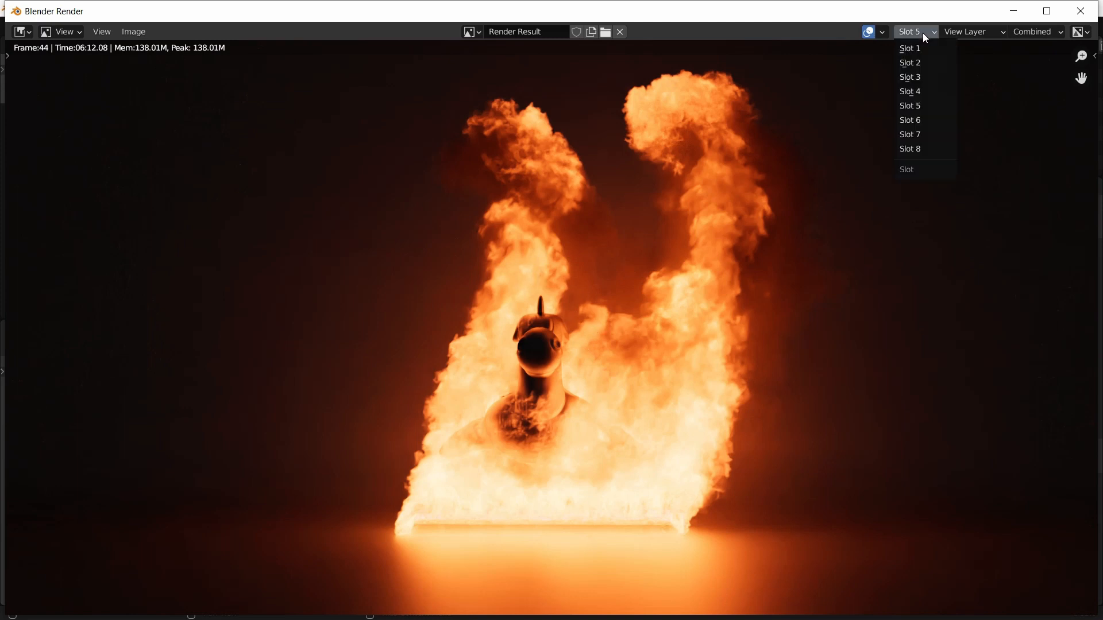
{"action": "left_click", "coordinate": [912, 125]}
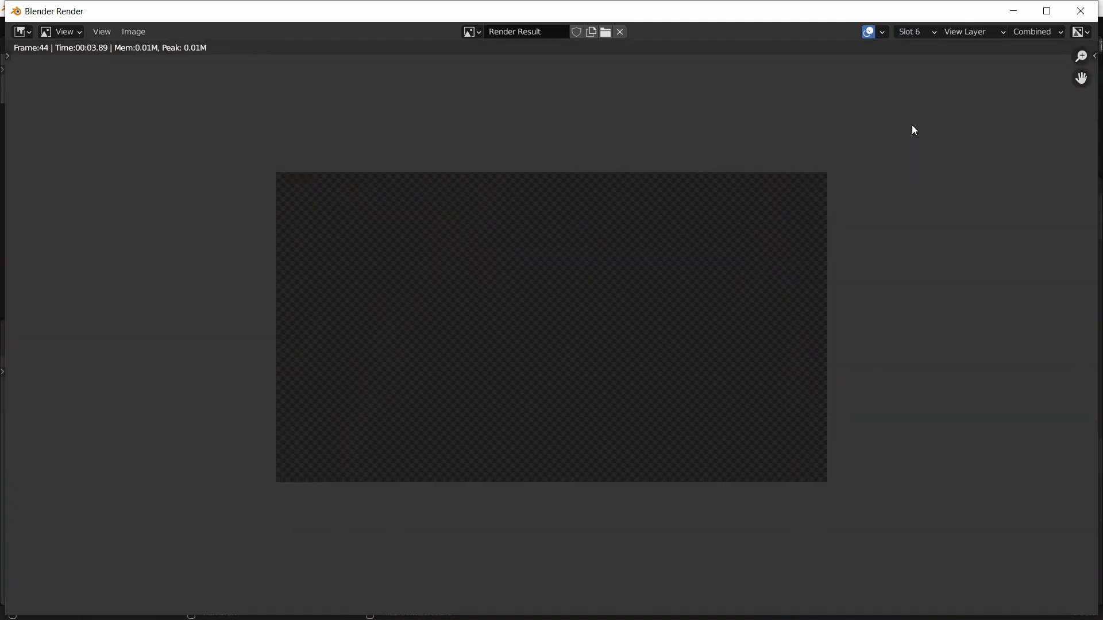
{"action": "left_click", "coordinate": [1080, 11]}
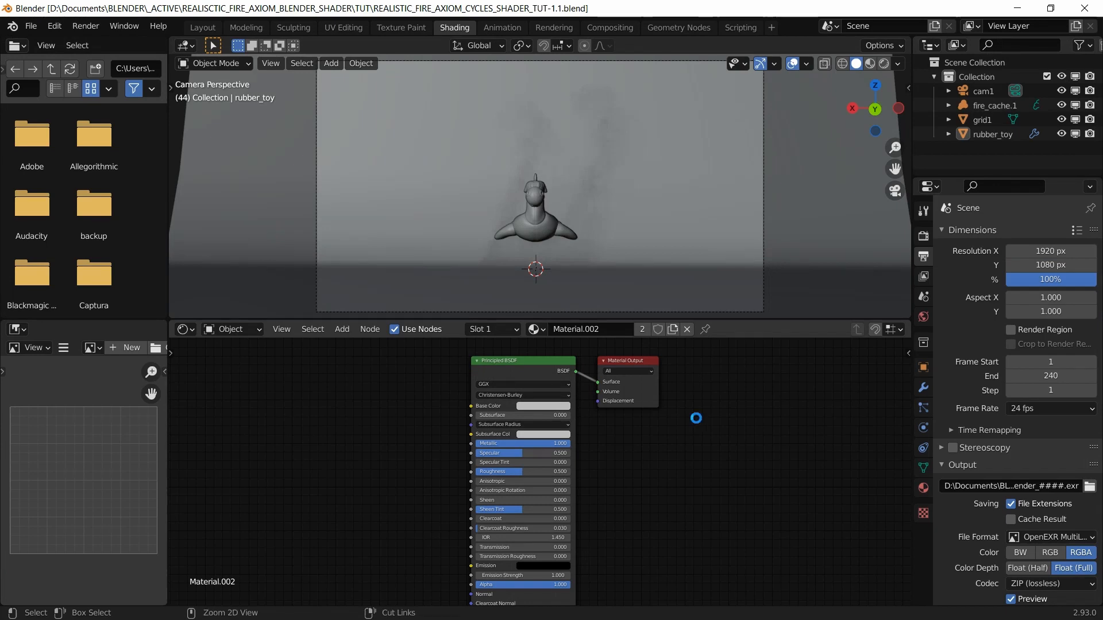
{"action": "key", "text": "ctrl+s"}
{"action": "key", "text": "F12"}
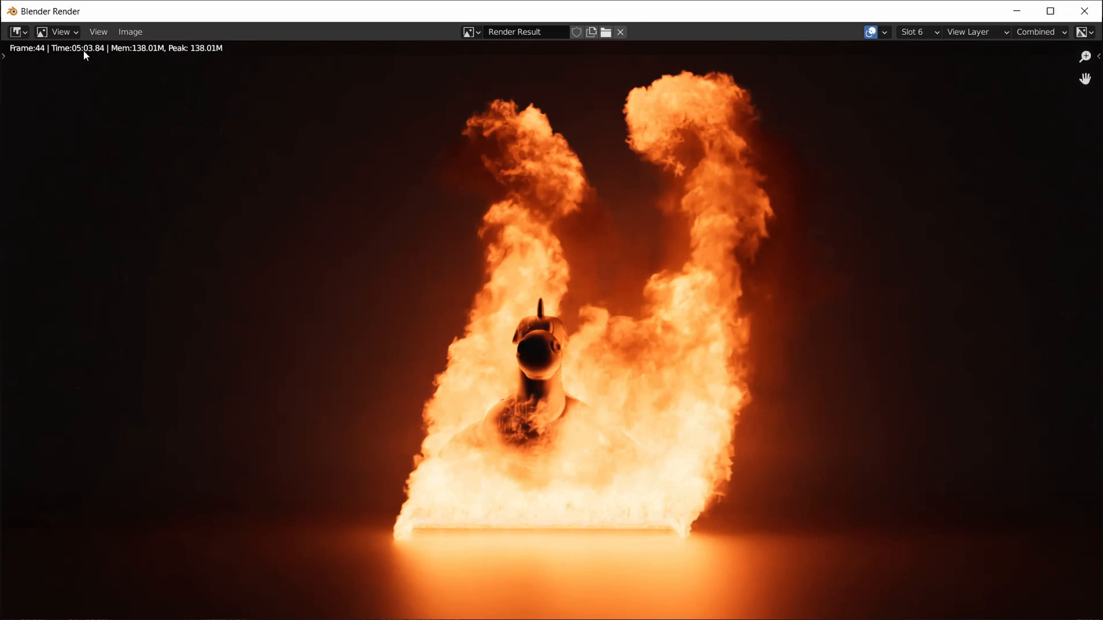
Step: Compare the new slot 6 render with slot 5, then close the render window
{"action": "left_click", "coordinate": [931, 33]}
{"action": "left_click", "coordinate": [924, 110]}
{"action": "left_click", "coordinate": [915, 34]}
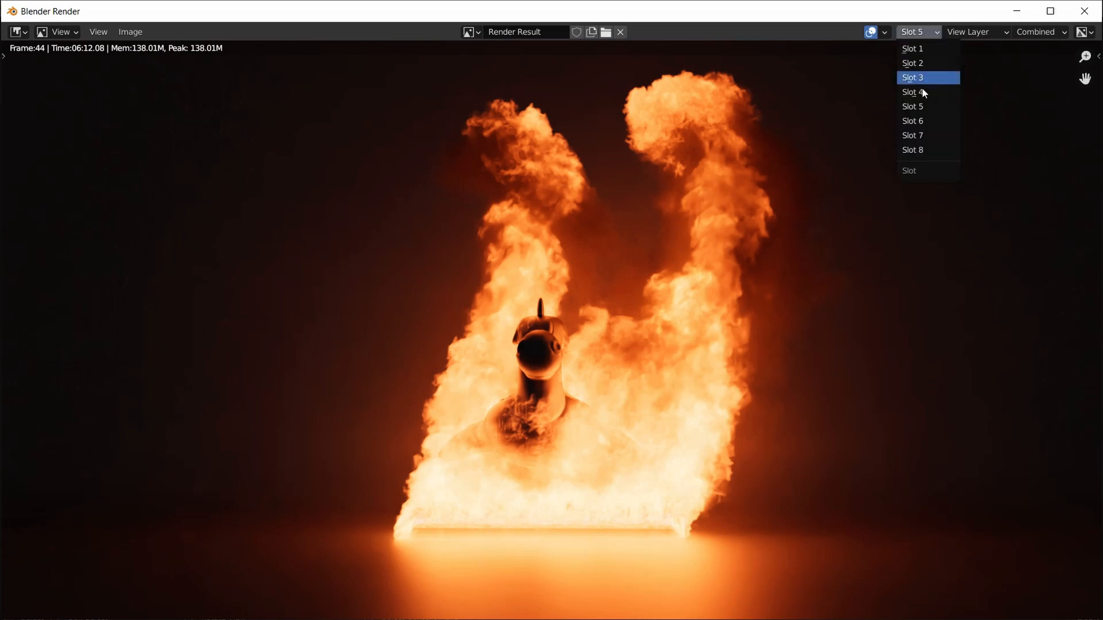
{"action": "left_click", "coordinate": [929, 122]}
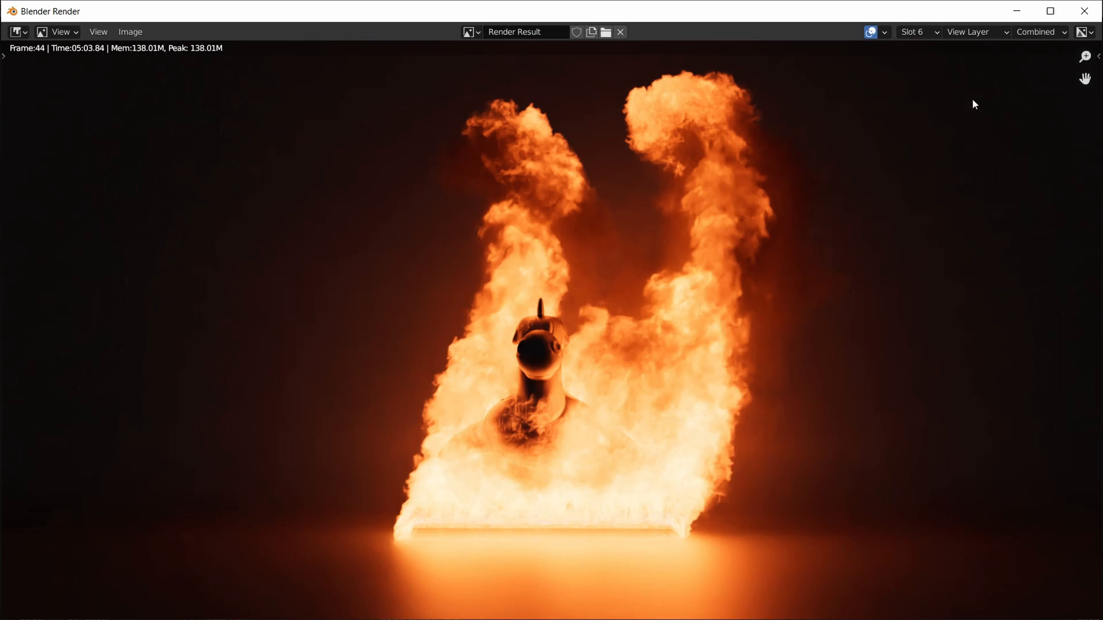
{"action": "left_click", "coordinate": [1016, 11]}
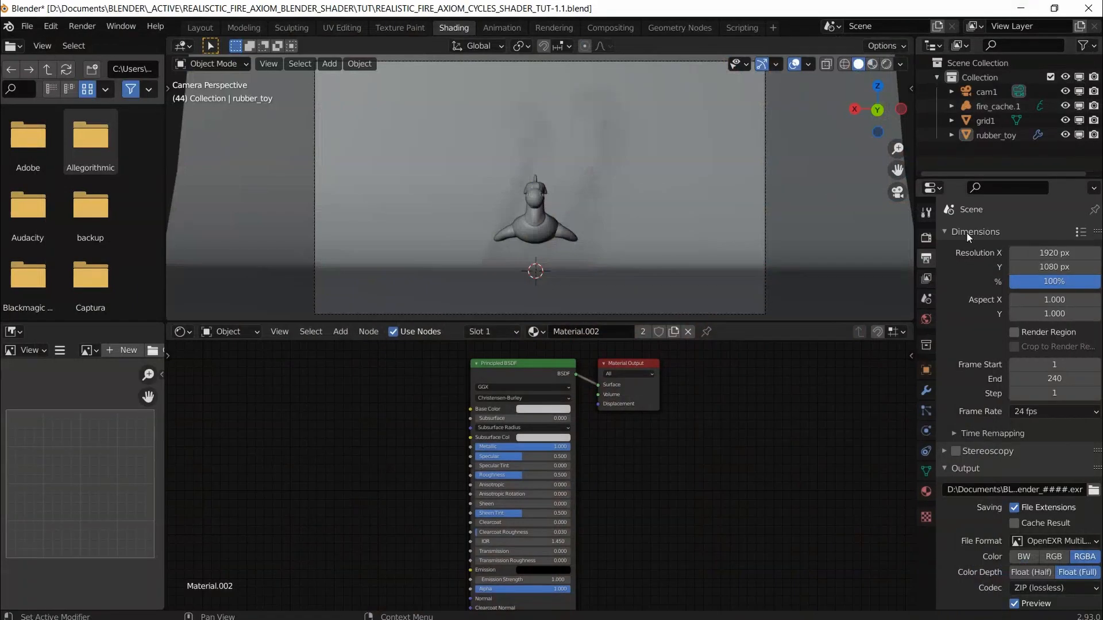
Step: Set the render Resolution Y to 804 px for a letterboxed frame
{"action": "left_click", "coordinate": [1049, 267]}
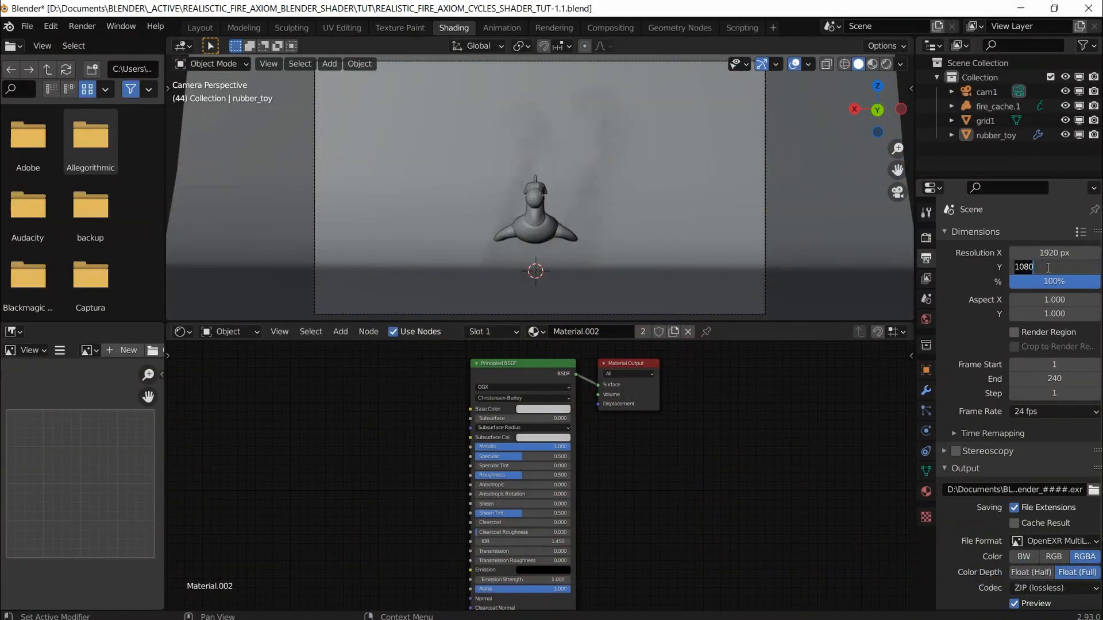
{"action": "type", "text": "804"}
{"action": "key", "text": "Return"}
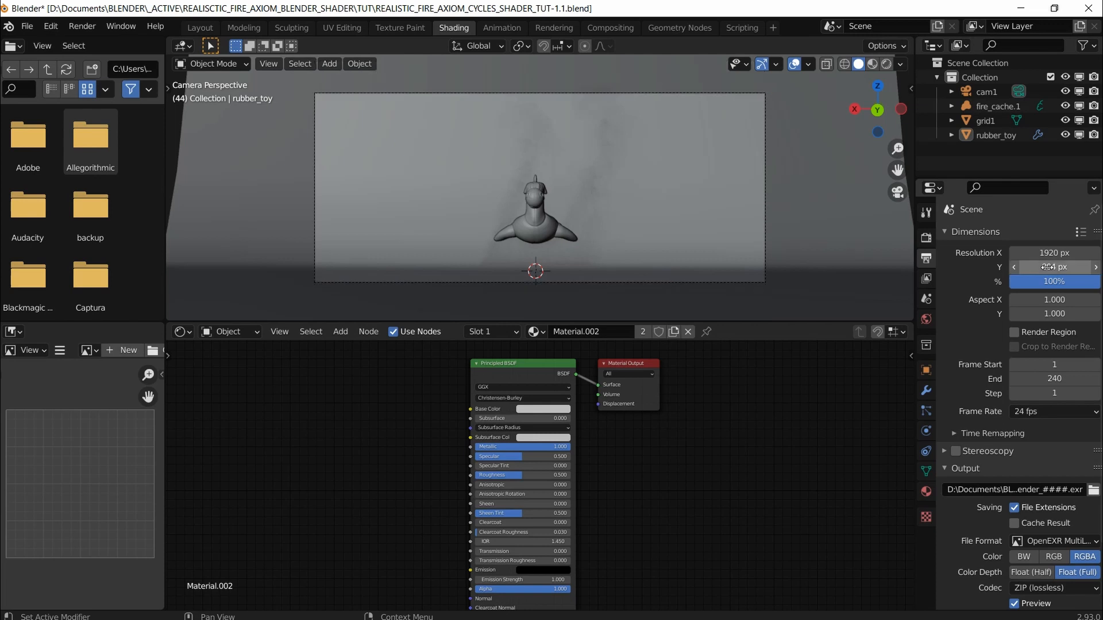
Step: Restore Resolution Y to 1080 px and save the project
{"action": "left_click", "coordinate": [1048, 266]}
{"action": "type", "text": "1080"}
{"action": "key", "text": "Return"}
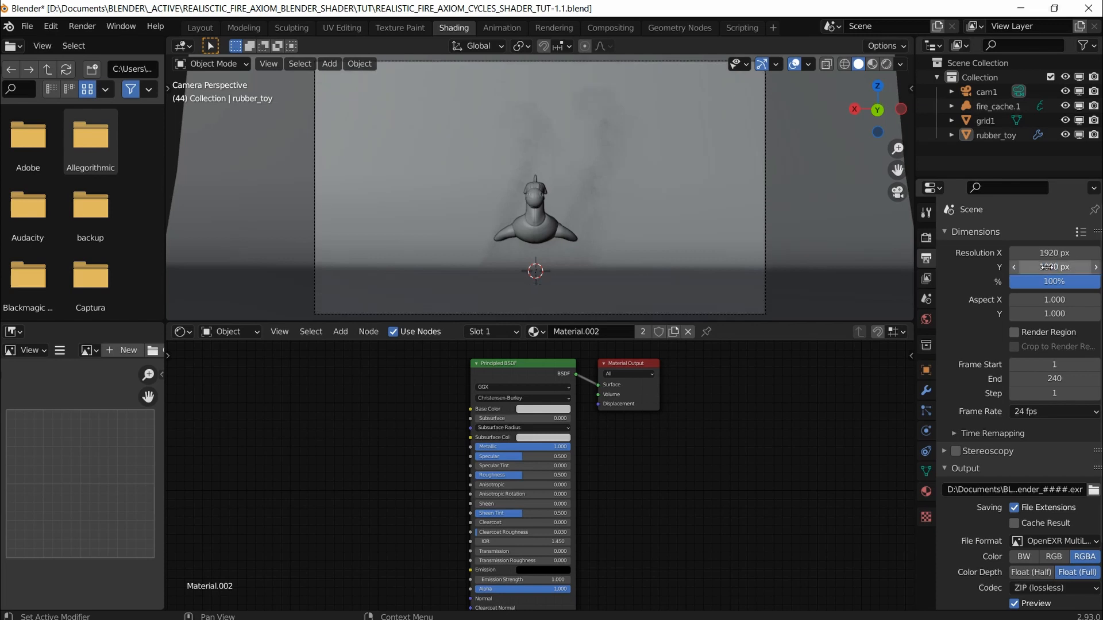
{"action": "key", "text": "ctrl+s"}
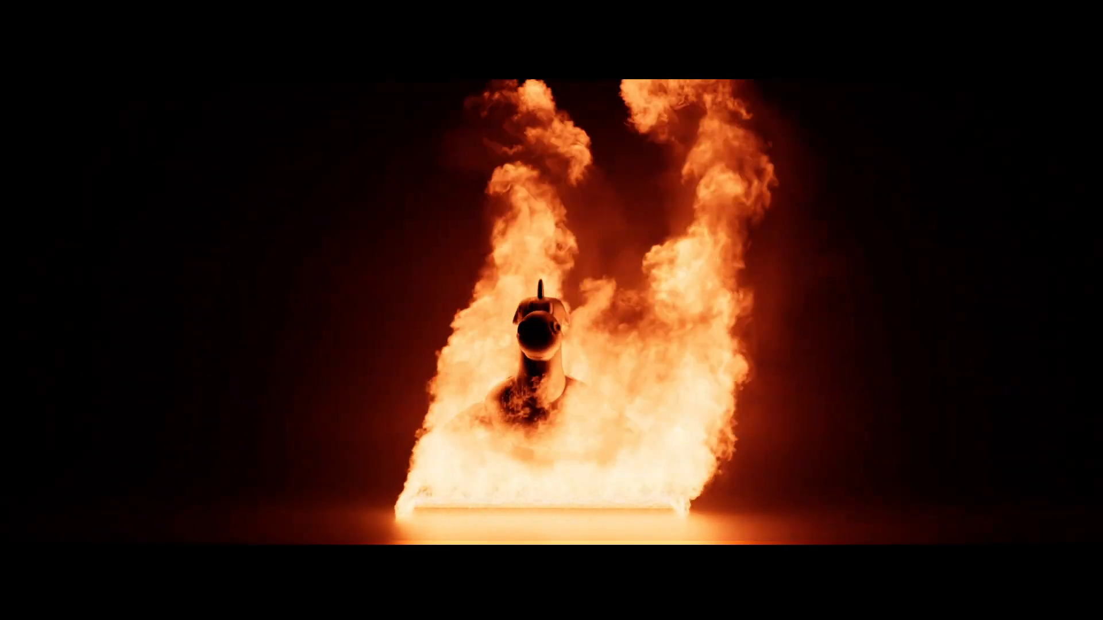
Step: Play the letterboxed fire animation for about three seconds, then pause it
{"action": "key", "text": "space"}
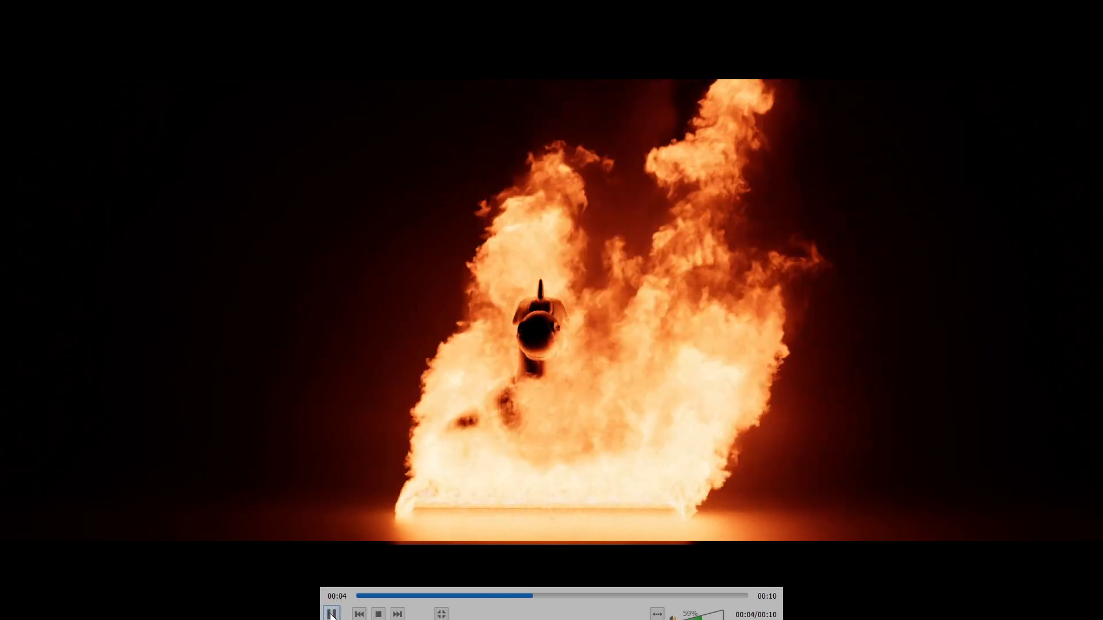
{"action": "key", "text": "space"}
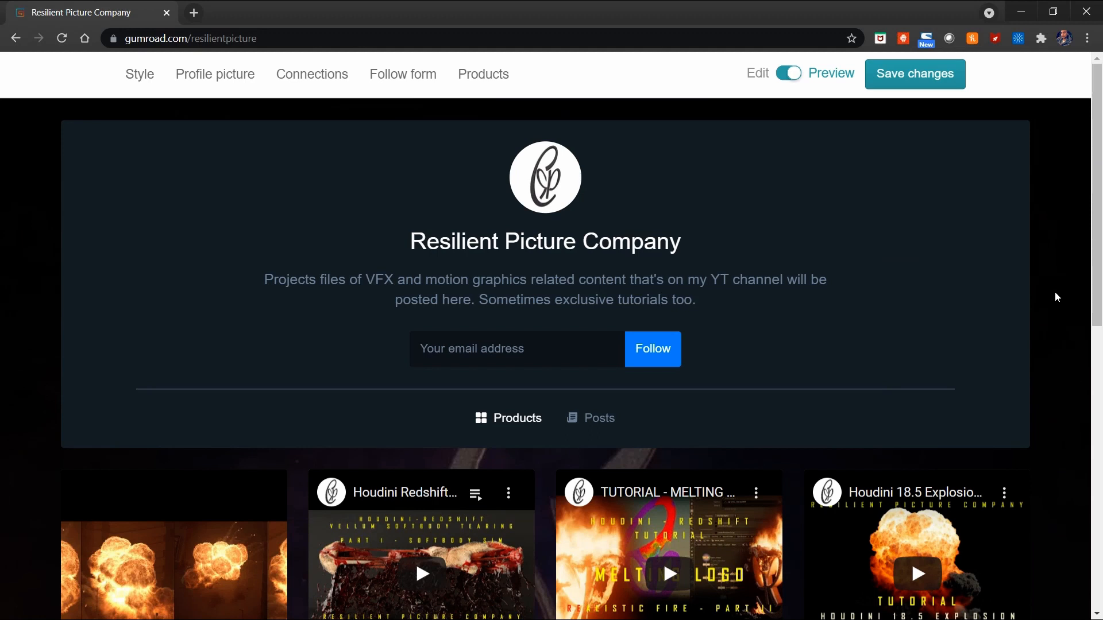
{"action": "scroll", "coordinate": [1055, 293], "scroll_direction": "down", "scroll_amount": 4}
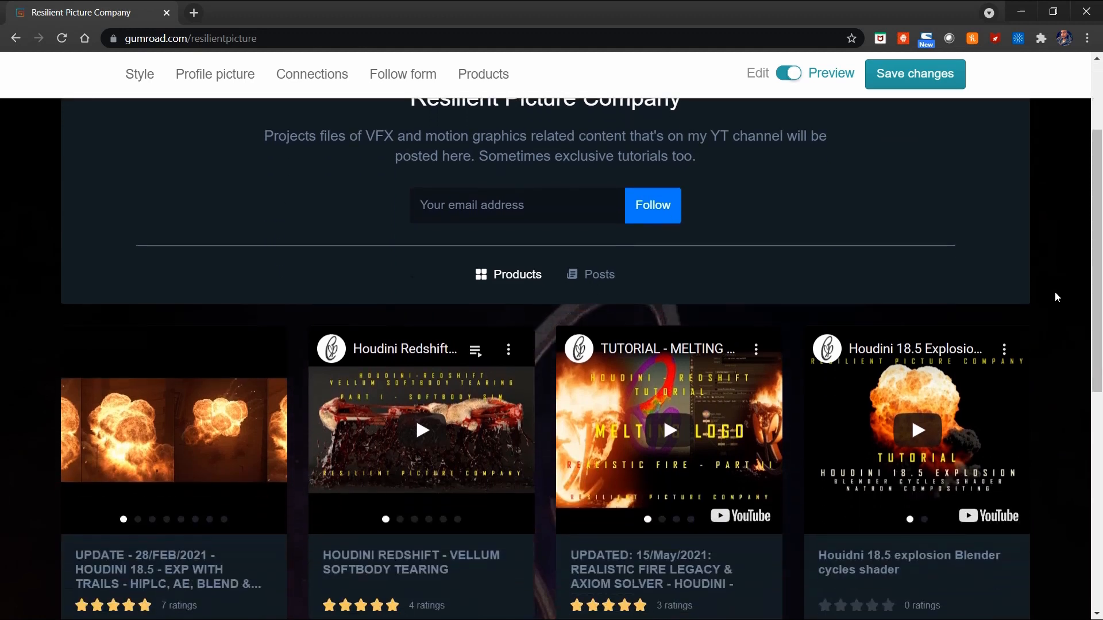
{"action": "scroll", "coordinate": [1055, 297], "scroll_direction": "down", "scroll_amount": 1}
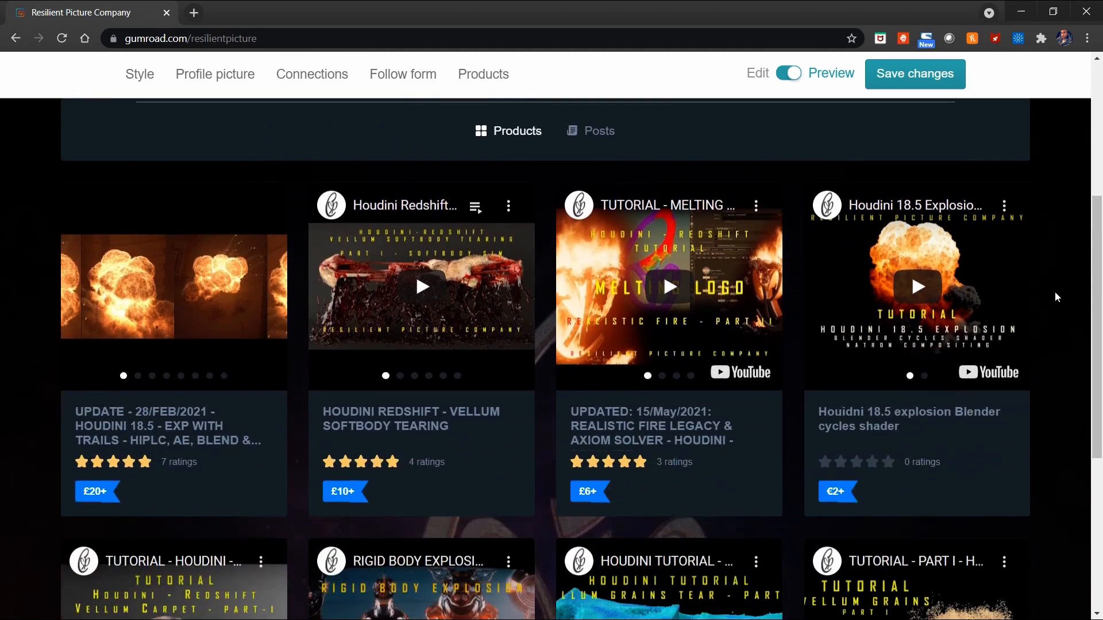
{"action": "scroll", "coordinate": [1055, 295], "scroll_direction": "down", "scroll_amount": 5}
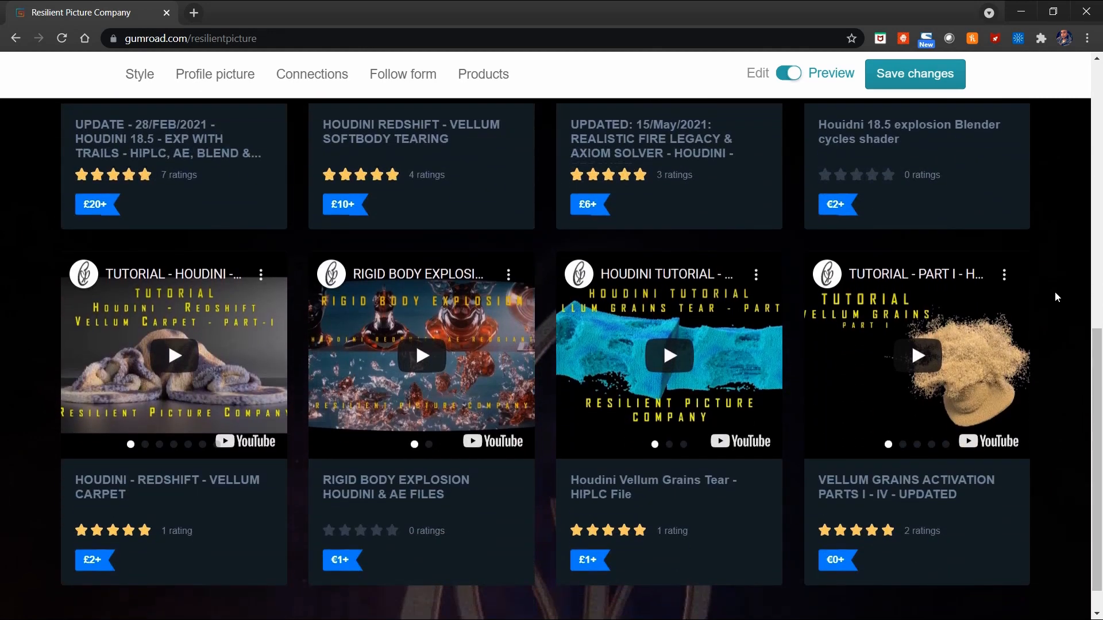
{"action": "scroll", "coordinate": [1055, 296], "scroll_direction": "down", "scroll_amount": 1}
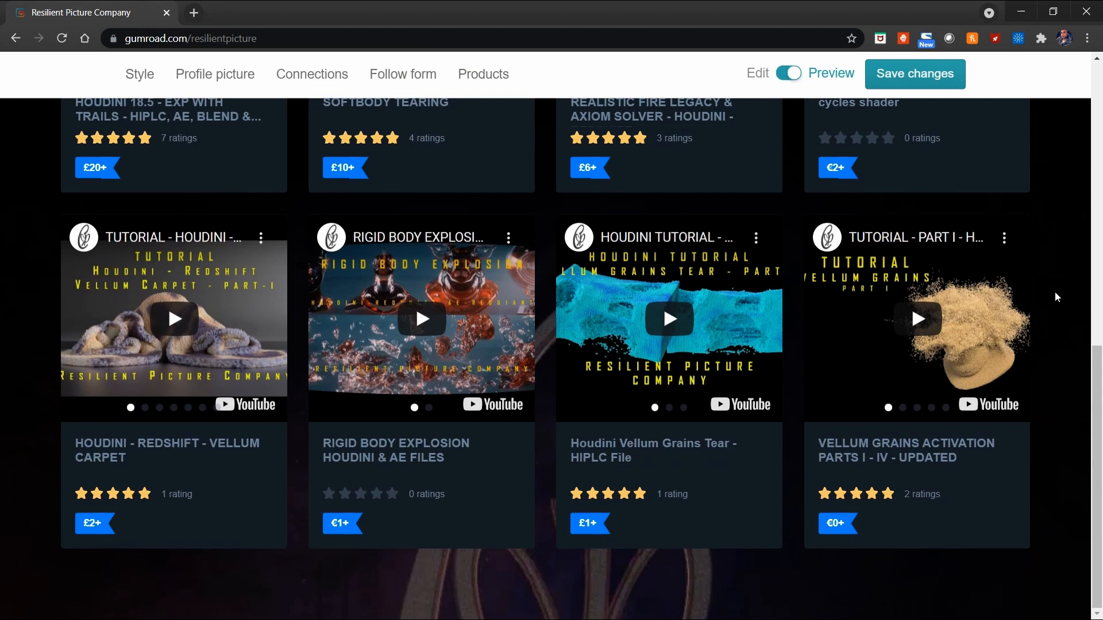
{"action": "scroll", "coordinate": [1055, 297], "scroll_direction": "up", "scroll_amount": 5}
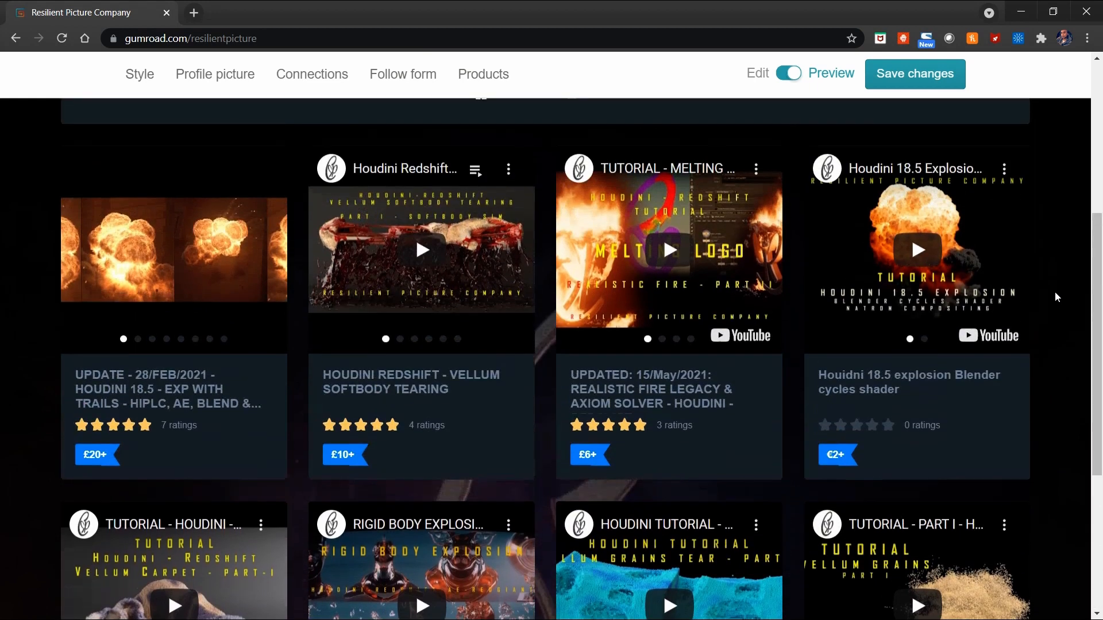
{"action": "scroll", "coordinate": [1054, 297], "scroll_direction": "up", "scroll_amount": 5}
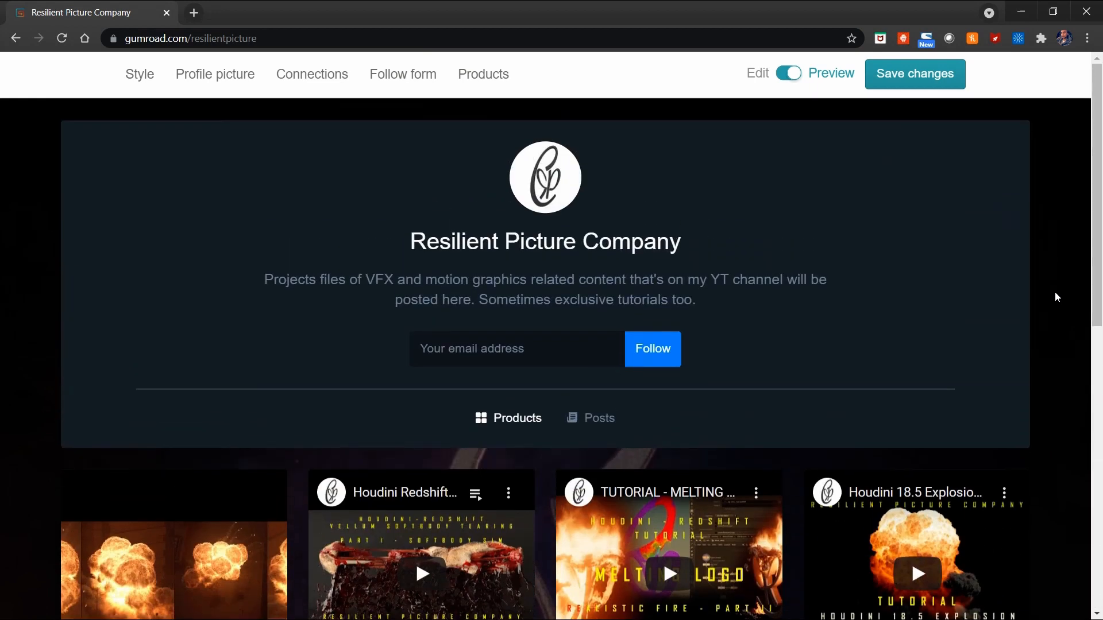